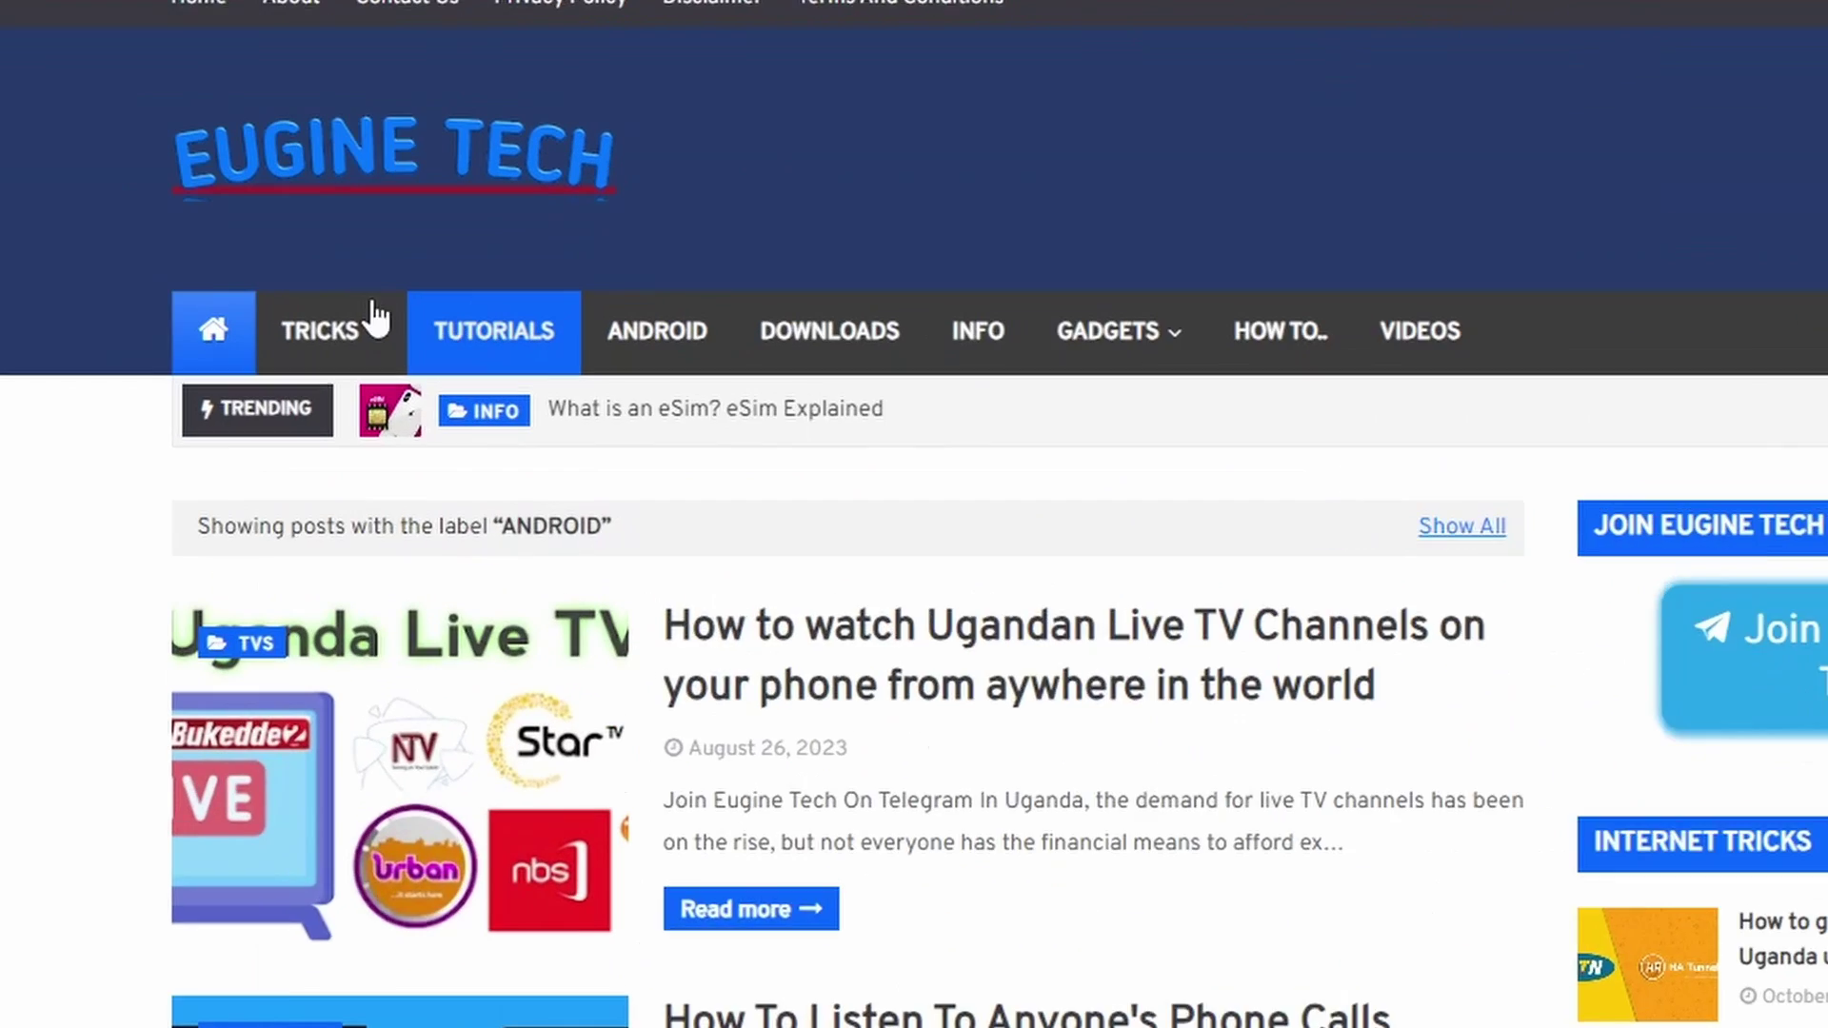
Examine the Eugine Tech blog's category menu, its Tricks and Gadgets dropdowns, and the posts labelled Android.
{"action": "mouse_move", "coordinate": [436, 320]}
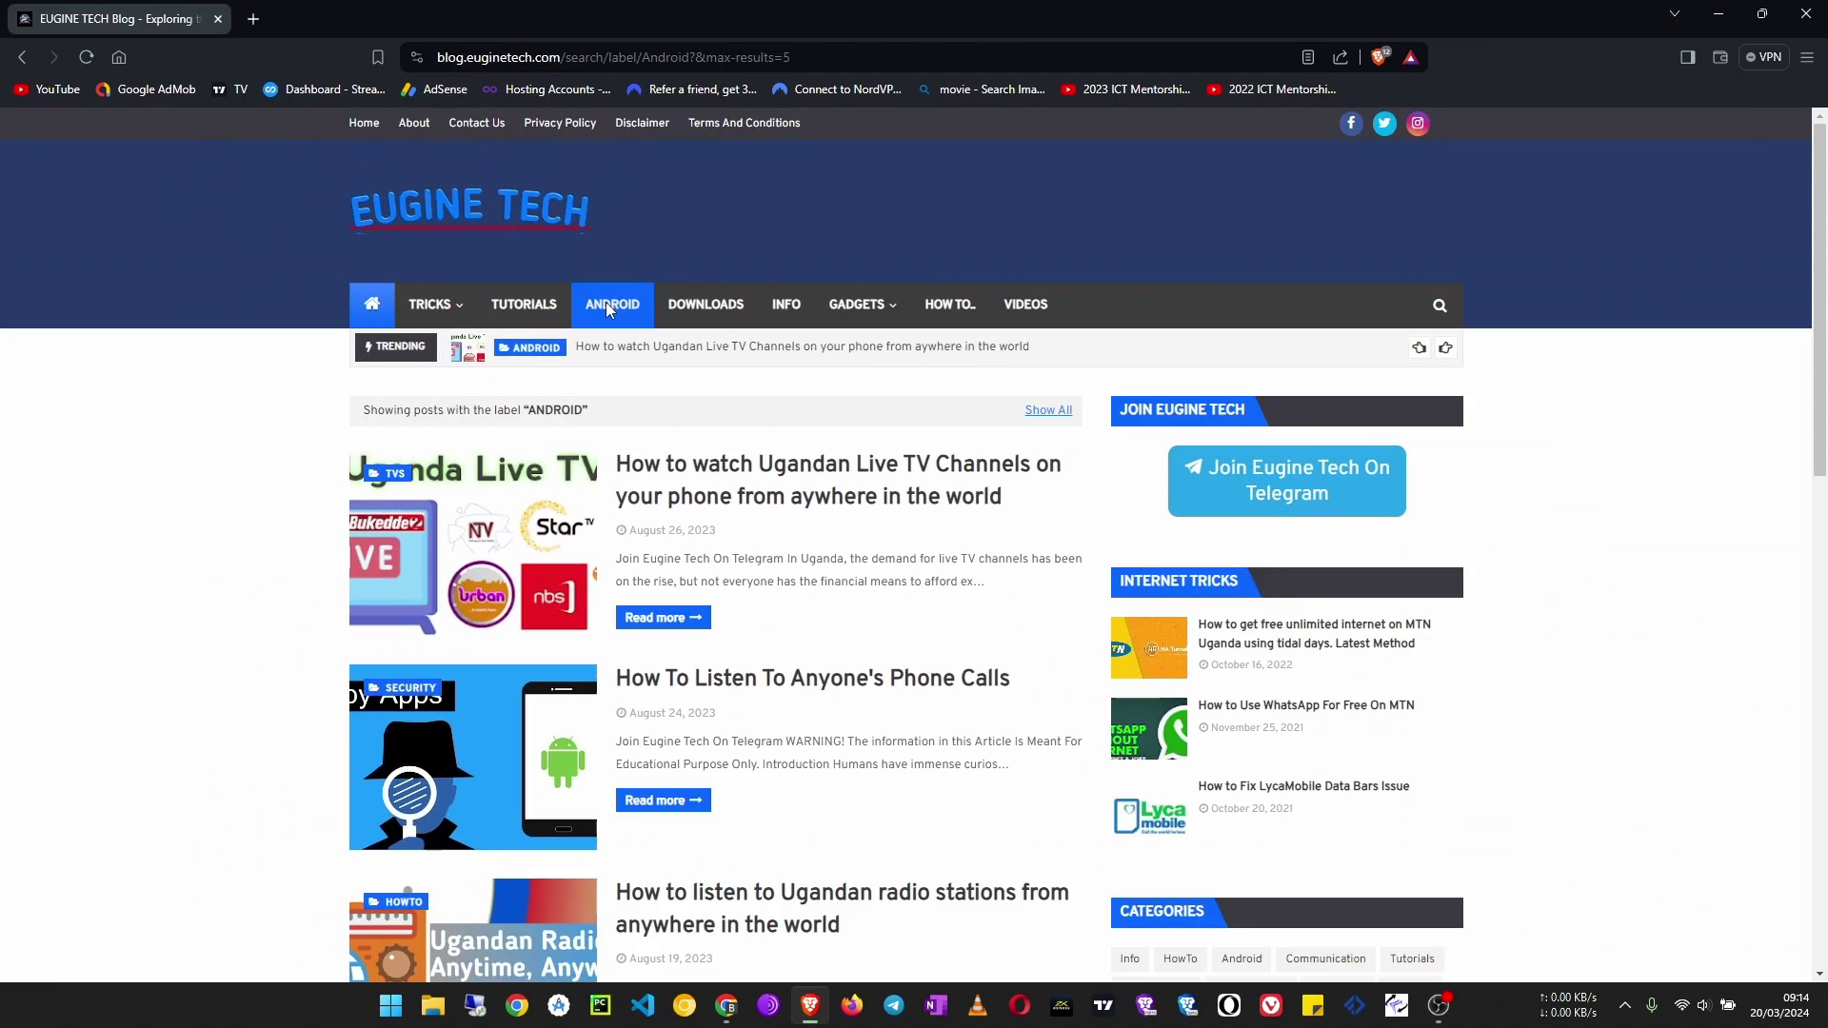
{"action": "left_click", "coordinate": [606, 301]}
{"action": "left_click", "coordinate": [141, 28]}
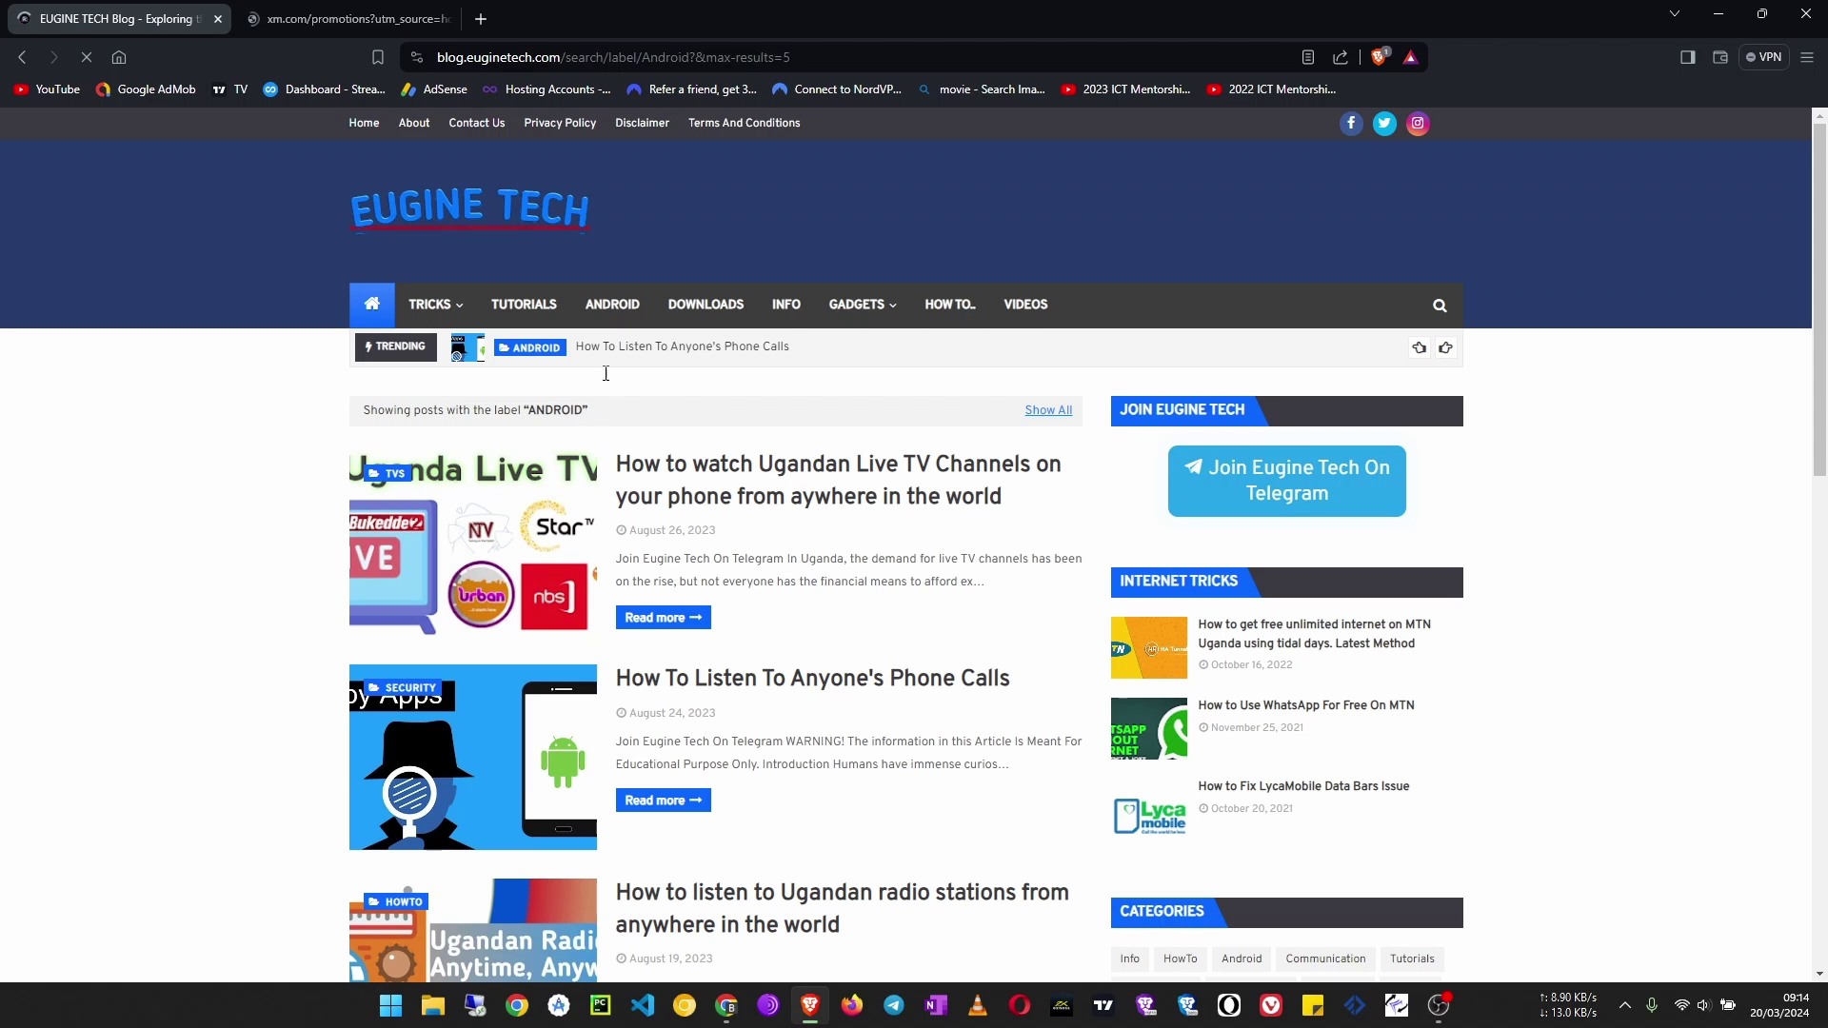
{"action": "scroll", "coordinate": [648, 550], "scroll_direction": "down", "scroll_amount": 10}
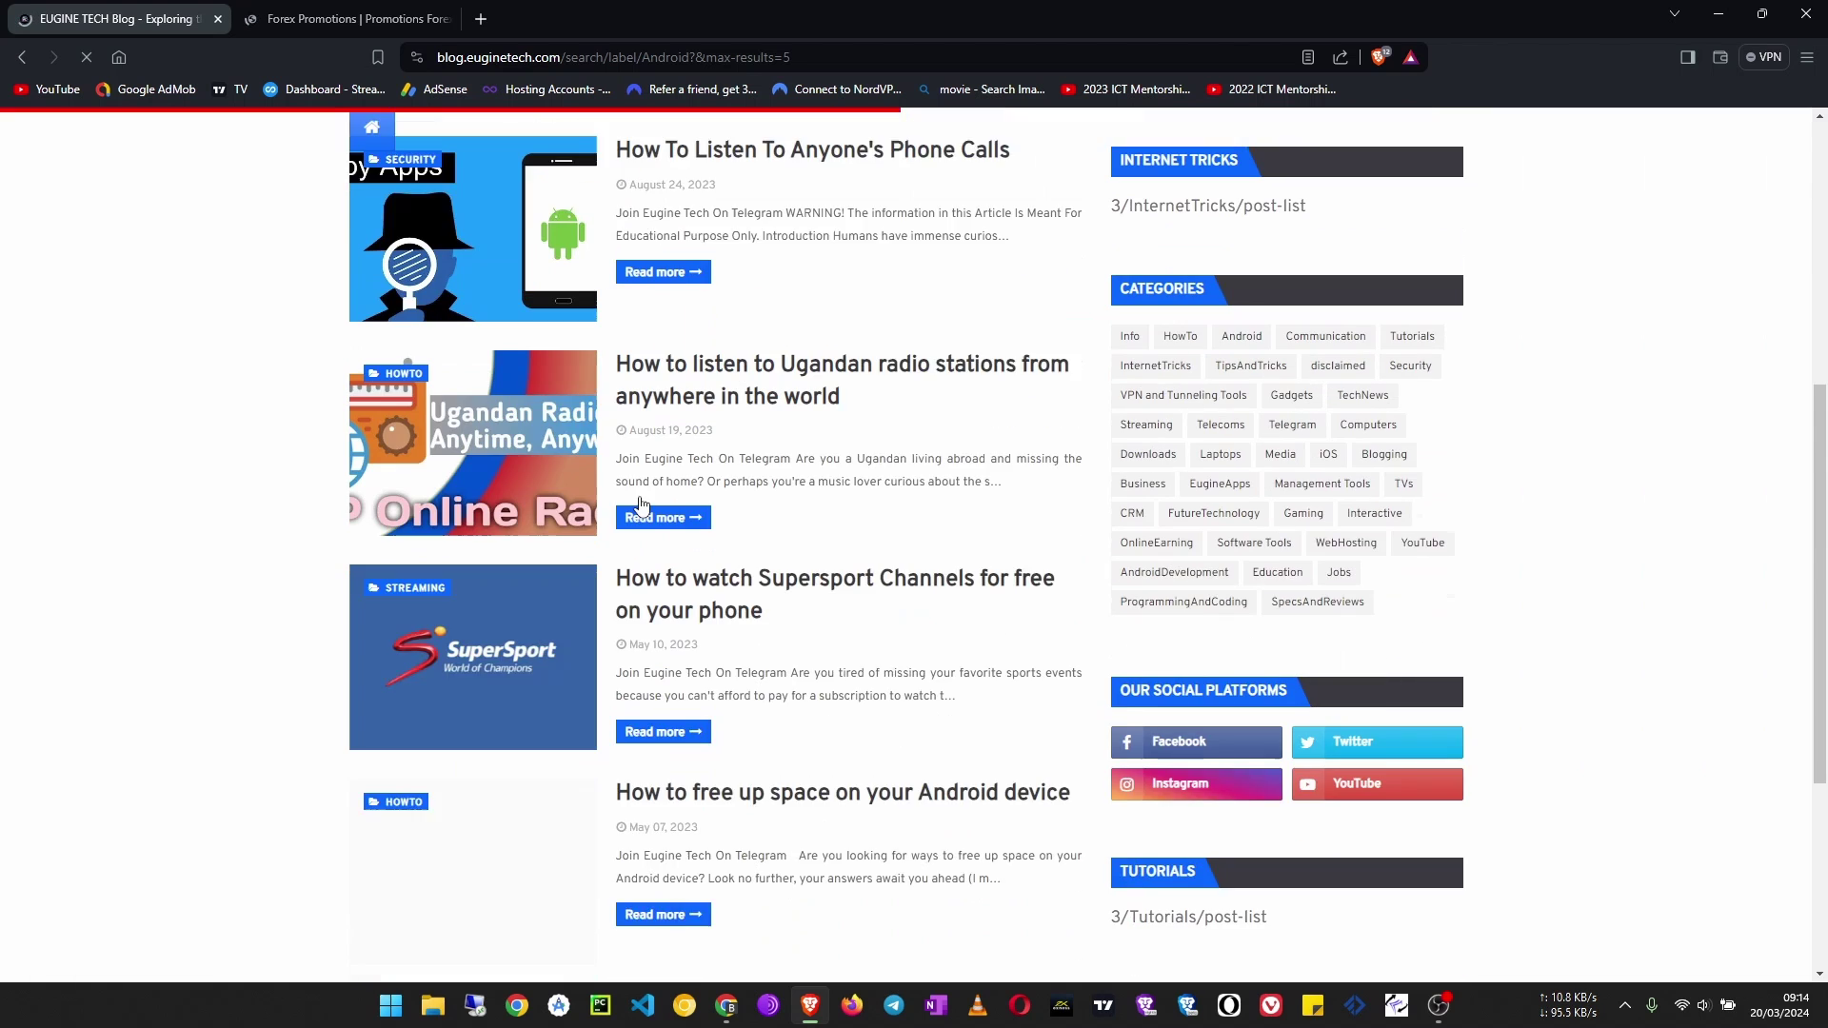
{"action": "scroll", "coordinate": [657, 565], "scroll_direction": "up", "scroll_amount": 12}
{"action": "scroll", "coordinate": [656, 566], "scroll_direction": "up", "scroll_amount": 1}
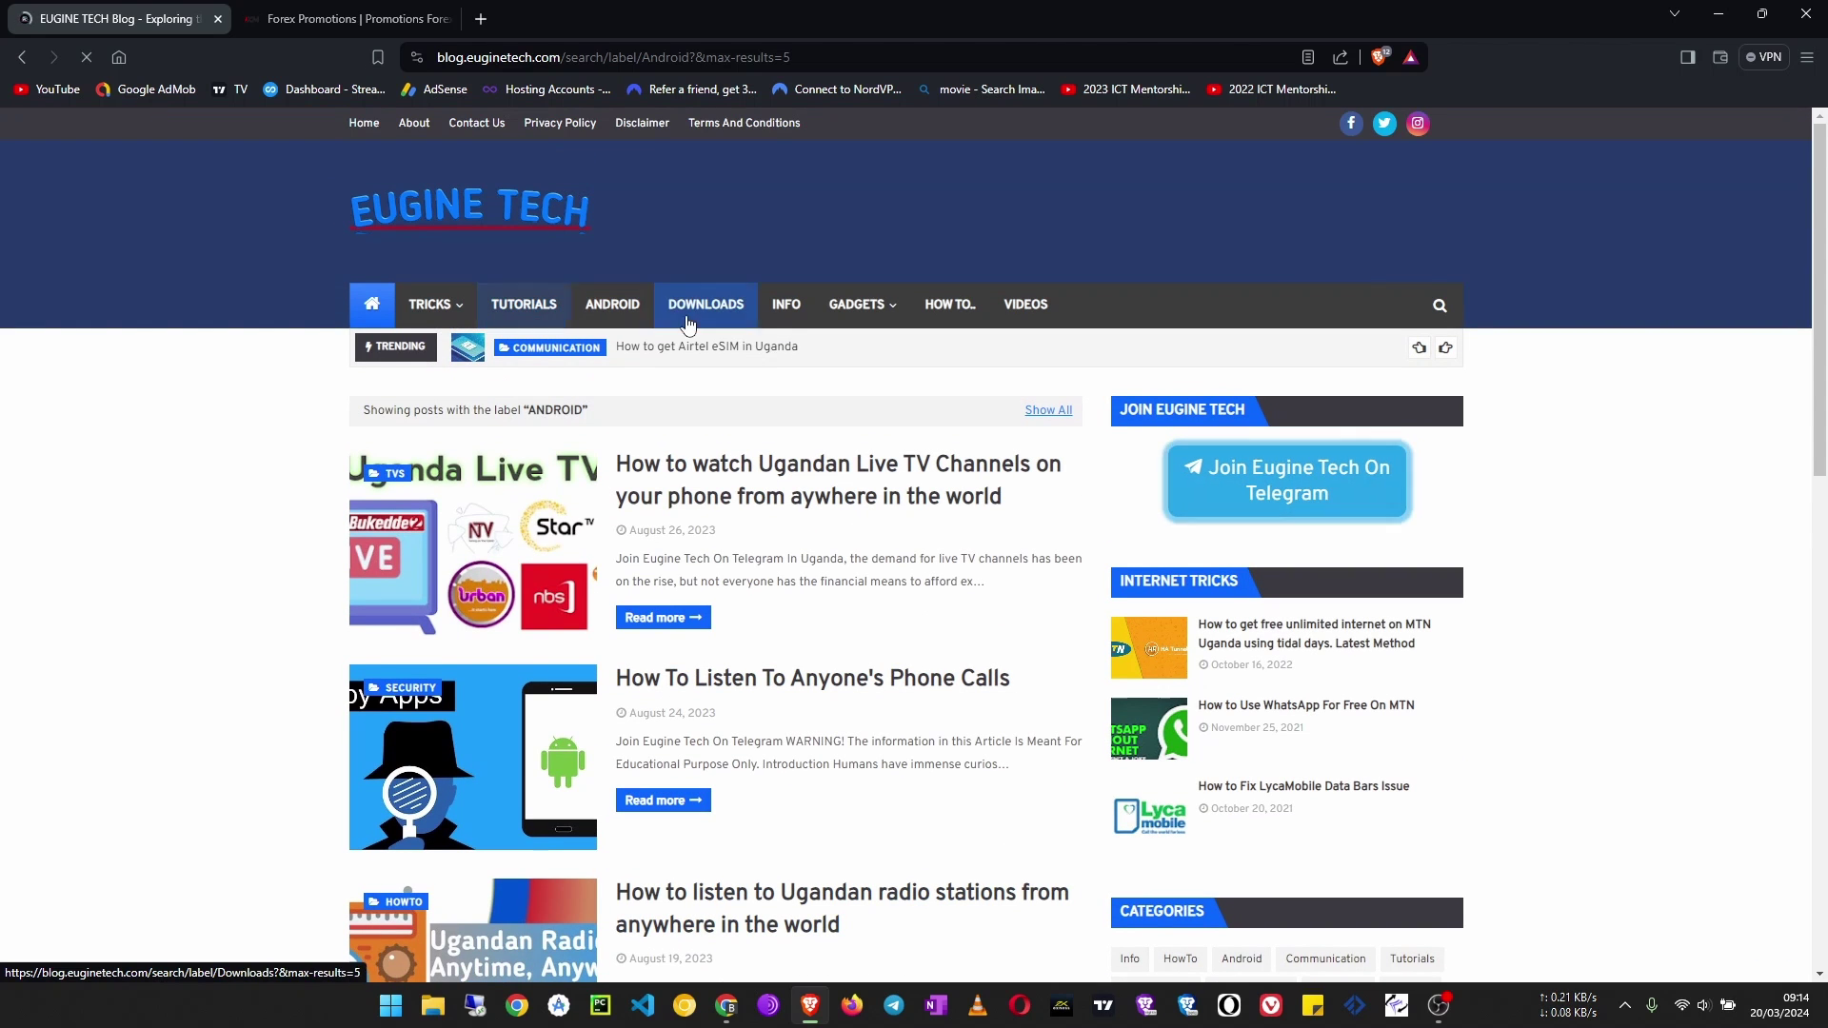
{"action": "mouse_move", "coordinate": [869, 316]}
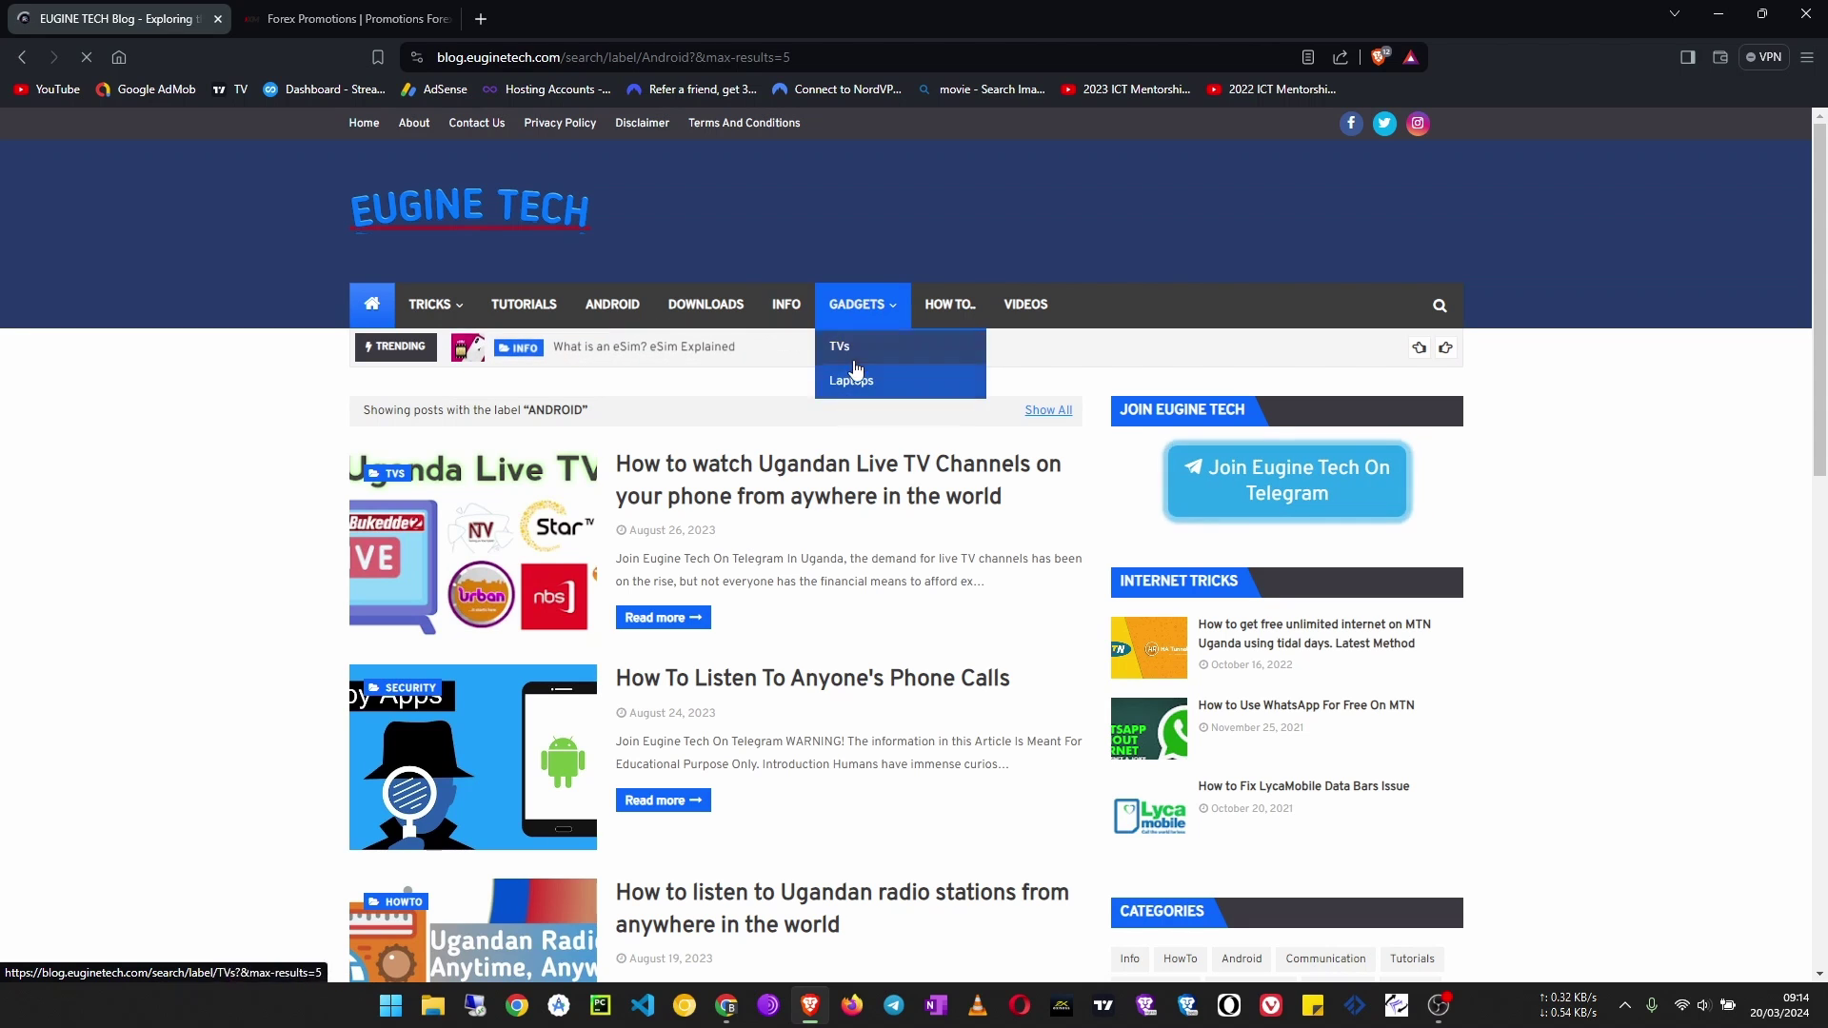
{"action": "mouse_move", "coordinate": [438, 314]}
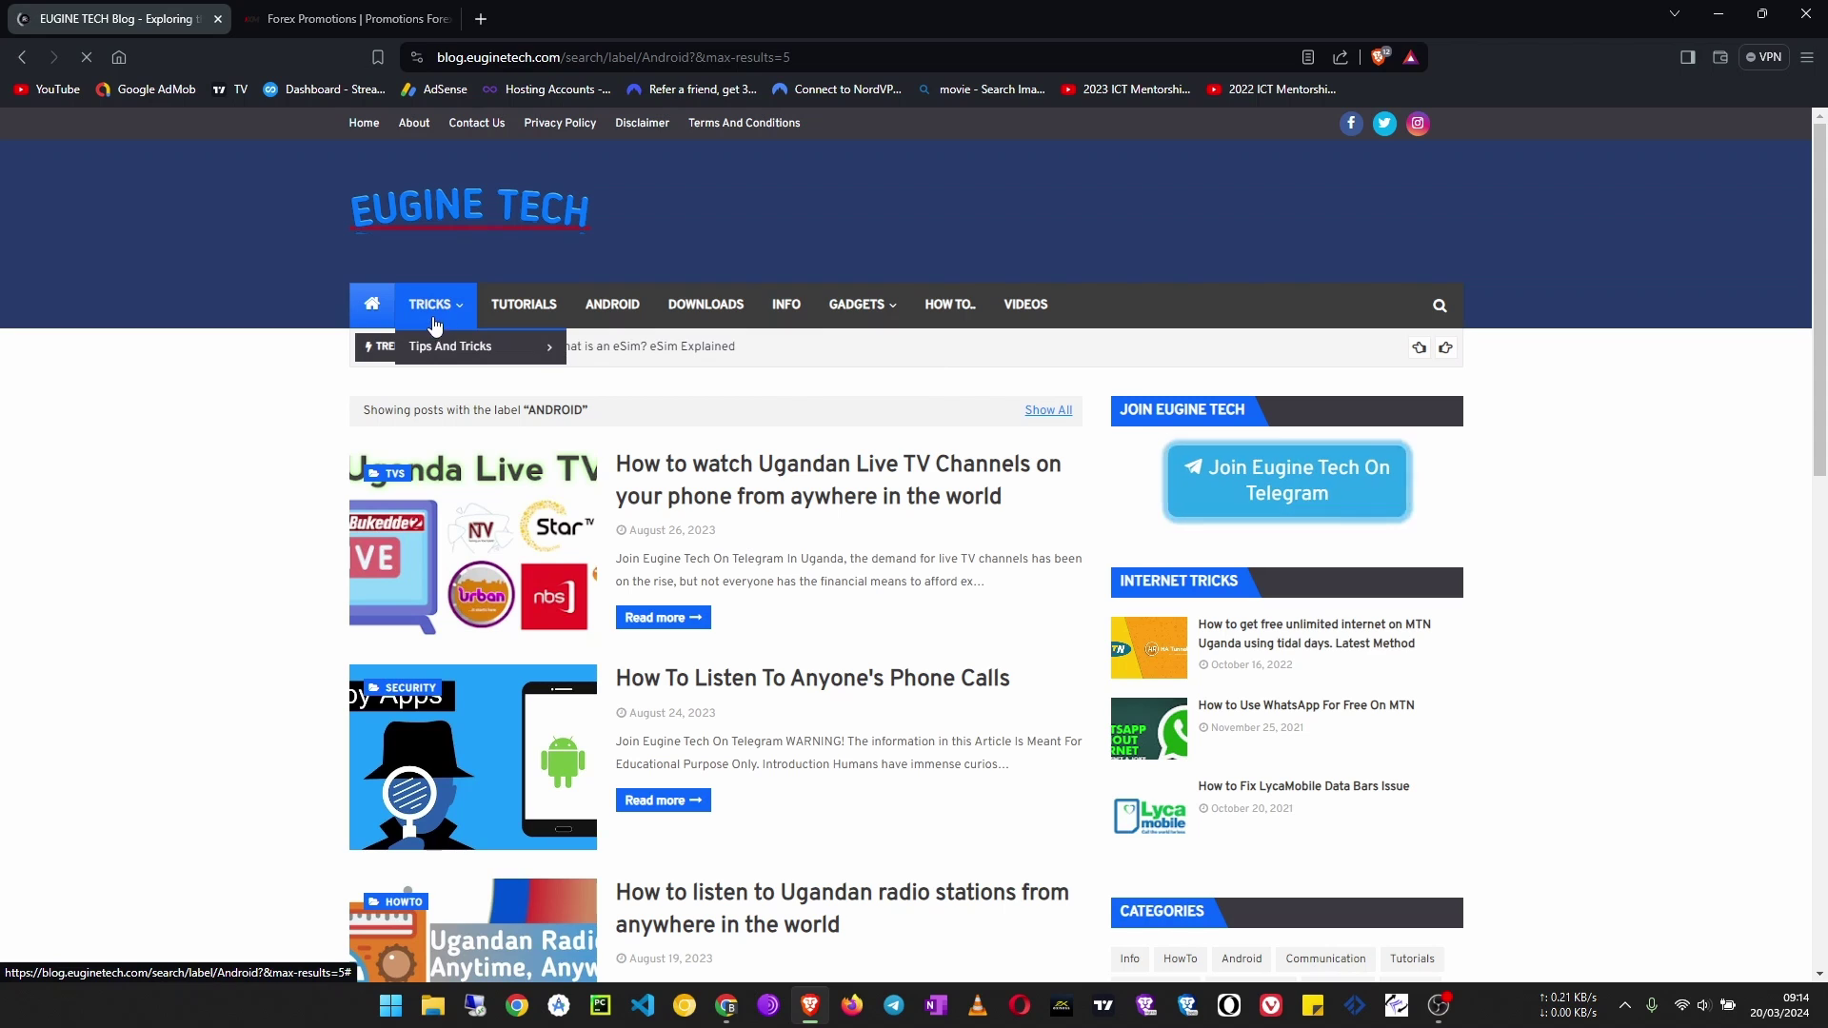
{"action": "mouse_move", "coordinate": [429, 348]}
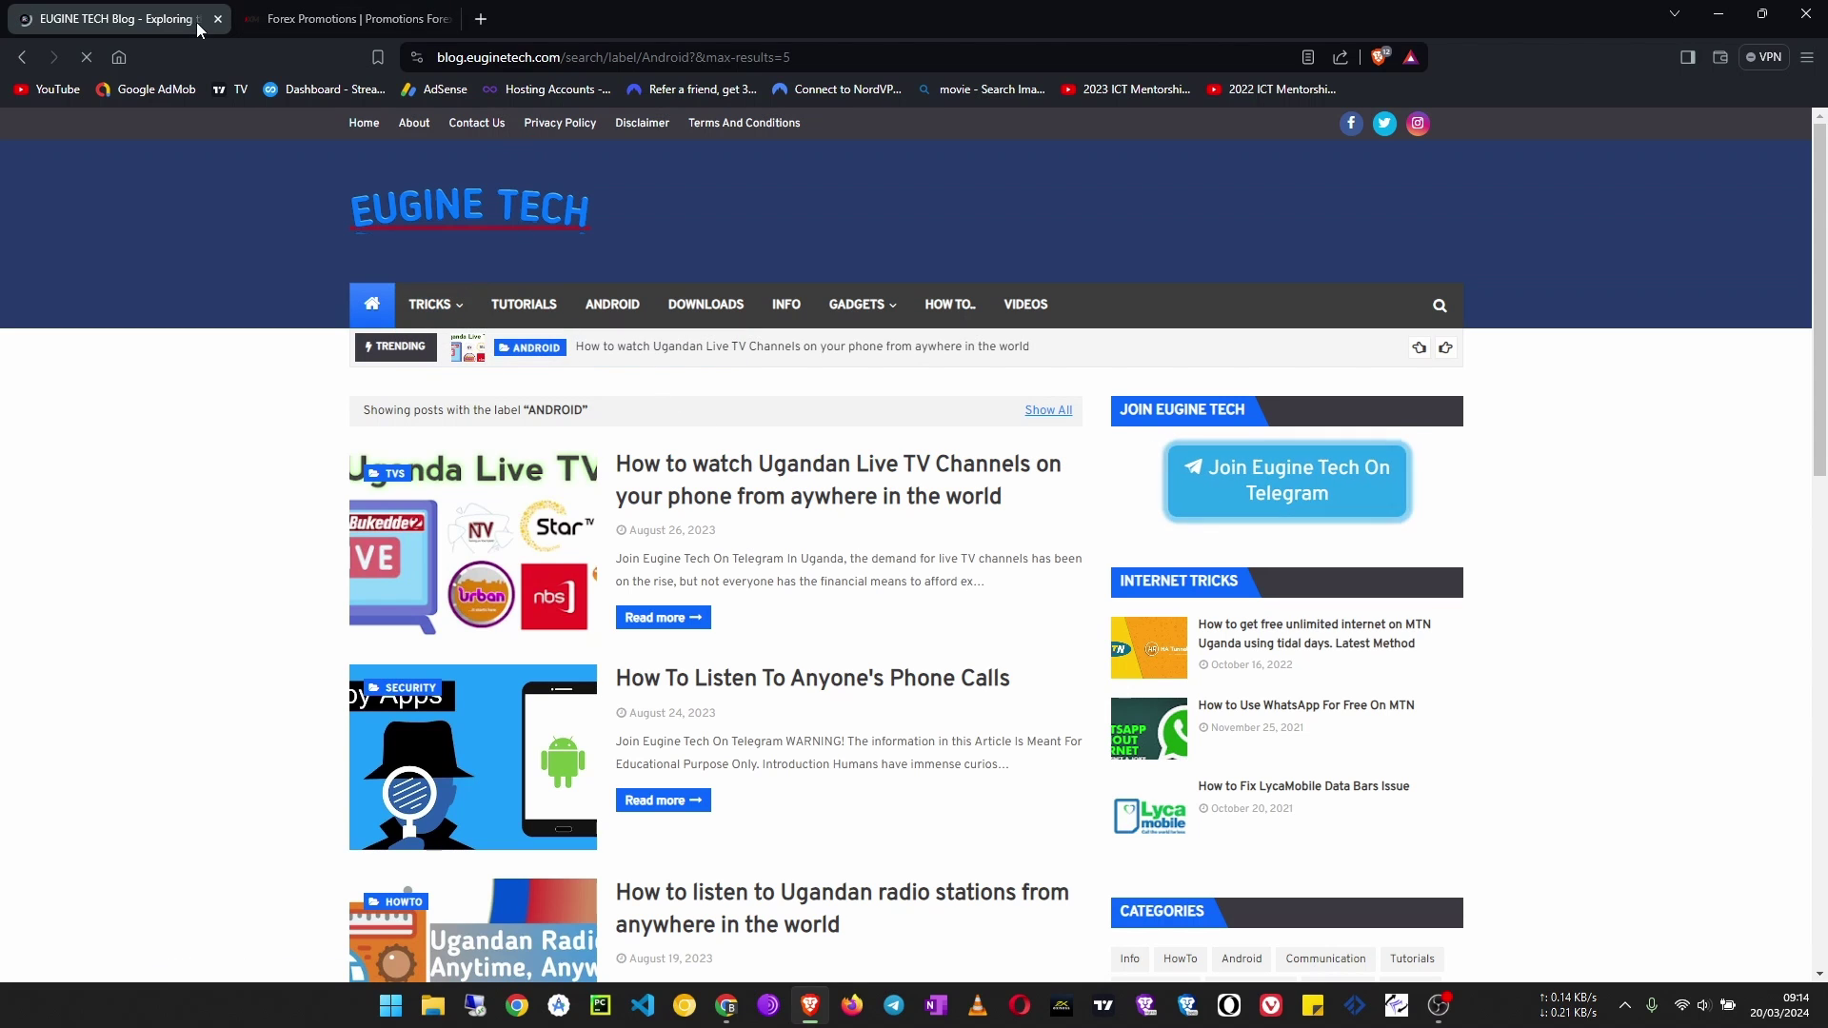
Switch to Google Chrome, open blogger.com and look through the Blog Tutorial posts.
{"action": "left_click", "coordinate": [1719, 13]}
{"action": "left_click", "coordinate": [724, 1002]}
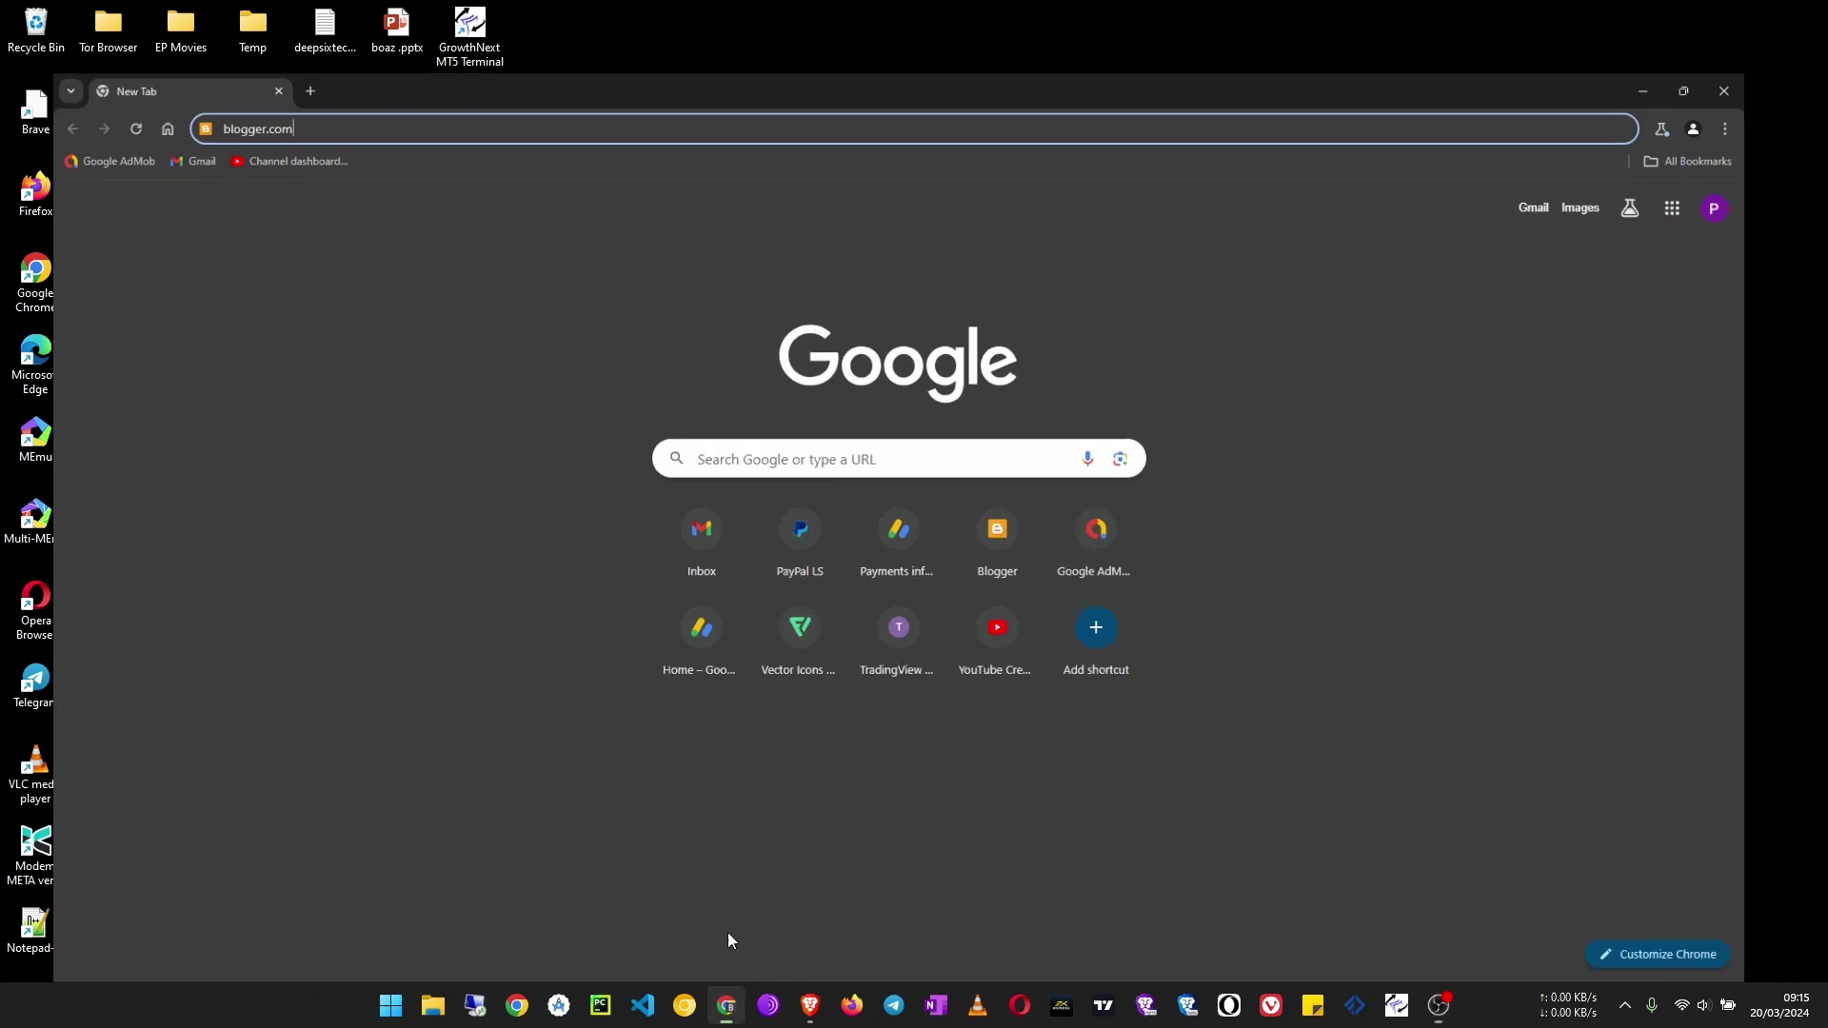
{"action": "key", "text": "Return"}
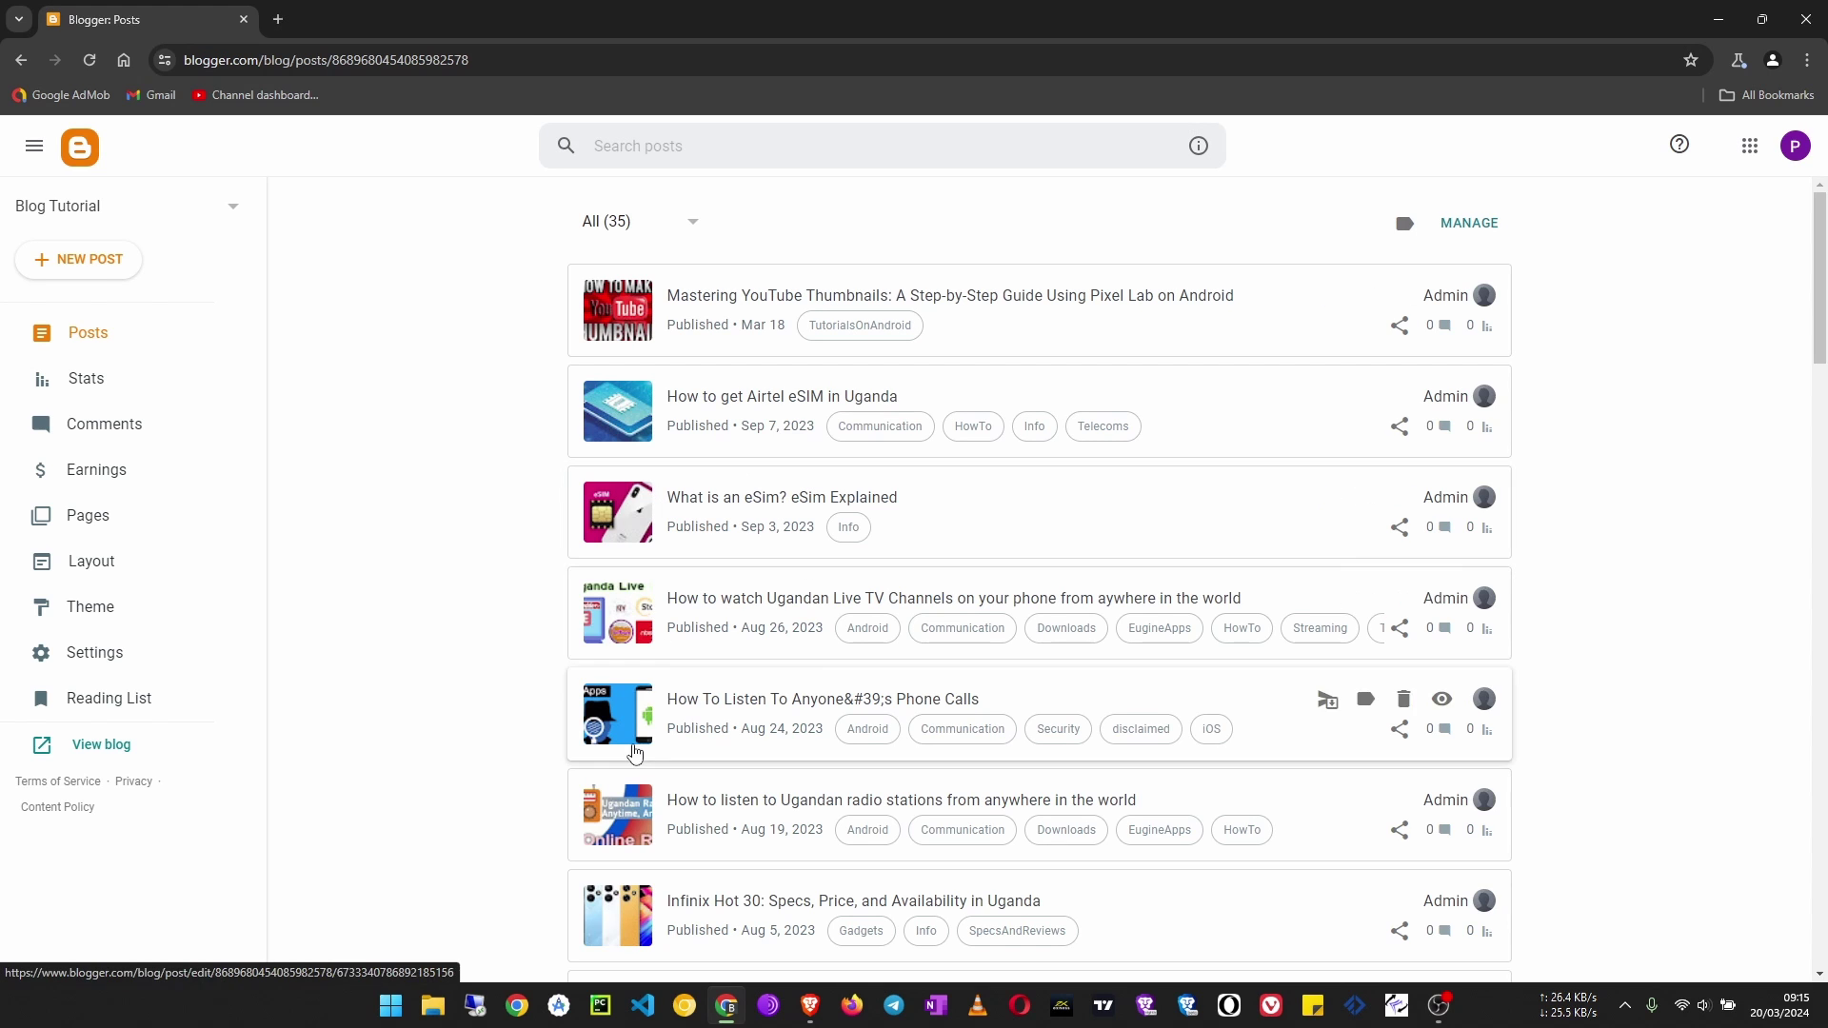
{"action": "scroll", "coordinate": [534, 625], "scroll_direction": "down", "scroll_amount": 5}
{"action": "scroll", "coordinate": [457, 591], "scroll_direction": "up", "scroll_amount": 5}
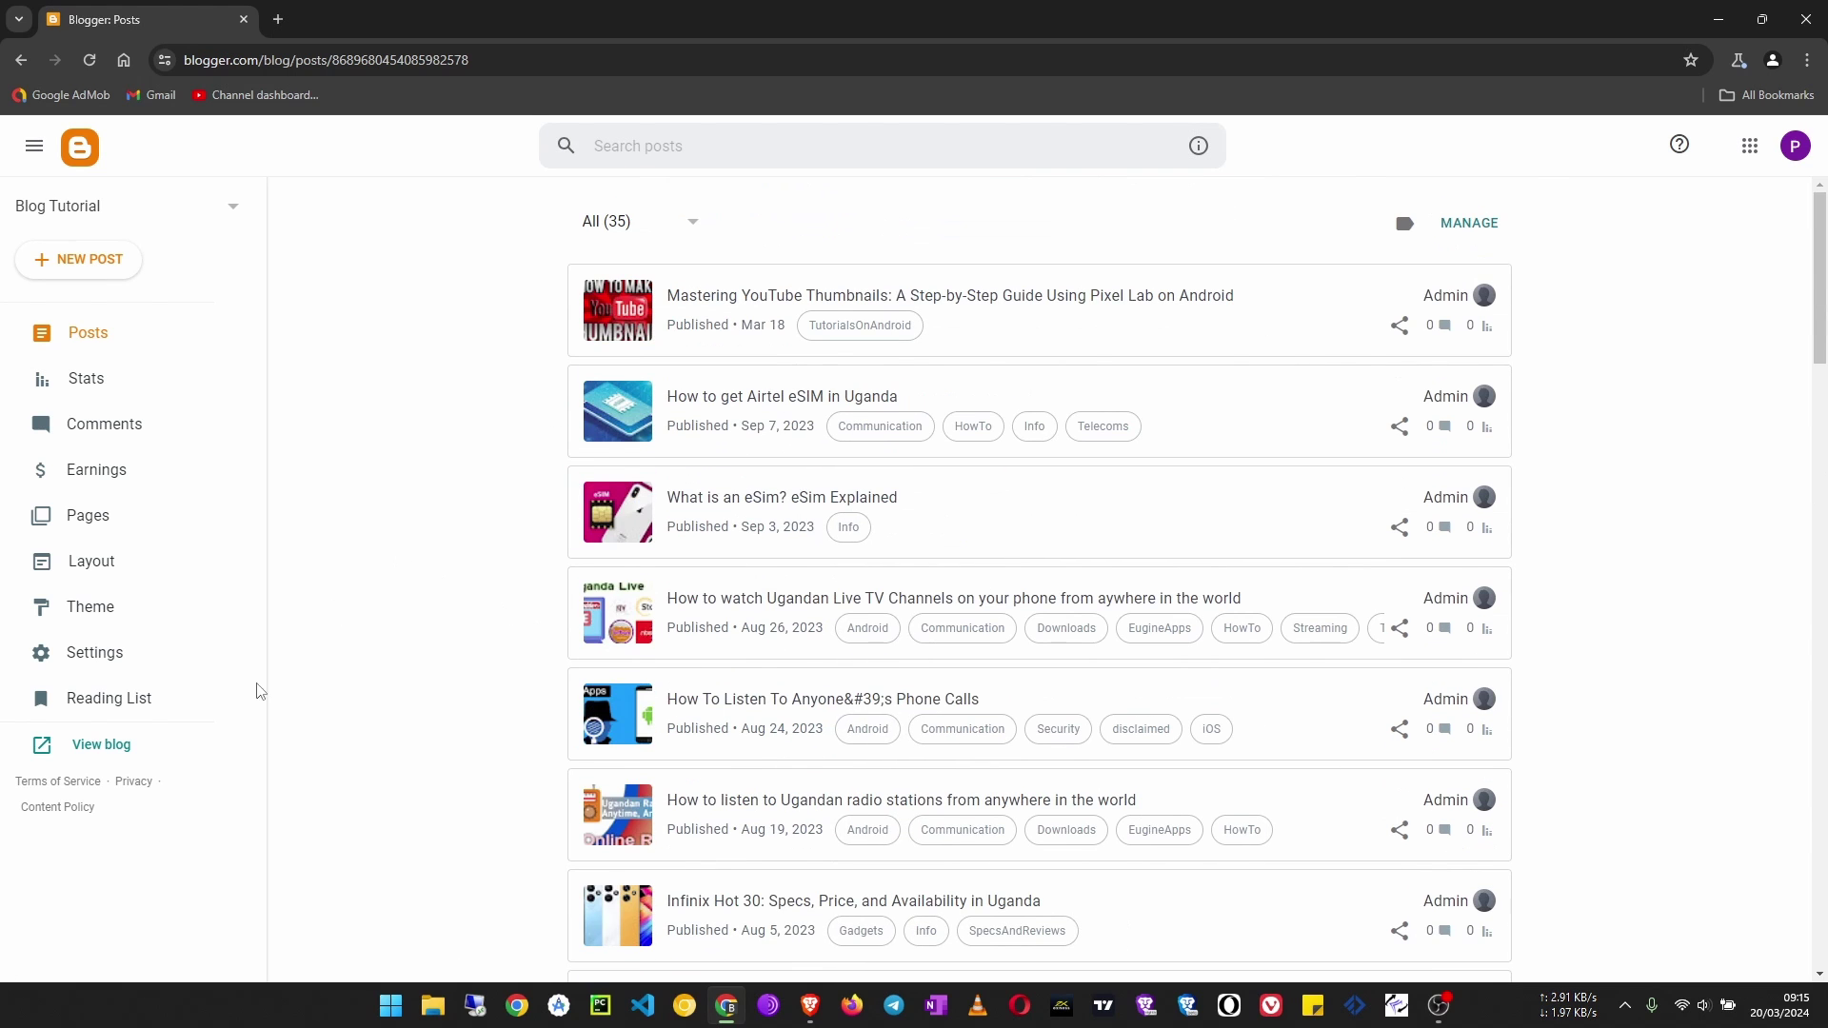
View the live Blog Tutorial site and examine its navigation menu, recent posts and sidebar labels.
{"action": "left_click", "coordinate": [101, 746]}
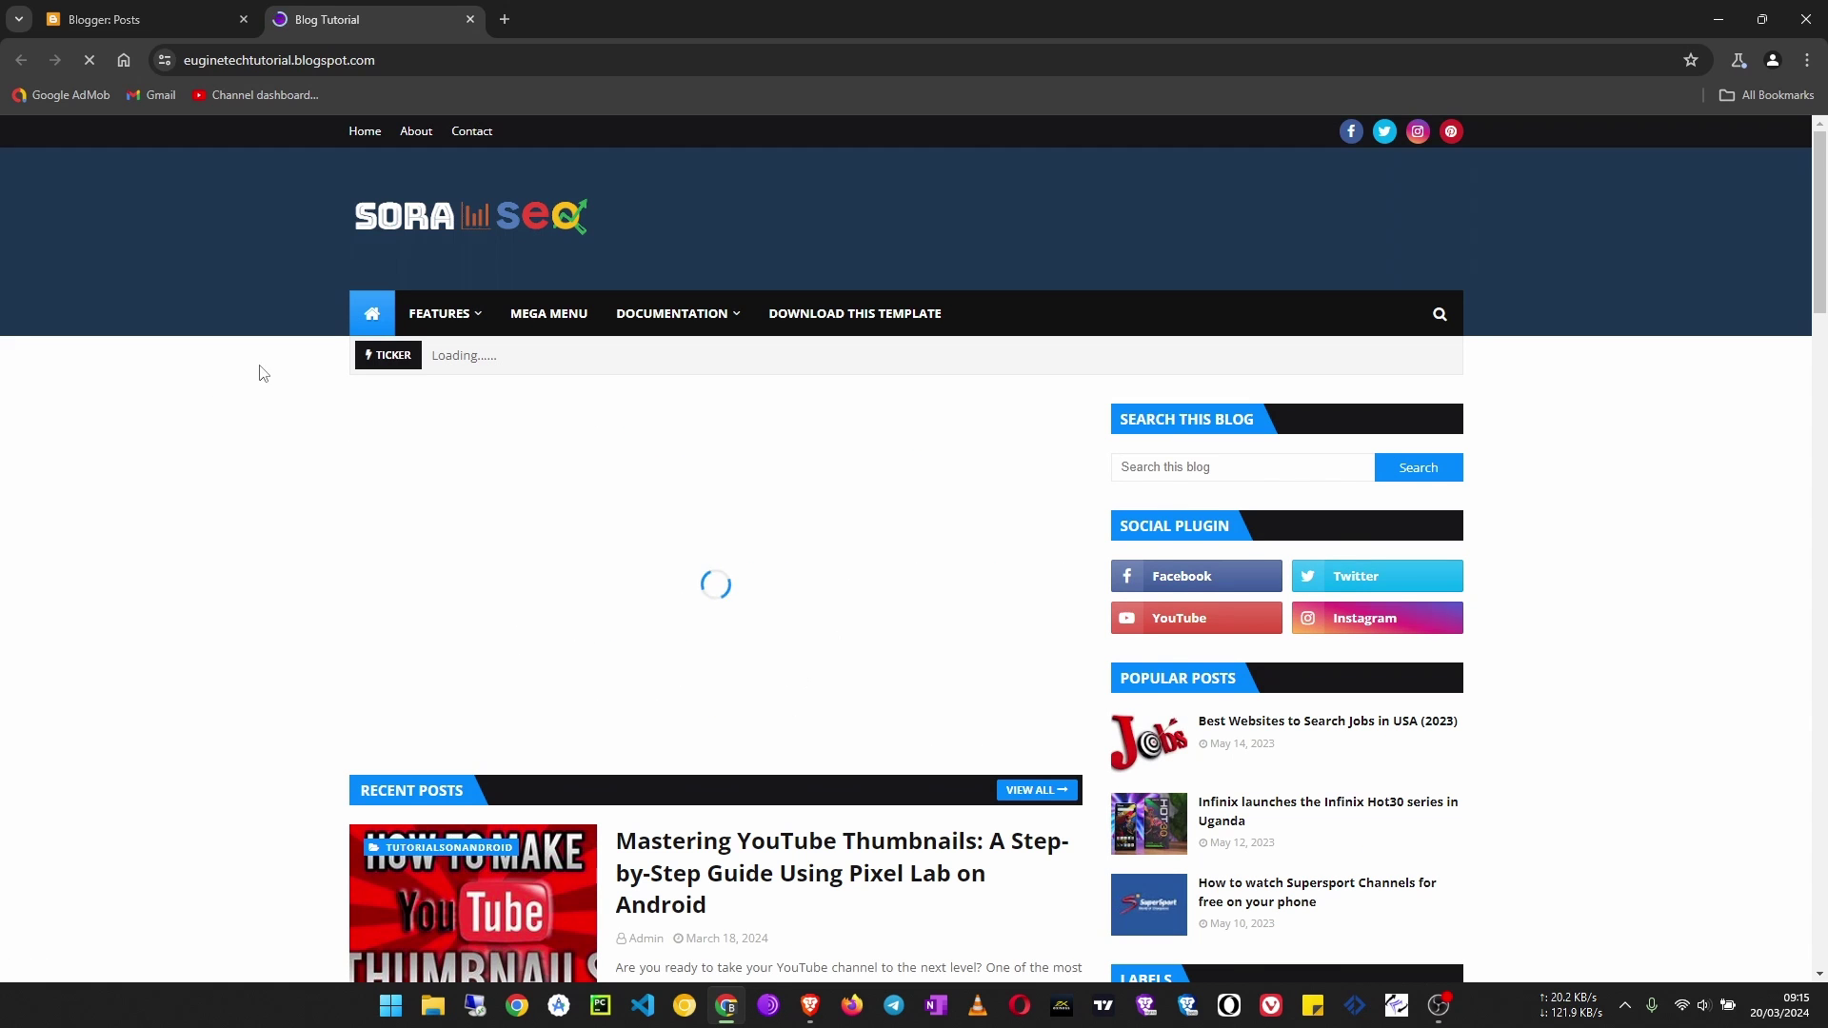
{"action": "scroll", "coordinate": [375, 644], "scroll_direction": "down", "scroll_amount": 4}
{"action": "scroll", "coordinate": [498, 487], "scroll_direction": "up", "scroll_amount": 4}
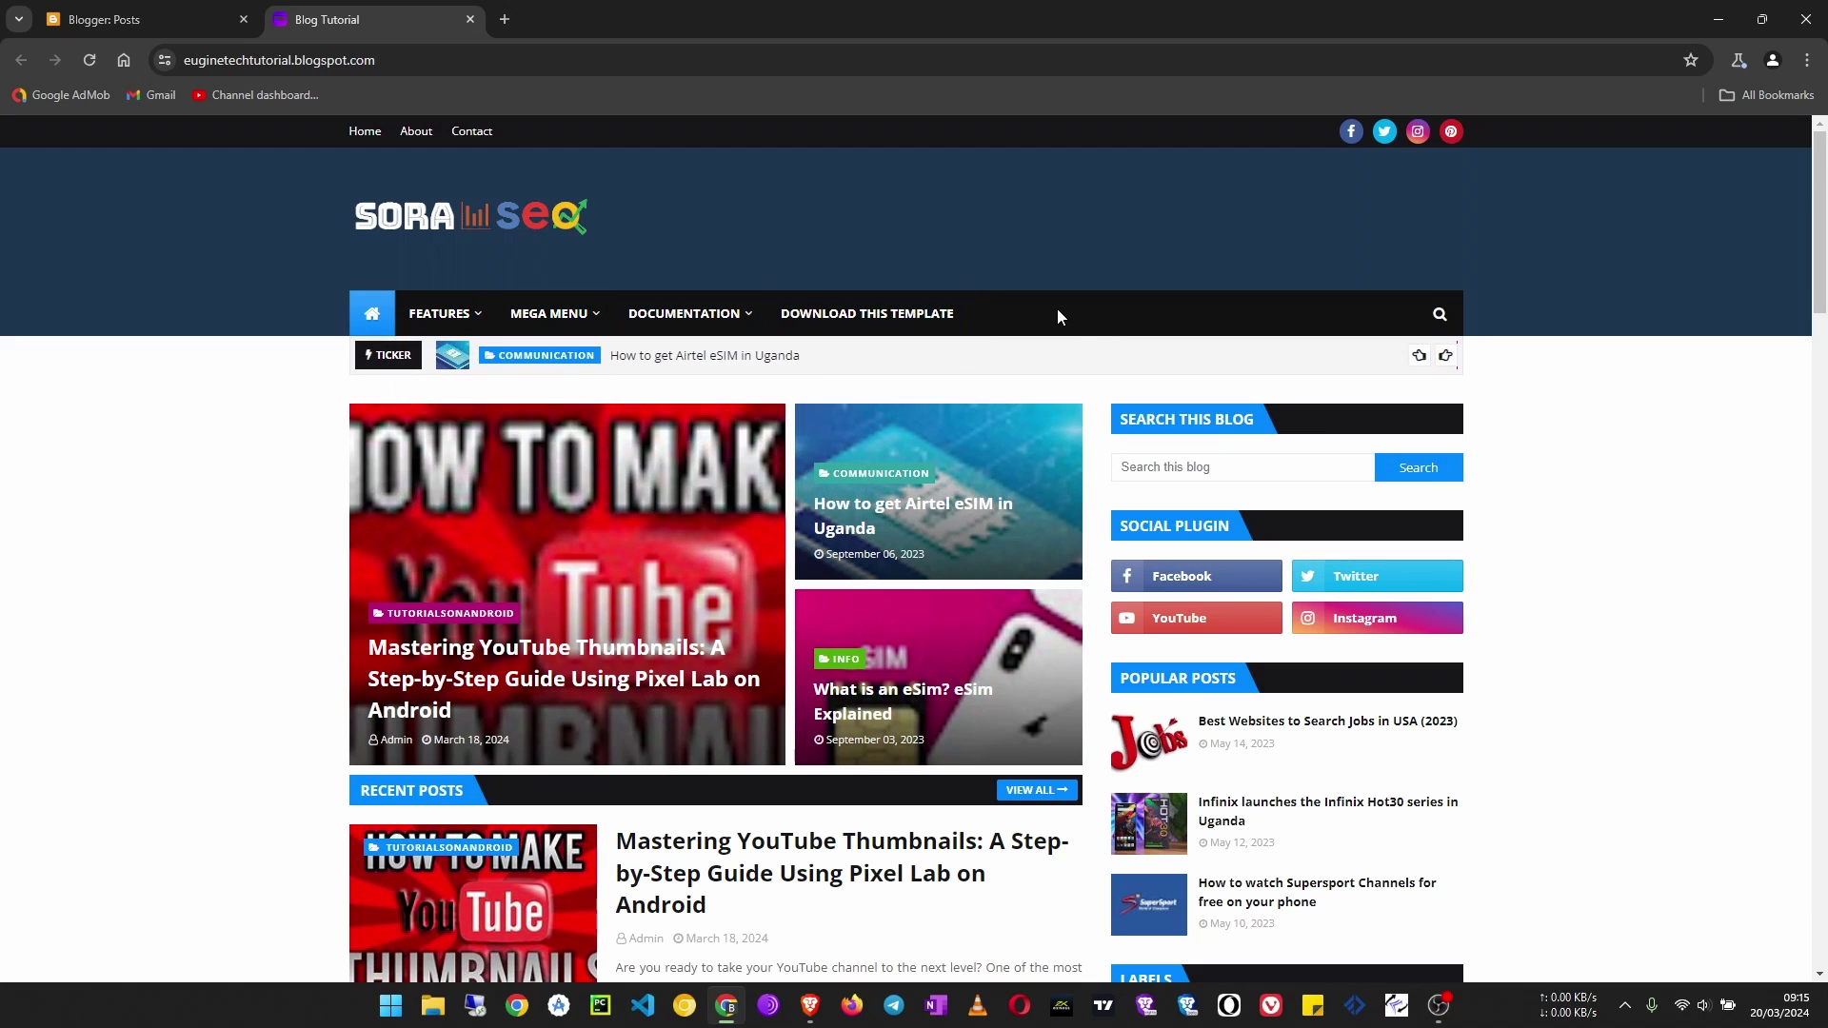
{"action": "scroll", "coordinate": [837, 907], "scroll_direction": "down", "scroll_amount": 3}
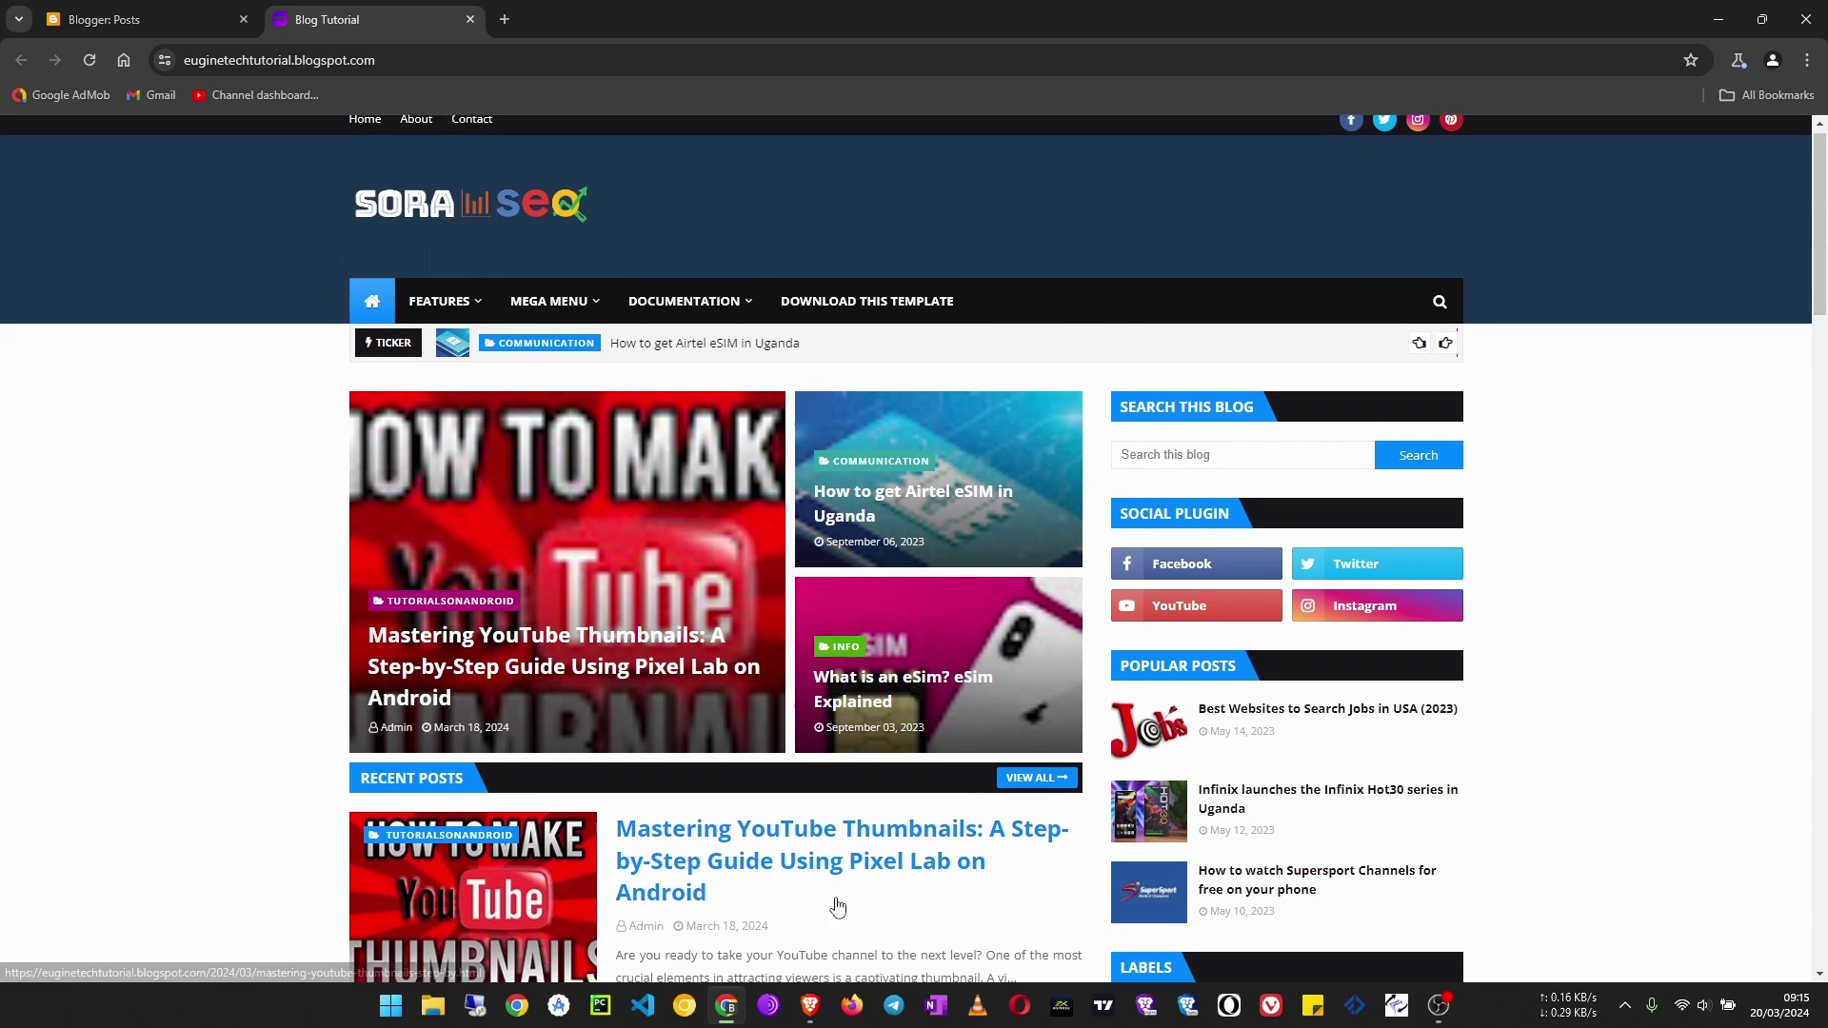
{"action": "scroll", "coordinate": [837, 908], "scroll_direction": "down", "scroll_amount": 5}
{"action": "scroll", "coordinate": [837, 908], "scroll_direction": "up", "scroll_amount": 10}
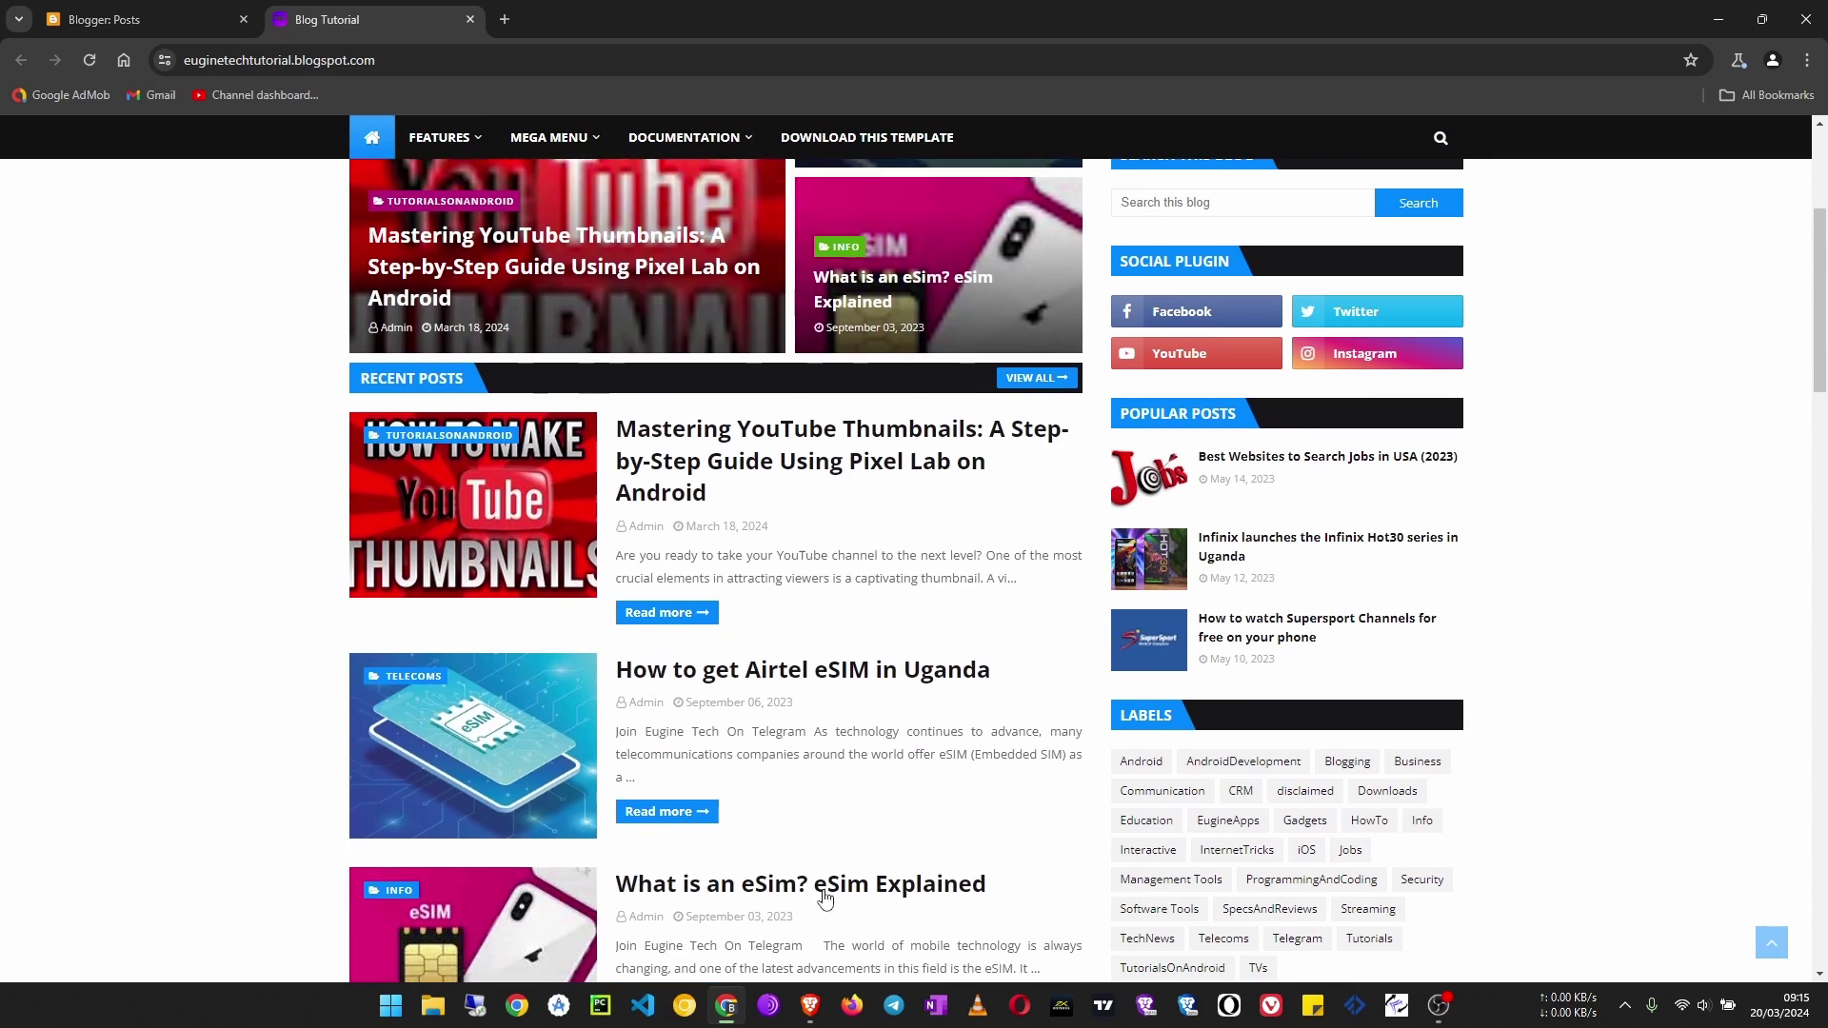
{"action": "scroll", "coordinate": [783, 775], "scroll_direction": "down", "scroll_amount": 5}
{"action": "scroll", "coordinate": [1034, 862], "scroll_direction": "up", "scroll_amount": 5}
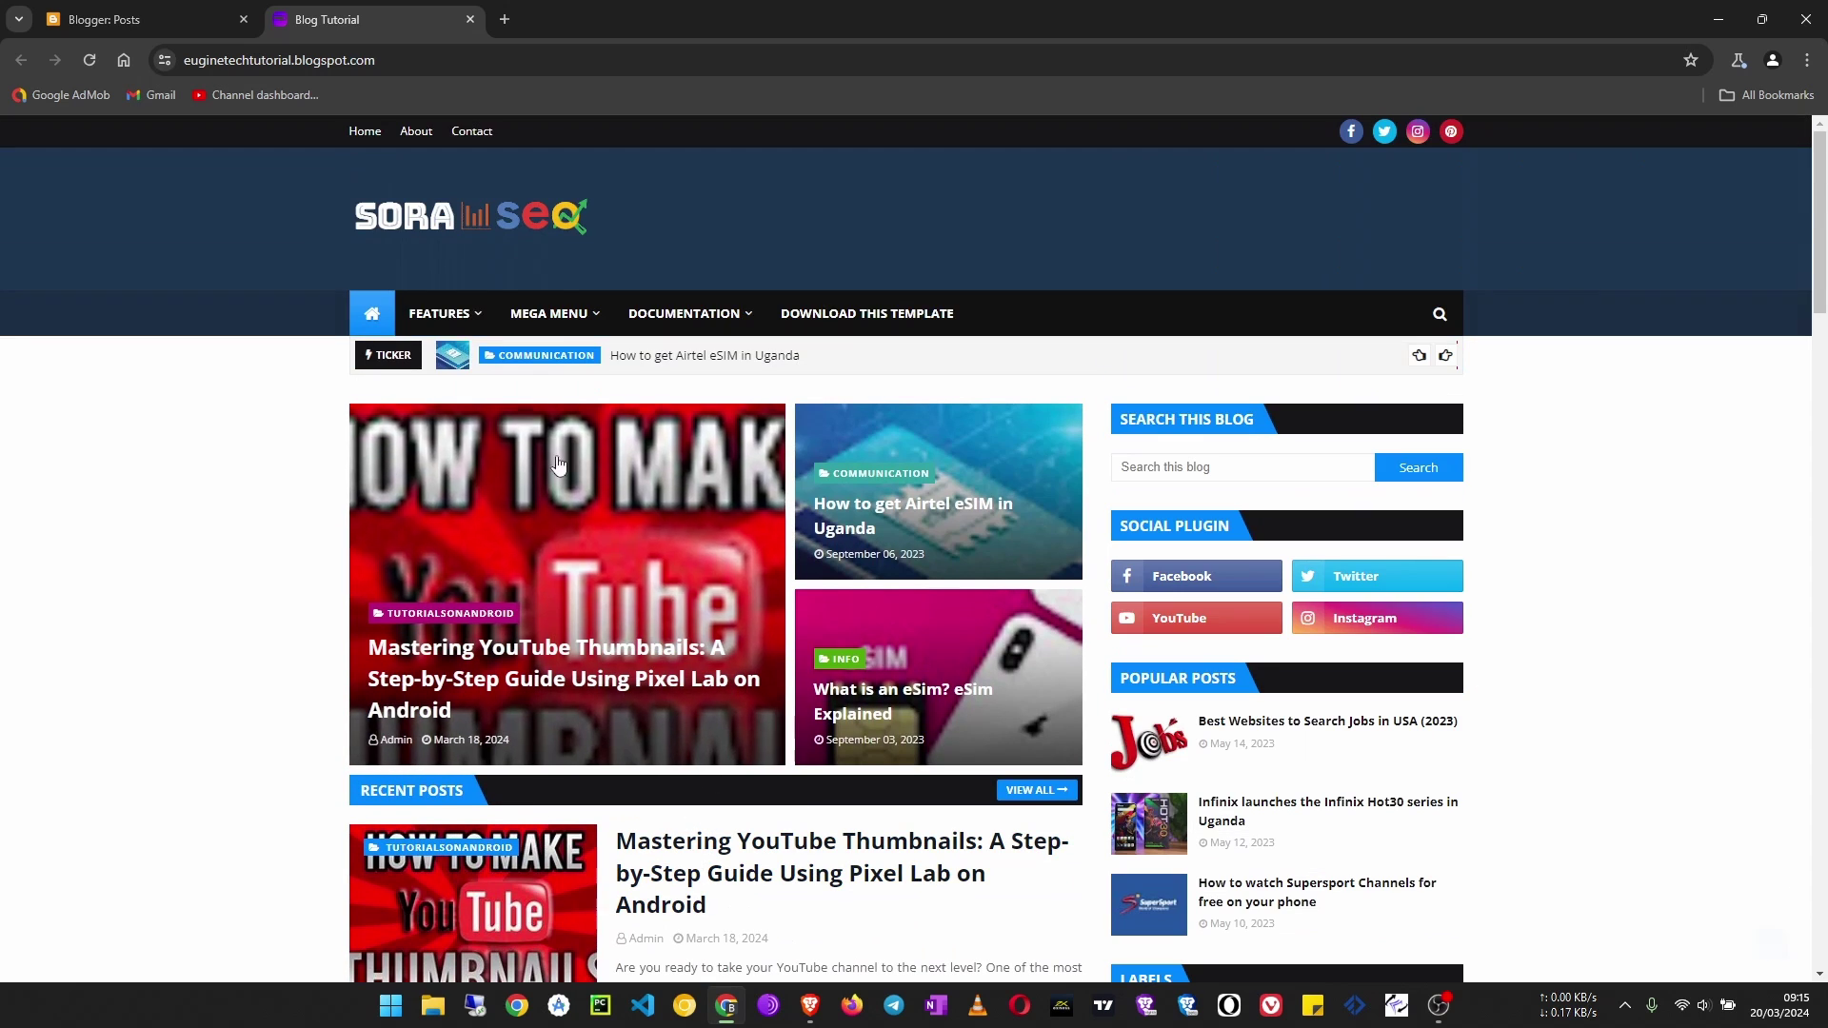
{"action": "scroll", "coordinate": [1034, 863], "scroll_direction": "down", "scroll_amount": 4}
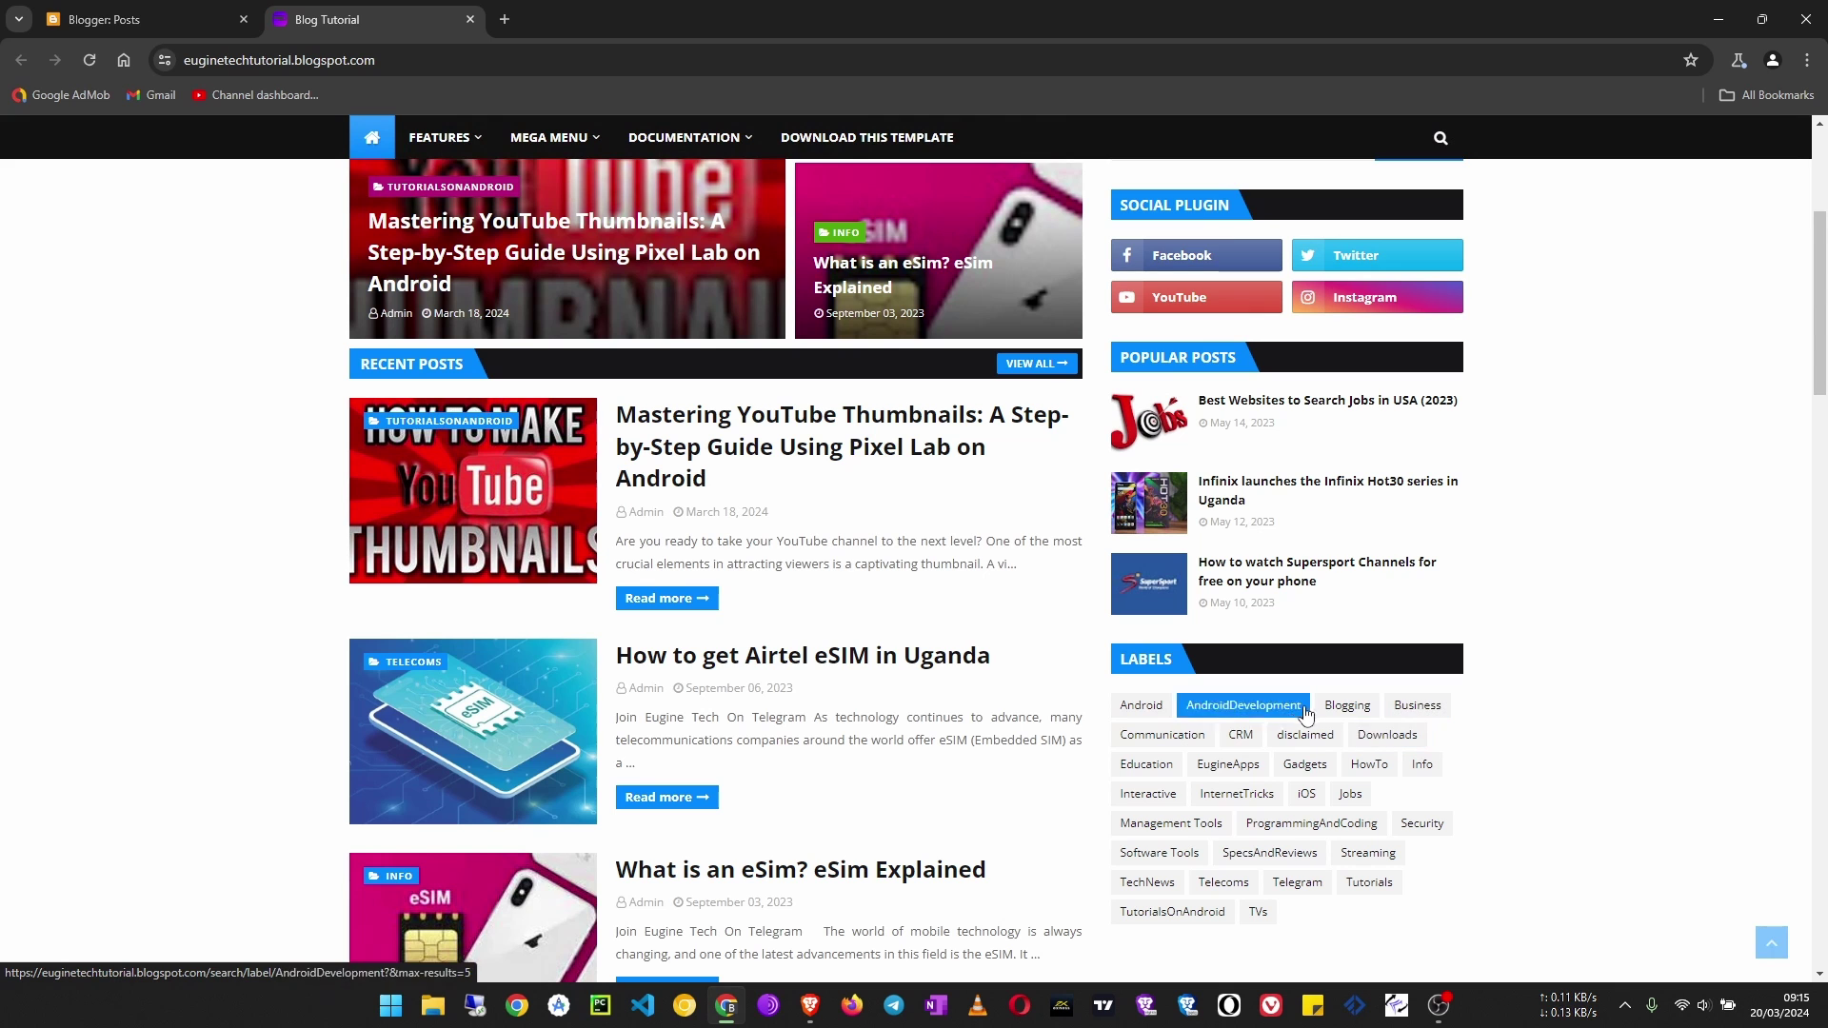
{"action": "scroll", "coordinate": [1166, 847], "scroll_direction": "down", "scroll_amount": 4}
{"action": "scroll", "coordinate": [824, 773], "scroll_direction": "up", "scroll_amount": 8}
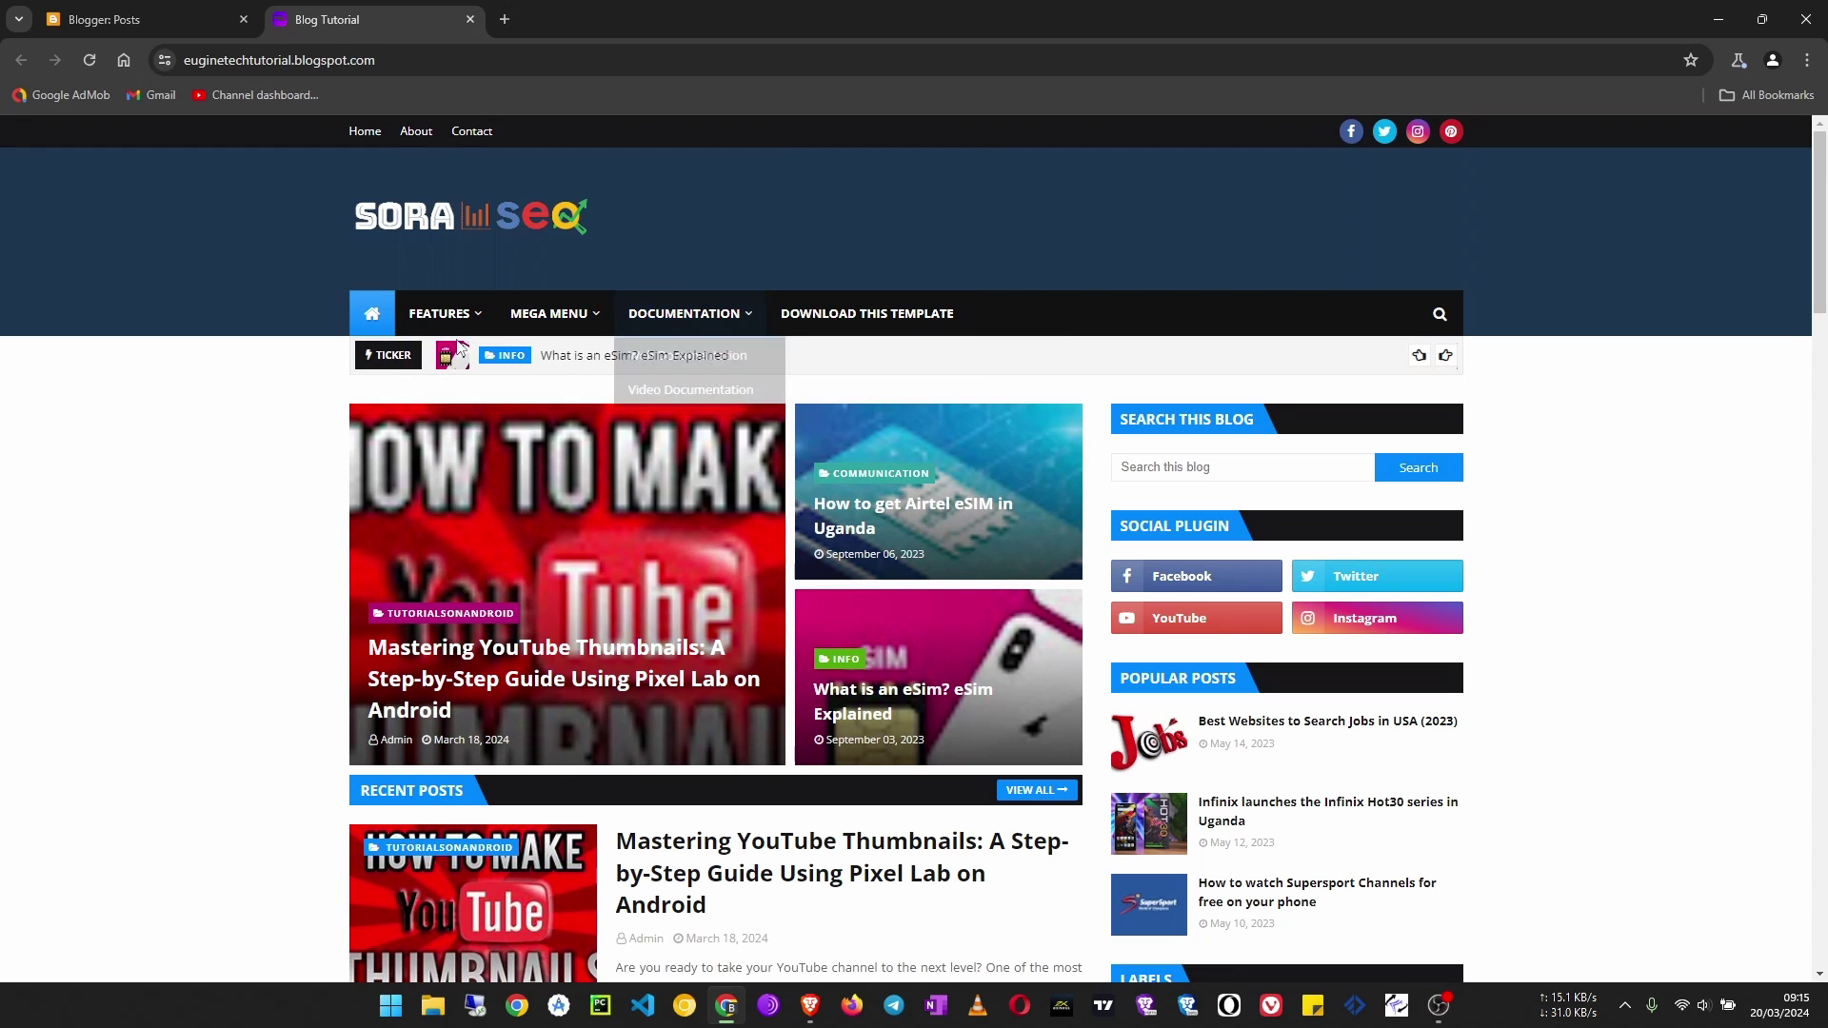
Return to the Blogger dashboard and open the blog's Layout page.
{"action": "left_click", "coordinate": [109, 21]}
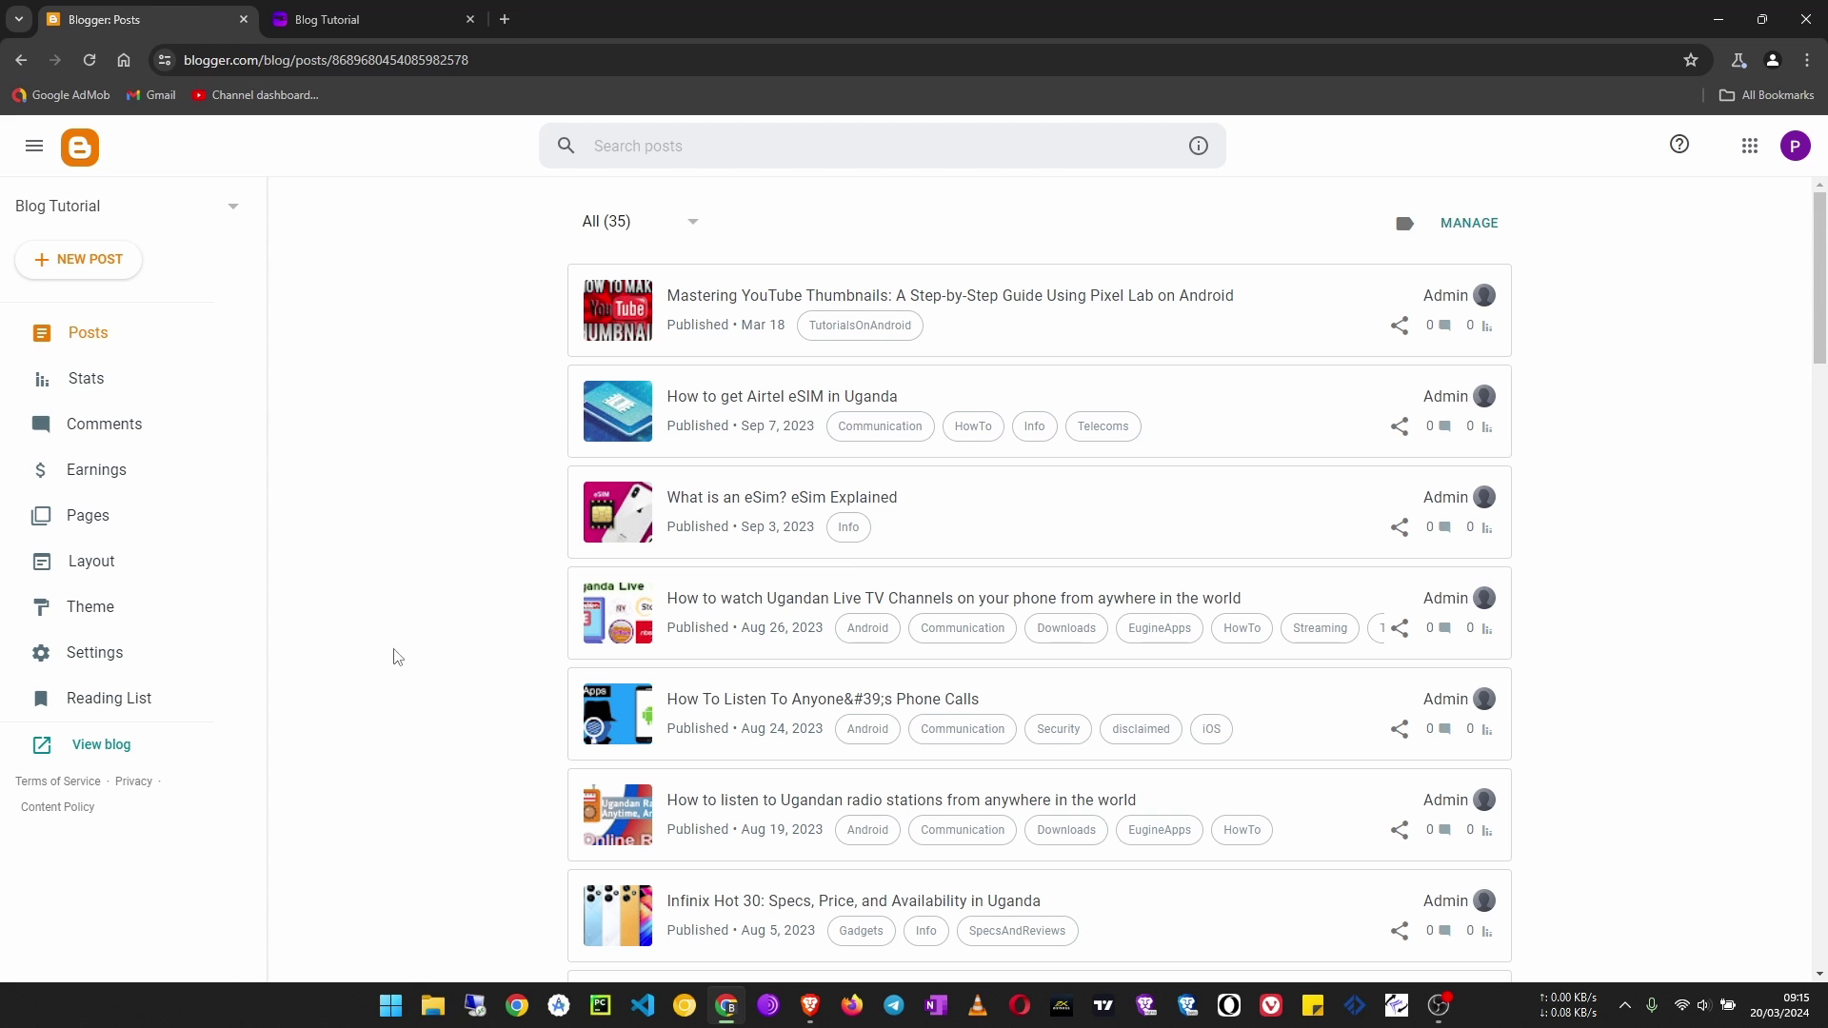
{"action": "left_click", "coordinate": [132, 567]}
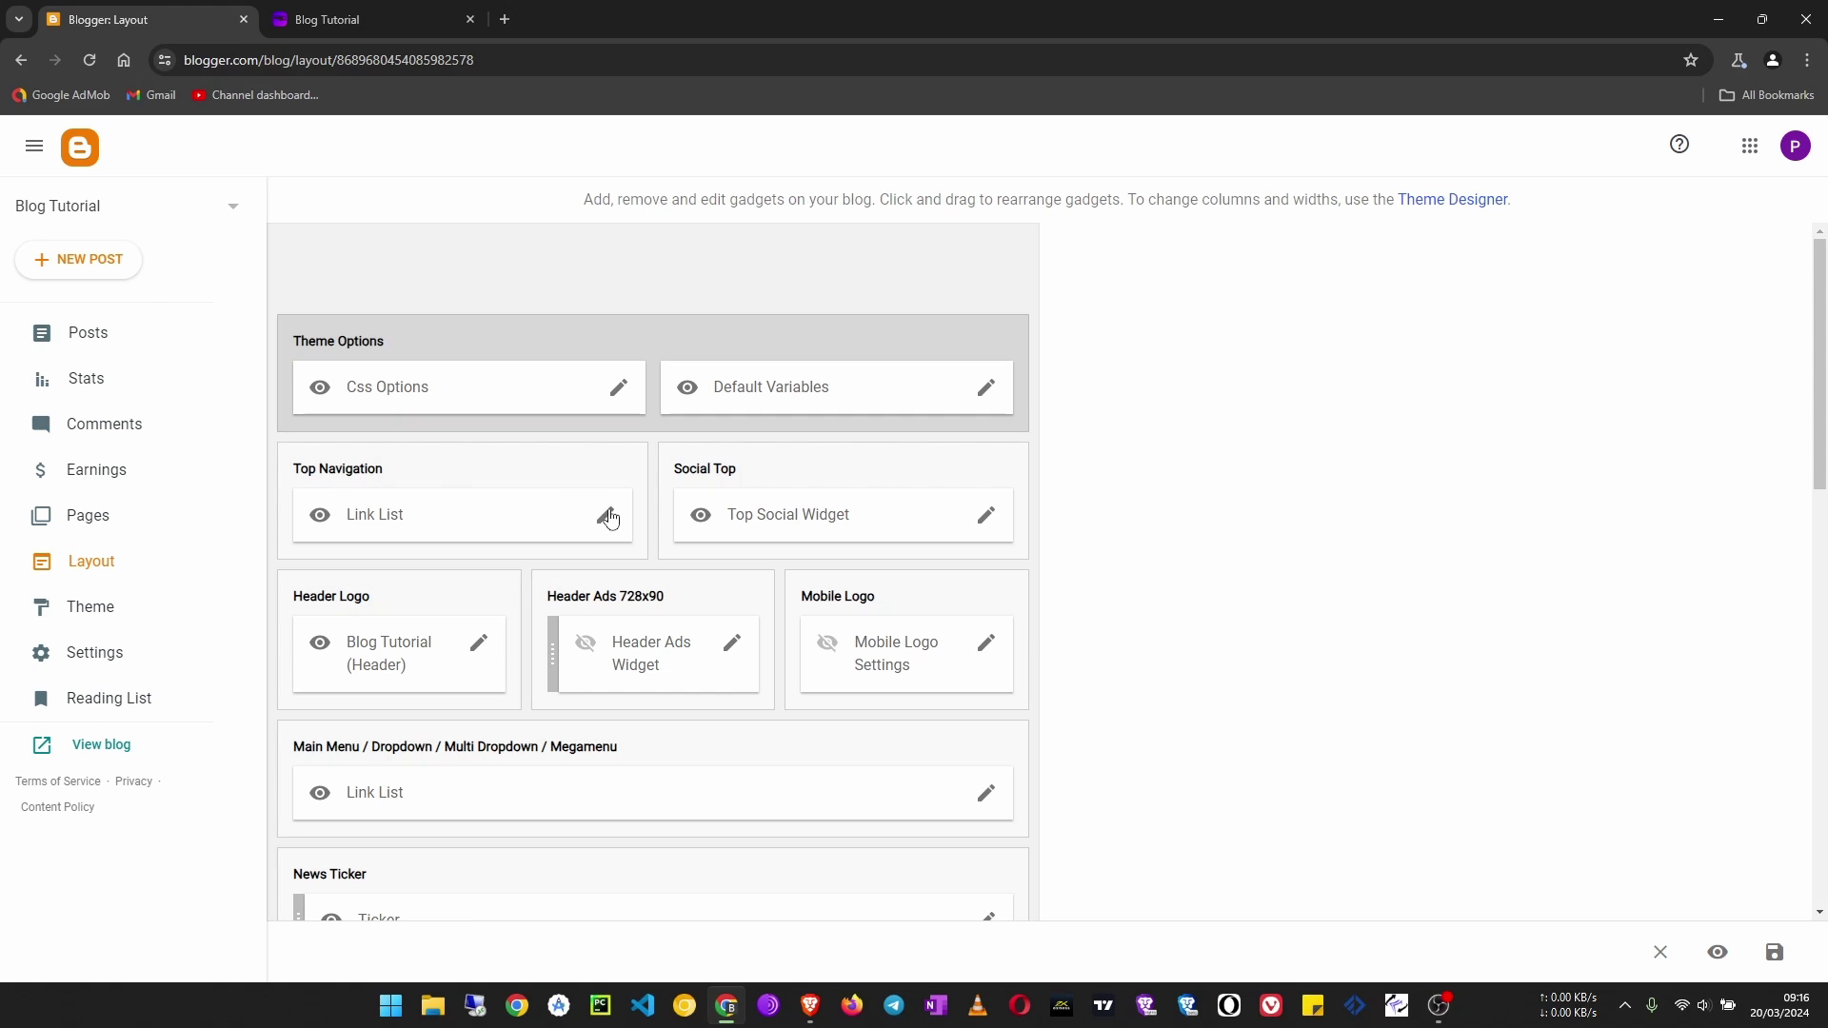
Examine the gadgets available for Sidebar Right (A), and close the list without adding one.
{"action": "scroll", "coordinate": [594, 541], "scroll_direction": "down", "scroll_amount": 5}
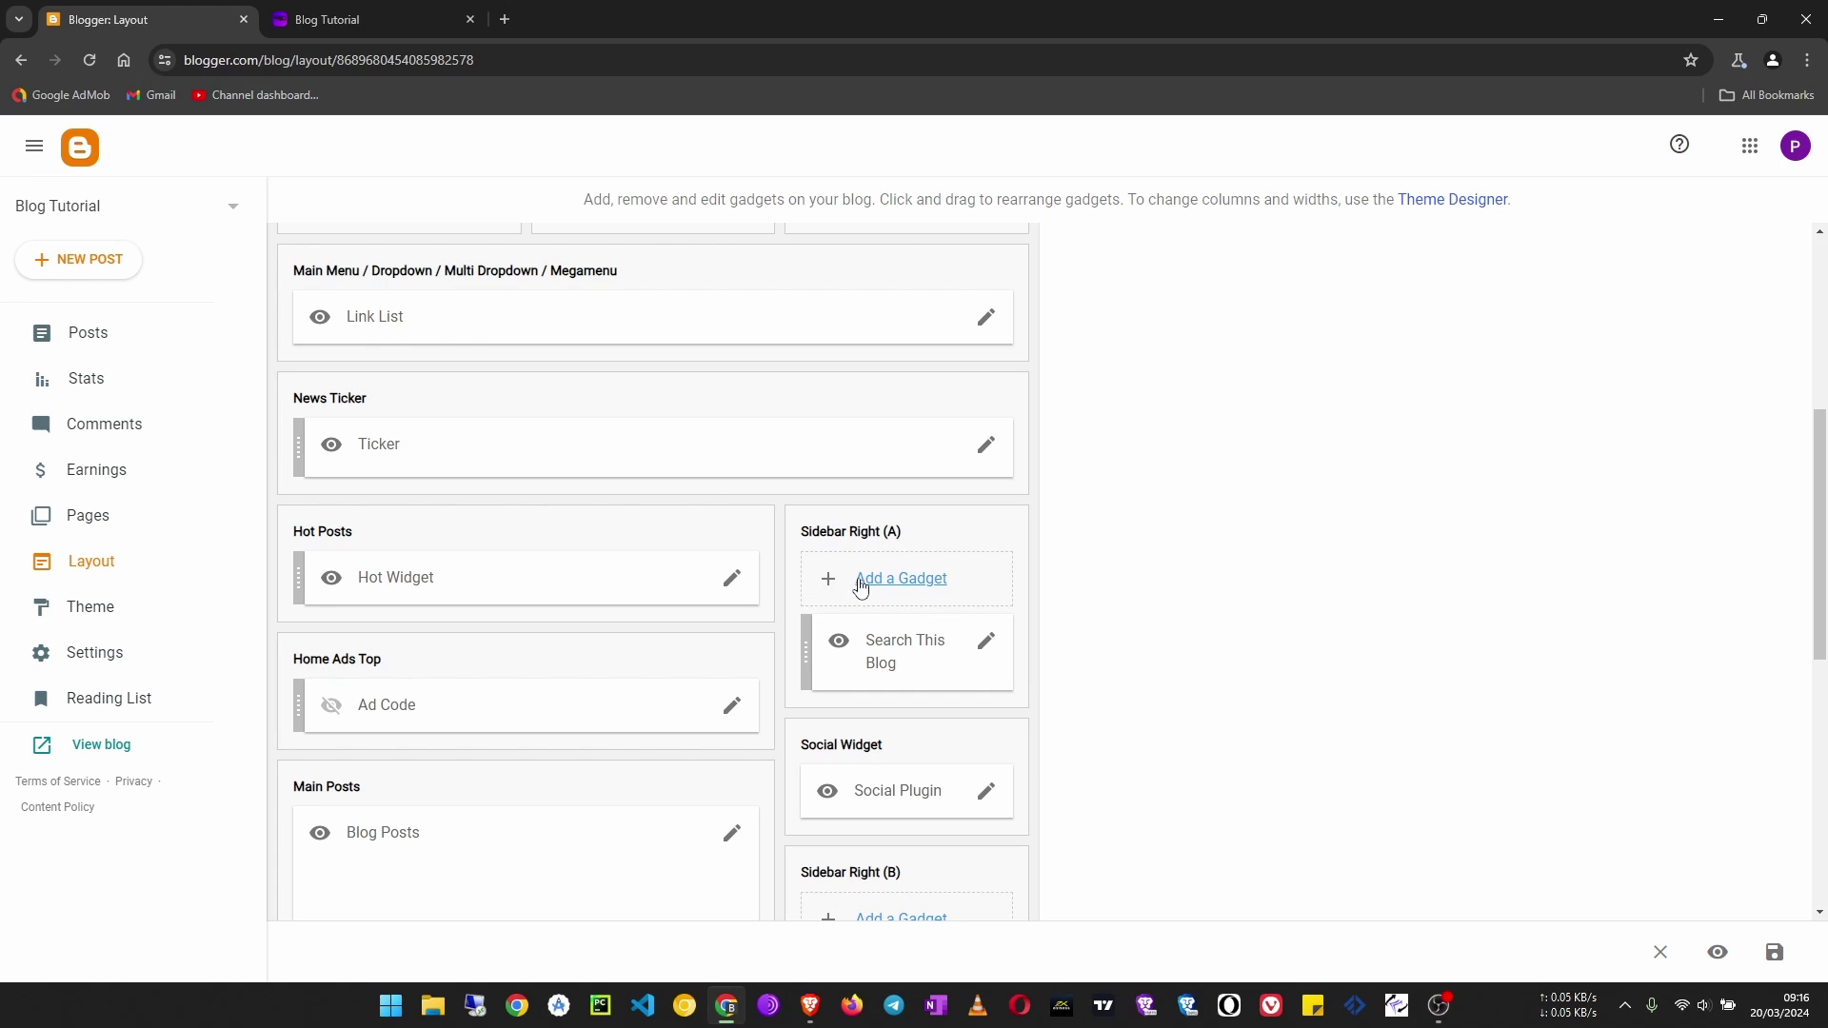
{"action": "left_click", "coordinate": [906, 592]}
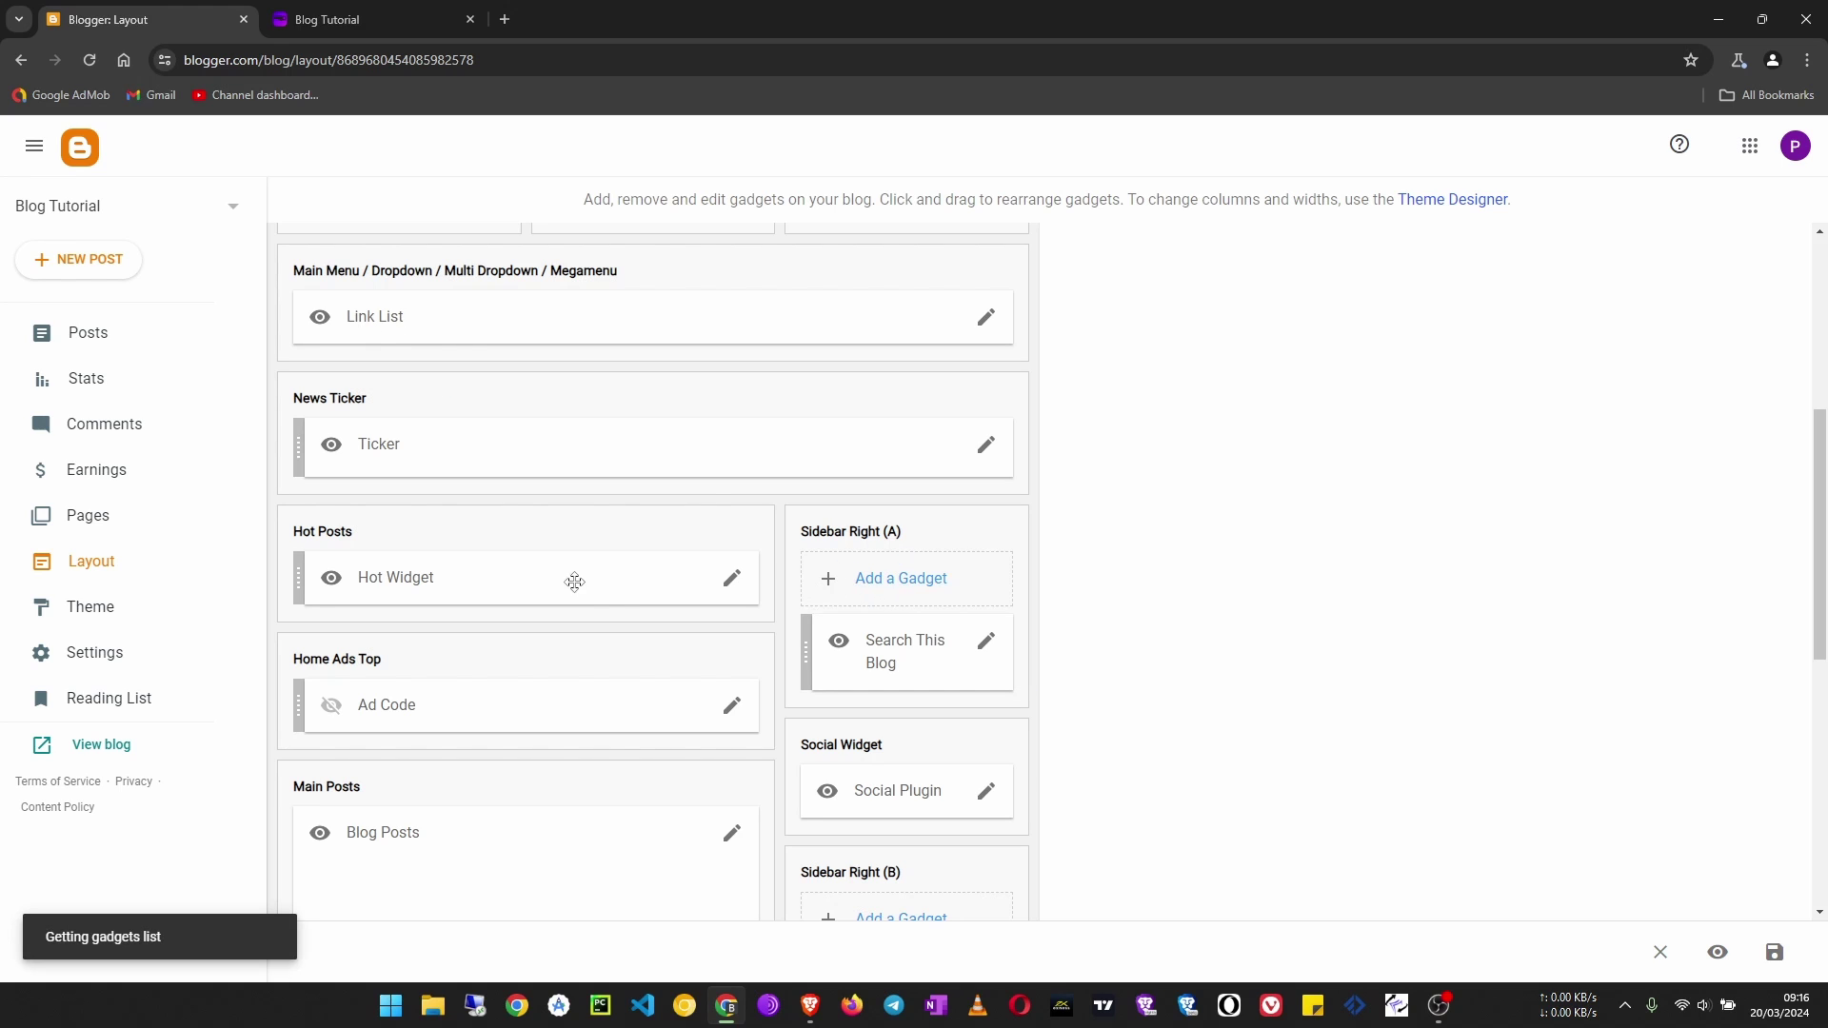
{"action": "scroll", "coordinate": [849, 591], "scroll_direction": "down", "scroll_amount": 1}
{"action": "scroll", "coordinate": [857, 457], "scroll_direction": "up", "scroll_amount": 1}
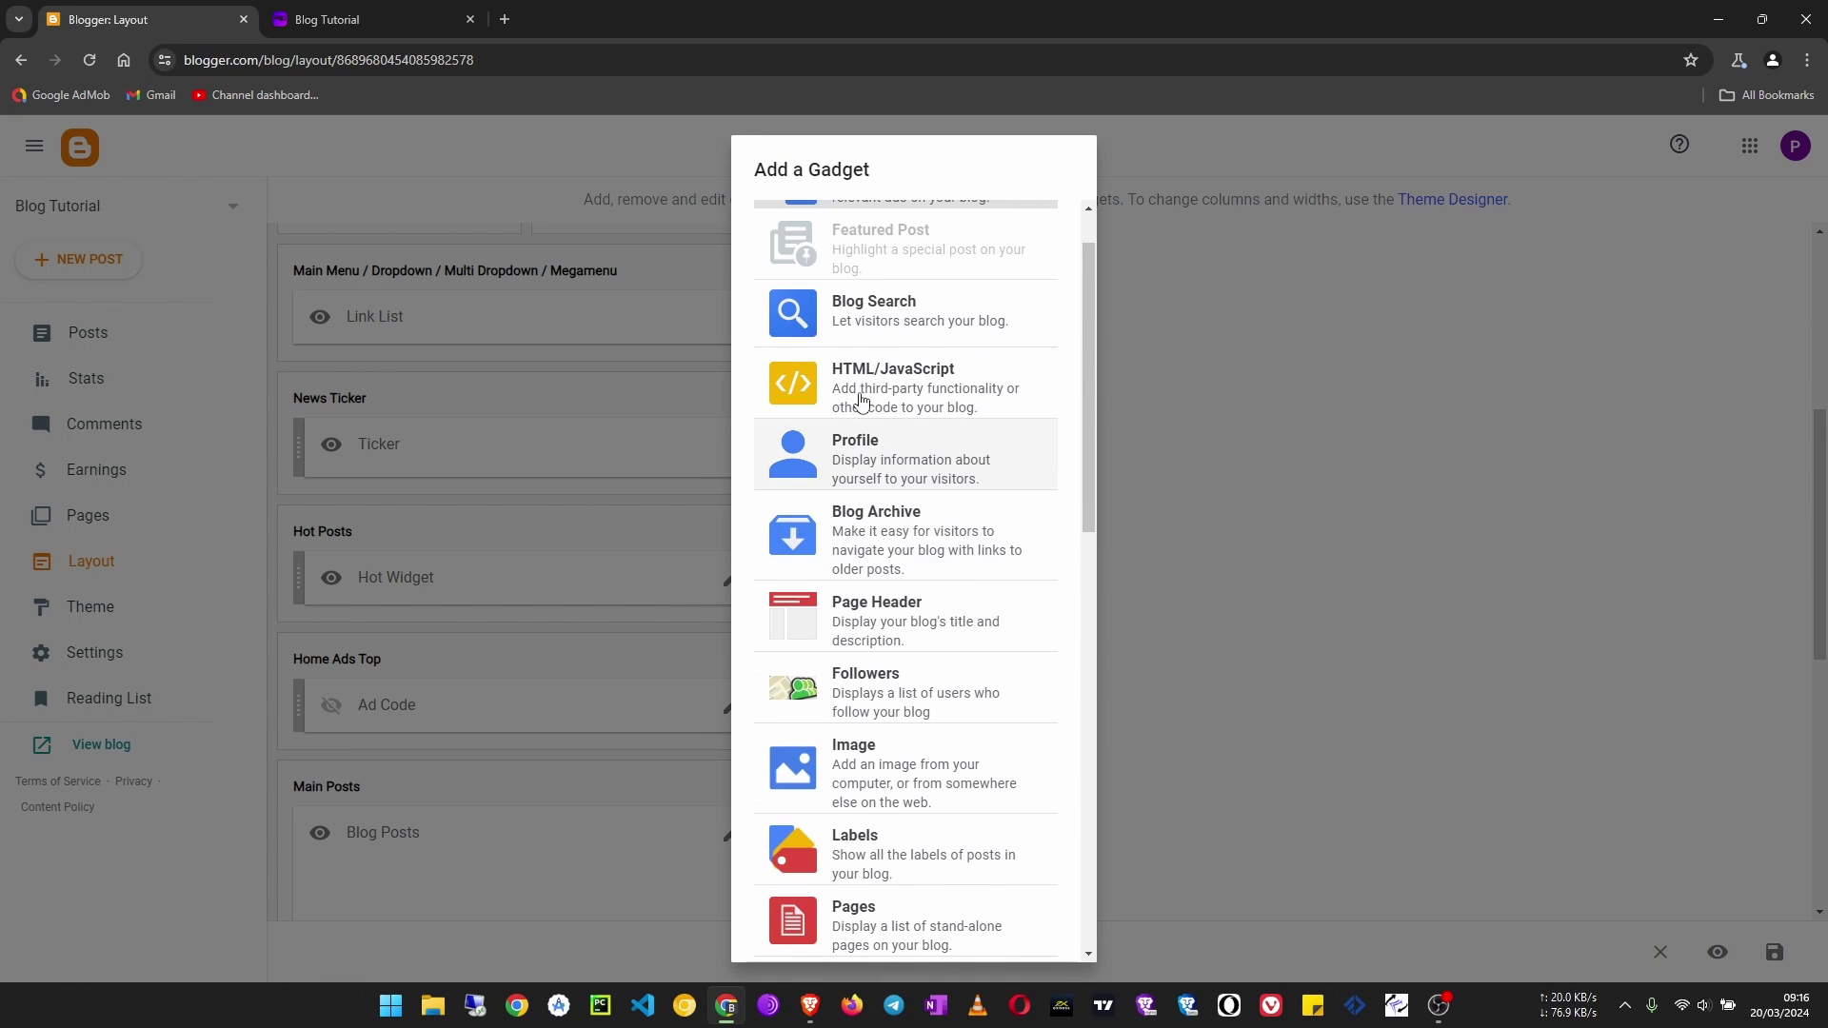
{"action": "scroll", "coordinate": [886, 733], "scroll_direction": "down", "scroll_amount": 1}
{"action": "scroll", "coordinate": [893, 762], "scroll_direction": "down", "scroll_amount": 4}
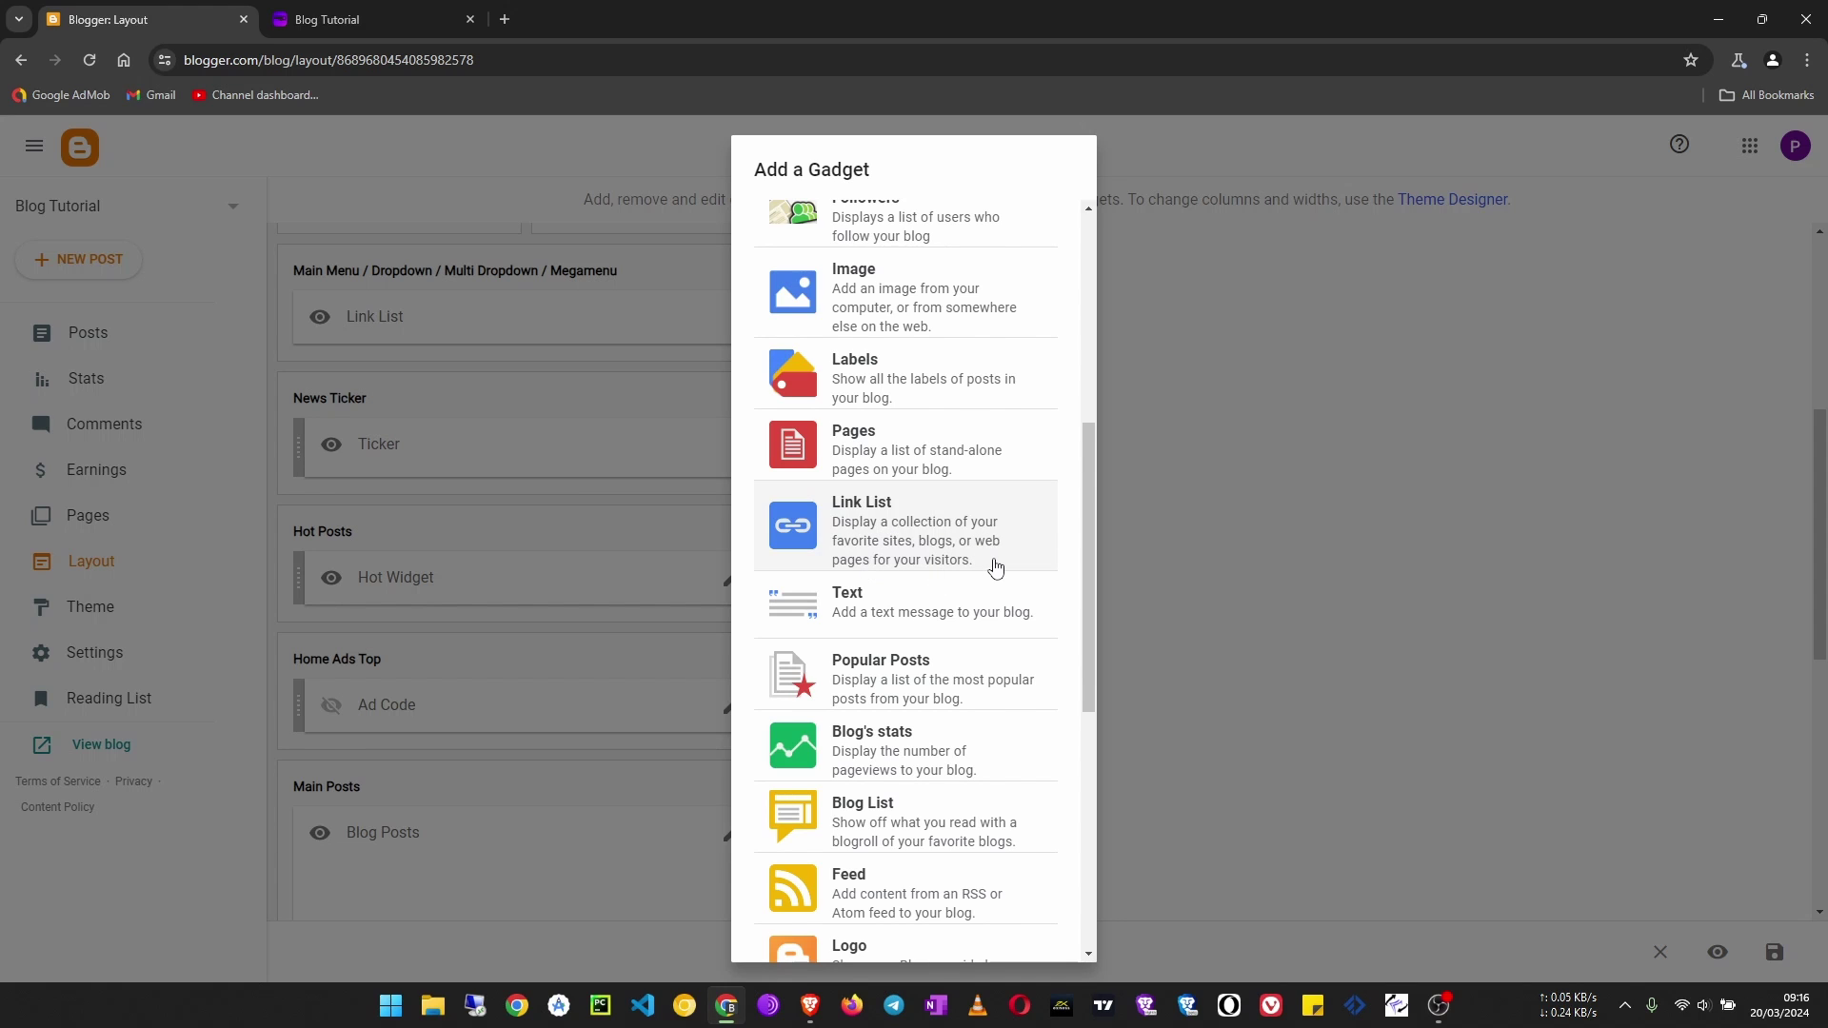
{"action": "left_click", "coordinate": [1284, 554]}
{"action": "scroll", "coordinate": [503, 682], "scroll_direction": "up", "scroll_amount": 5}
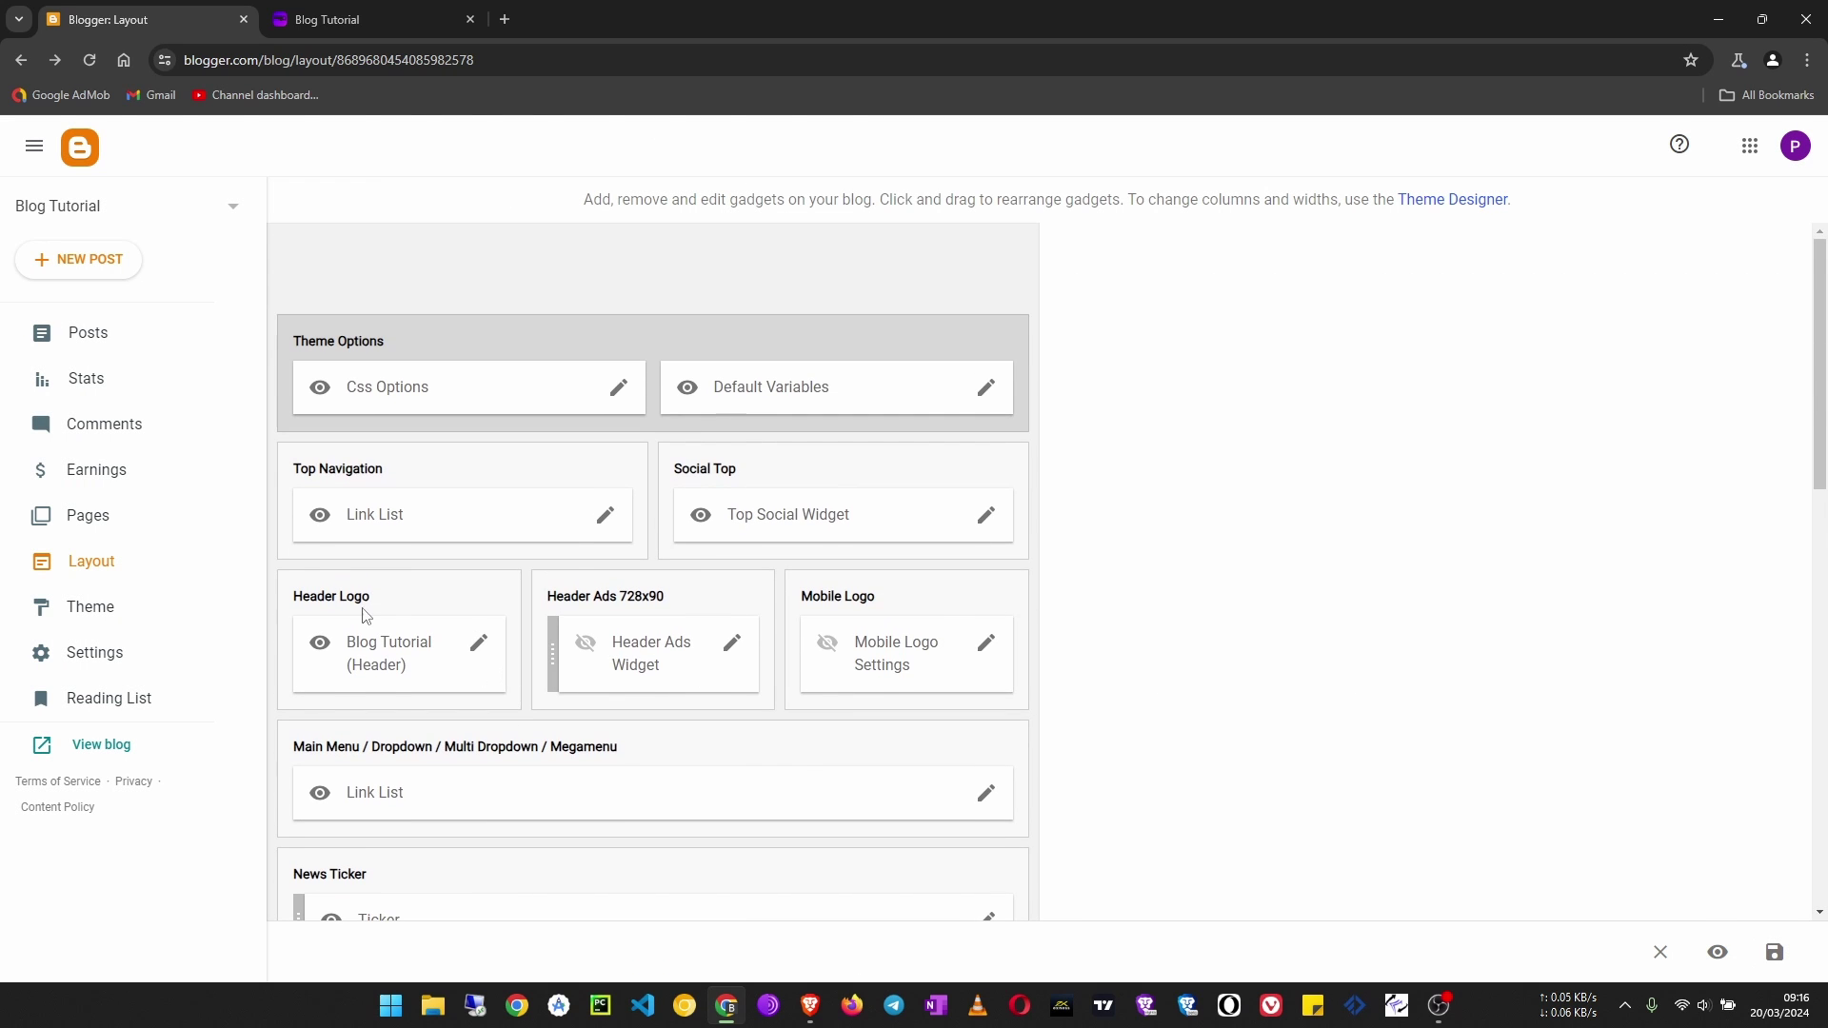
In the main menu's Link List, delete the Download This Template, _Video Documentation, _Web Documentation and Documentation items.
{"action": "scroll", "coordinate": [357, 657], "scroll_direction": "down", "scroll_amount": 2}
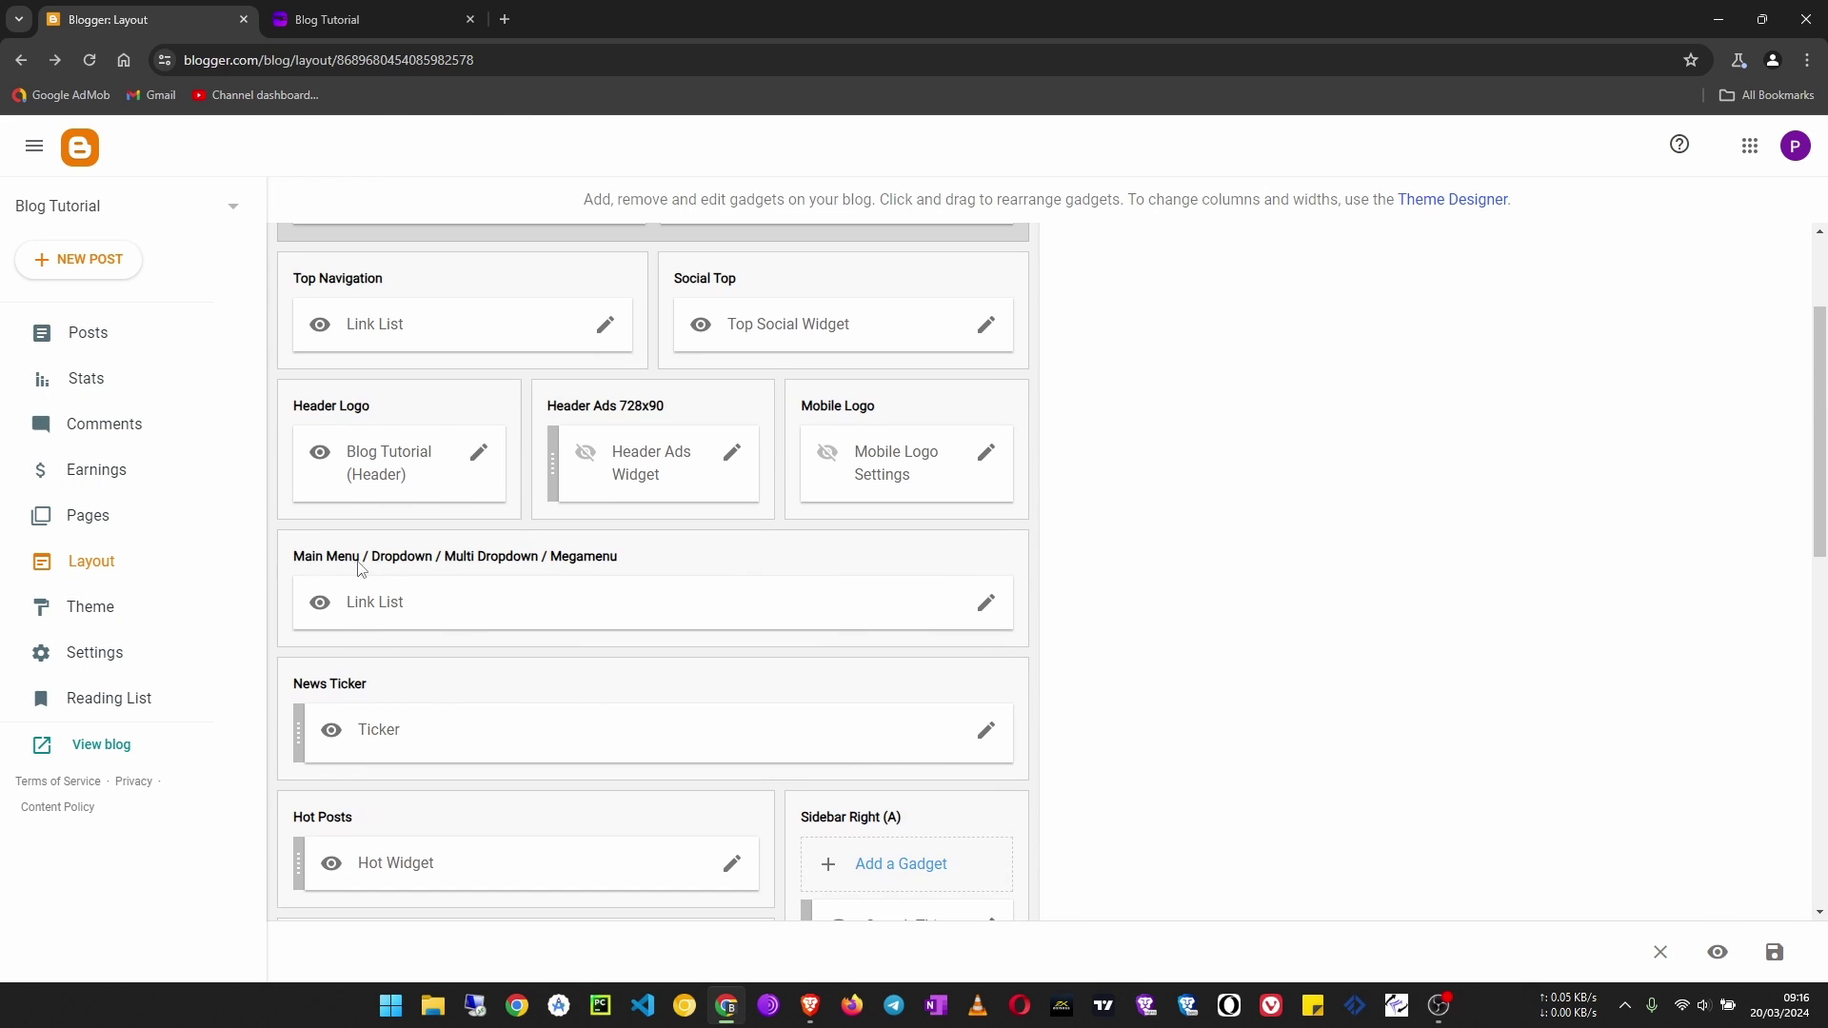
{"action": "left_click", "coordinate": [986, 605]}
{"action": "scroll", "coordinate": [816, 623], "scroll_direction": "down", "scroll_amount": 3}
{"action": "scroll", "coordinate": [833, 613], "scroll_direction": "down", "scroll_amount": 8}
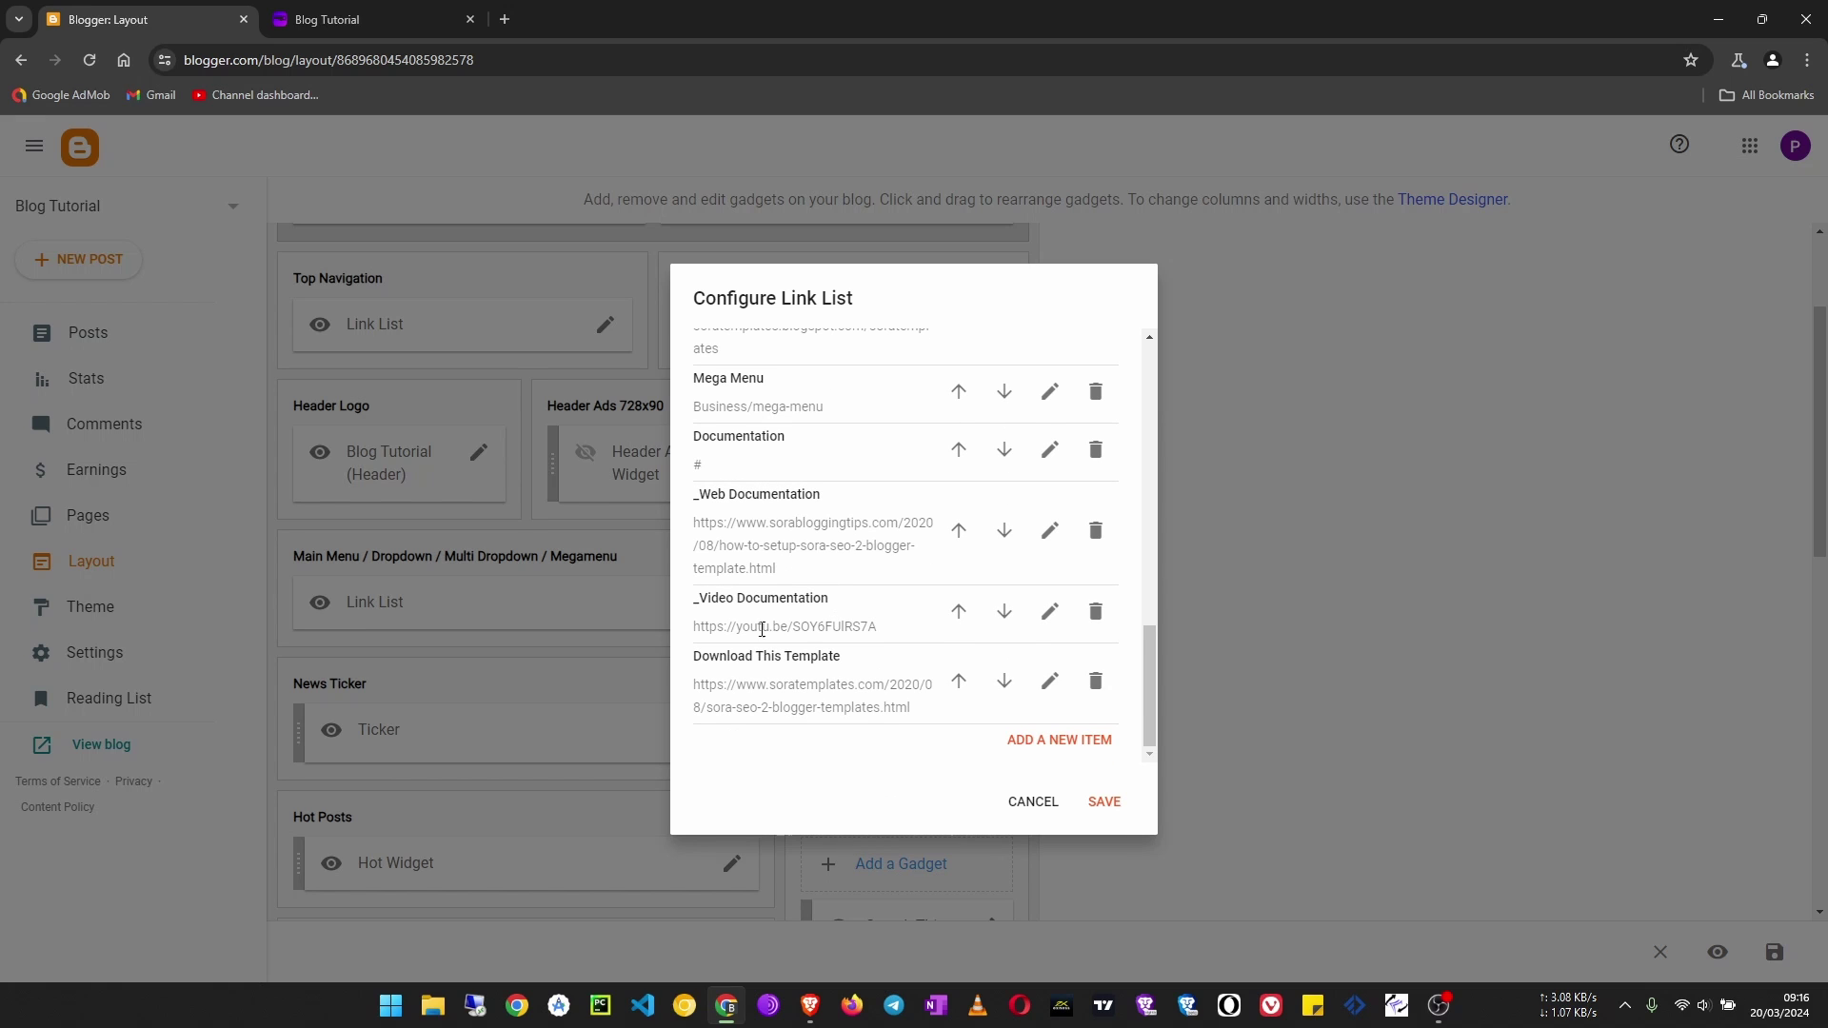
{"action": "left_click", "coordinate": [1095, 680]}
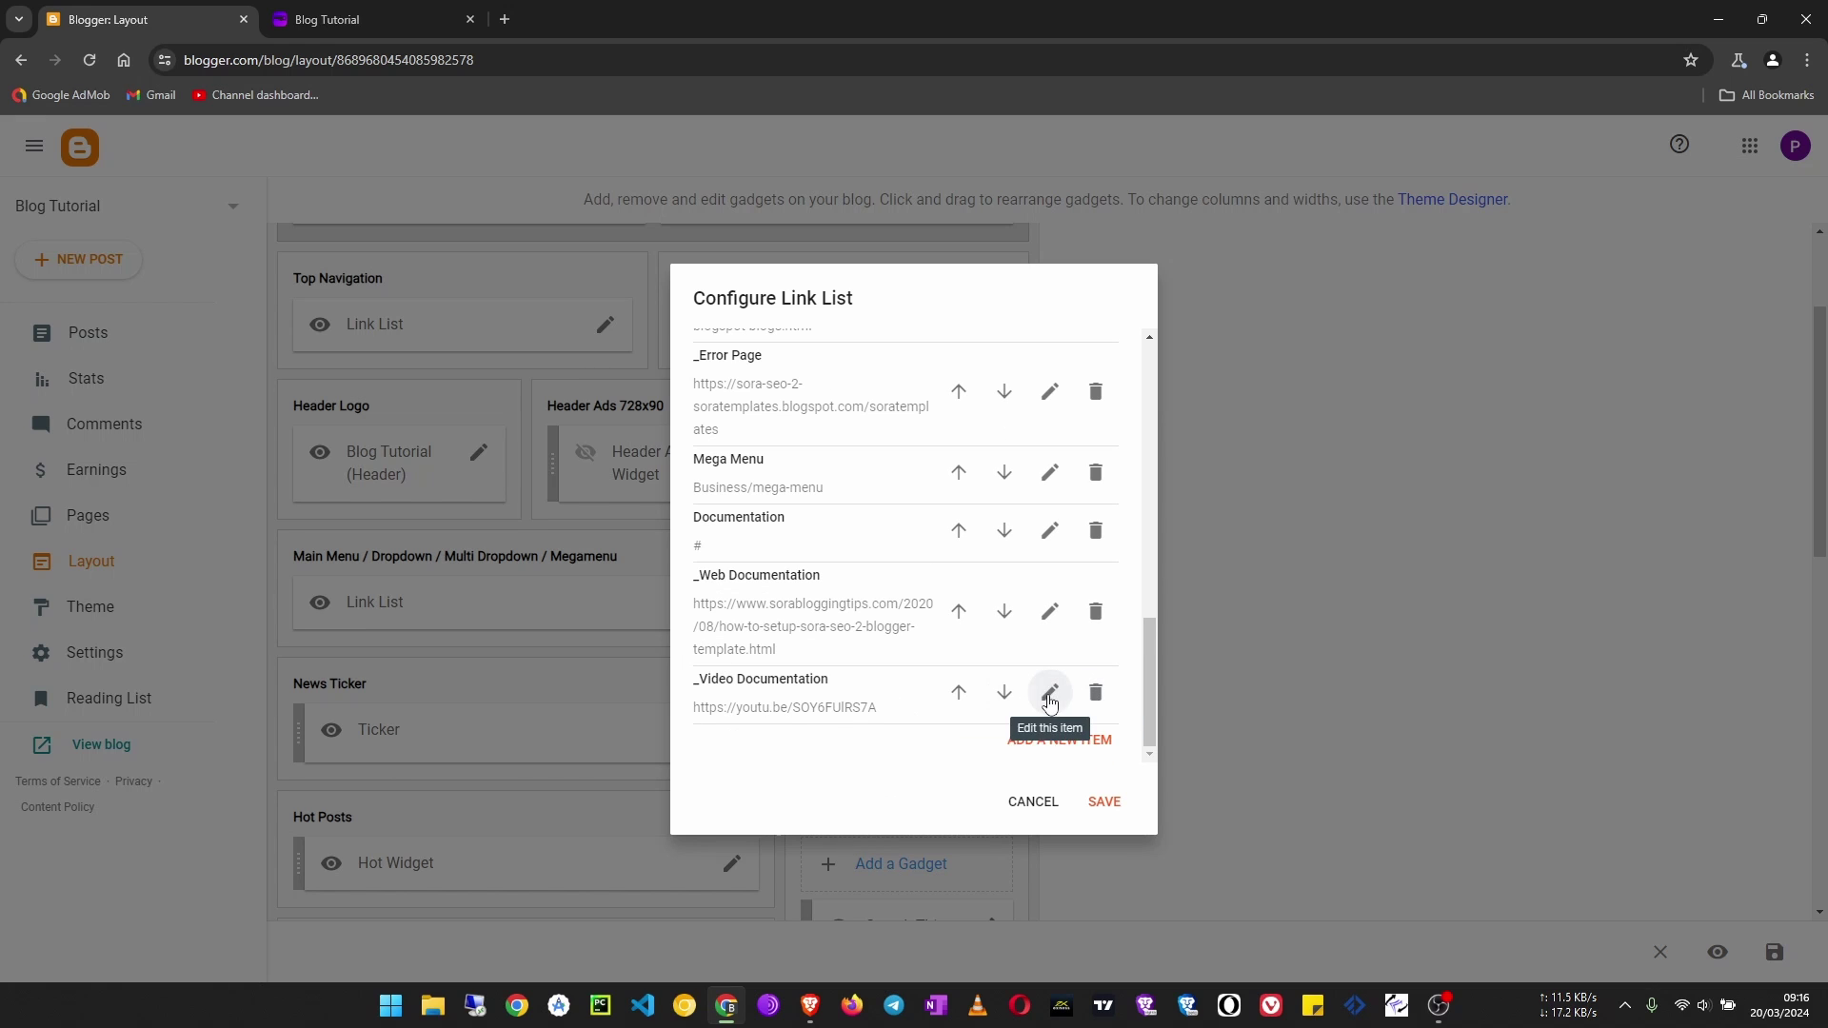
{"action": "left_click", "coordinate": [1095, 694]}
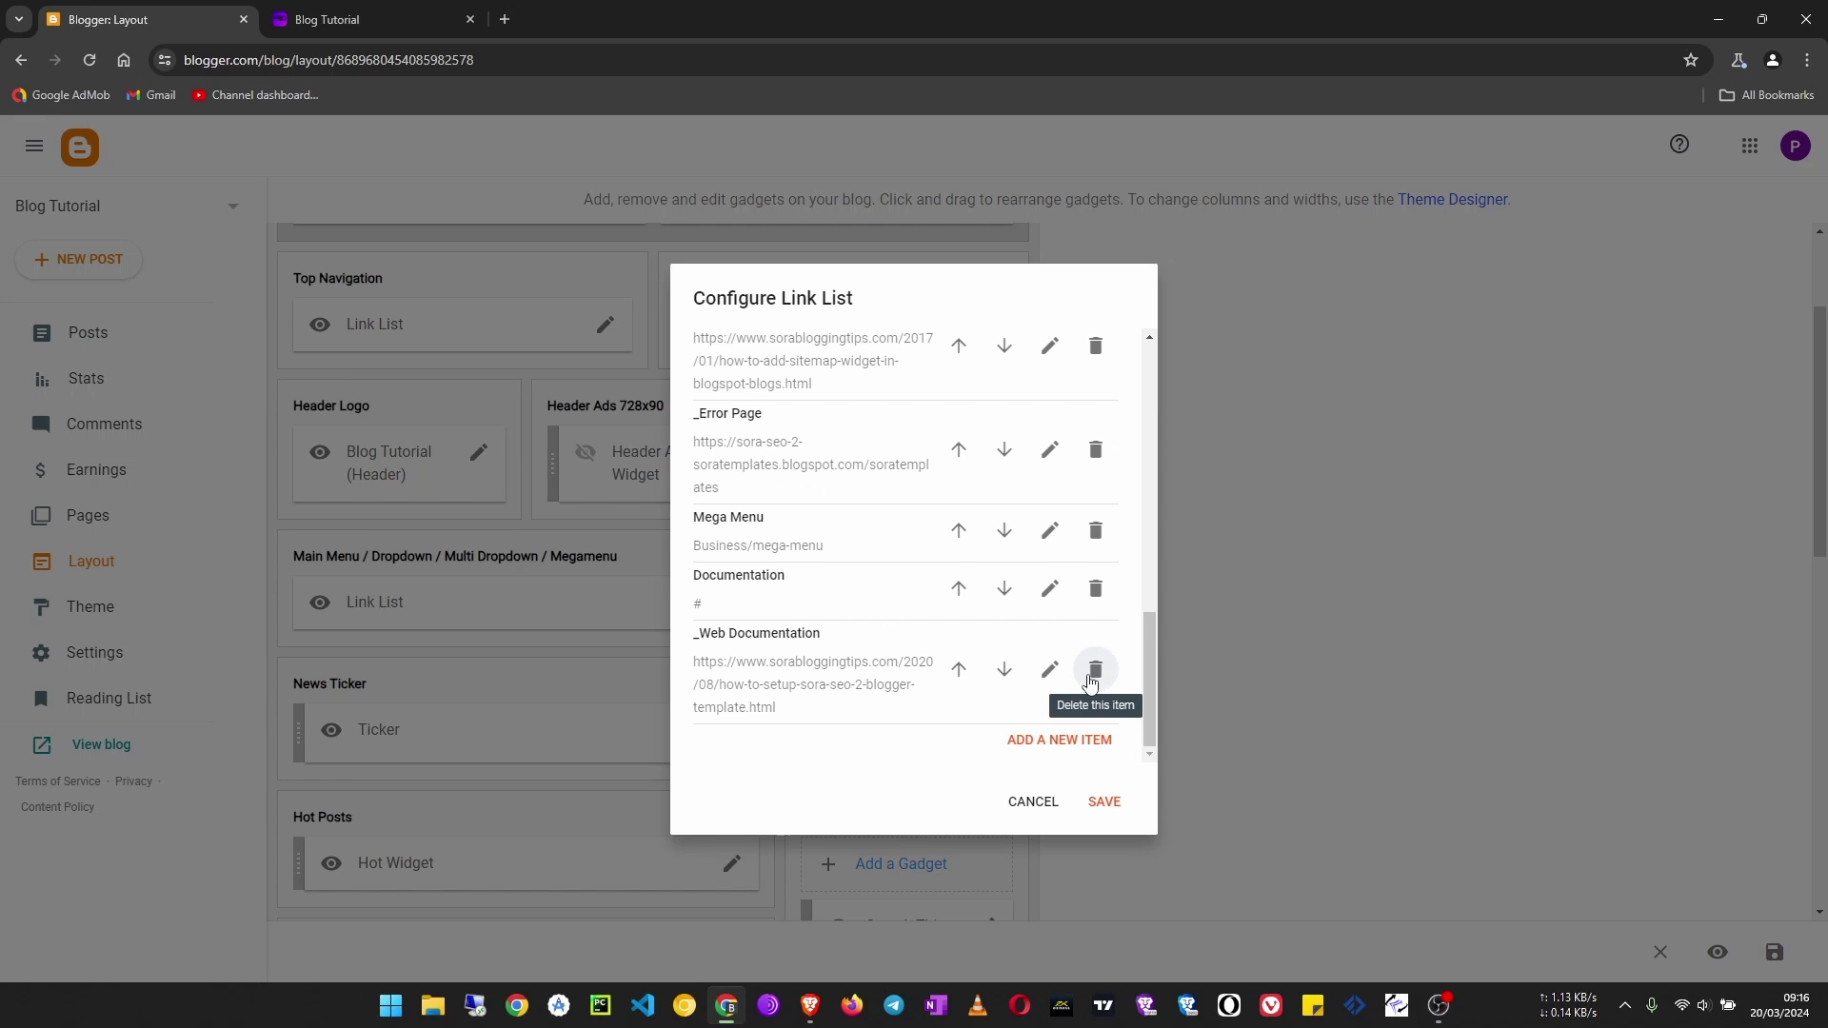
{"action": "left_click", "coordinate": [1092, 676]}
{"action": "left_click", "coordinate": [1095, 692]}
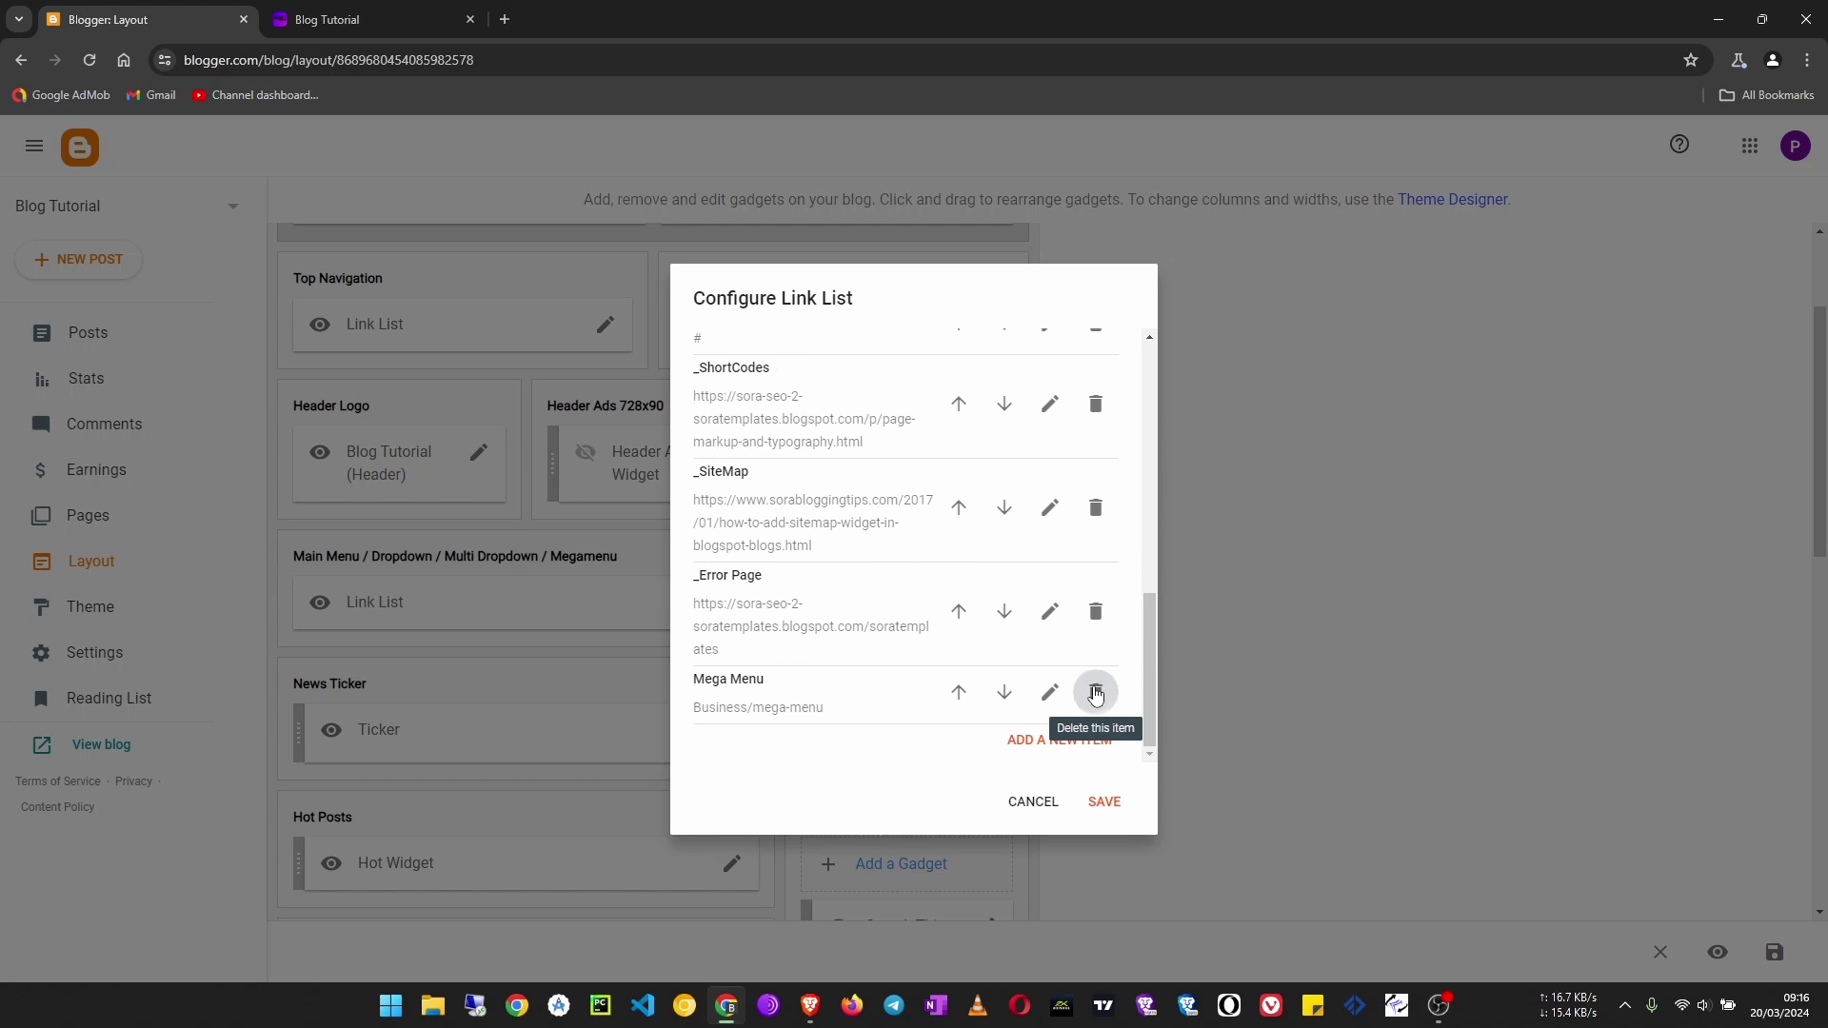
Delete the Mega Menu, _Error Page, _SiteMap and _ShortCodes items from the main menu's Link List.
{"action": "left_click", "coordinate": [1095, 693]}
{"action": "left_click", "coordinate": [1094, 666]}
{"action": "left_click", "coordinate": [1090, 667]}
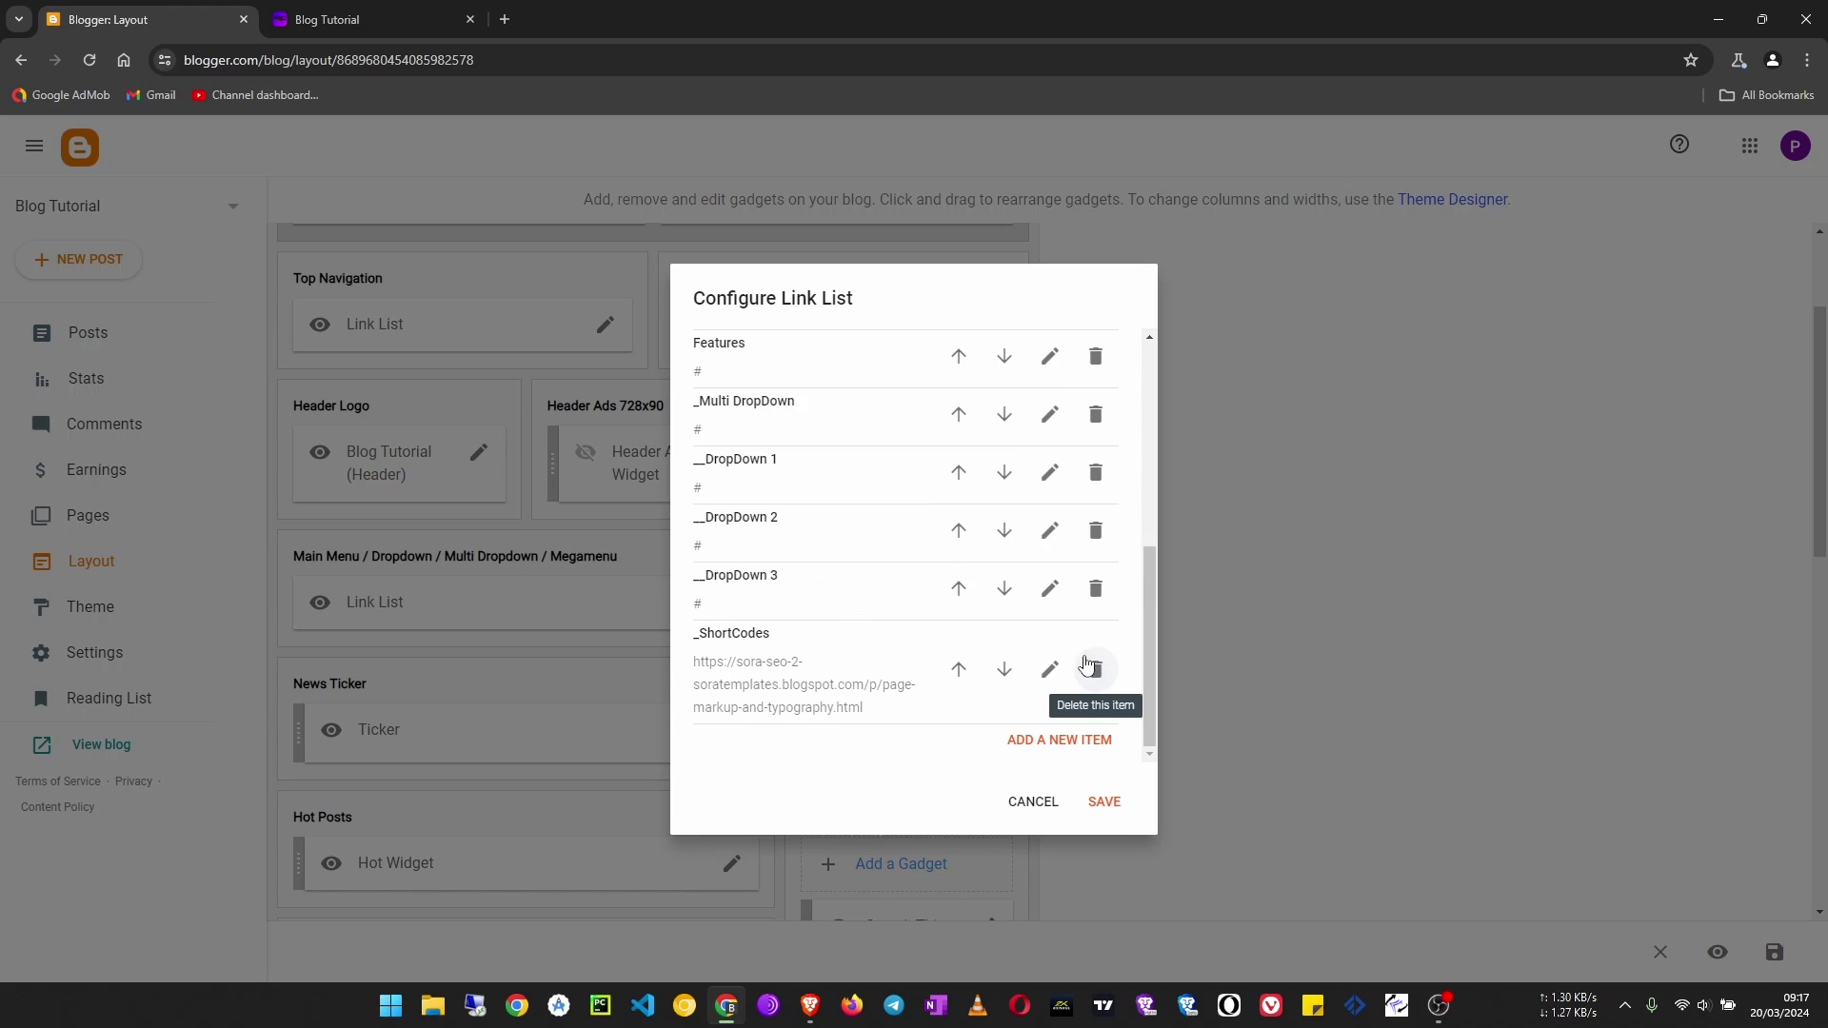
{"action": "left_click", "coordinate": [1095, 683]}
Delete the remaining default links: __DropDown 3, __DropDown 2, __DropDown 1, _Multi DropDown, Features and Home-icon.
{"action": "left_click", "coordinate": [1057, 692]}
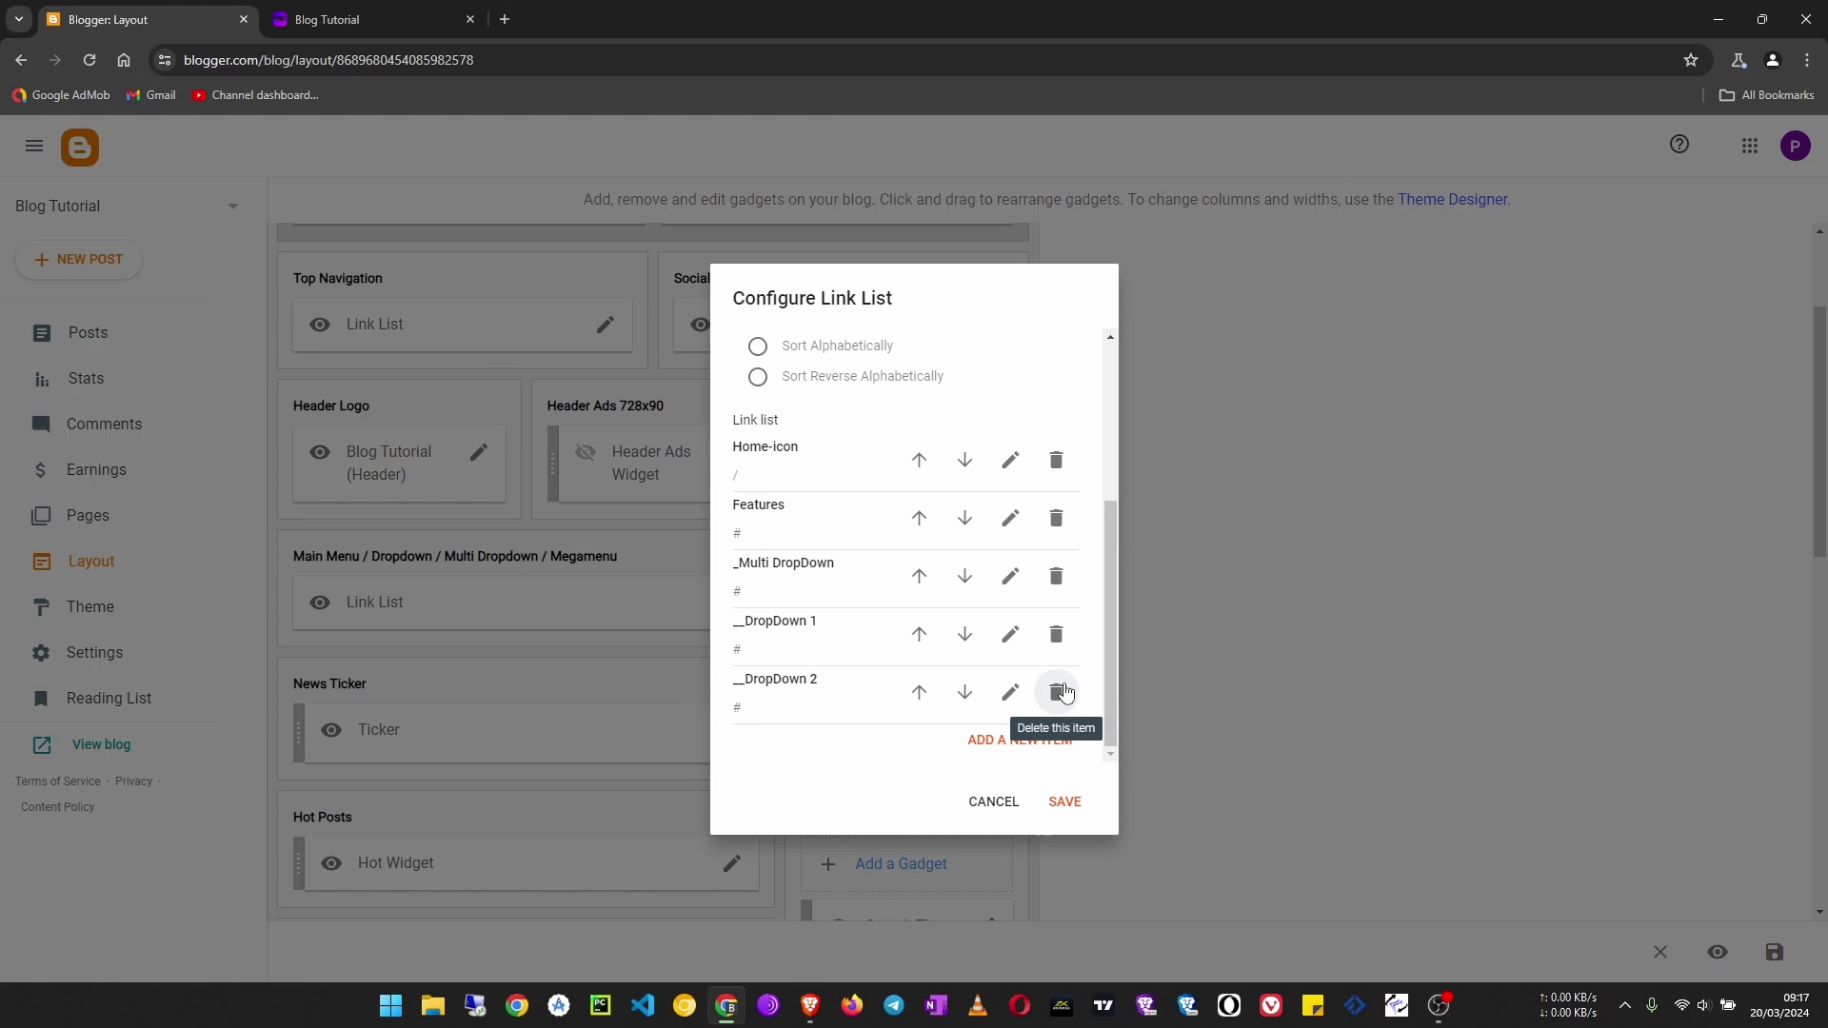
{"action": "left_click", "coordinate": [1059, 693]}
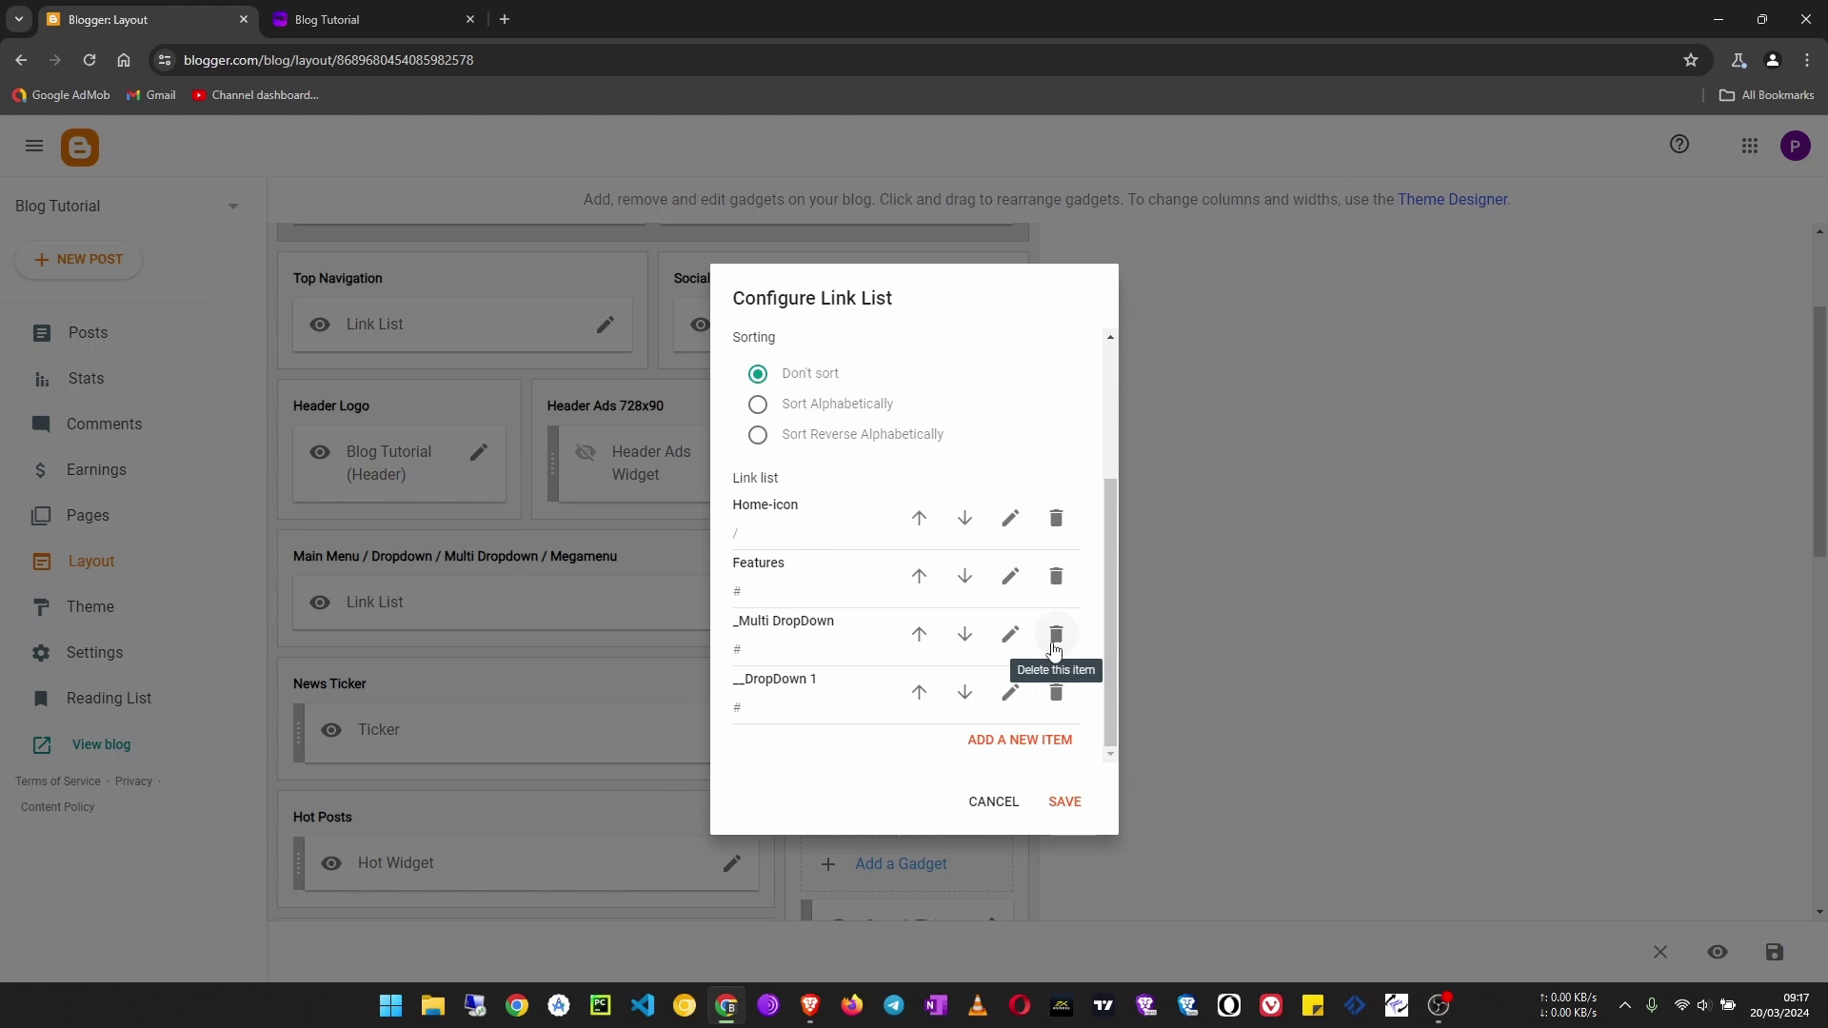
{"action": "left_click", "coordinate": [1054, 651]}
{"action": "left_click", "coordinate": [1056, 692]}
{"action": "left_click", "coordinate": [1057, 692]}
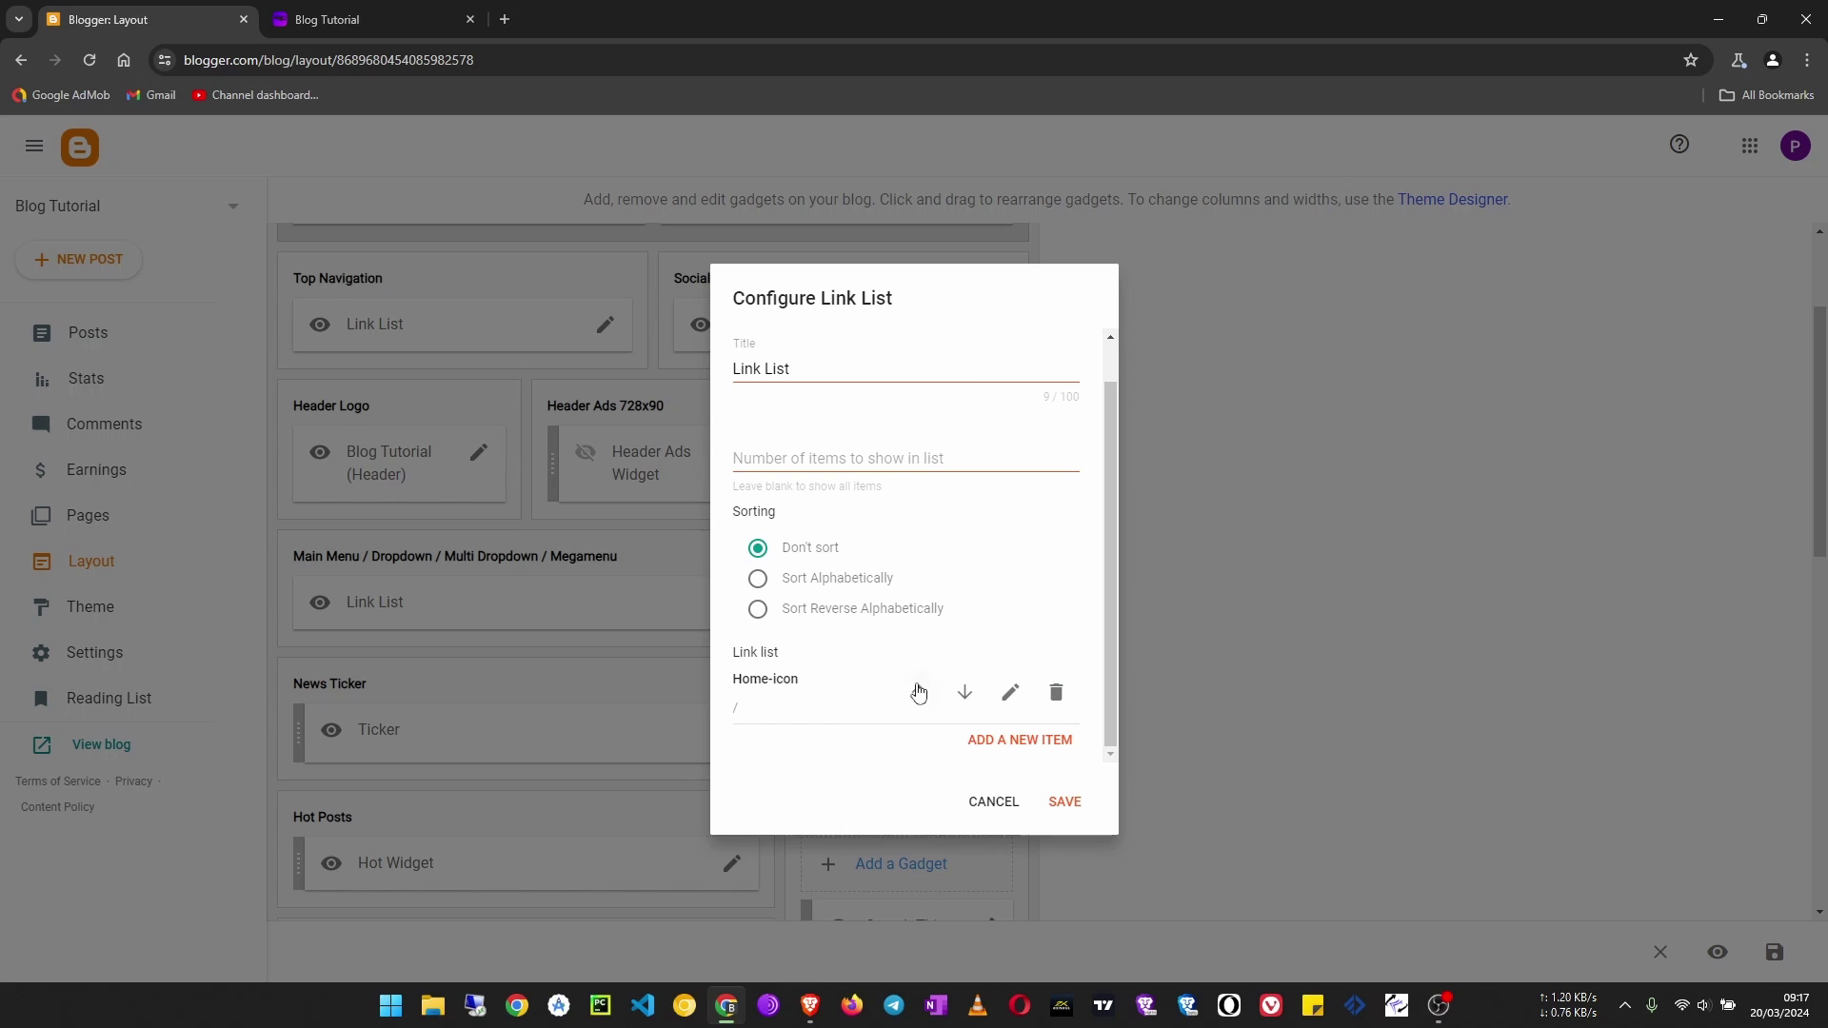
{"action": "left_click", "coordinate": [1056, 692]}
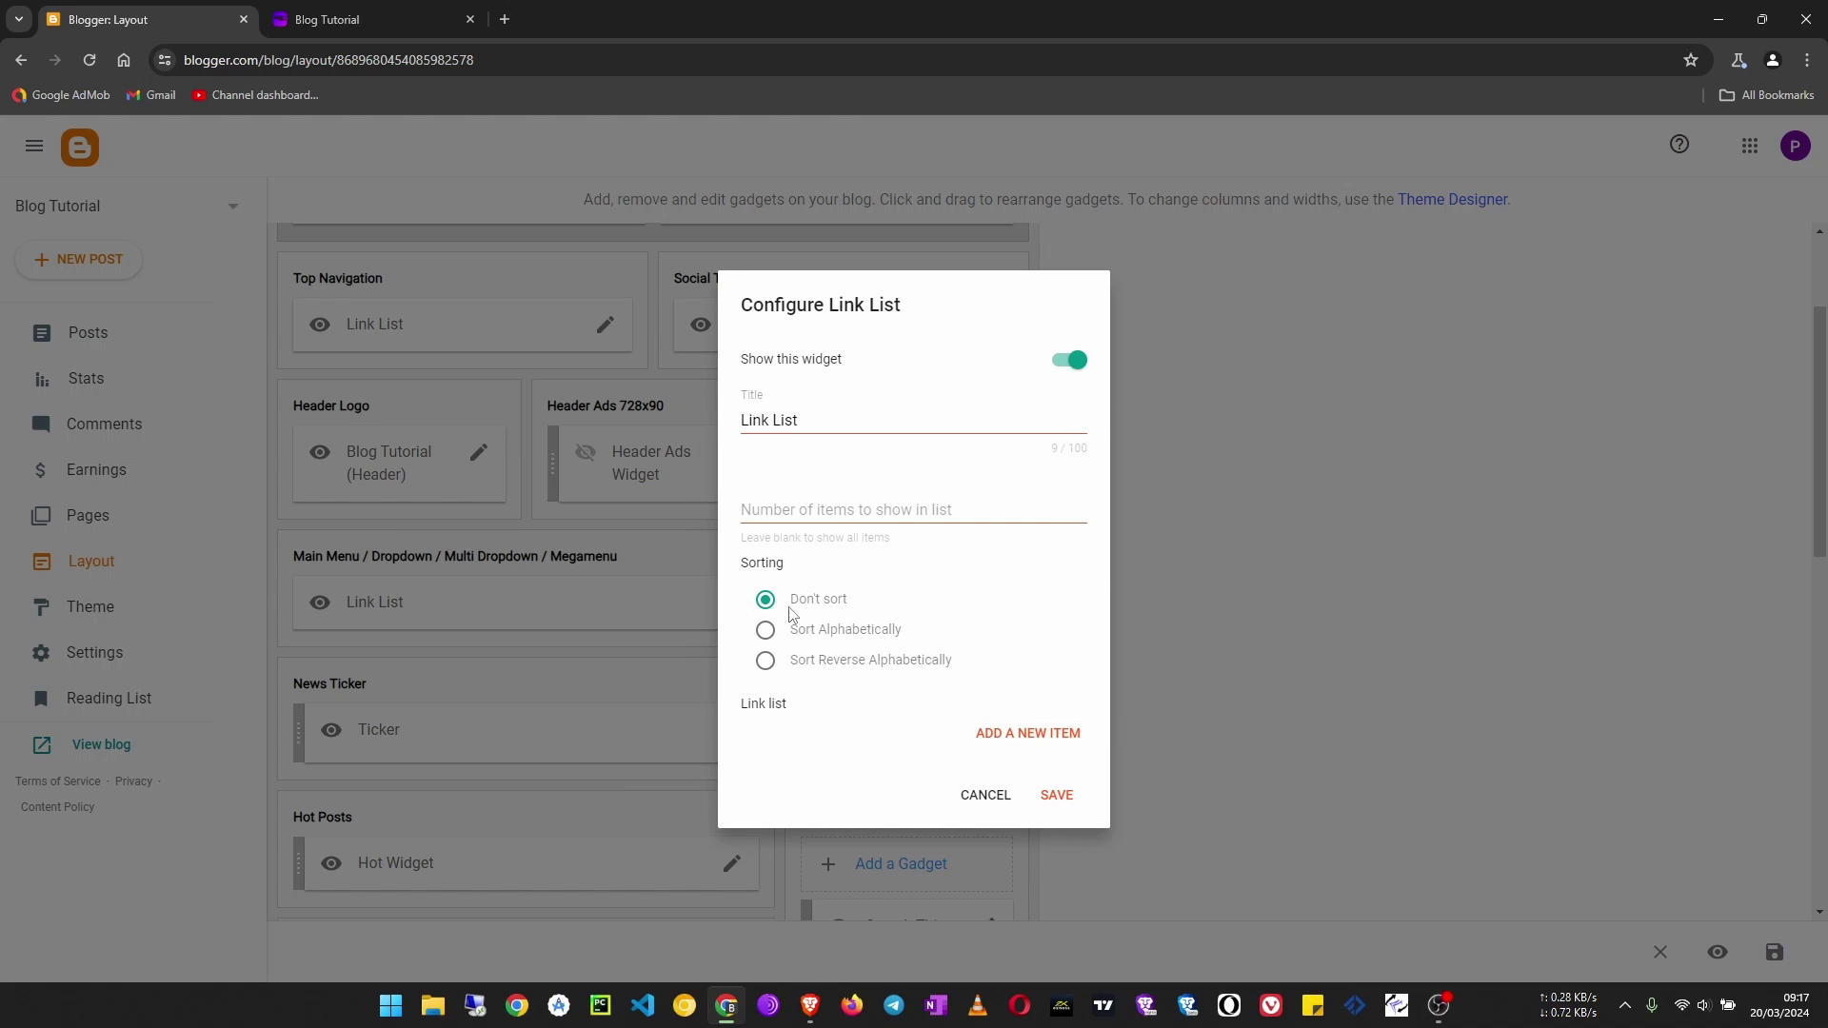
{"action": "double_click", "coordinate": [795, 573]}
{"action": "left_click", "coordinate": [802, 575]}
{"action": "left_click", "coordinate": [871, 608]}
{"action": "left_click", "coordinate": [1026, 742]}
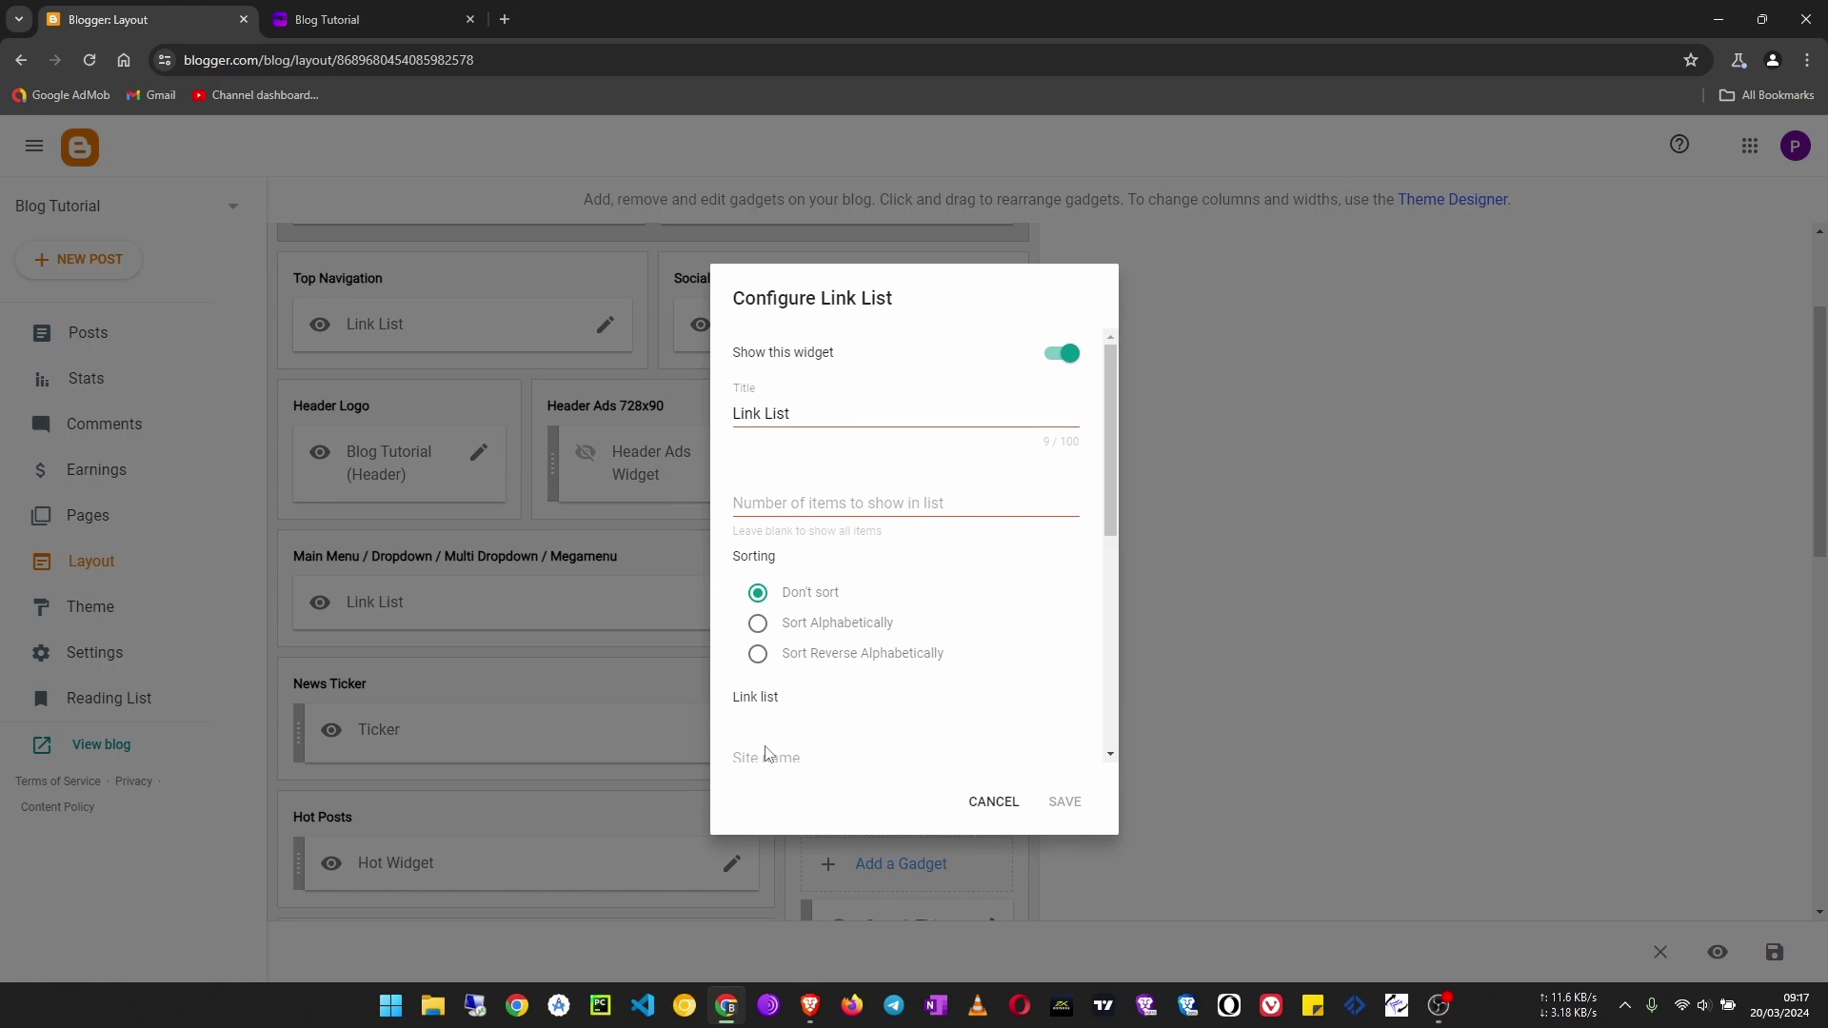
{"action": "scroll", "coordinate": [767, 754], "scroll_direction": "down", "scroll_amount": 1}
Examine the Features and Mega Menu entries in the main menu of the live blog, and return to the layout editor.
{"action": "left_click", "coordinate": [350, 21]}
{"action": "mouse_move", "coordinate": [460, 332]}
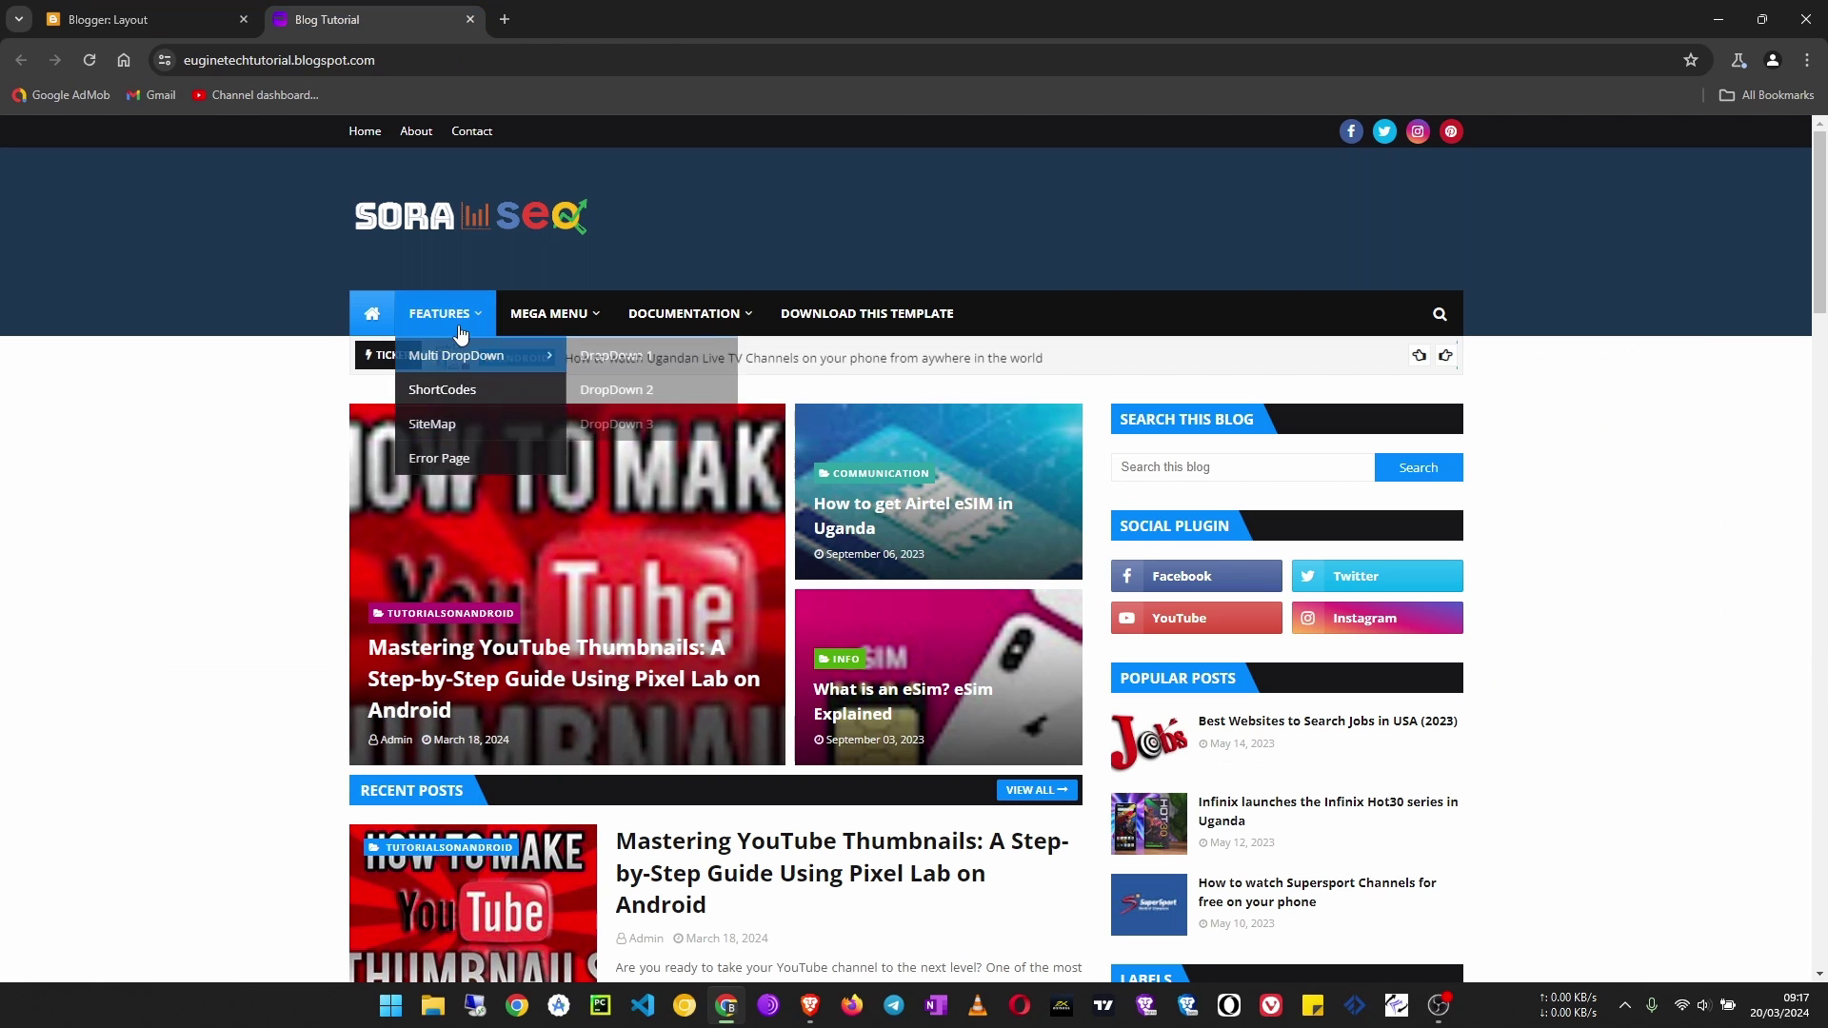
{"action": "mouse_move", "coordinate": [545, 318]}
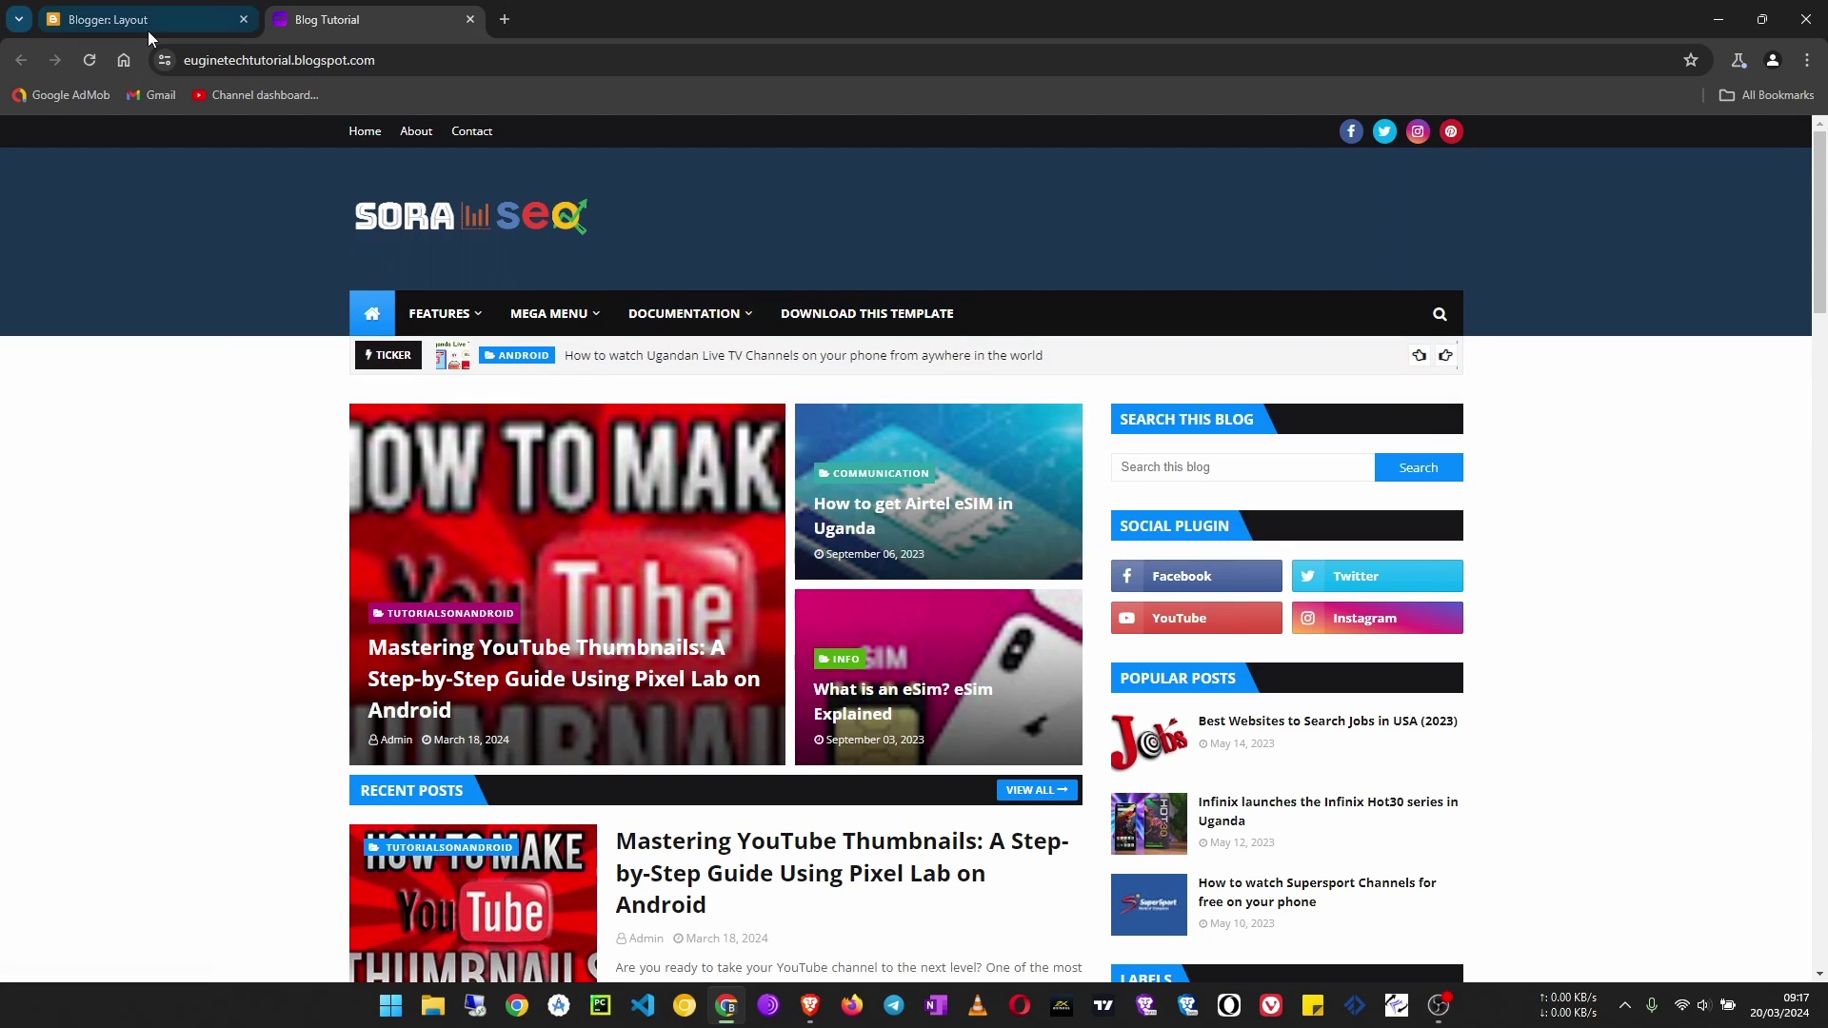
{"action": "left_click", "coordinate": [149, 25]}
Try the alphabetical and reverse alphabetical sorting options against the live blog's menu, and set the Link List's sorting back to Don't sort.
{"action": "left_click", "coordinate": [825, 531]}
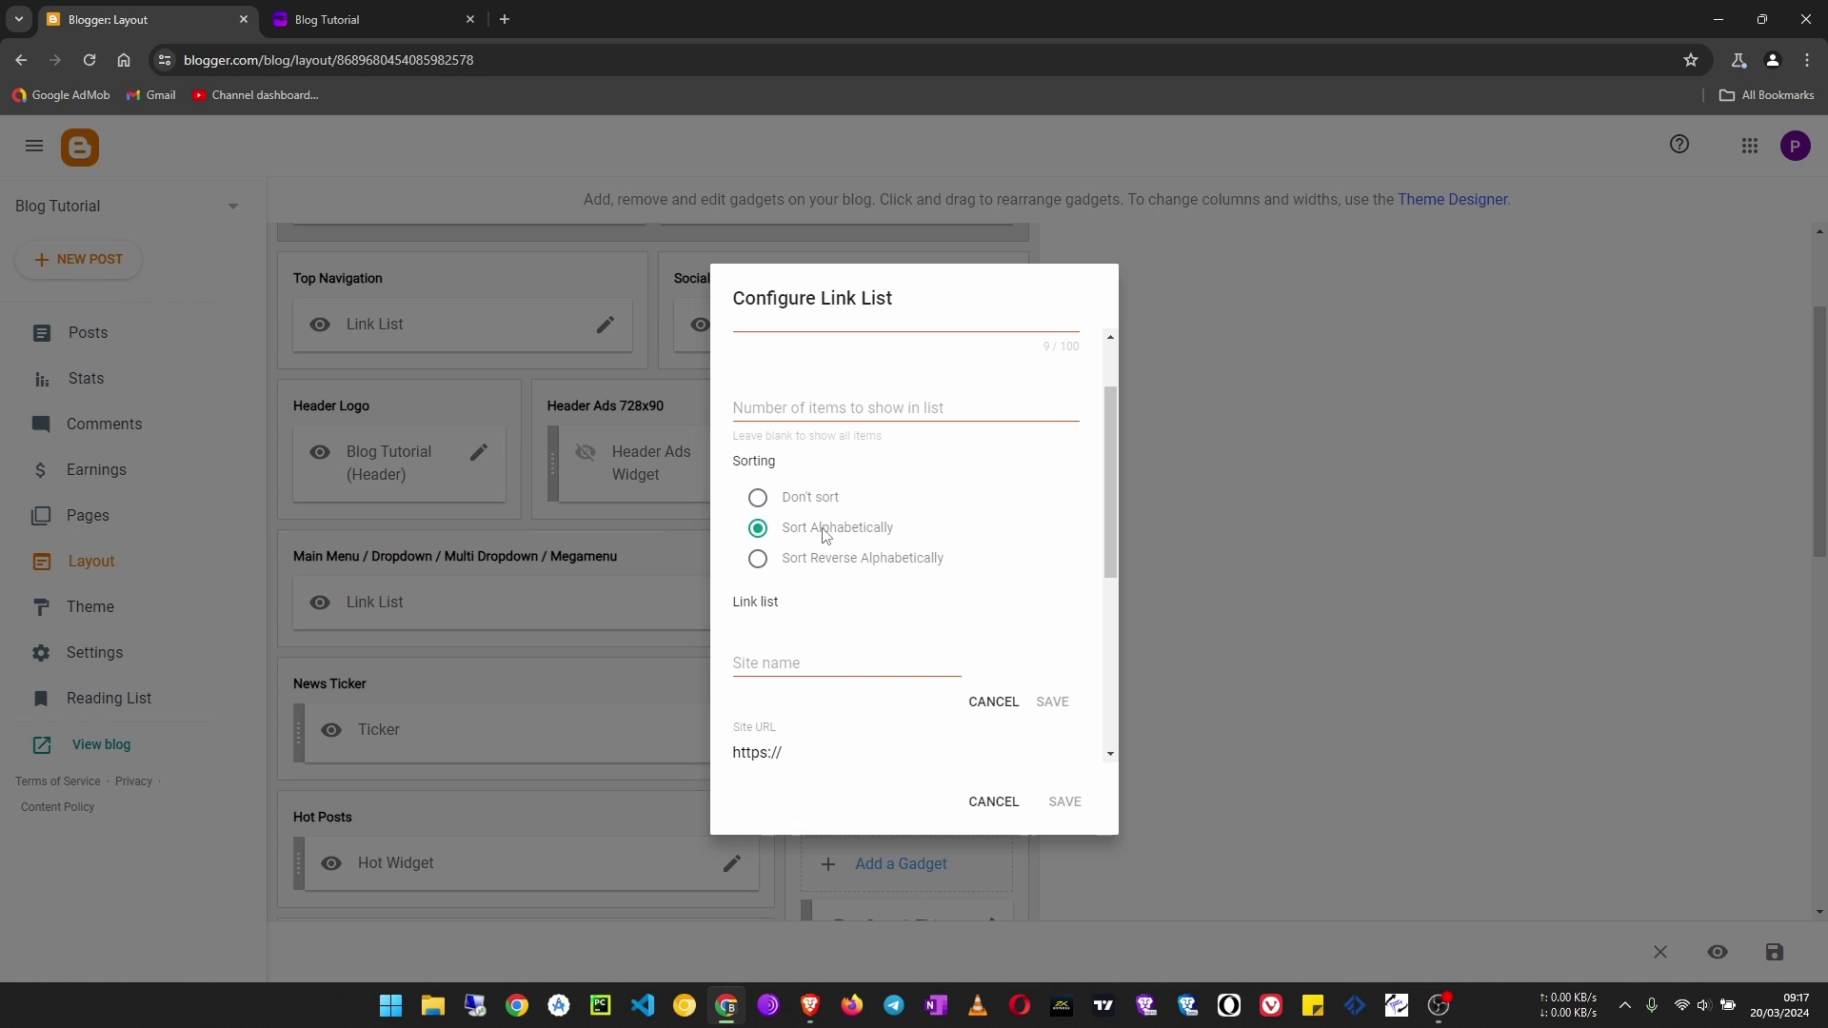
{"action": "left_click", "coordinate": [335, 21]}
{"action": "mouse_move", "coordinate": [647, 316]}
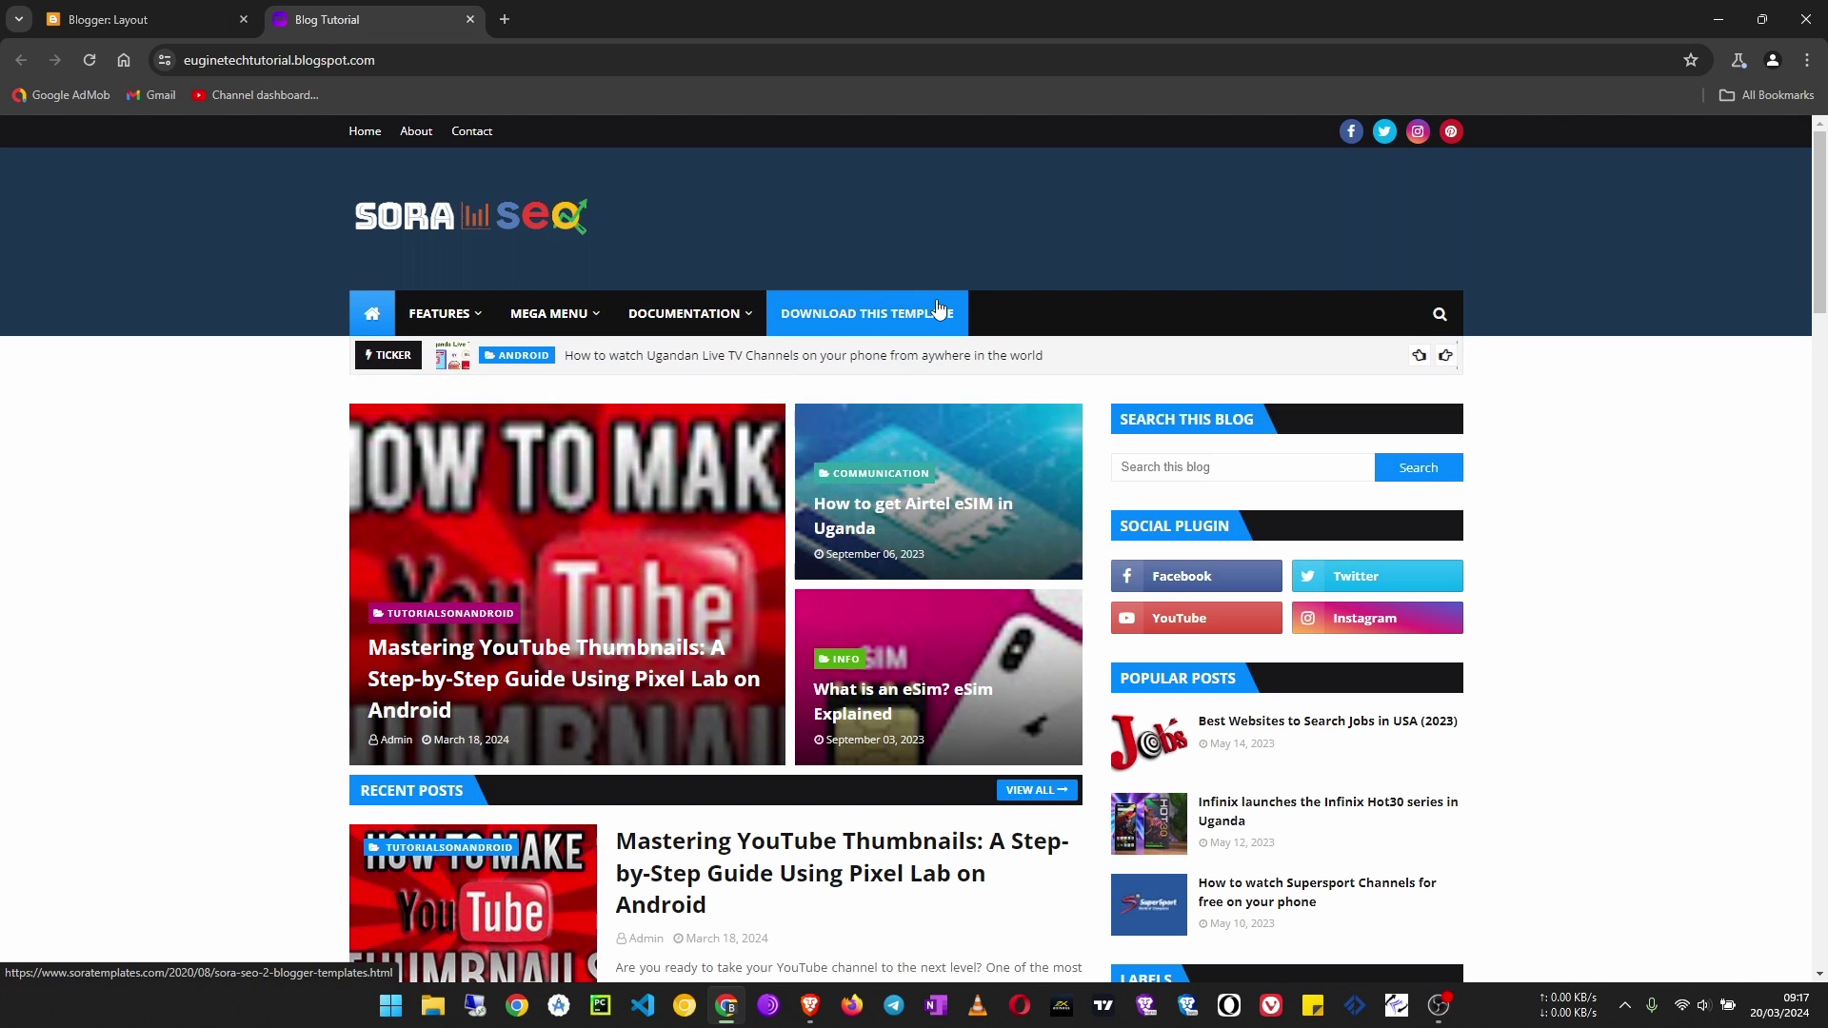
{"action": "mouse_move", "coordinate": [445, 330]}
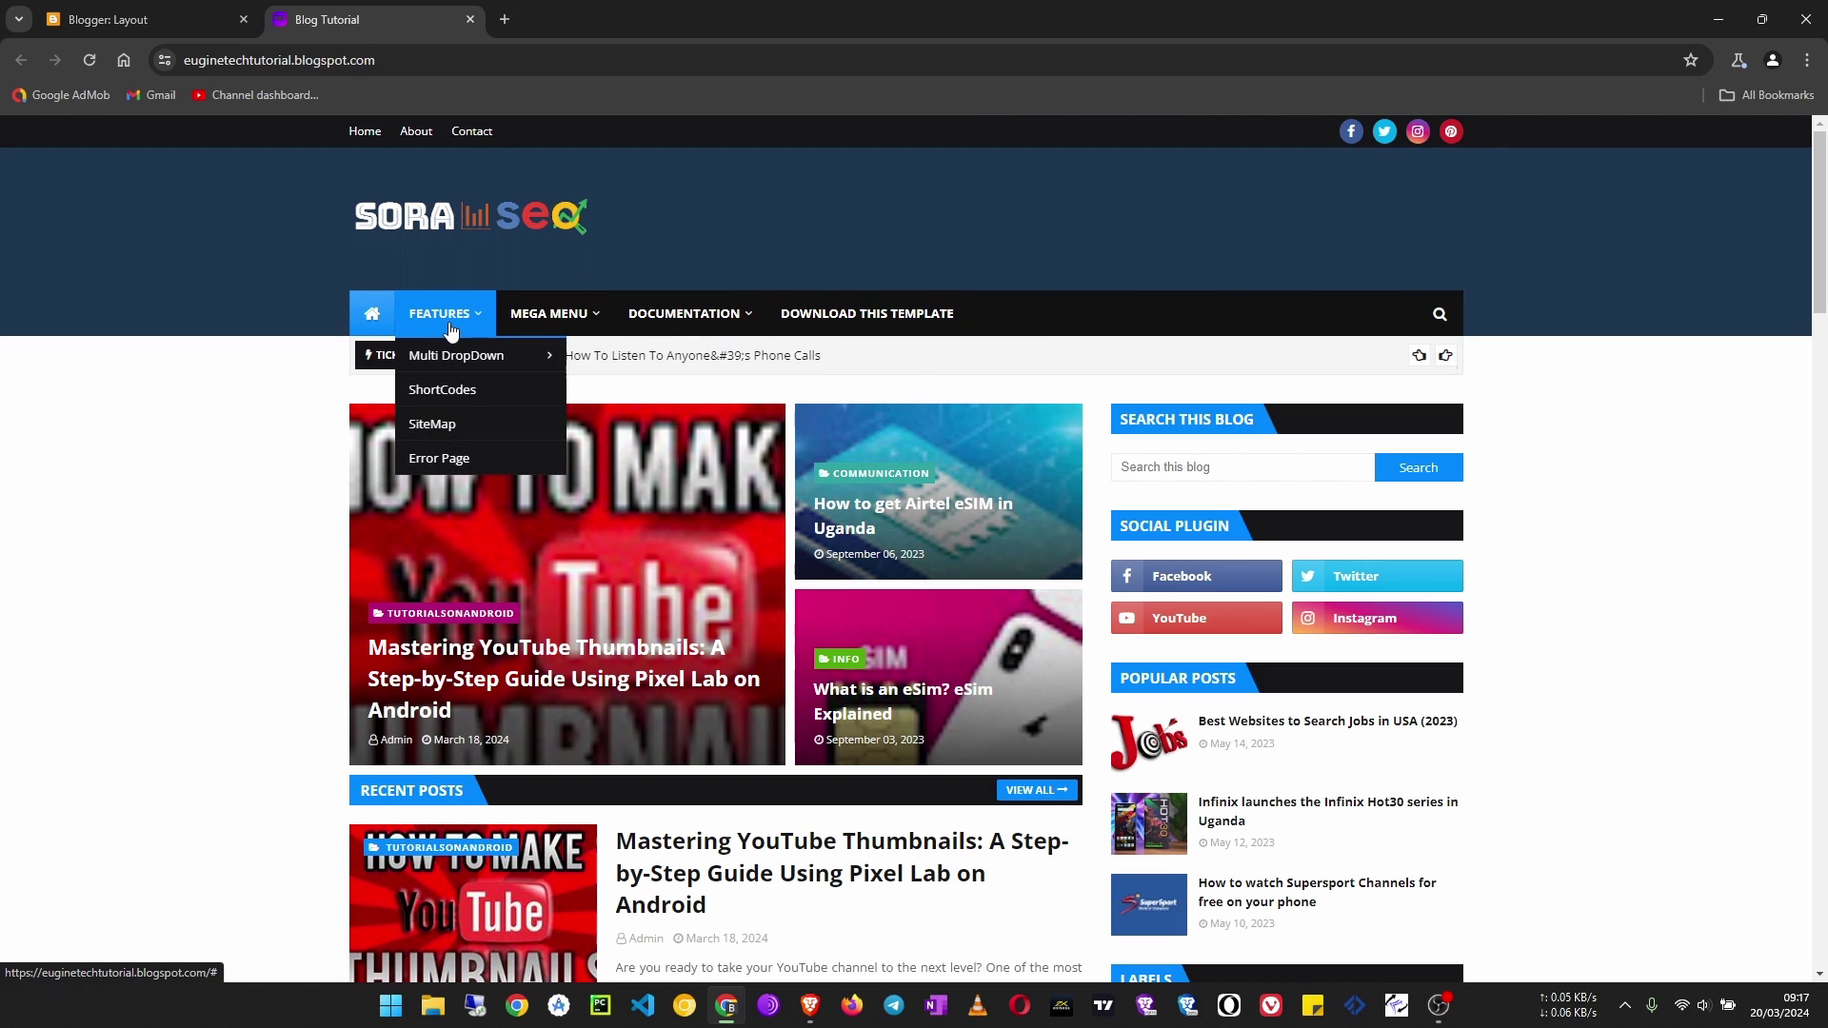
{"action": "left_click", "coordinate": [189, 19]}
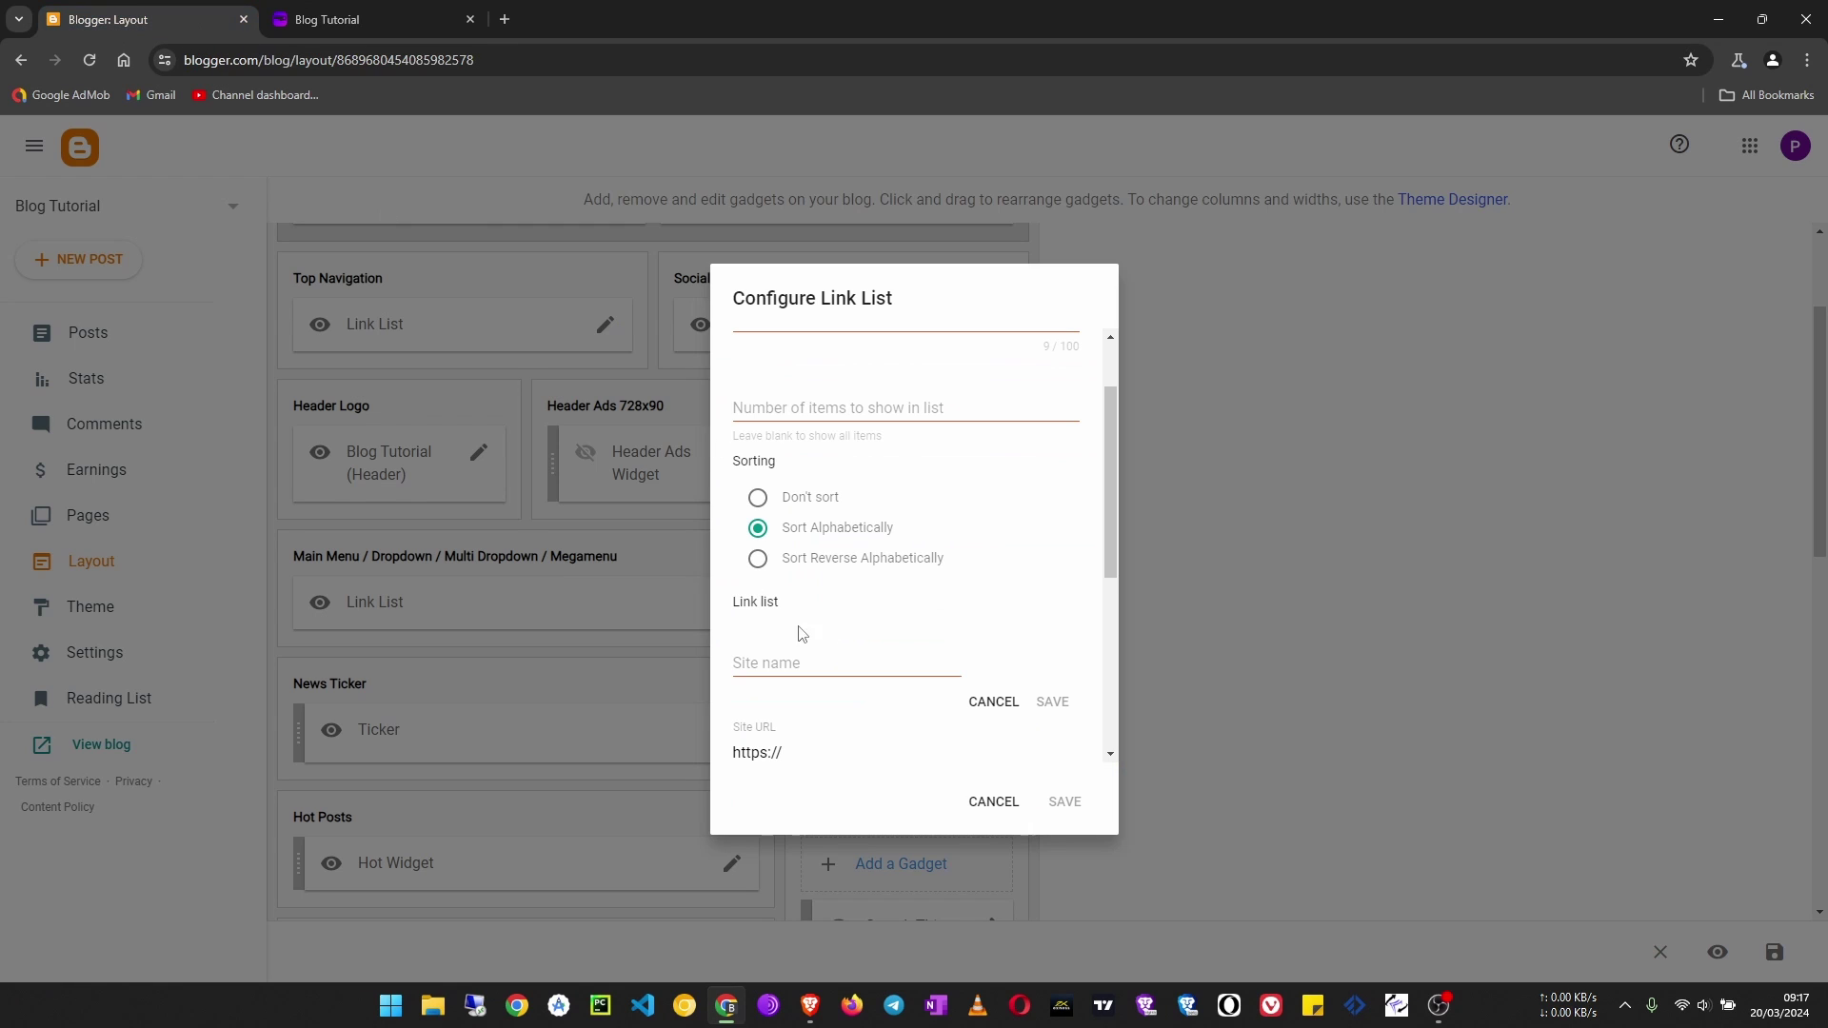
{"action": "left_click", "coordinate": [843, 560]}
{"action": "left_click", "coordinate": [758, 498]}
{"action": "scroll", "coordinate": [886, 552], "scroll_direction": "up", "scroll_amount": 1}
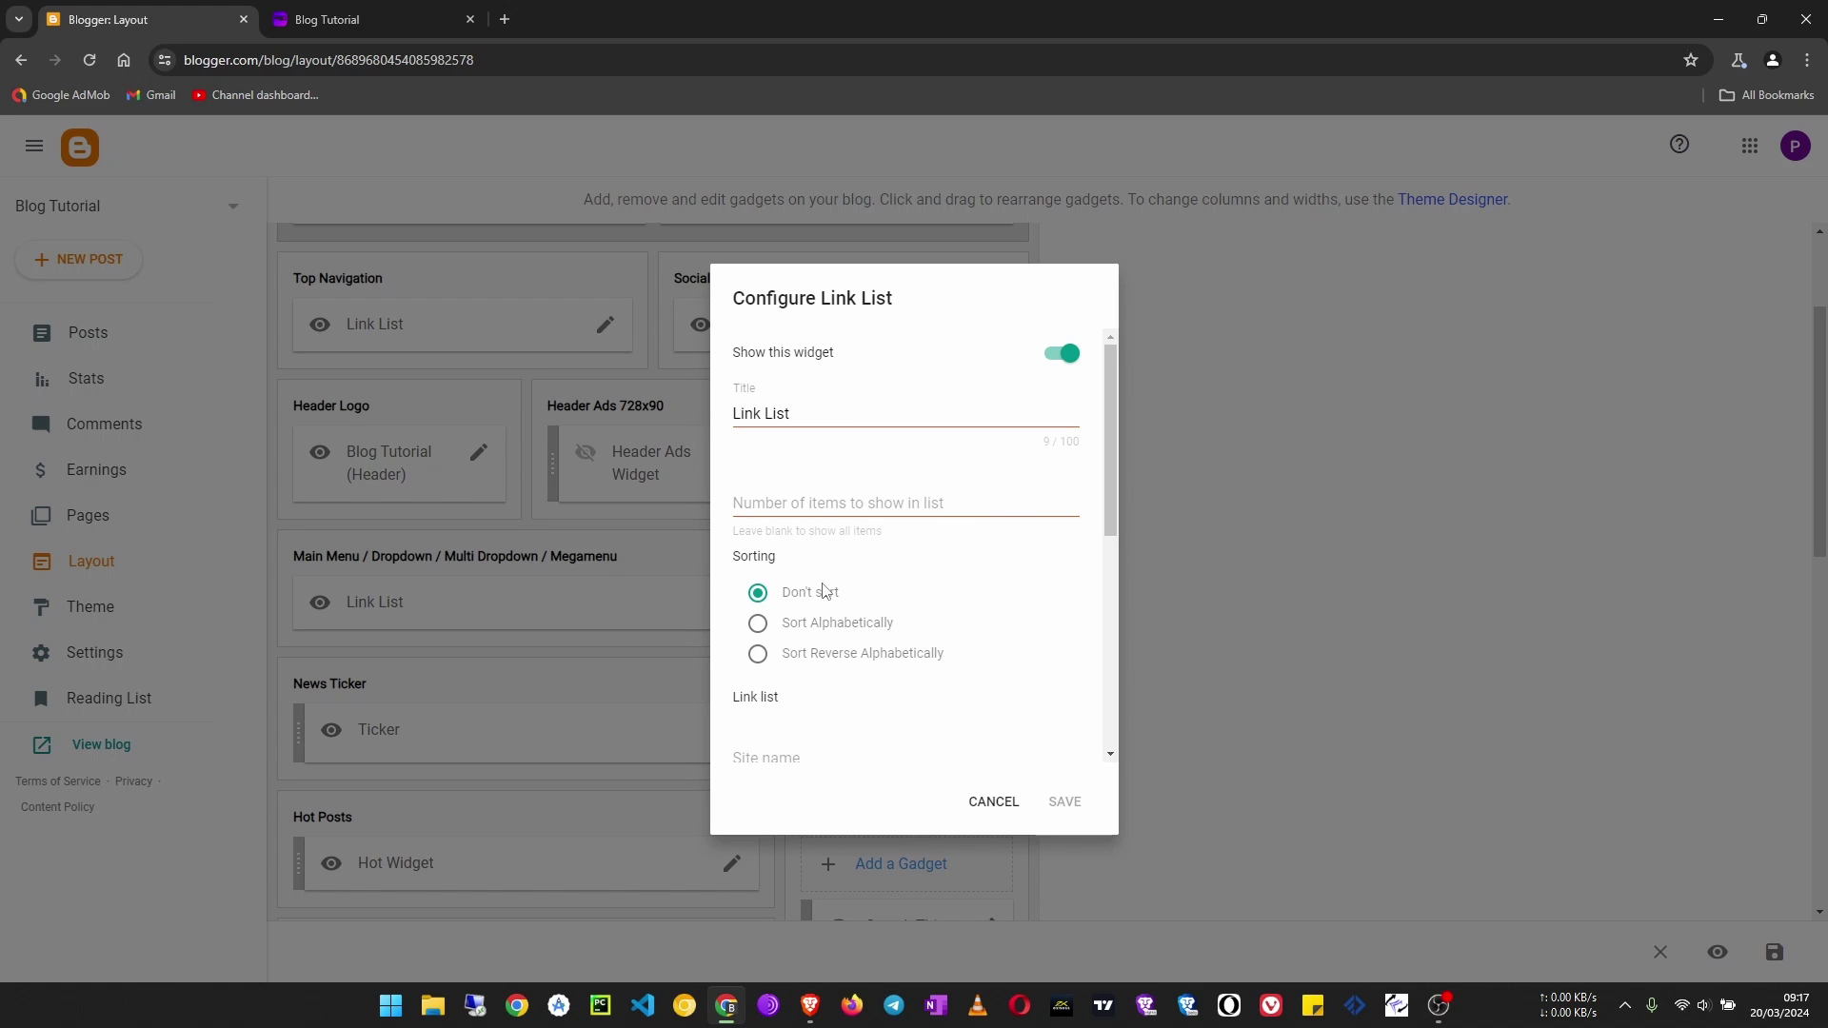
Look over the Link List settings with the blank site name and URL fields, and compare them with the live blog's menu entries.
{"action": "scroll", "coordinate": [825, 591], "scroll_direction": "down", "scroll_amount": 2}
{"action": "scroll", "coordinate": [775, 543], "scroll_direction": "up", "scroll_amount": 2}
{"action": "scroll", "coordinate": [821, 653], "scroll_direction": "down", "scroll_amount": 3}
{"action": "scroll", "coordinate": [821, 653], "scroll_direction": "up", "scroll_amount": 2}
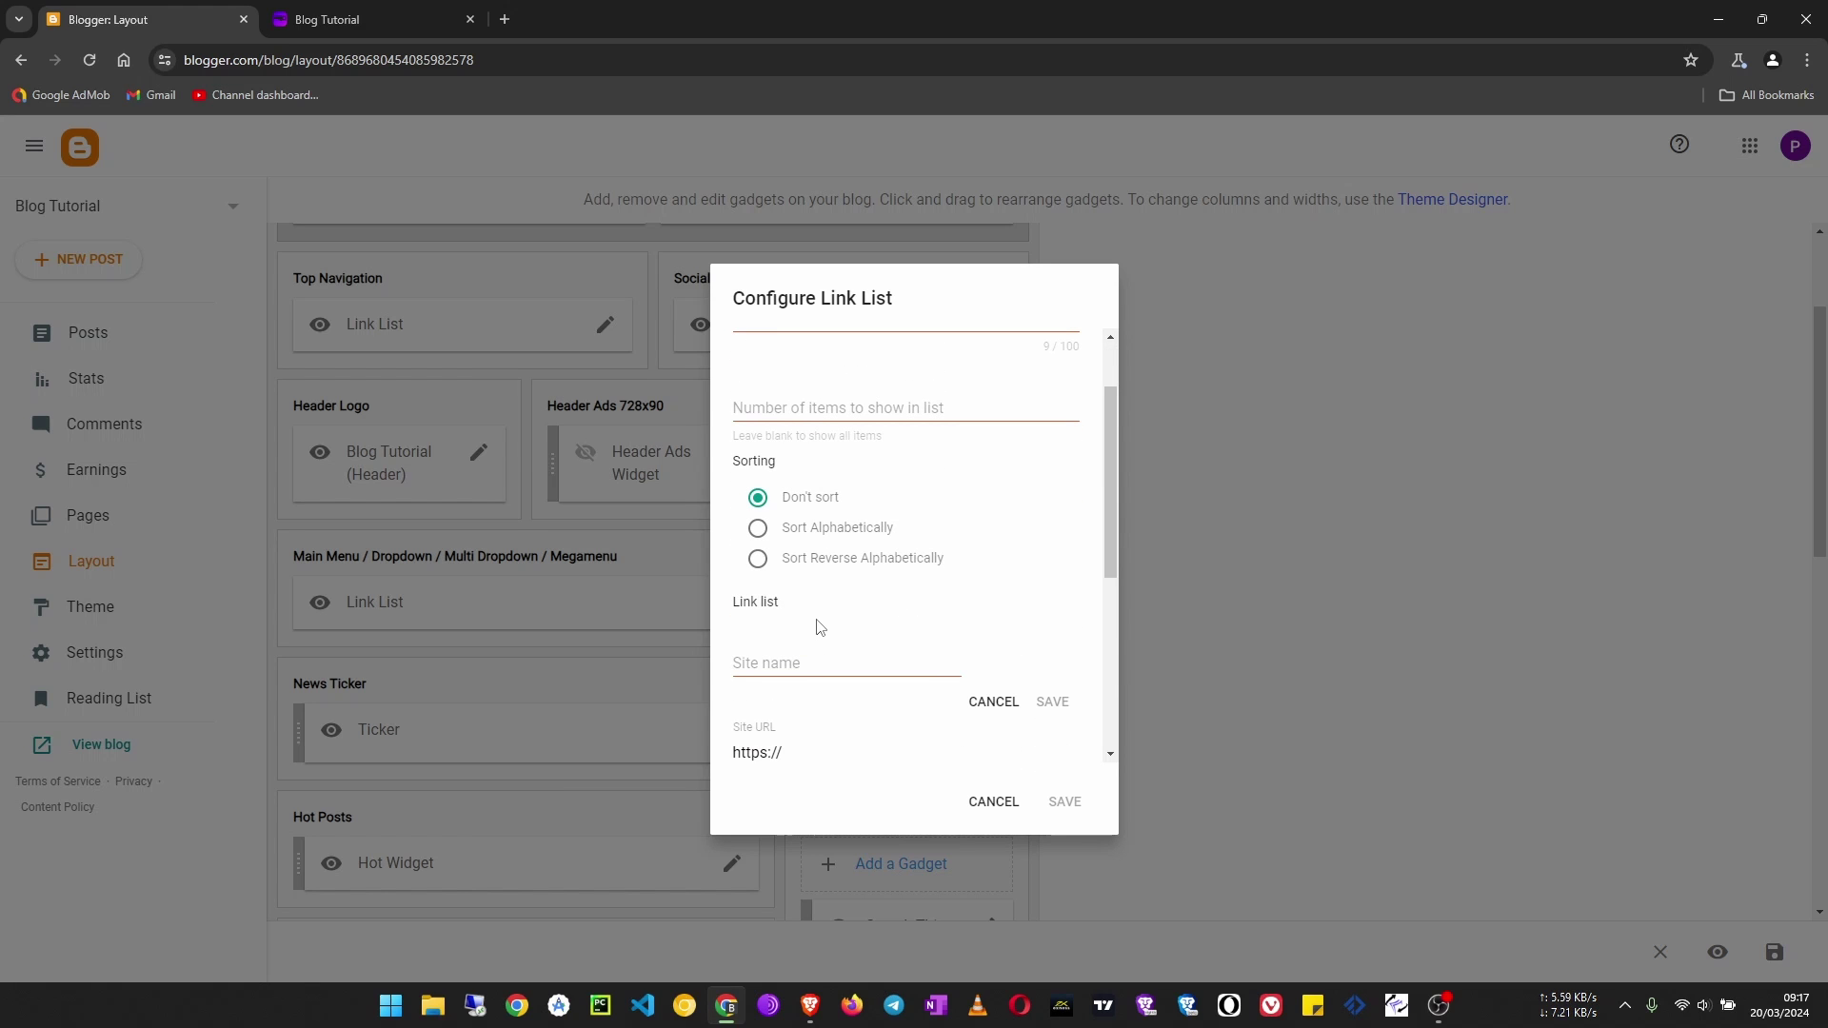
{"action": "scroll", "coordinate": [821, 628], "scroll_direction": "down", "scroll_amount": 1}
{"action": "left_click", "coordinate": [322, 19]}
{"action": "mouse_move", "coordinate": [462, 321]}
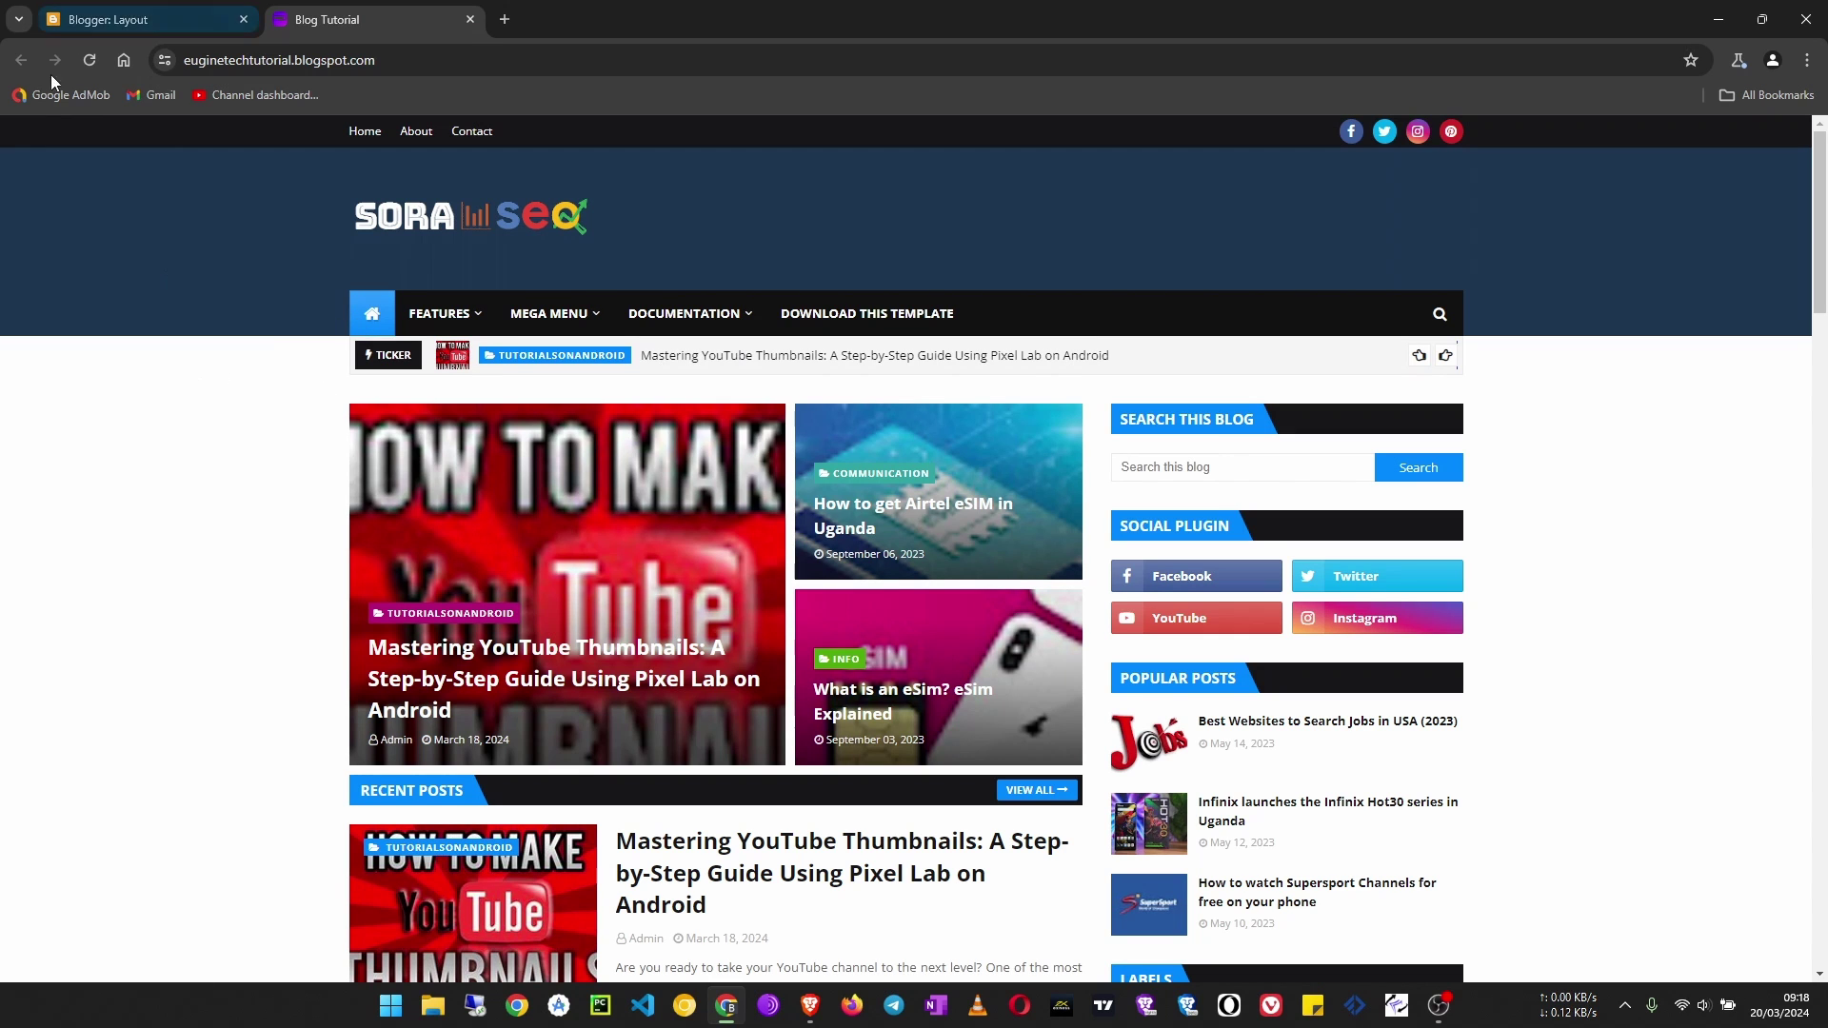
{"action": "left_click", "coordinate": [108, 19]}
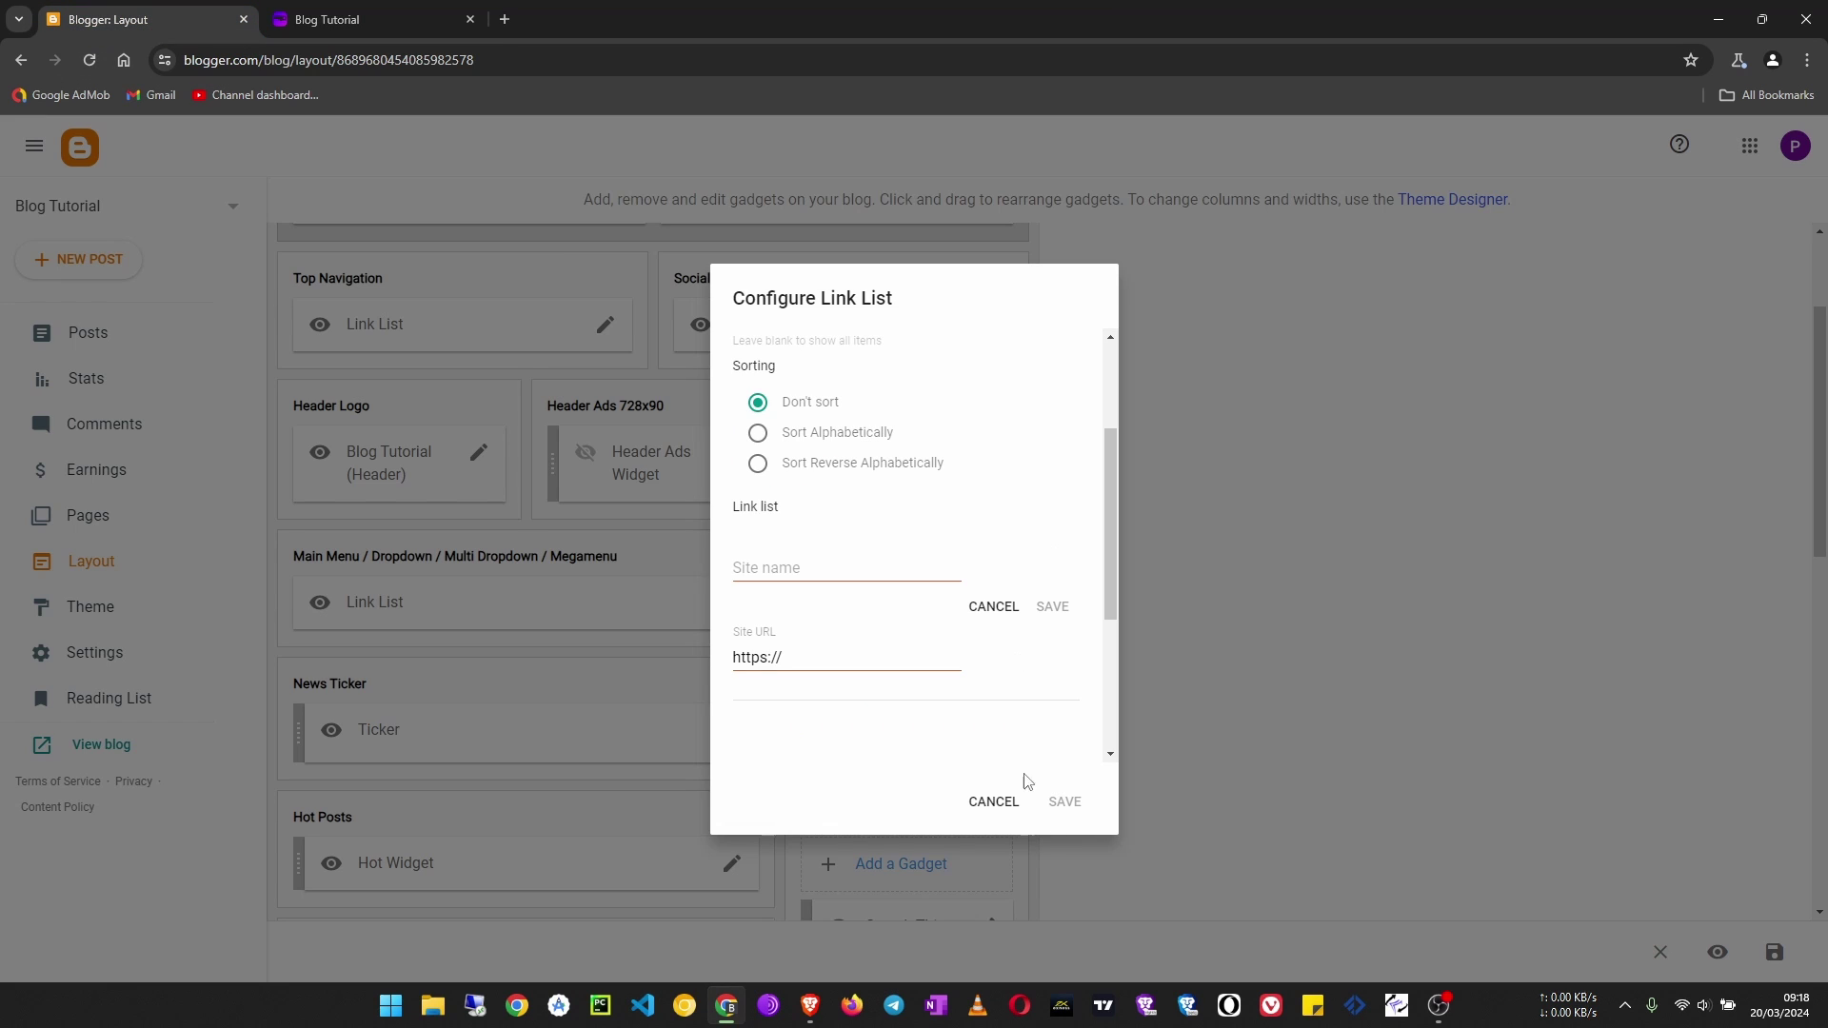
Discard the blank new item and save the emptied main menu Link List.
{"action": "scroll", "coordinate": [800, 683], "scroll_direction": "down", "scroll_amount": 2}
{"action": "scroll", "coordinate": [914, 710], "scroll_direction": "up", "scroll_amount": 5}
{"action": "scroll", "coordinate": [914, 711], "scroll_direction": "down", "scroll_amount": 5}
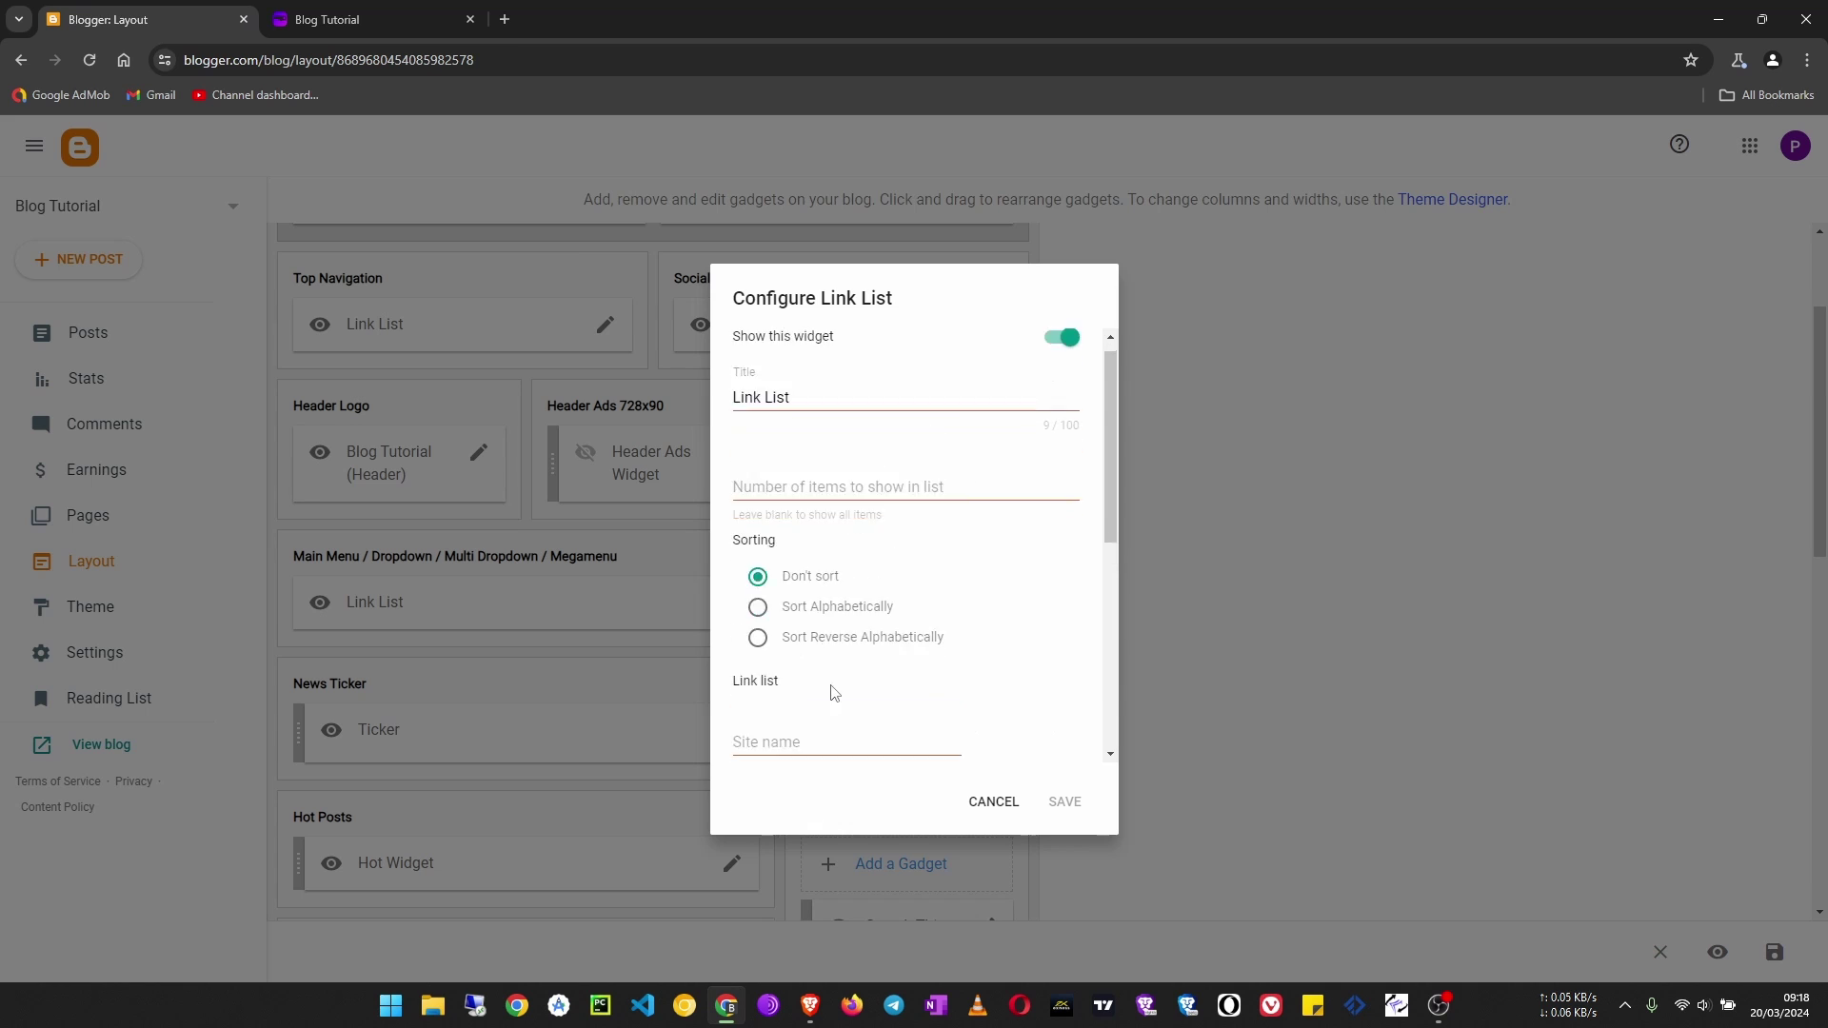
{"action": "left_click", "coordinate": [993, 416]}
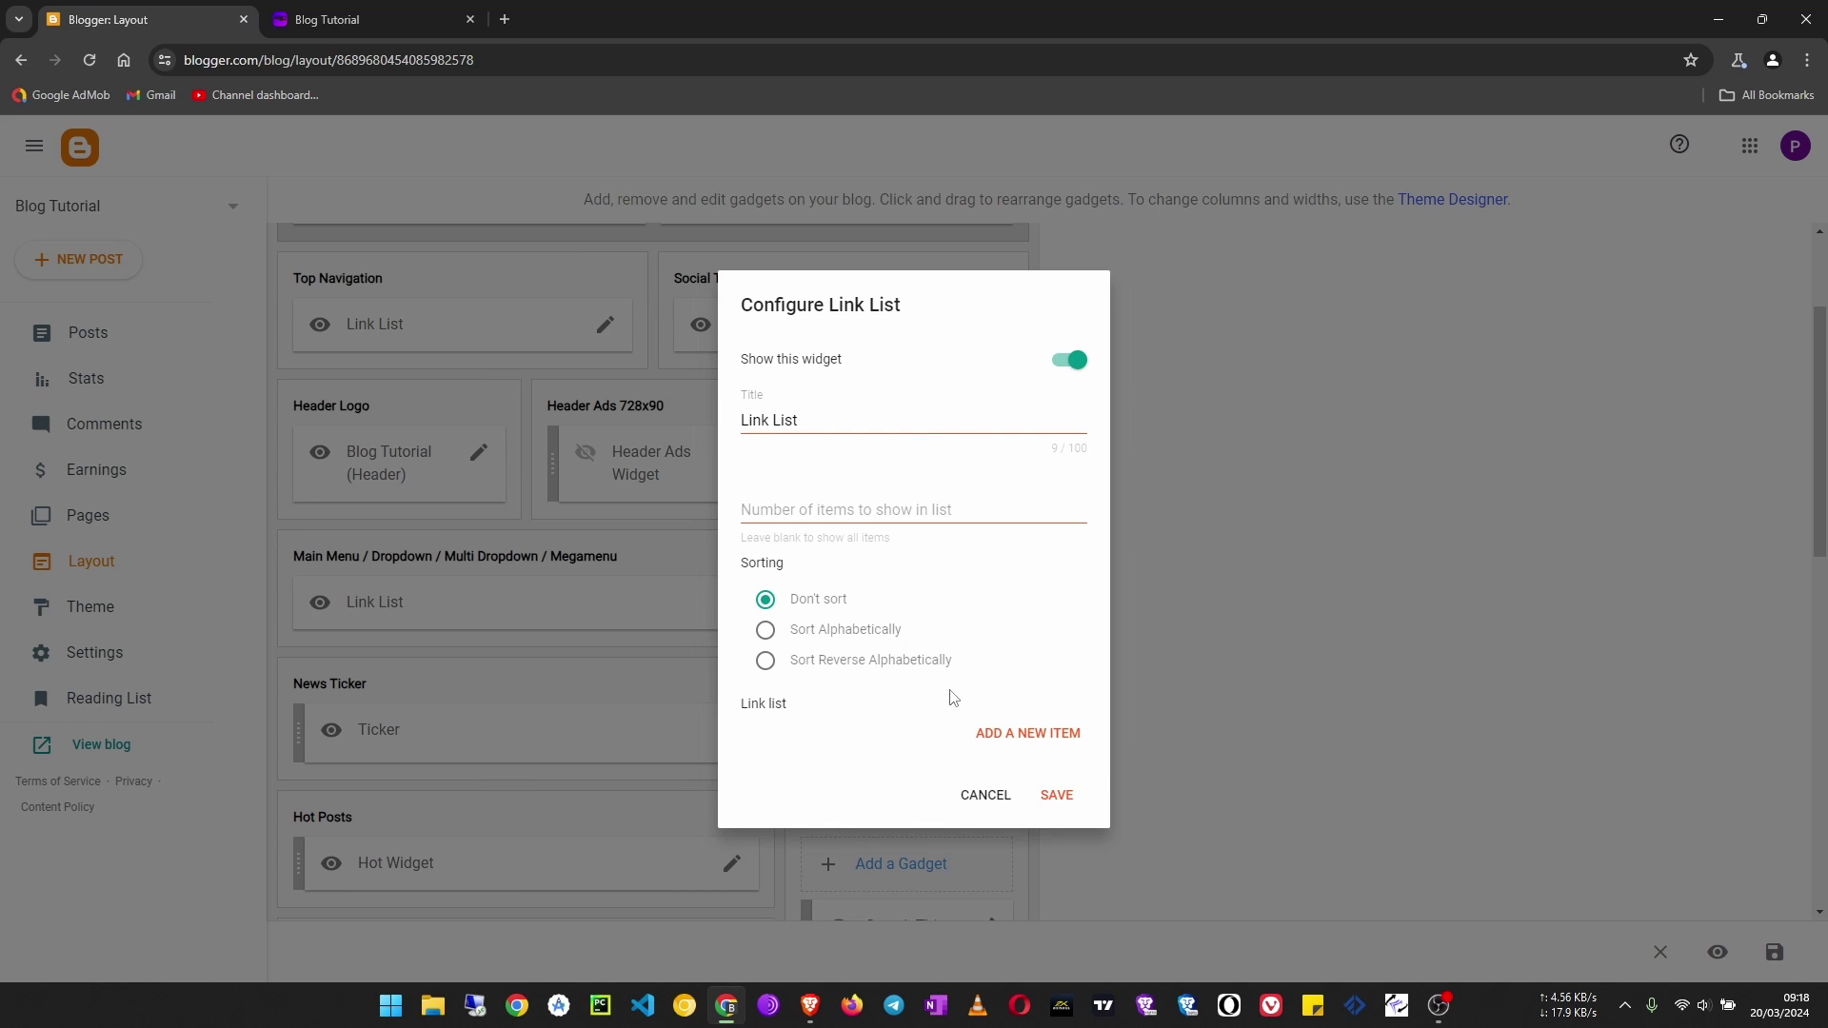
{"action": "left_click", "coordinate": [1057, 794]}
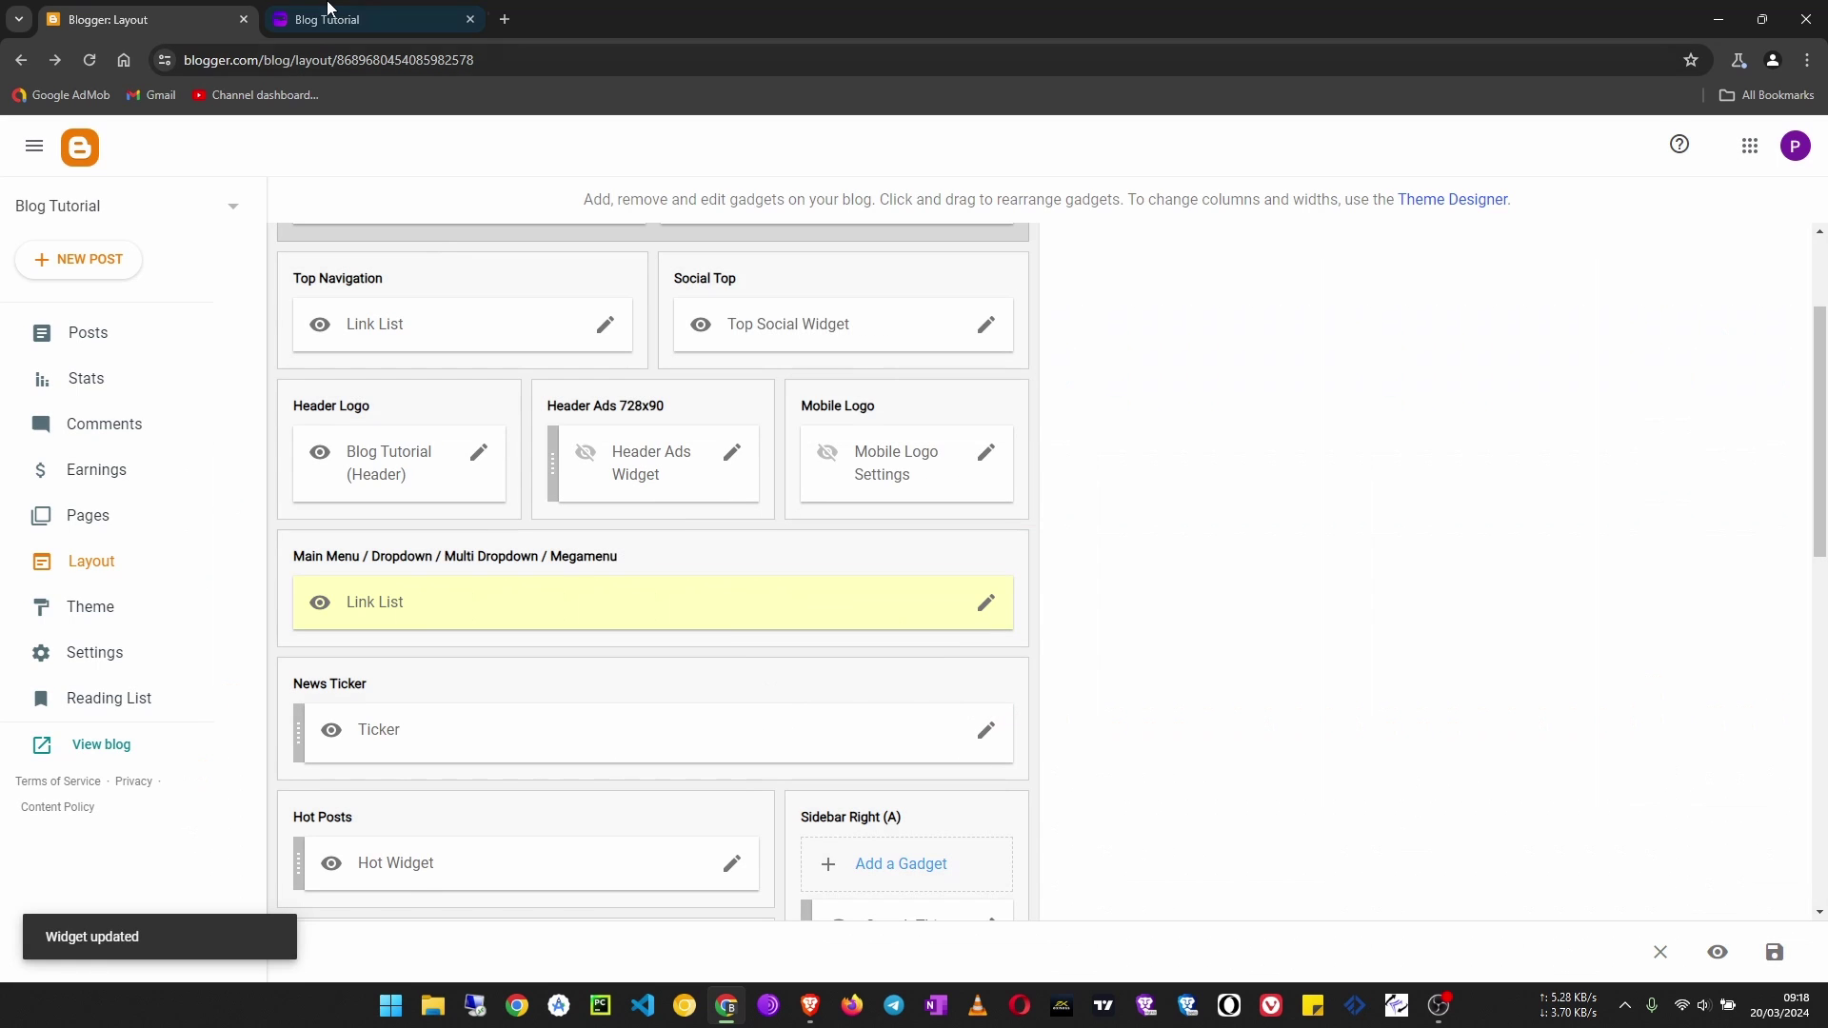
Reload the live blog and examine its main menu bar, recent posts and the sidebar's list of labels.
{"action": "left_click", "coordinate": [327, 19]}
{"action": "left_click", "coordinate": [90, 61]}
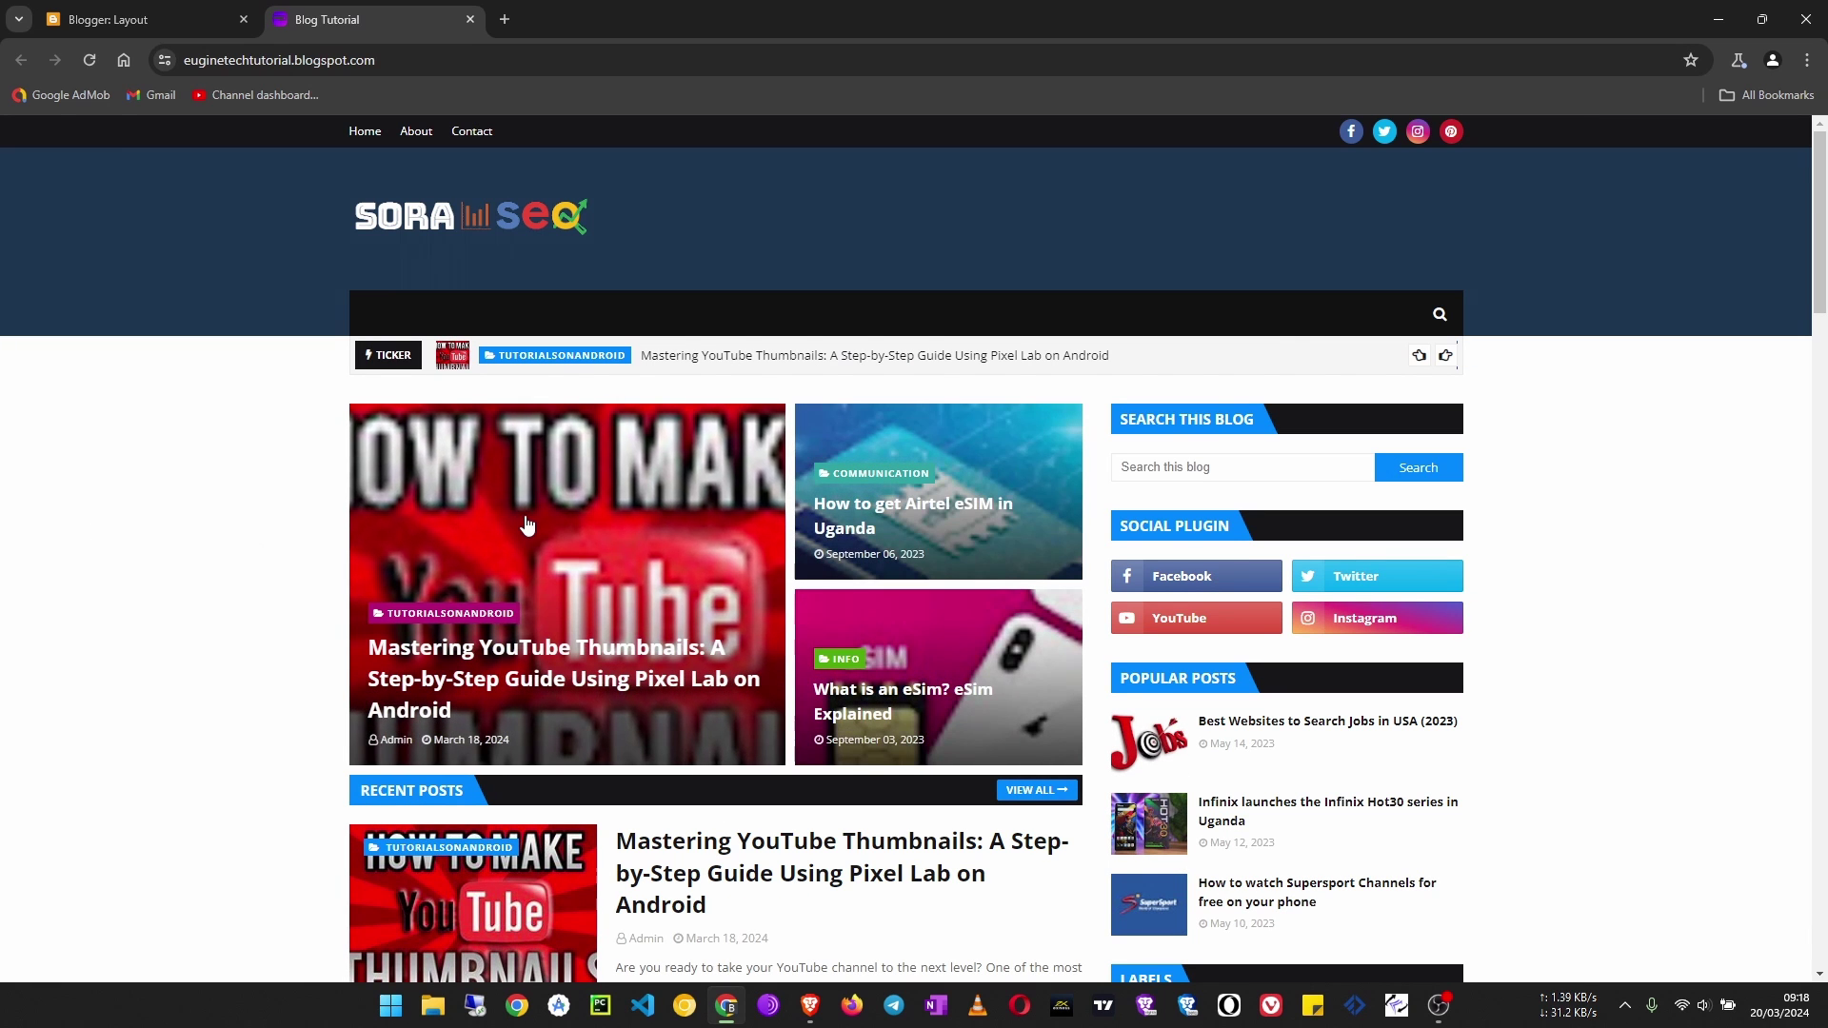
{"action": "scroll", "coordinate": [514, 517], "scroll_direction": "down", "scroll_amount": 2}
{"action": "scroll", "coordinate": [515, 517], "scroll_direction": "down", "scroll_amount": 3}
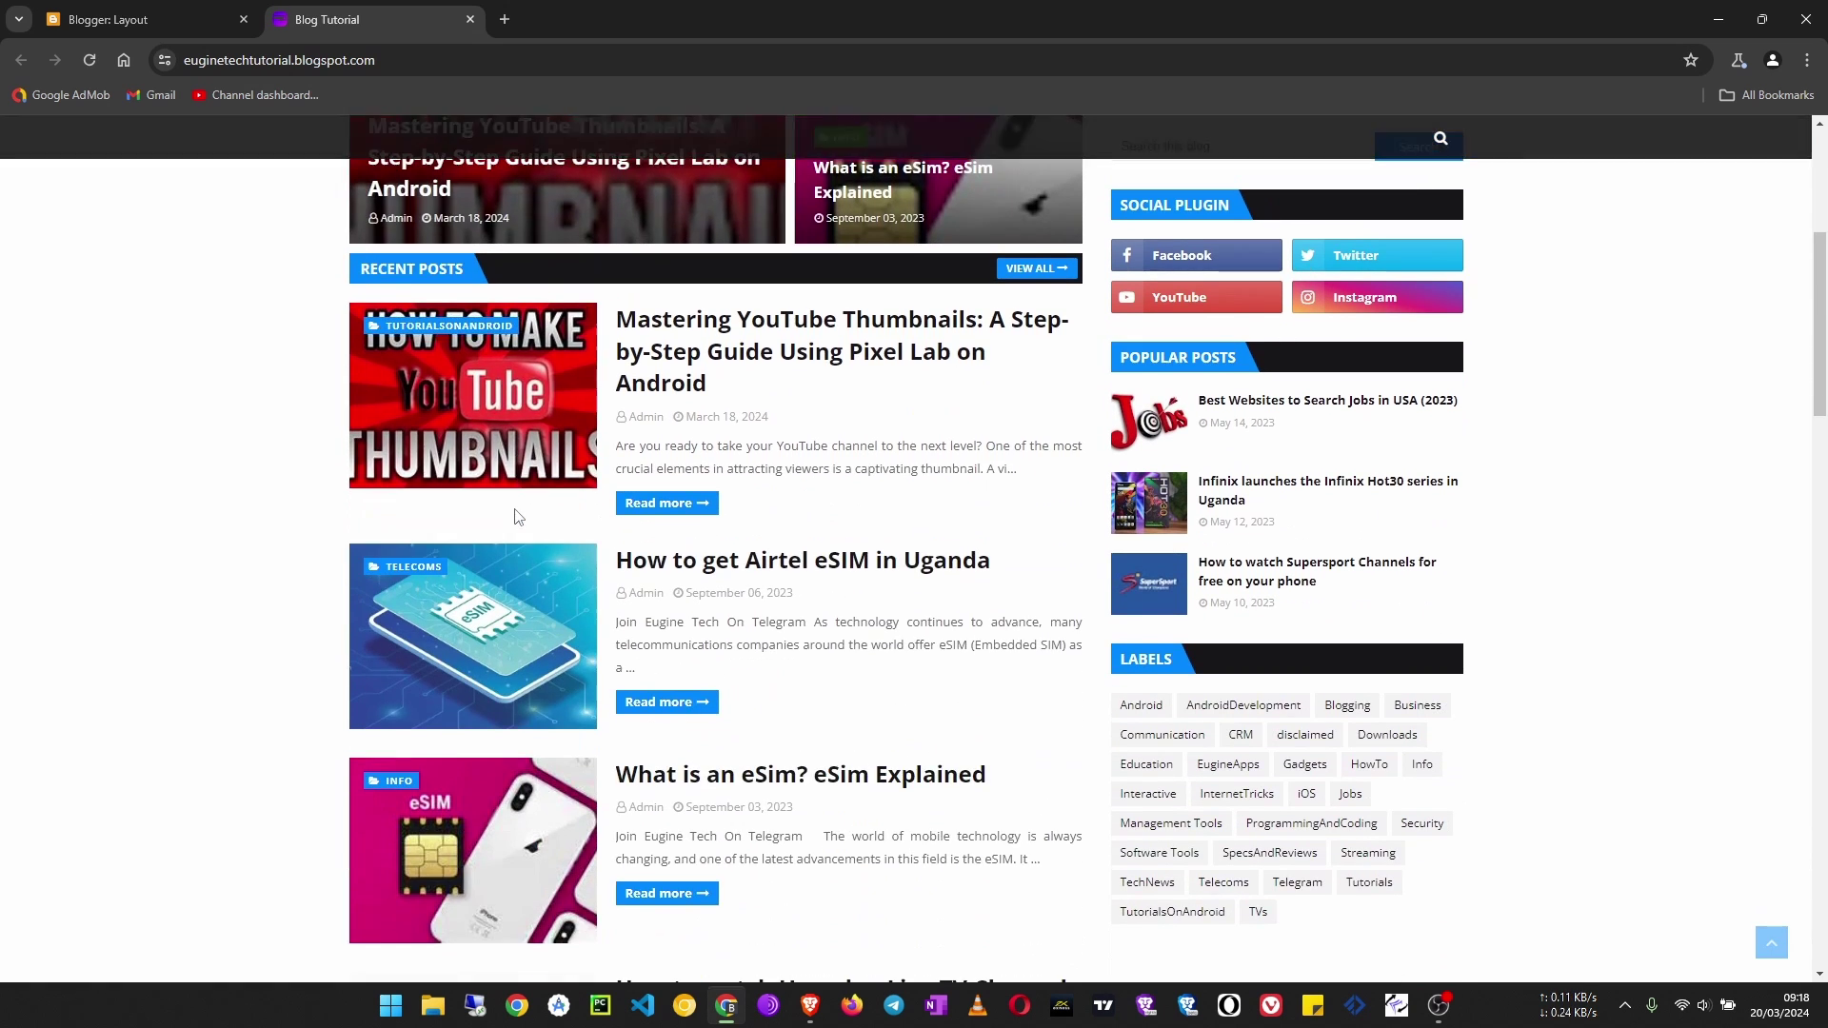
{"action": "scroll", "coordinate": [519, 519], "scroll_direction": "up", "scroll_amount": 5}
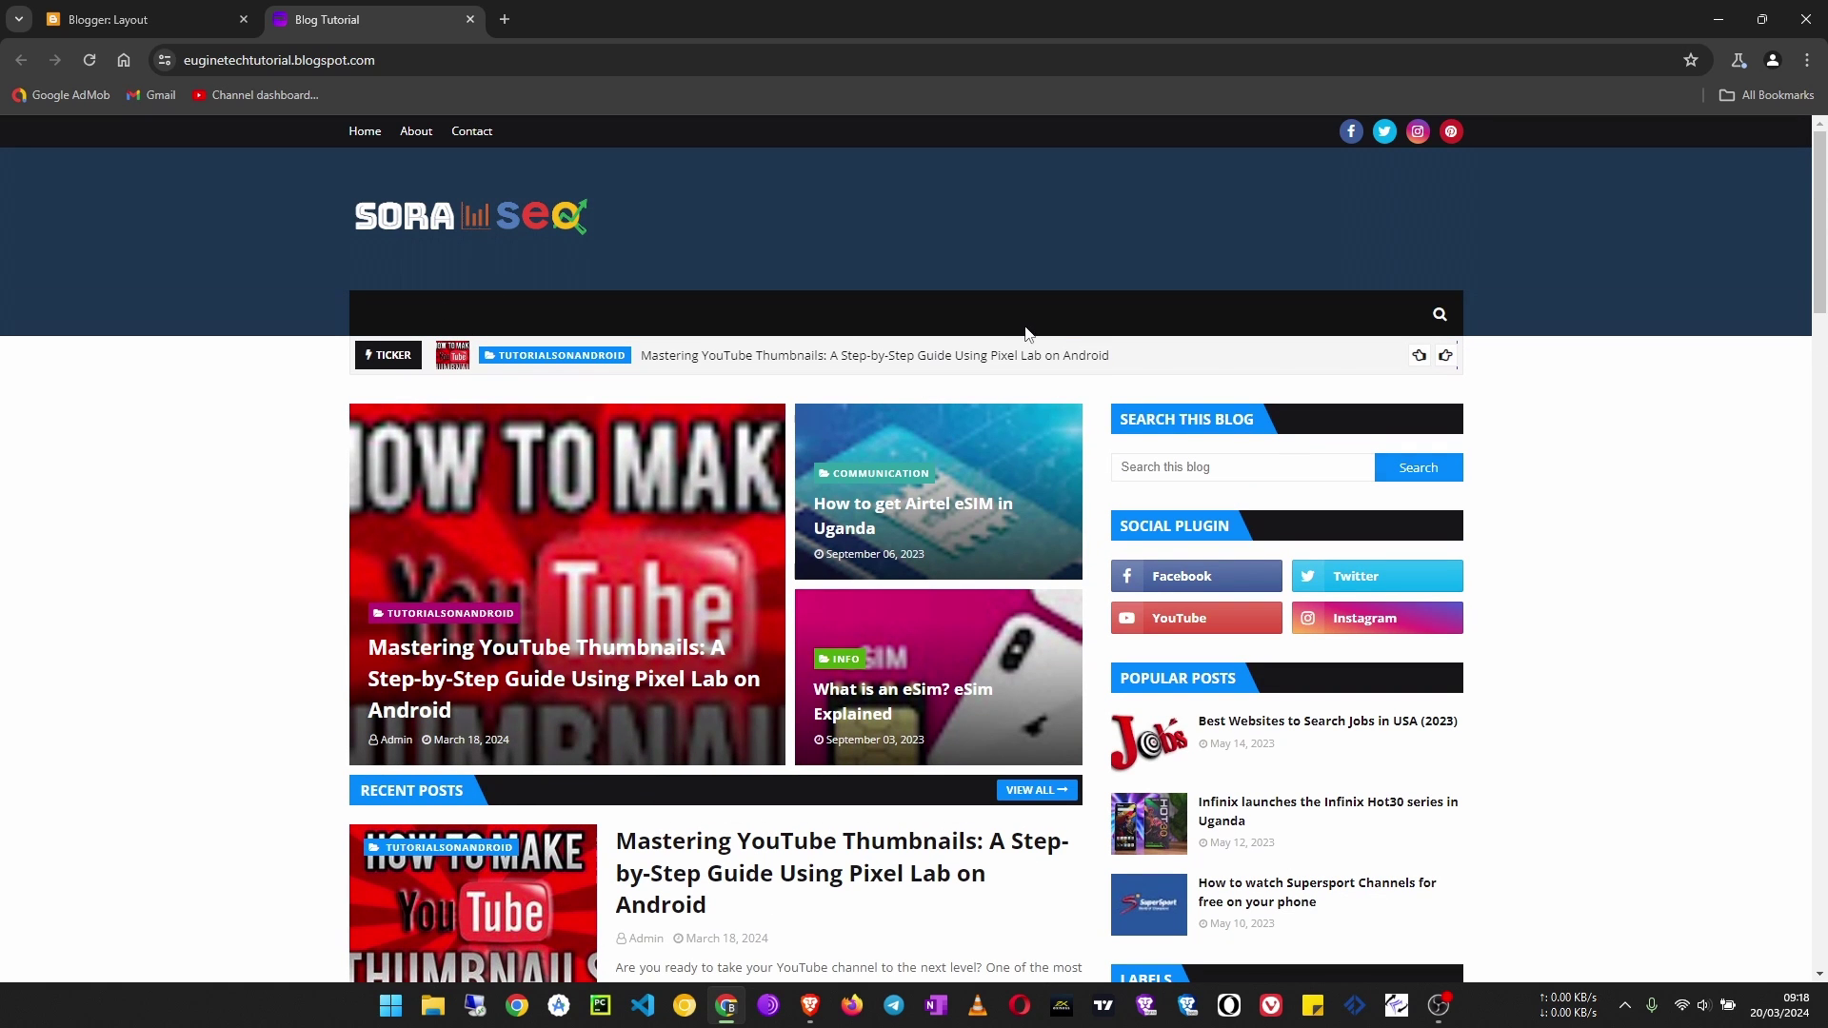
{"action": "scroll", "coordinate": [1374, 789], "scroll_direction": "down", "scroll_amount": 1}
{"action": "scroll", "coordinate": [1374, 788], "scroll_direction": "down", "scroll_amount": 3}
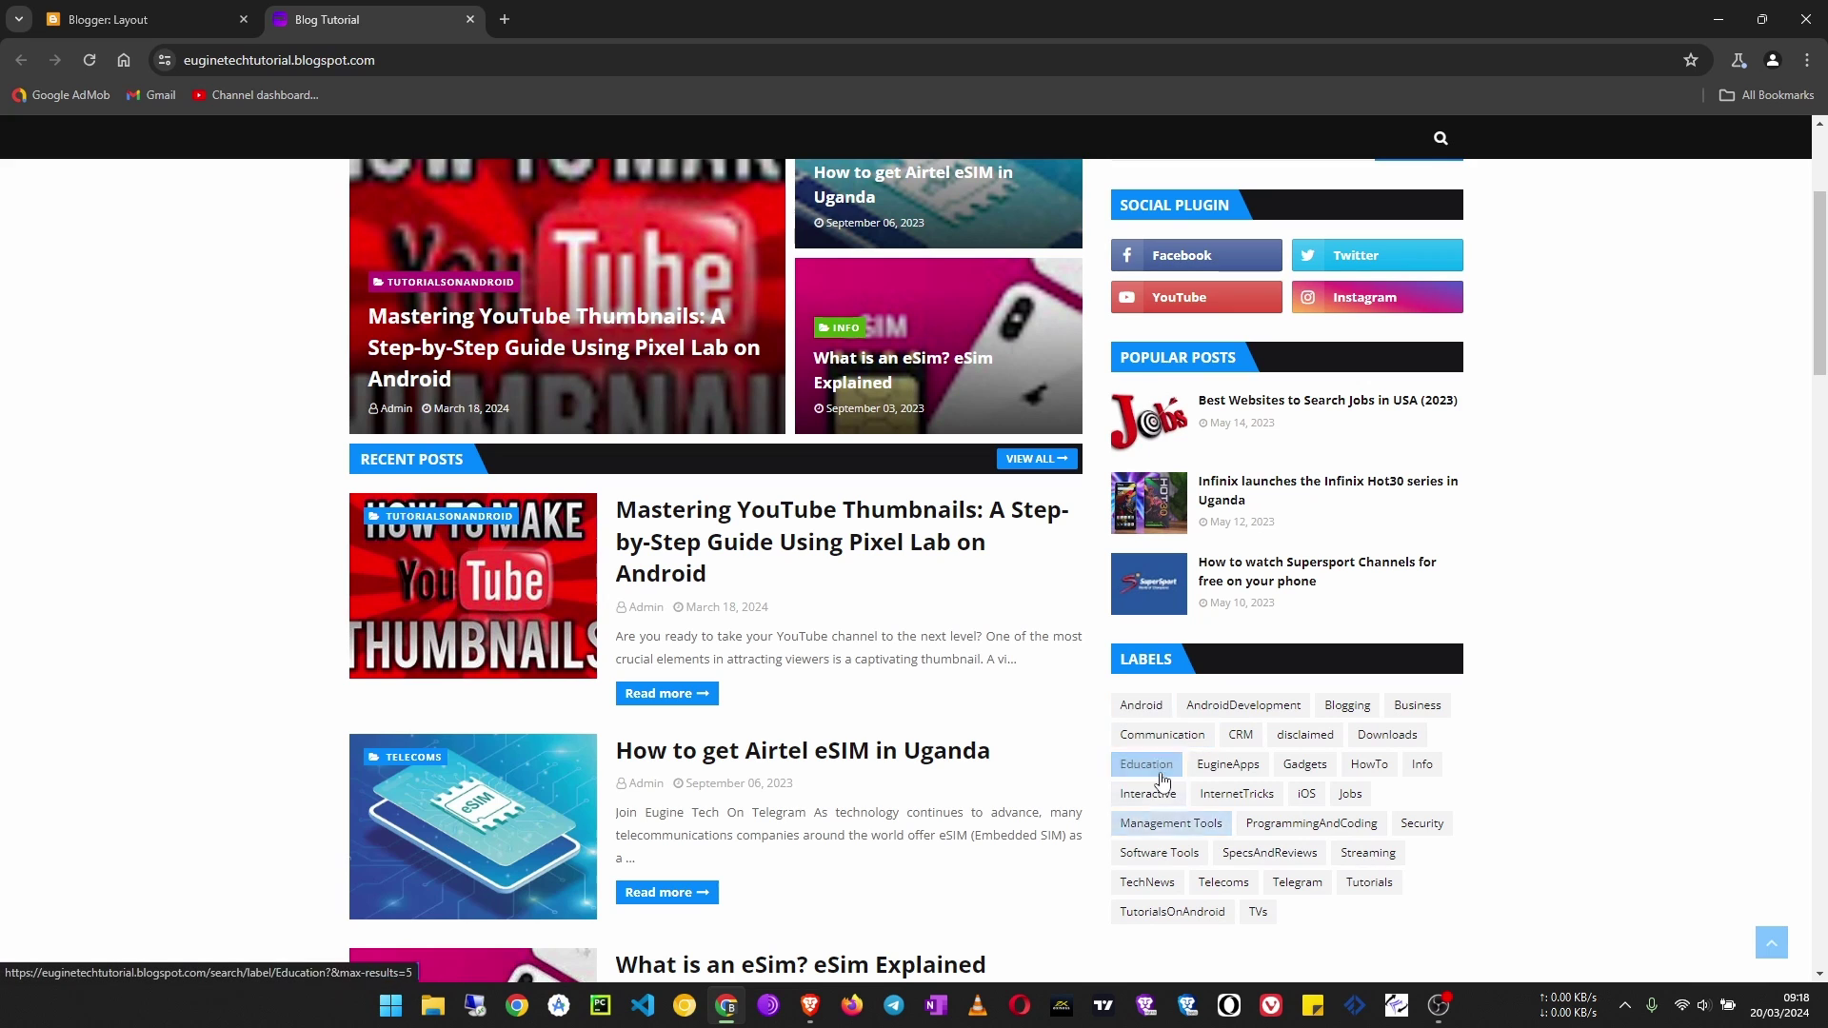
{"action": "scroll", "coordinate": [1723, 762], "scroll_direction": "down", "scroll_amount": 1}
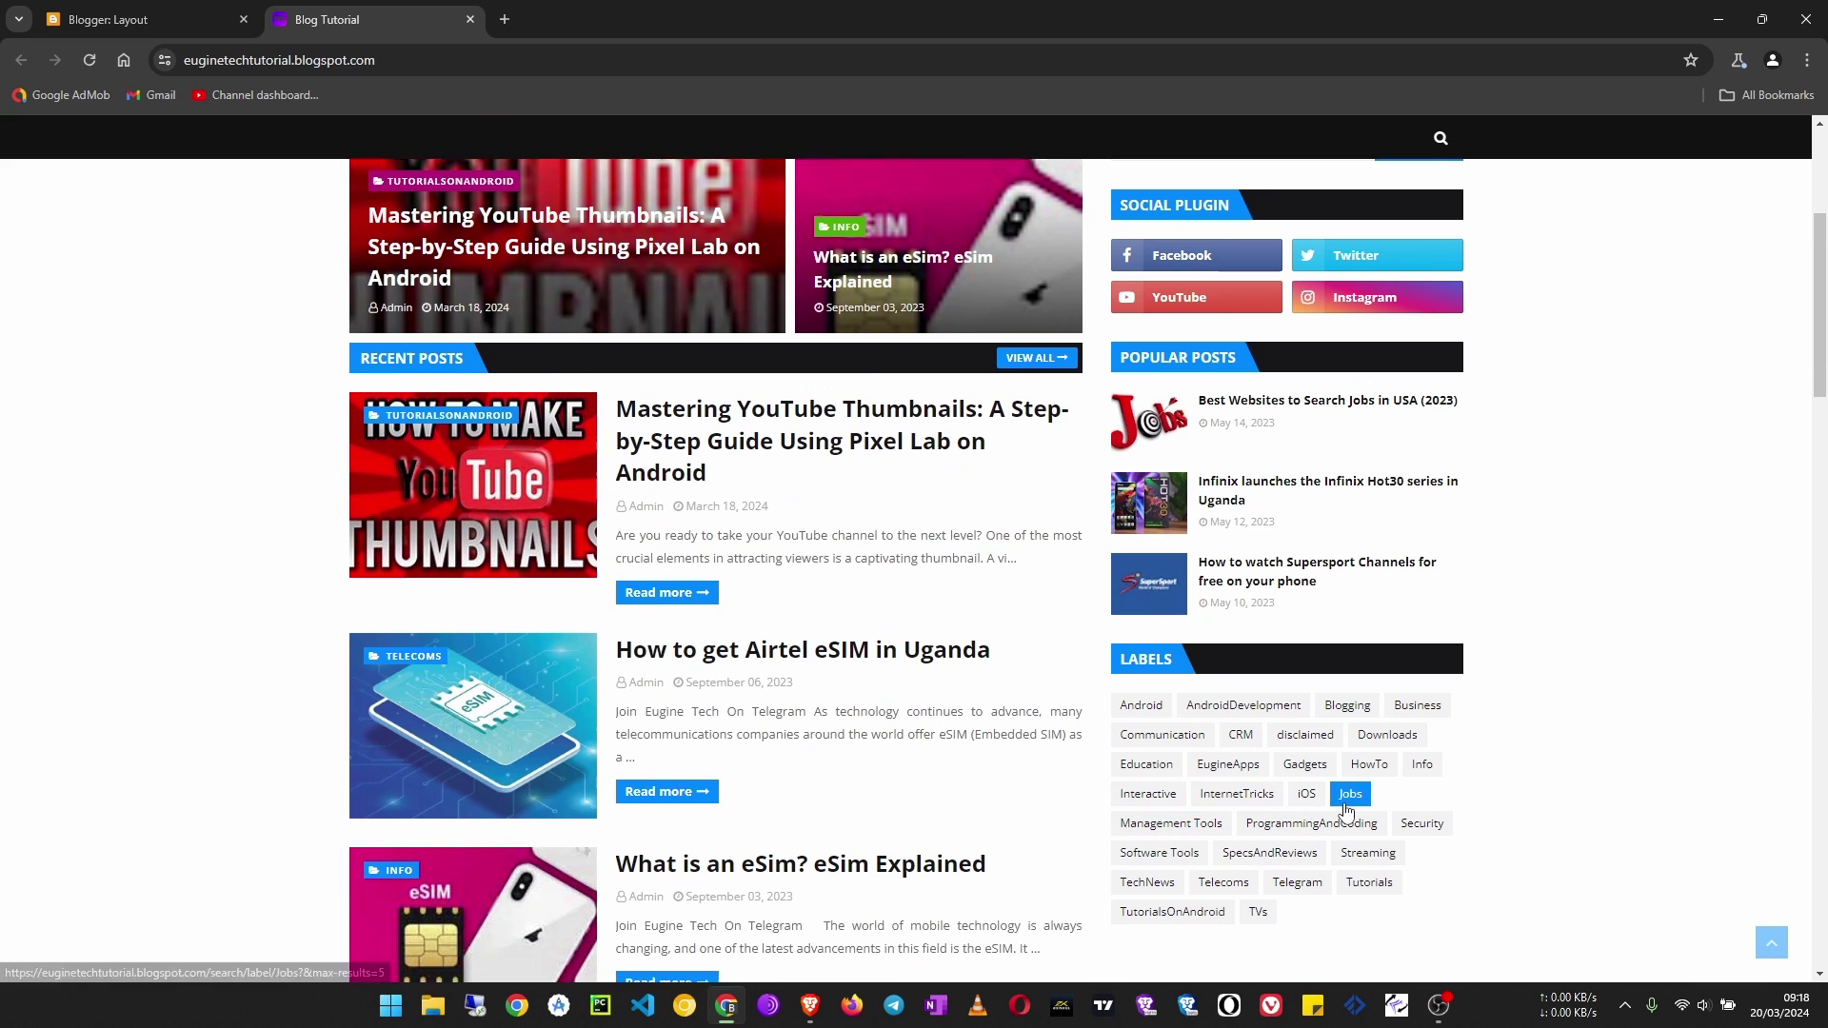
{"action": "scroll", "coordinate": [1410, 790], "scroll_direction": "down", "scroll_amount": 1}
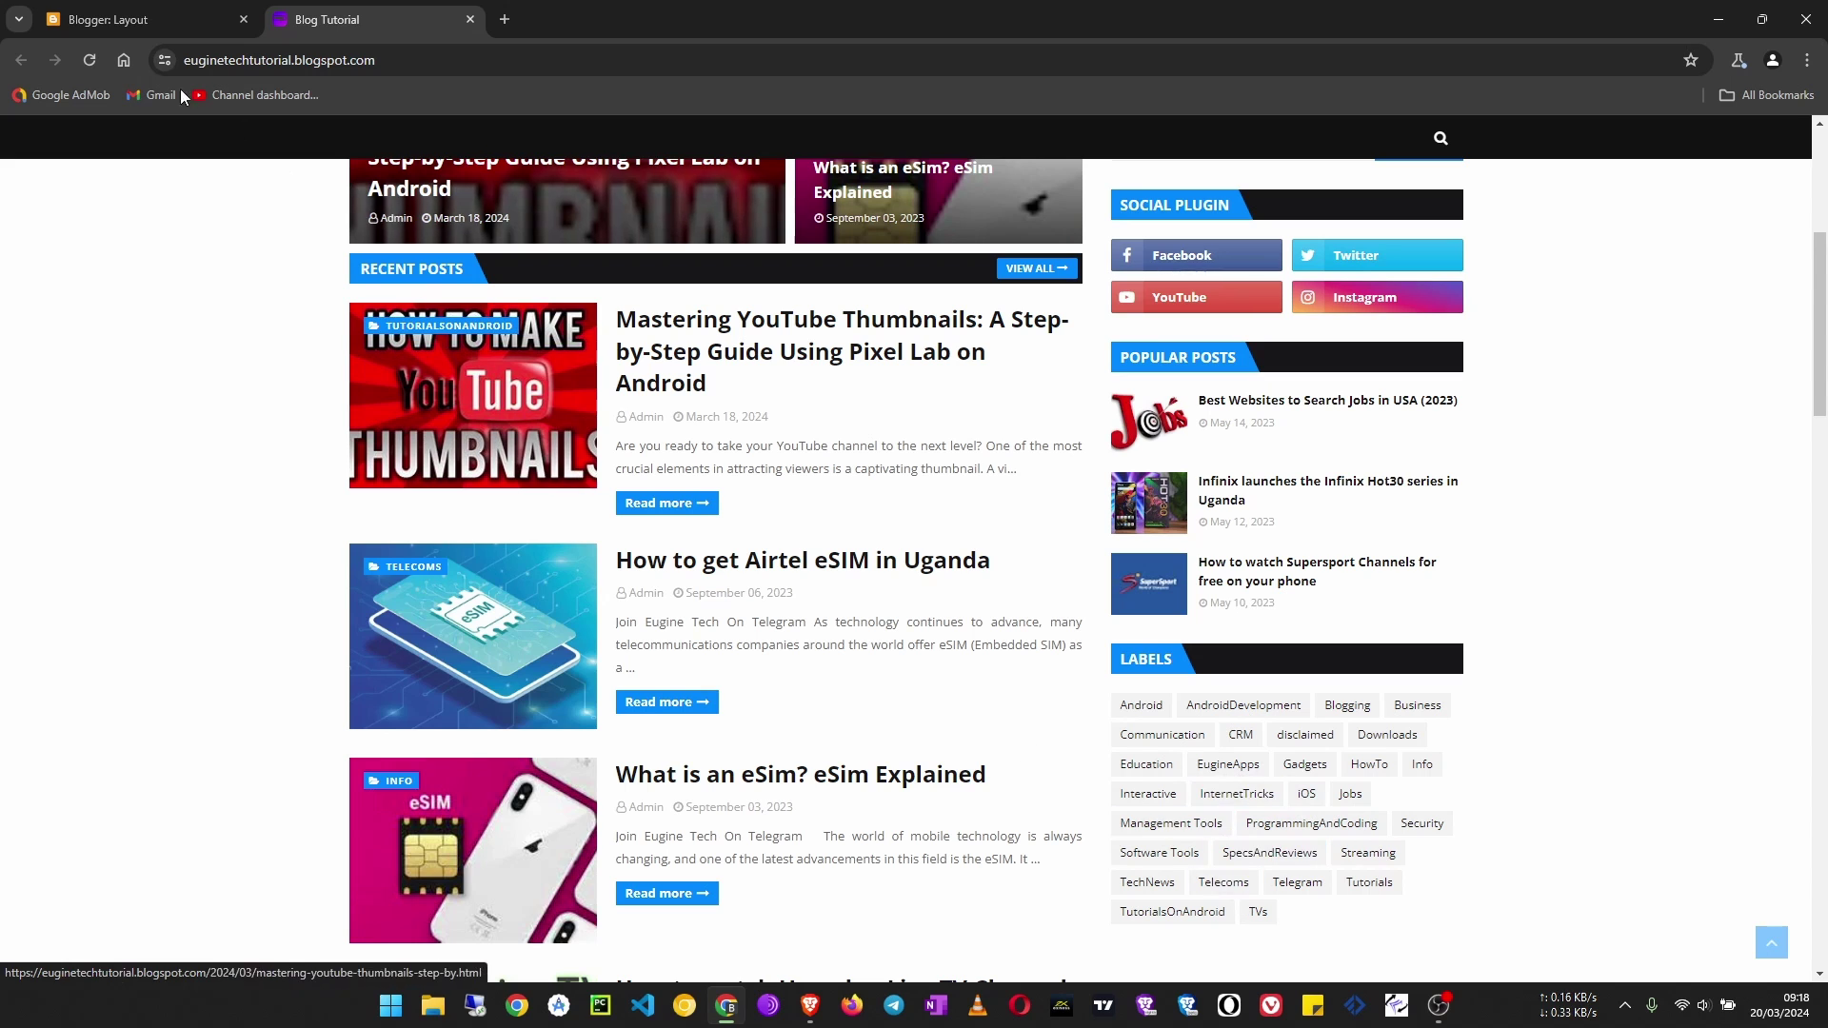
Filter the blog's posts by the Communication label, look through them, and check the live blog's home page.
{"action": "left_click", "coordinate": [162, 21]}
{"action": "left_click", "coordinate": [134, 345]}
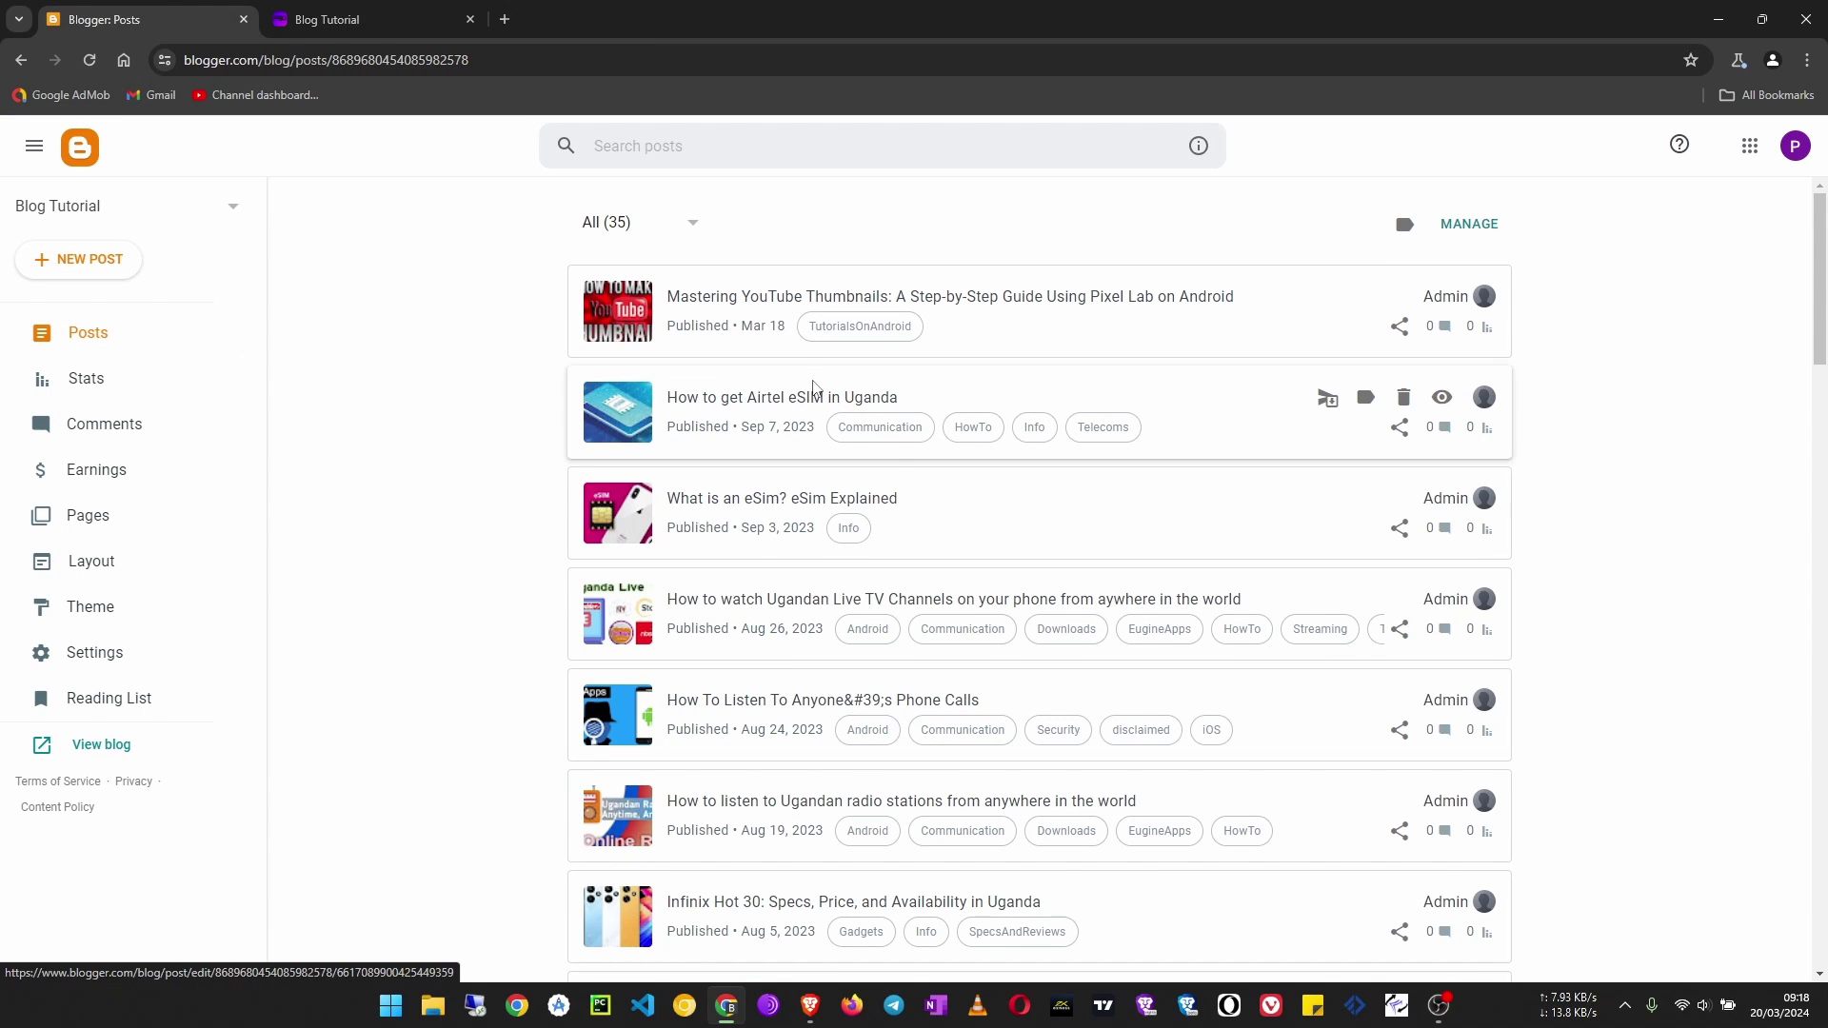
{"action": "left_click", "coordinate": [898, 431]}
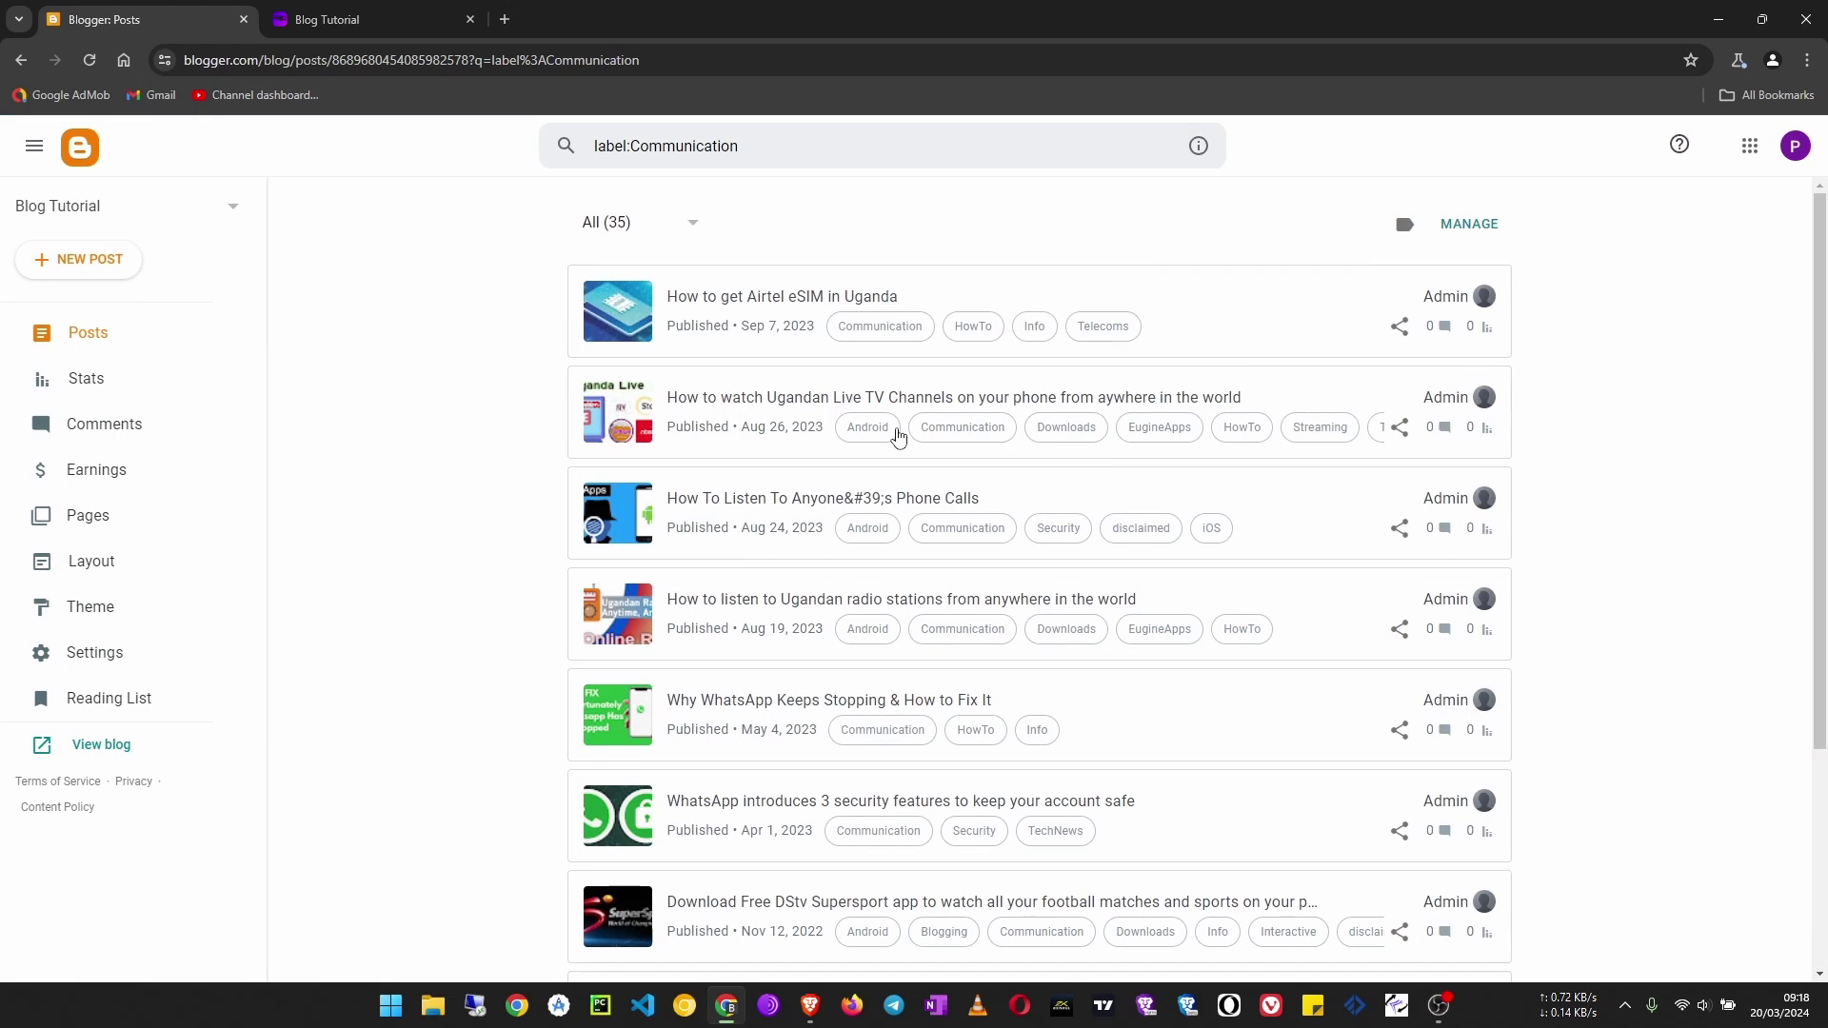
{"action": "scroll", "coordinate": [724, 629], "scroll_direction": "down", "scroll_amount": 3}
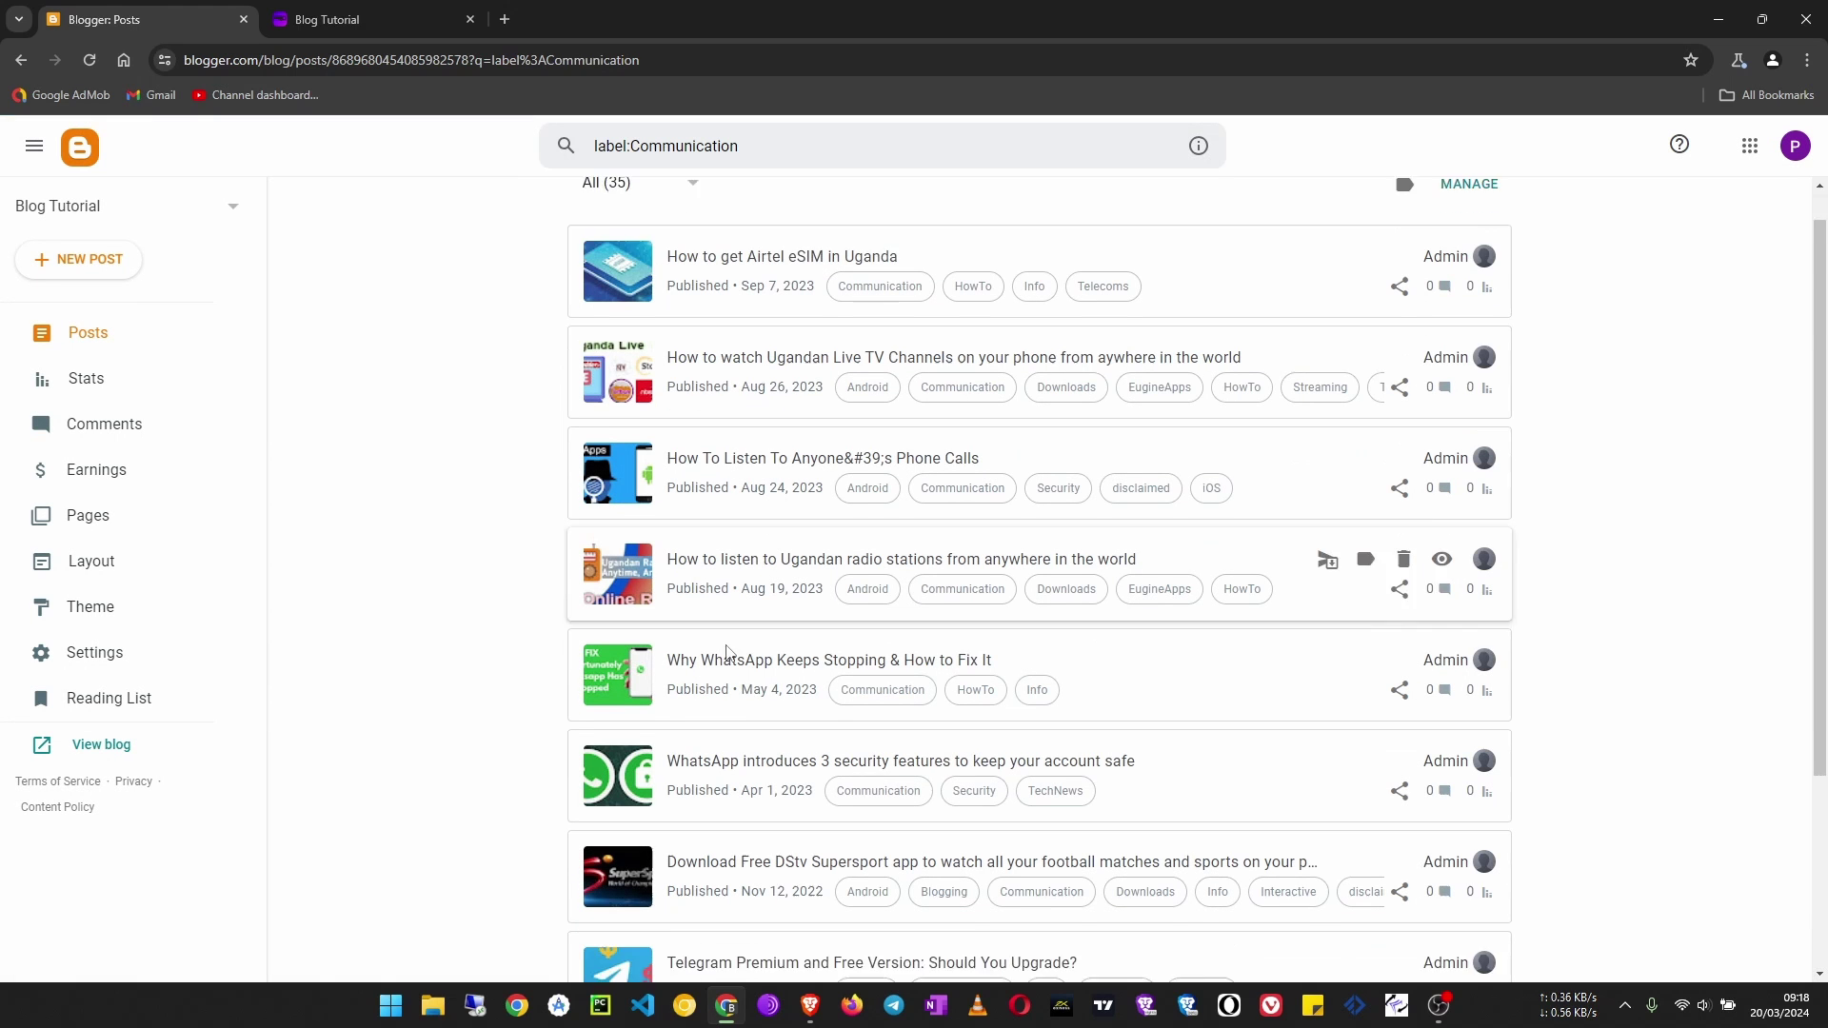
{"action": "scroll", "coordinate": [819, 533], "scroll_direction": "up", "scroll_amount": 3}
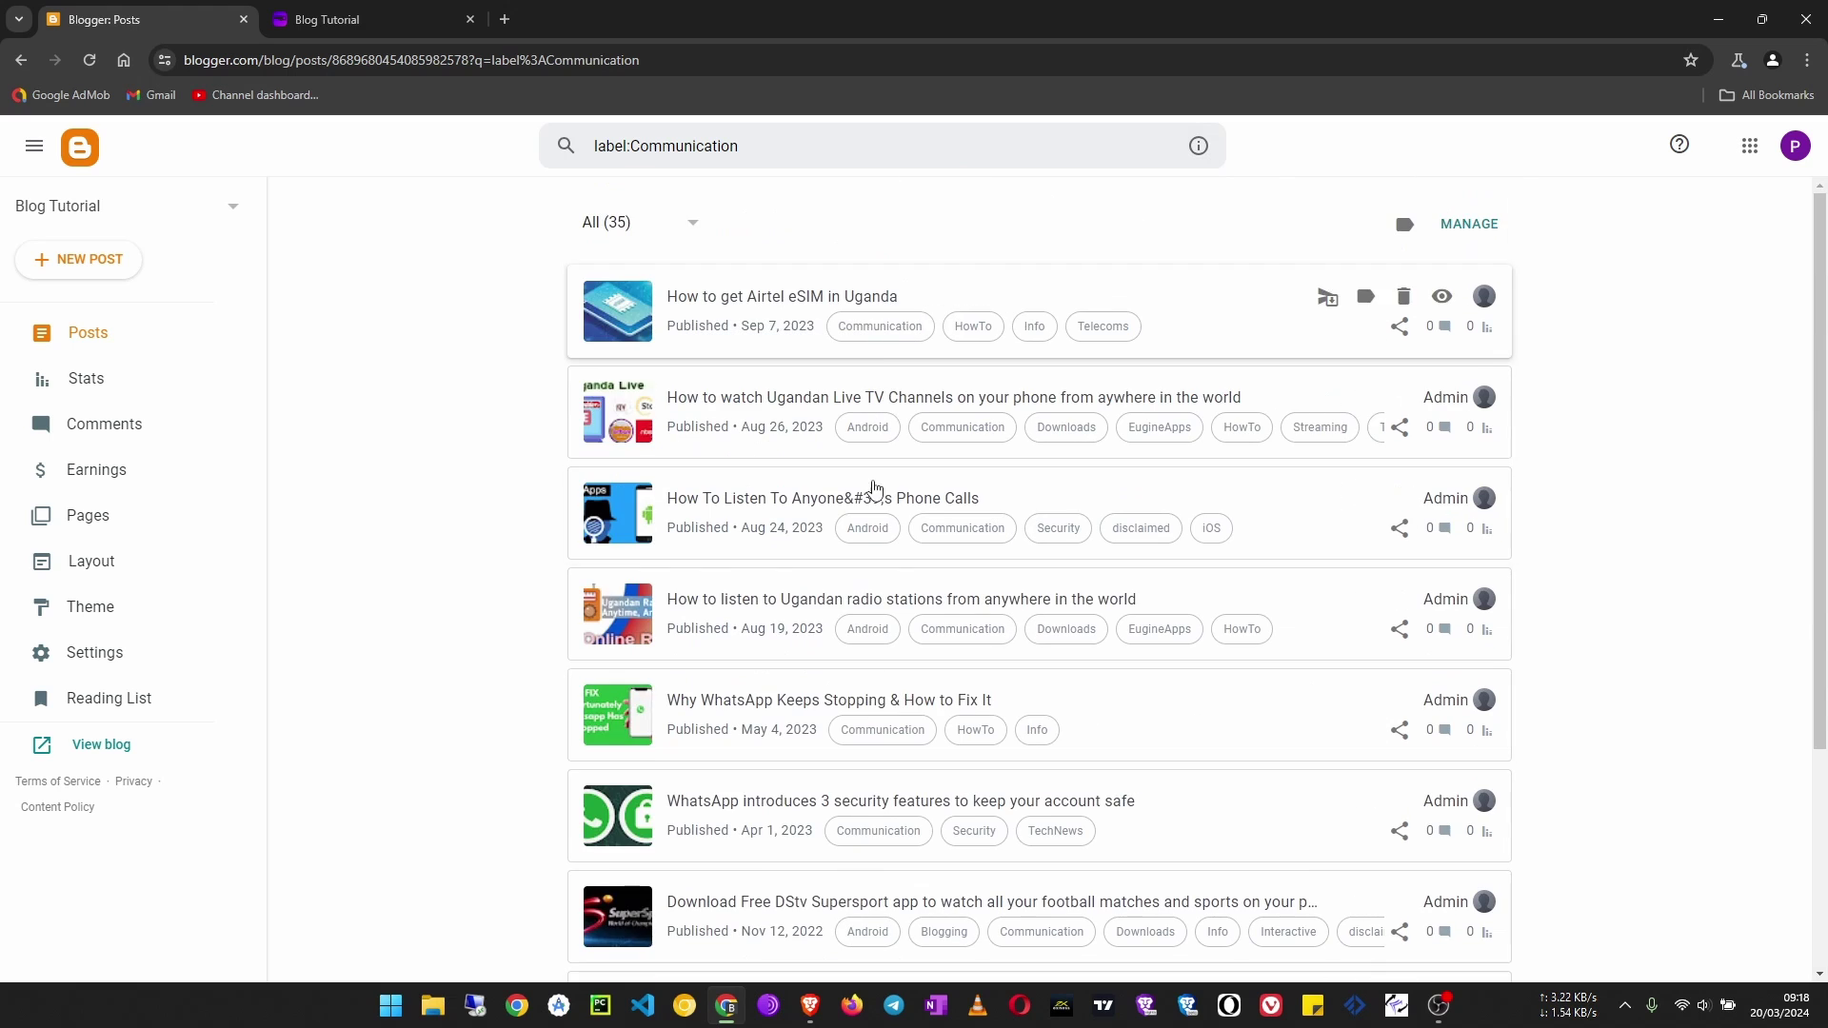
{"action": "scroll", "coordinate": [882, 877], "scroll_direction": "down", "scroll_amount": 3}
{"action": "scroll", "coordinate": [865, 848], "scroll_direction": "up", "scroll_amount": 3}
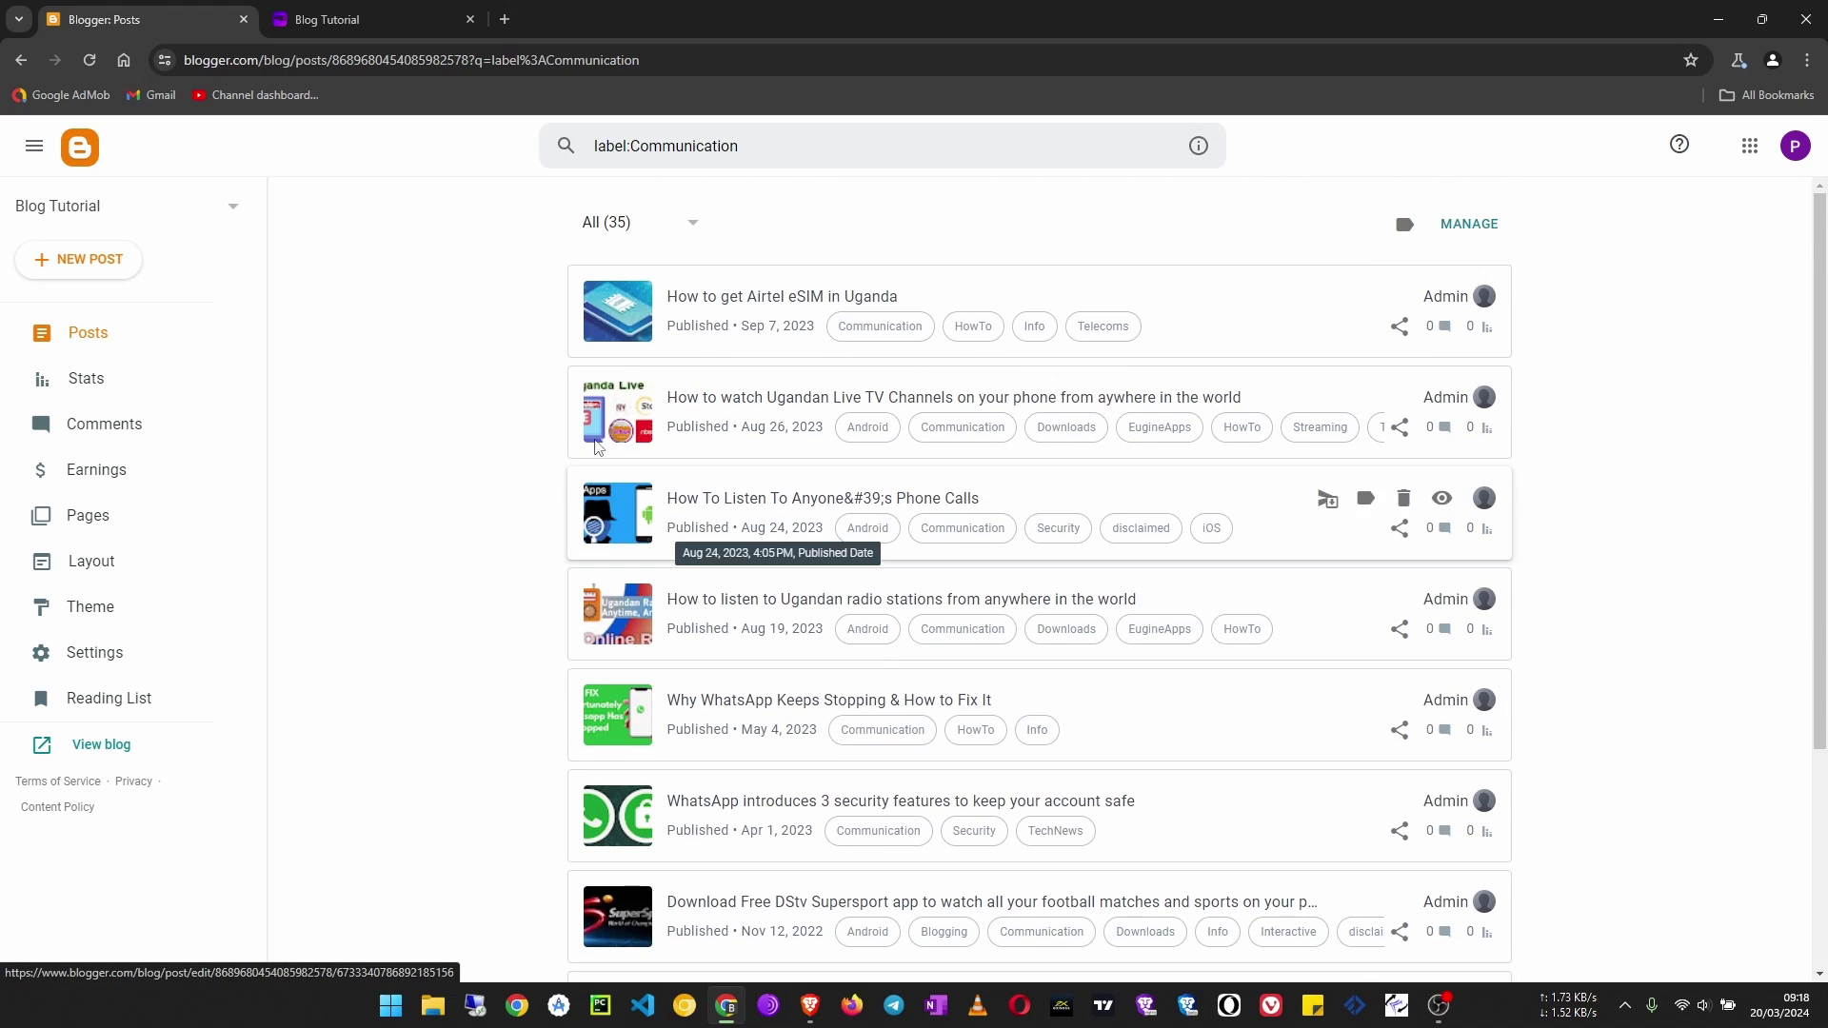
{"action": "left_click", "coordinate": [324, 19]}
{"action": "scroll", "coordinate": [609, 595], "scroll_direction": "up", "scroll_amount": 1}
{"action": "scroll", "coordinate": [611, 593], "scroll_direction": "up", "scroll_amount": 3}
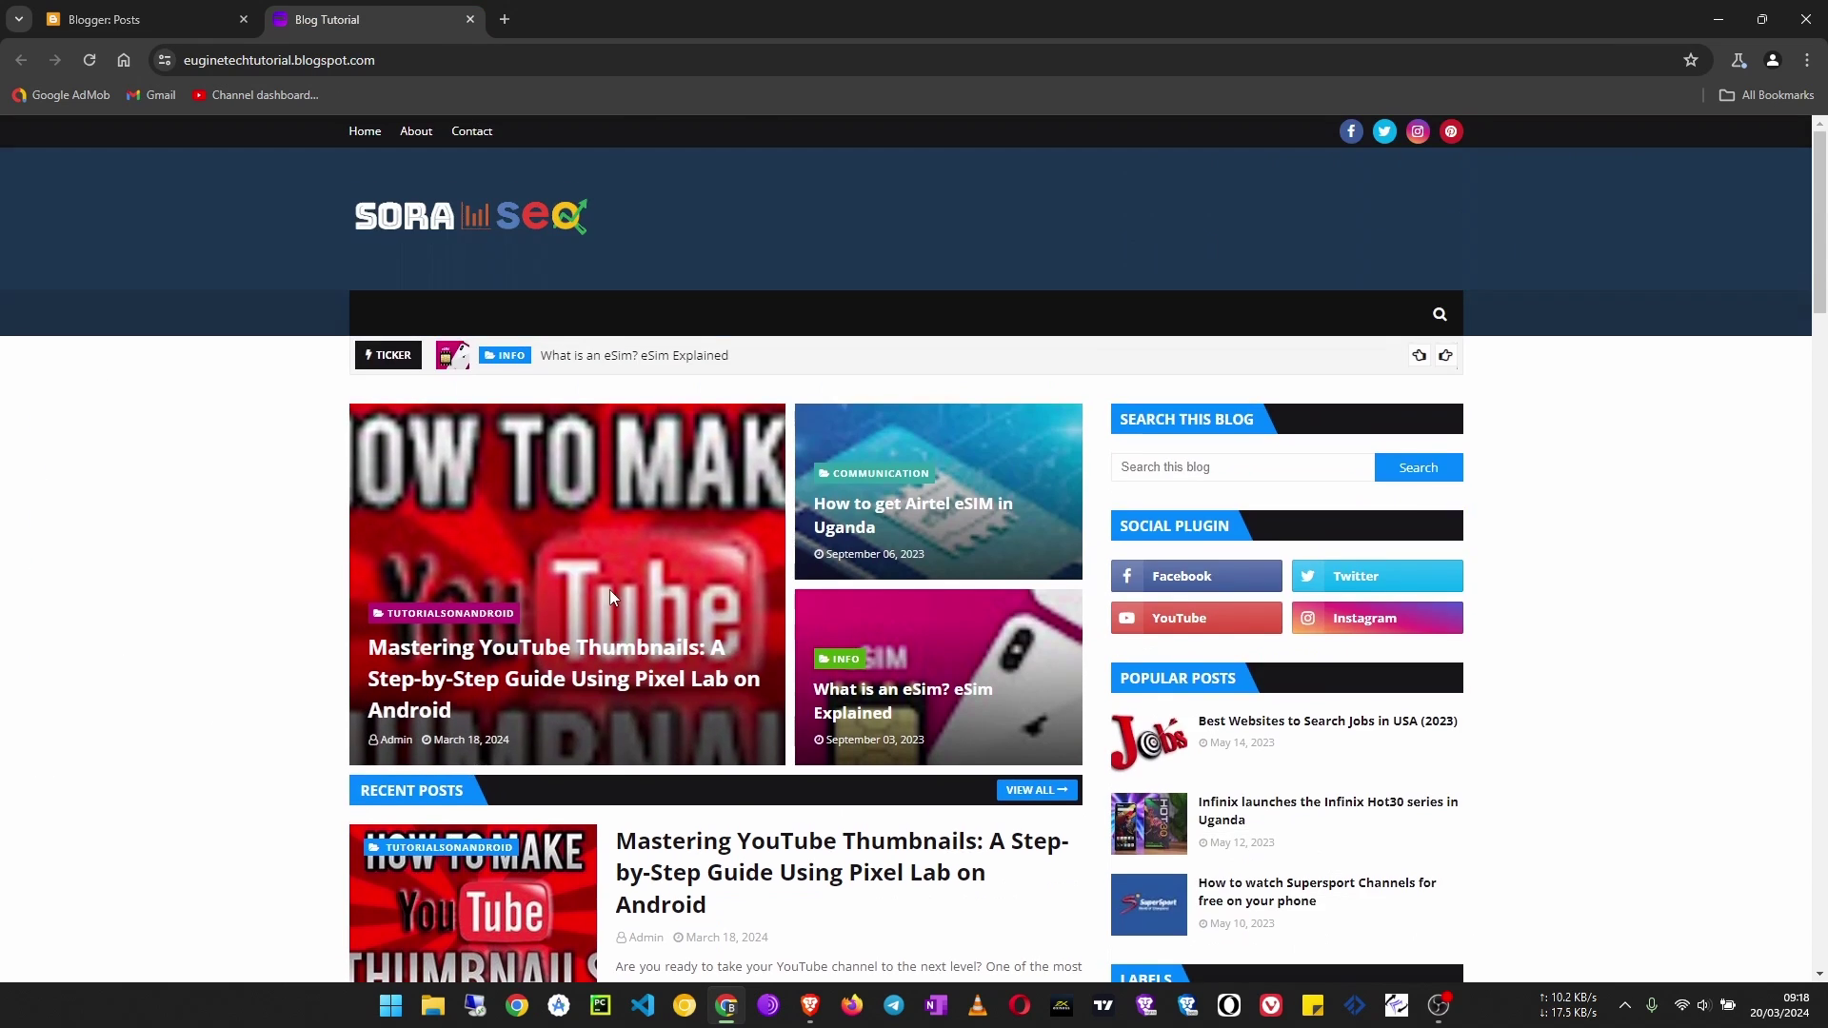
{"action": "left_click", "coordinate": [143, 14]}
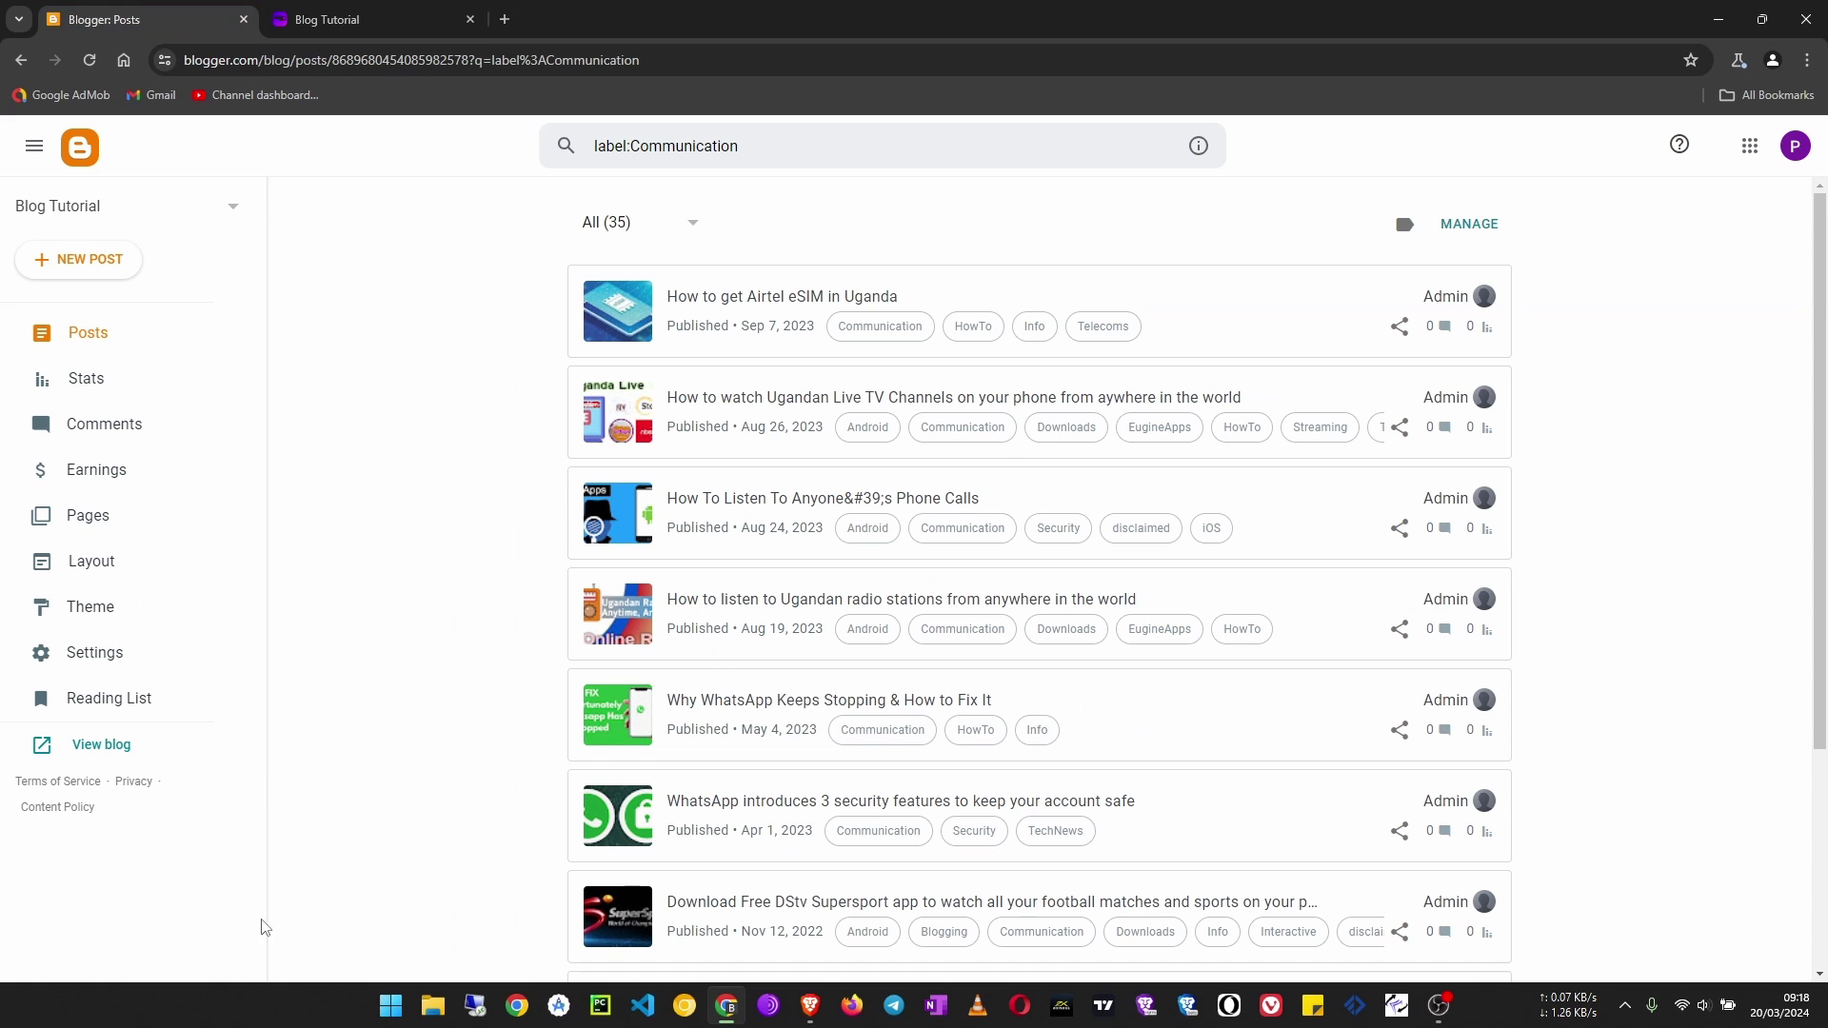
In the blog's layout, compare the Top Navigation Link List with the live blog's top links, and close its settings without changes.
{"action": "left_click", "coordinate": [91, 569]}
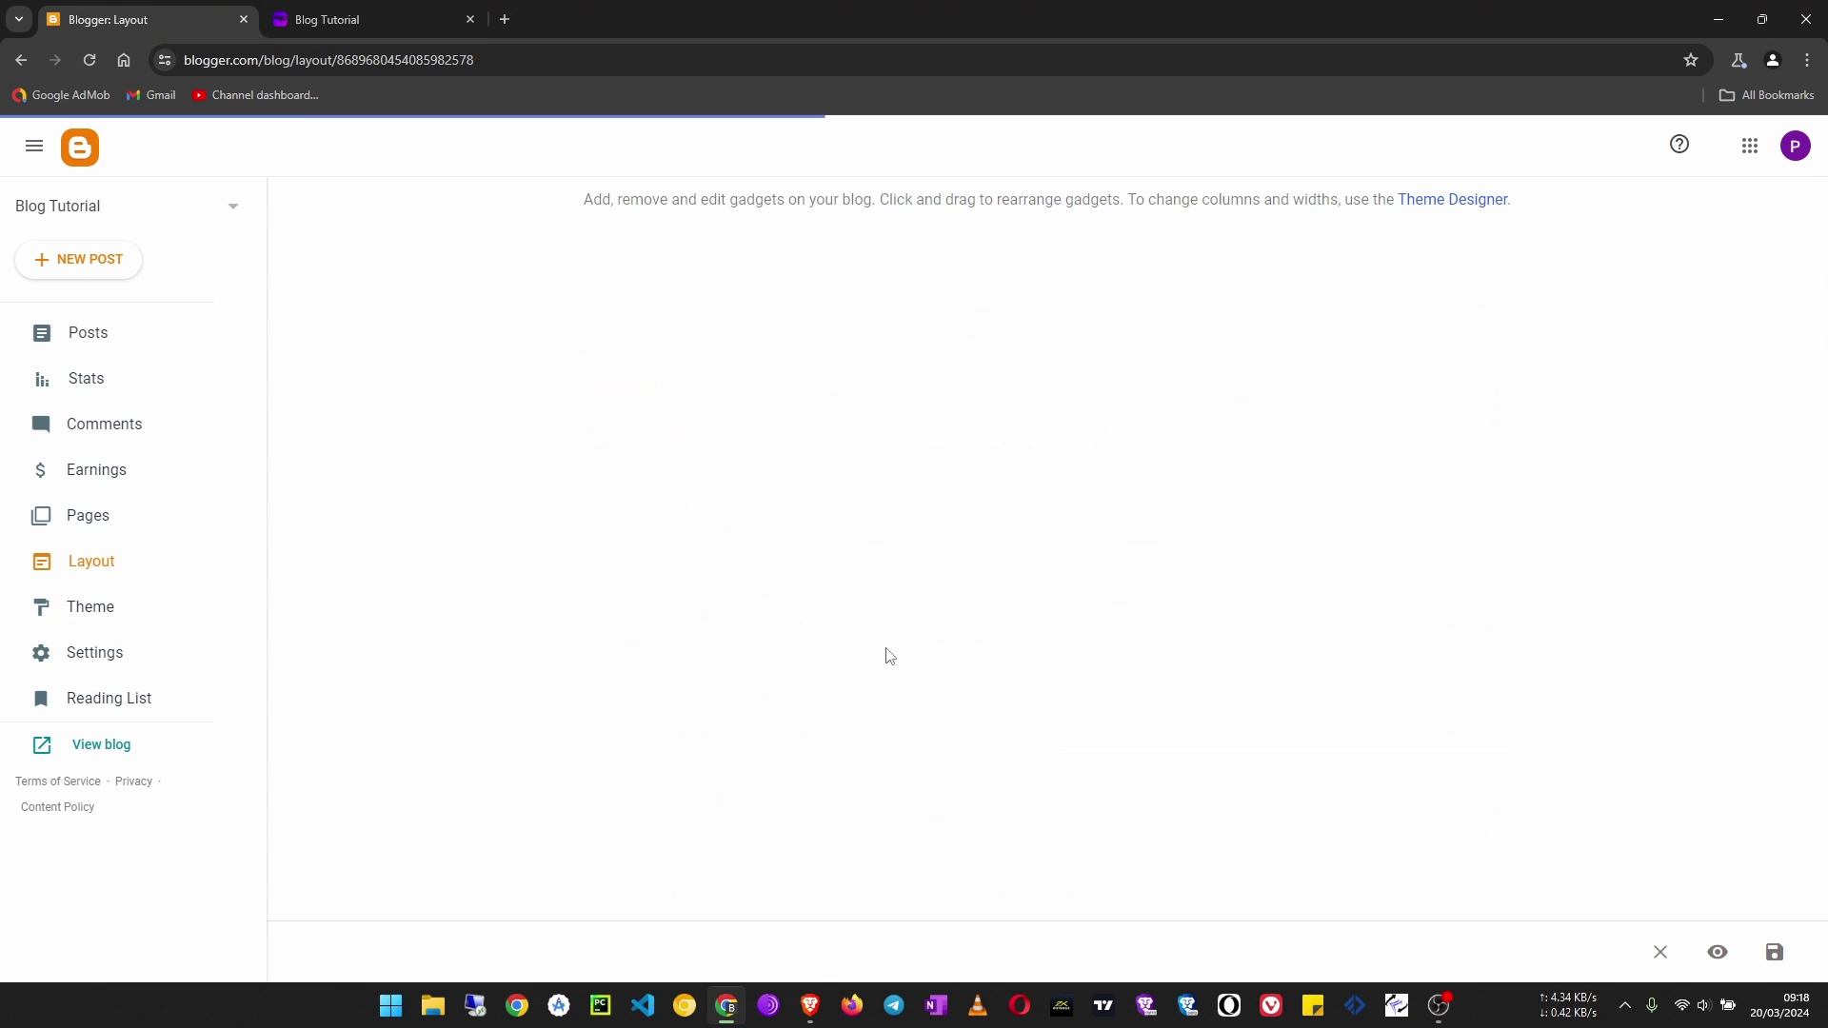
{"action": "scroll", "coordinate": [410, 709], "scroll_direction": "down", "scroll_amount": 2}
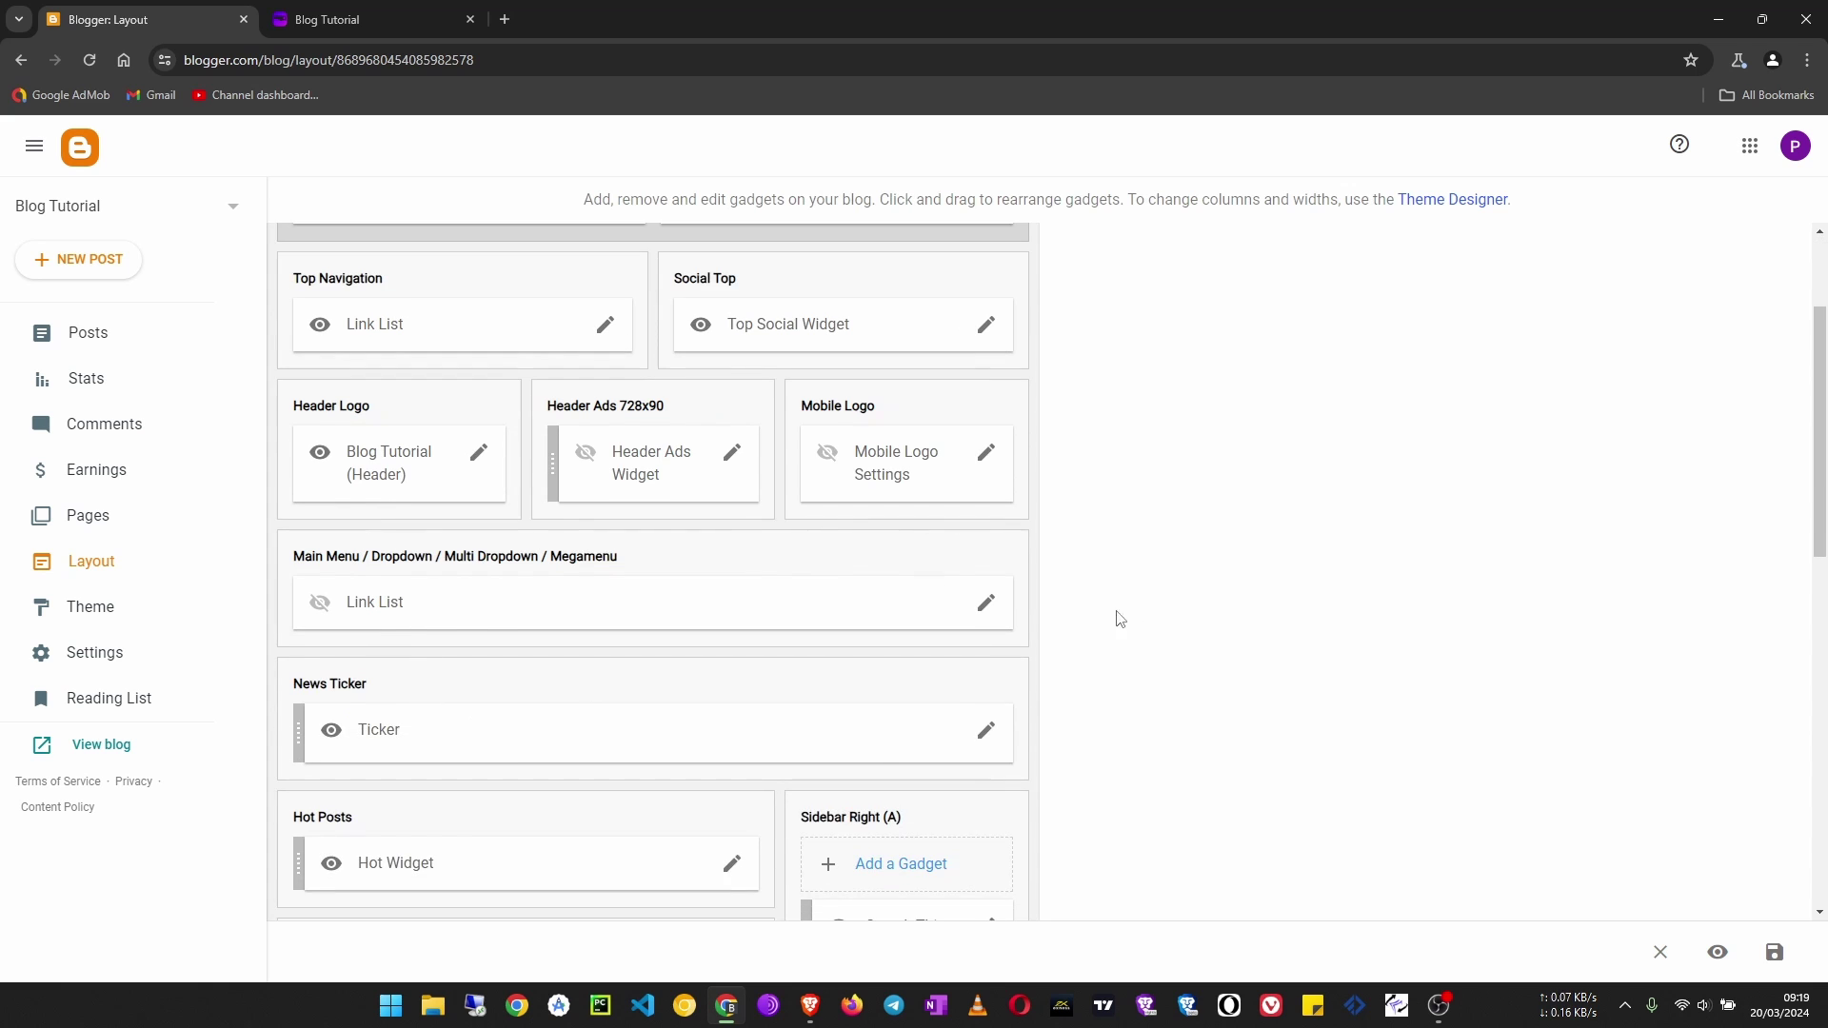
{"action": "scroll", "coordinate": [321, 455], "scroll_direction": "up", "scroll_amount": 2}
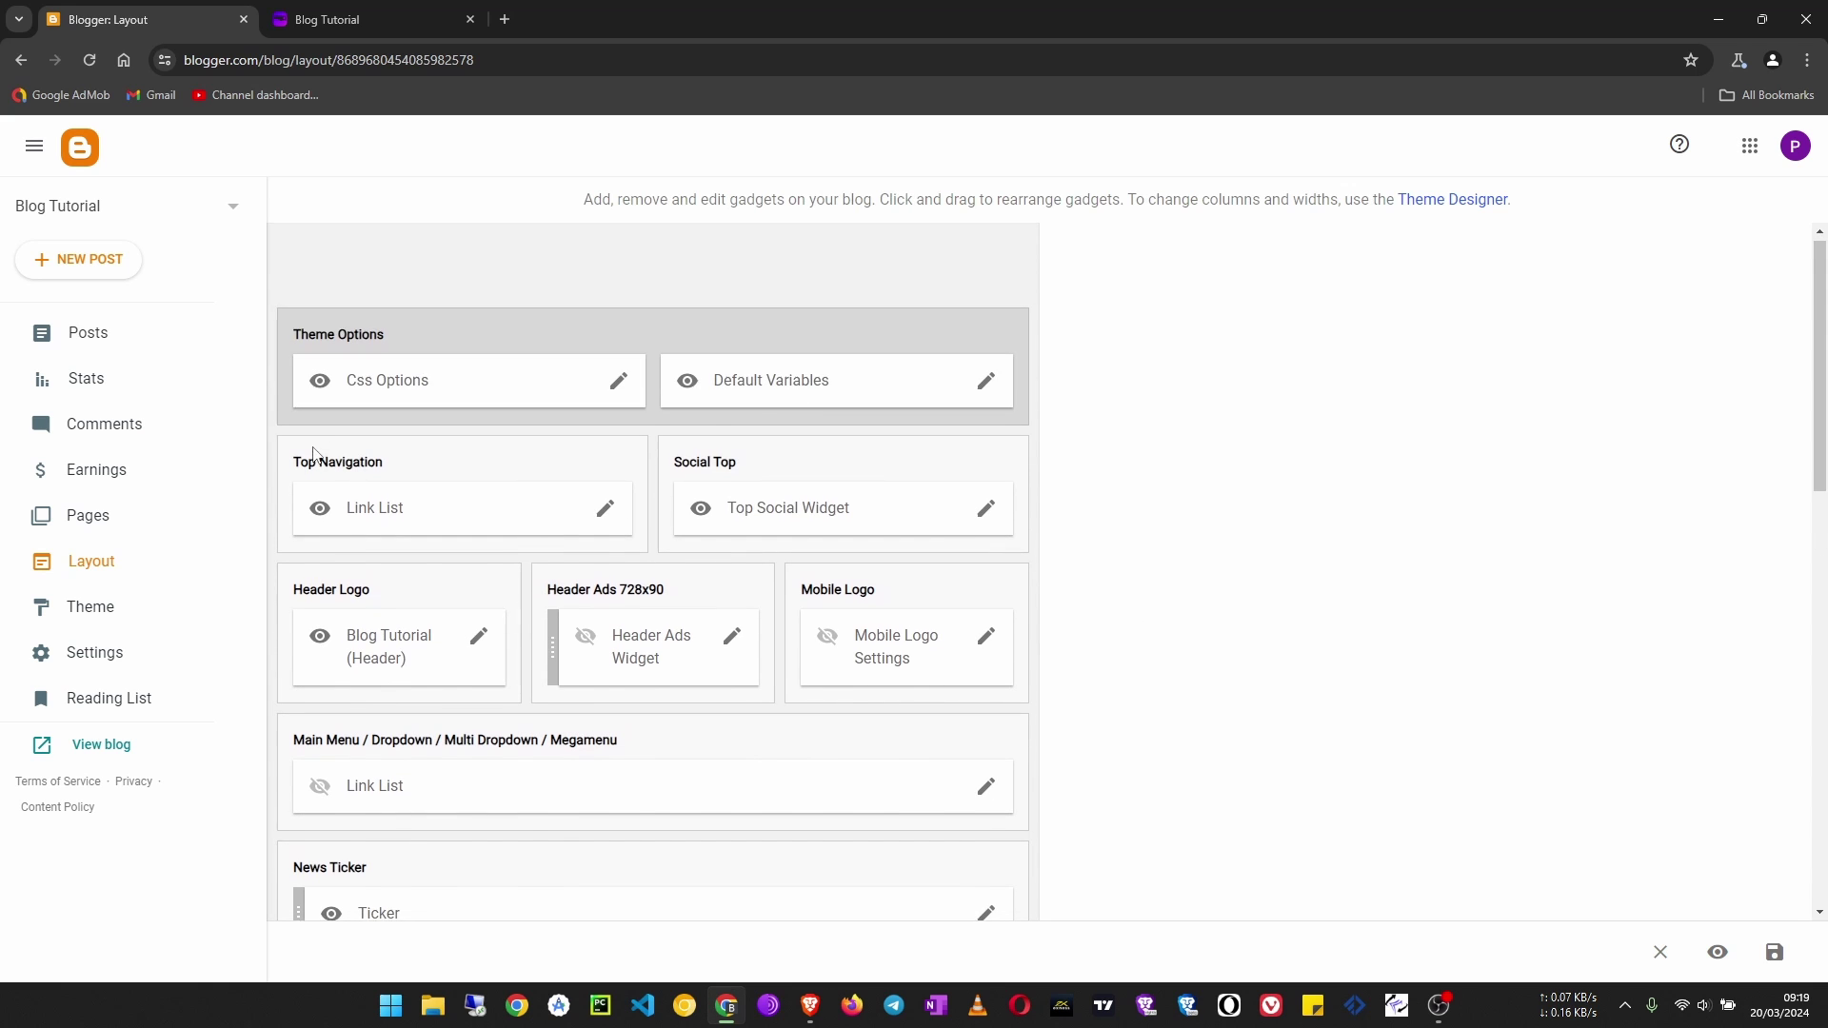
{"action": "left_click", "coordinate": [613, 524]}
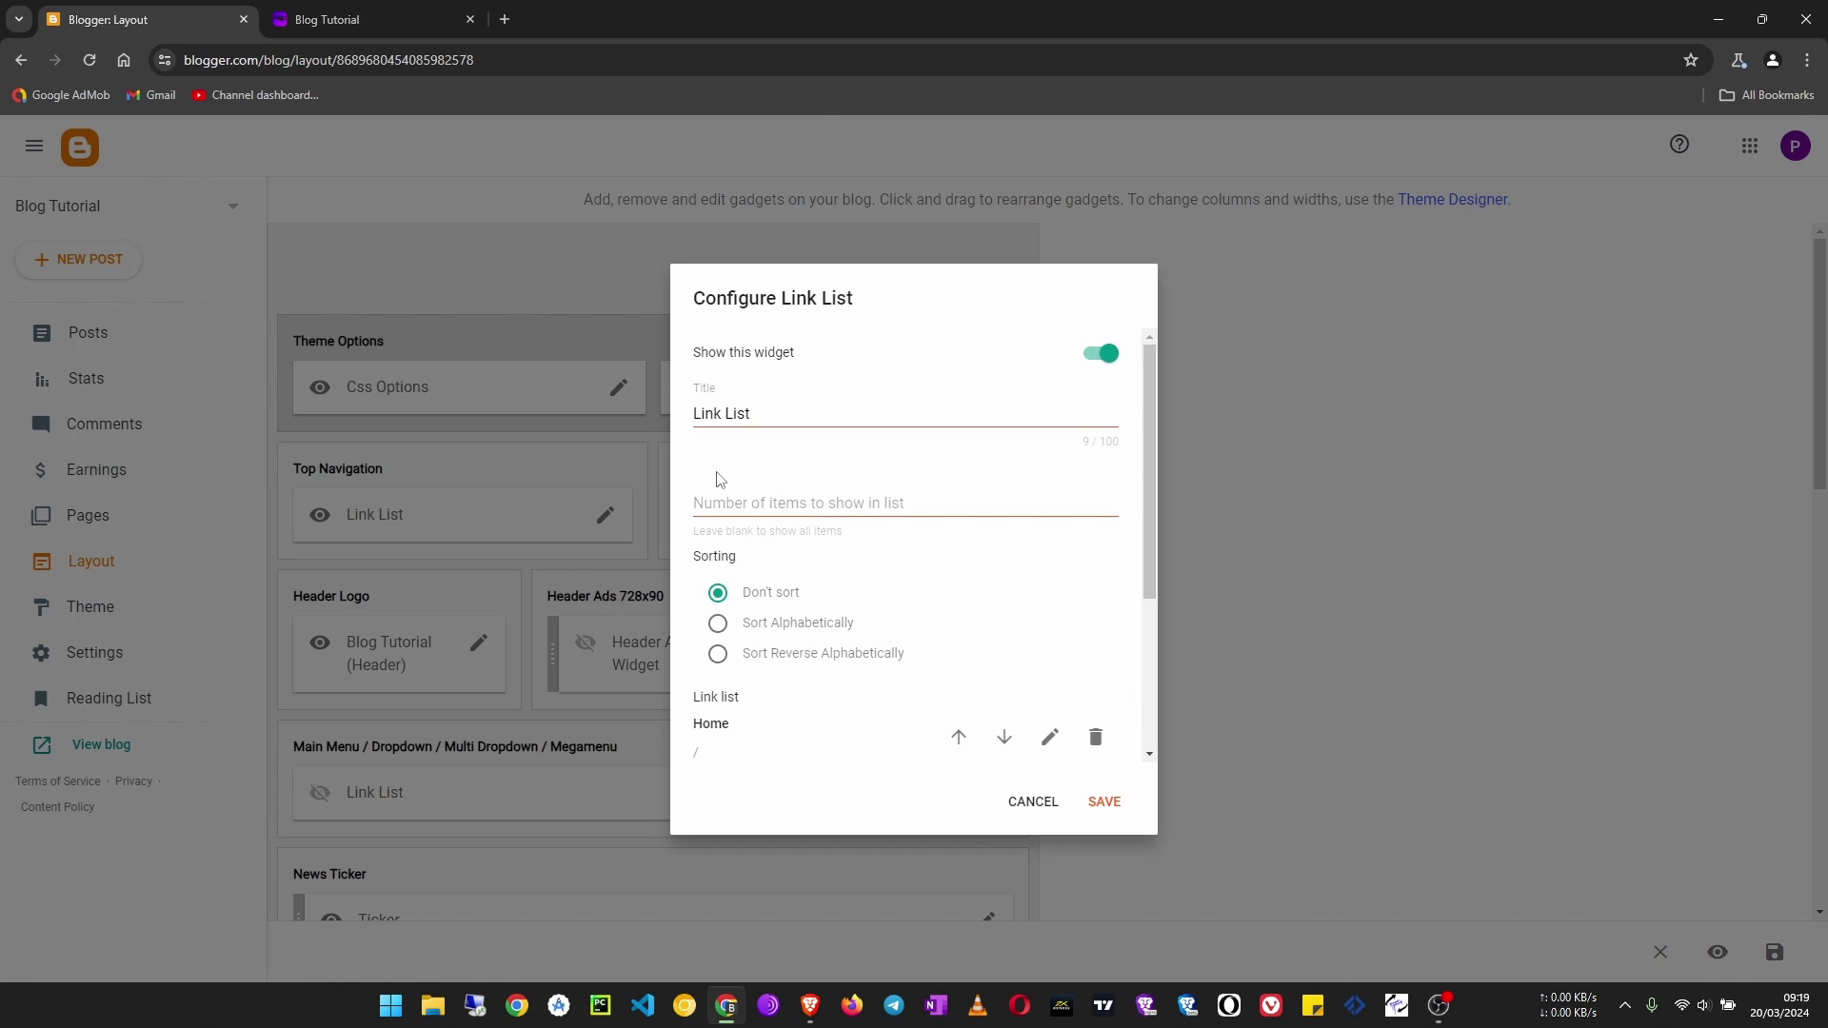
{"action": "left_click", "coordinate": [362, 19]}
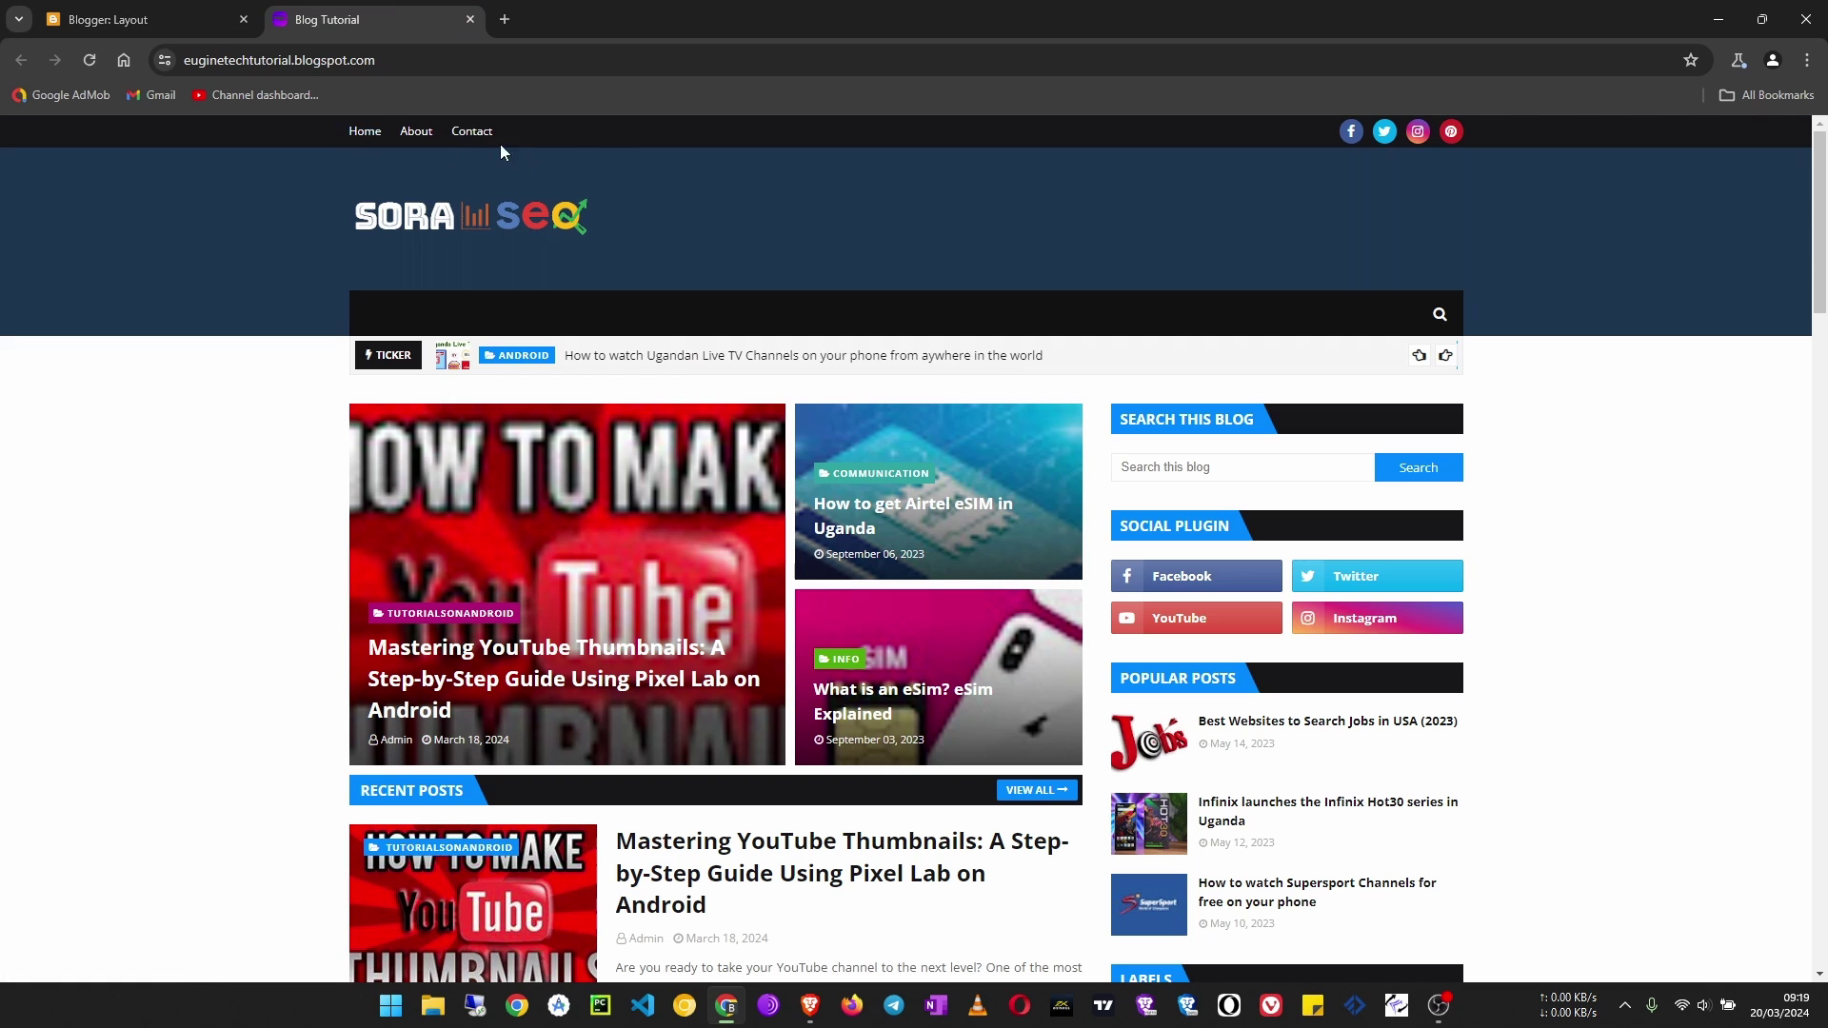
{"action": "left_click", "coordinate": [188, 11]}
{"action": "left_click", "coordinate": [1032, 802]}
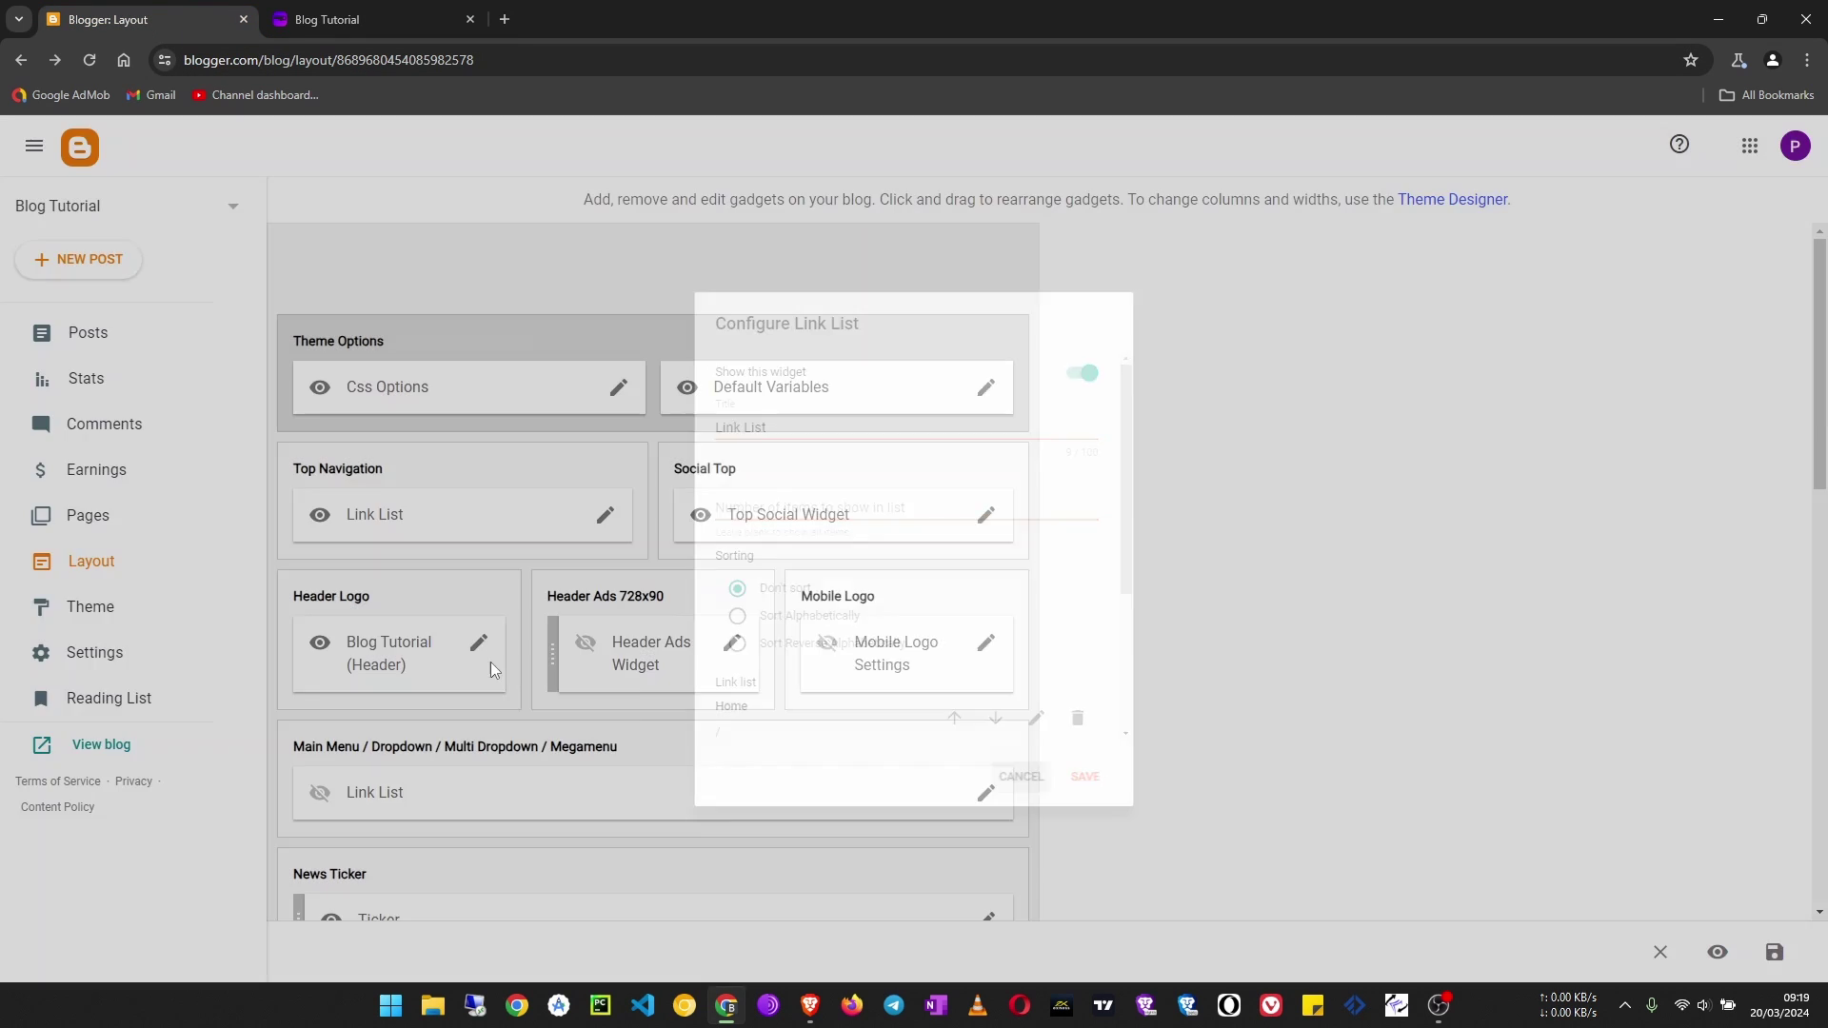
Add a new item with the site name Communication to the main menu's Link List.
{"action": "scroll", "coordinate": [487, 661], "scroll_direction": "down", "scroll_amount": 3}
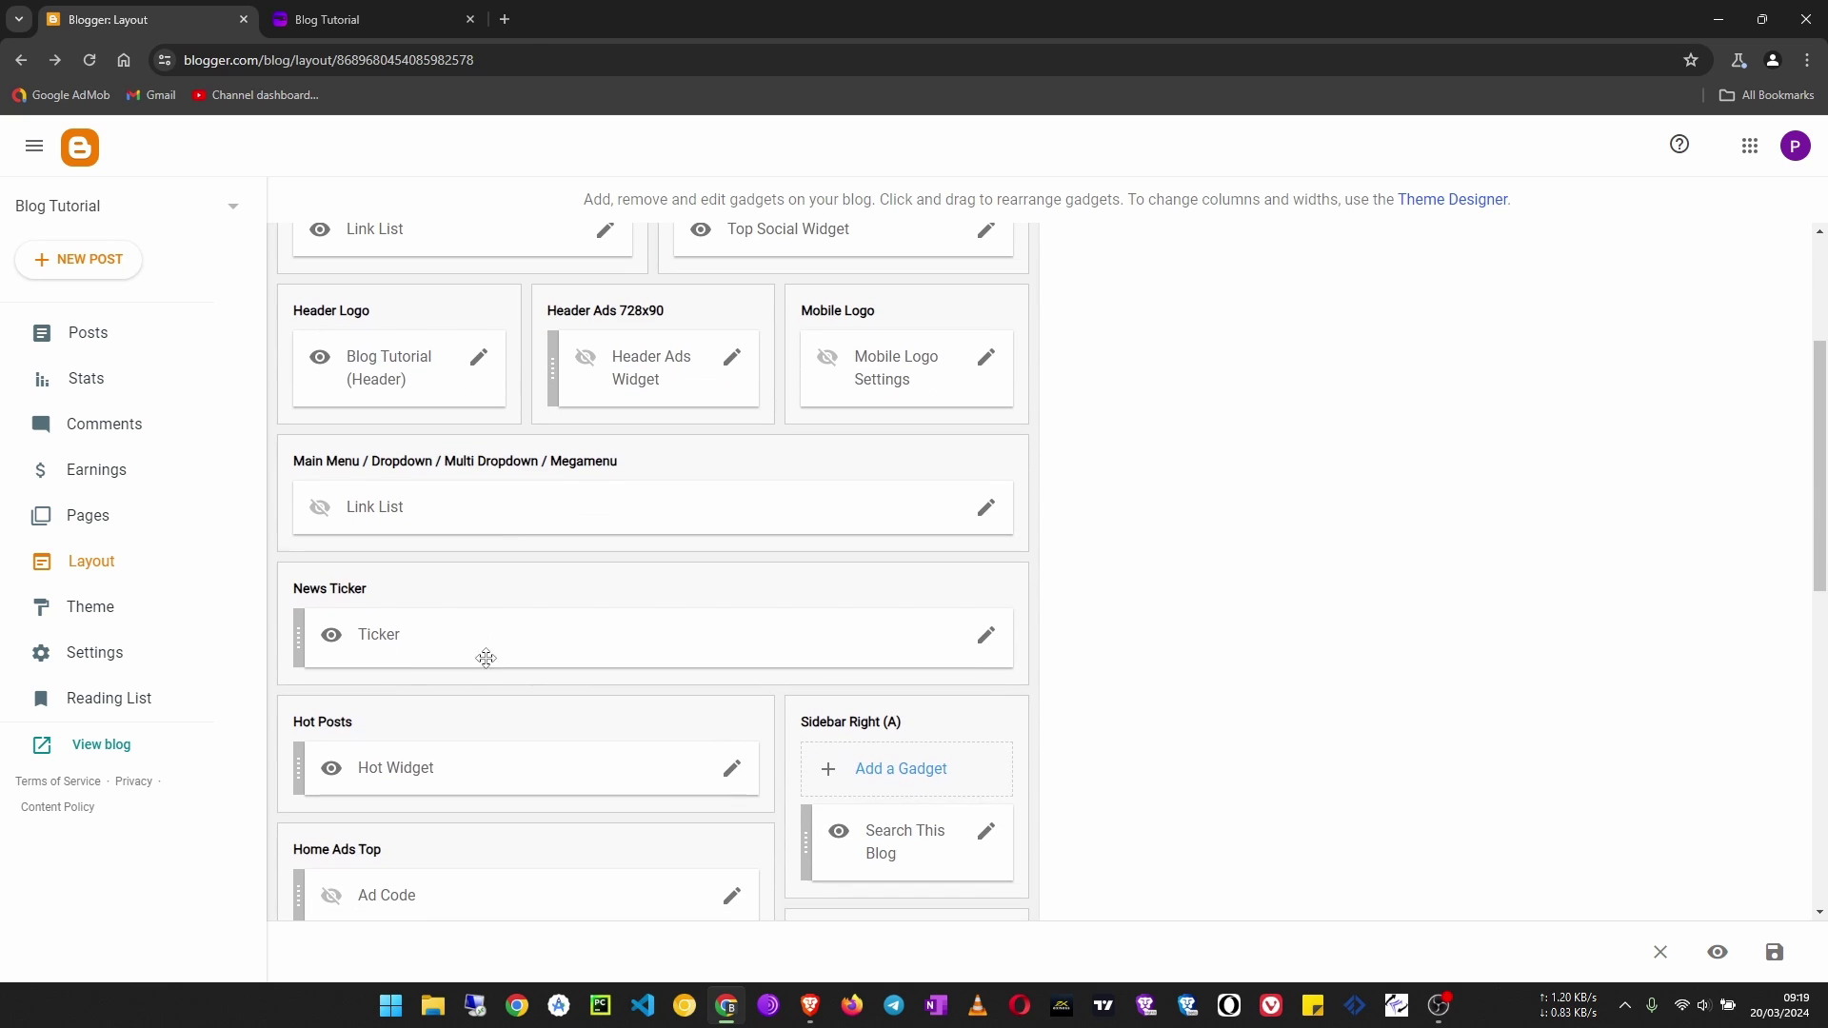
{"action": "left_click", "coordinate": [986, 508]}
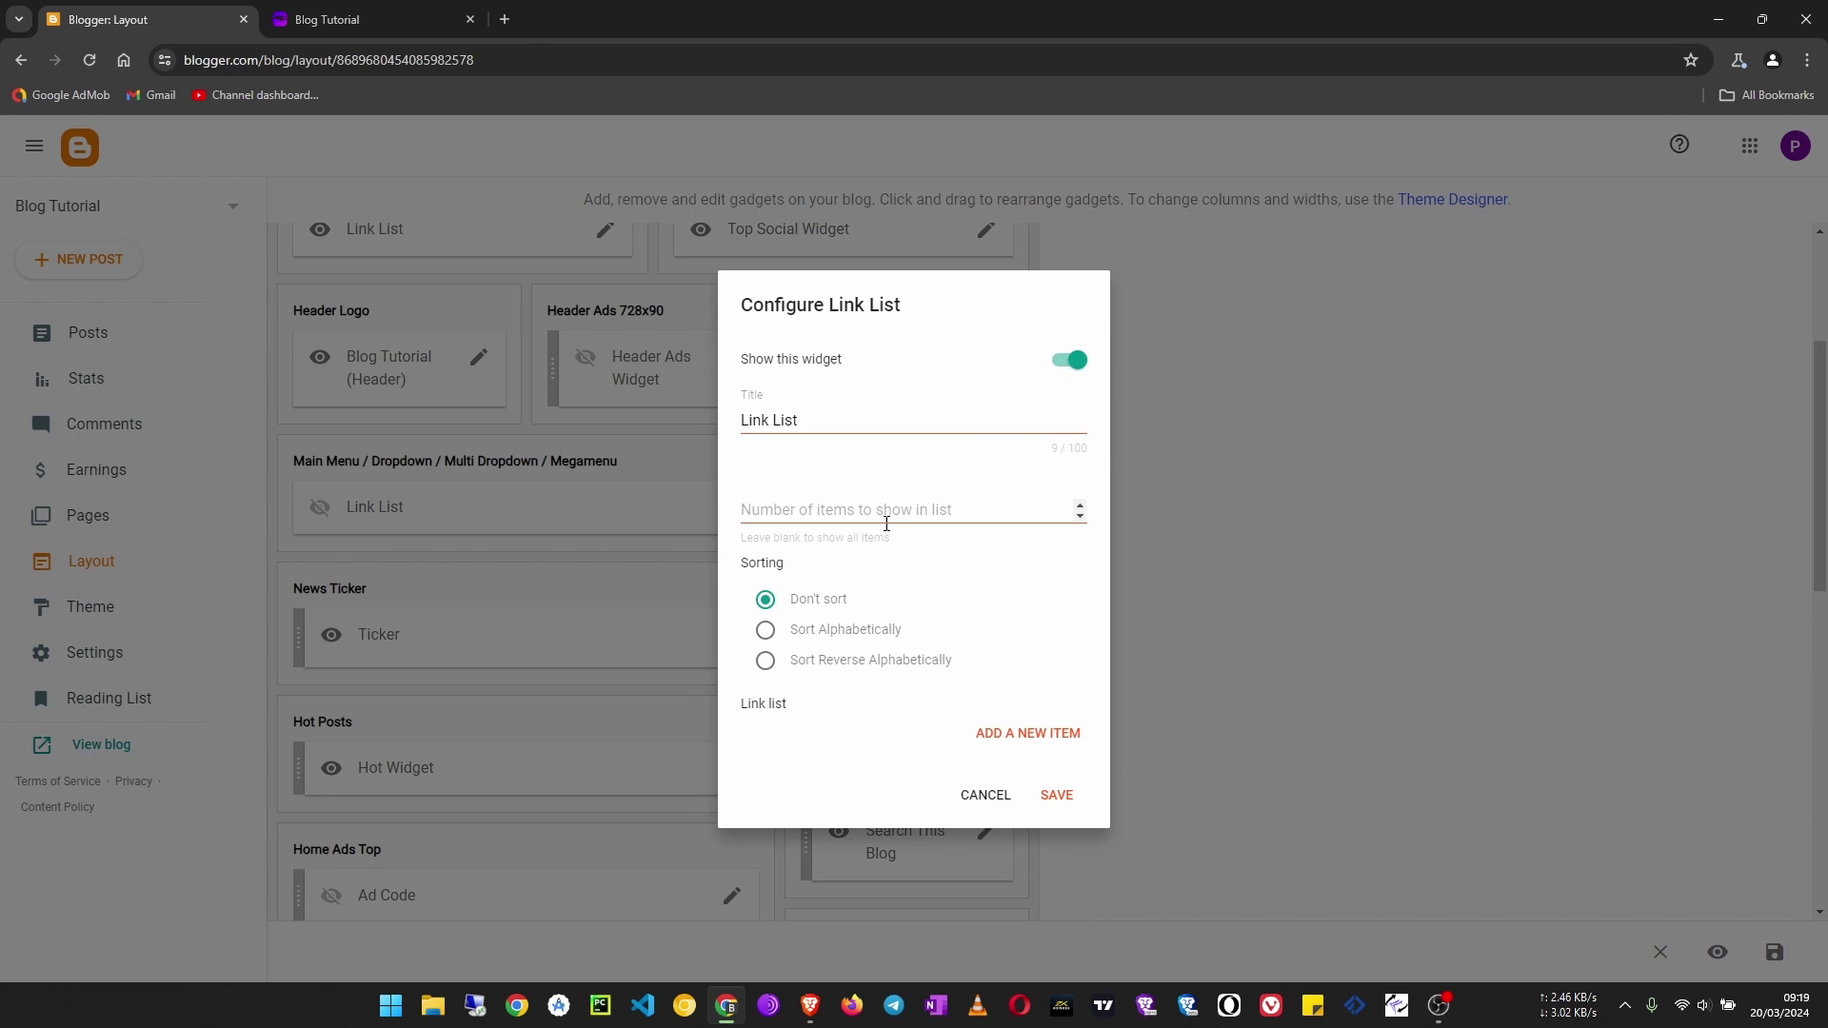
{"action": "left_click", "coordinate": [1037, 736]}
{"action": "scroll", "coordinate": [891, 726], "scroll_direction": "down", "scroll_amount": 3}
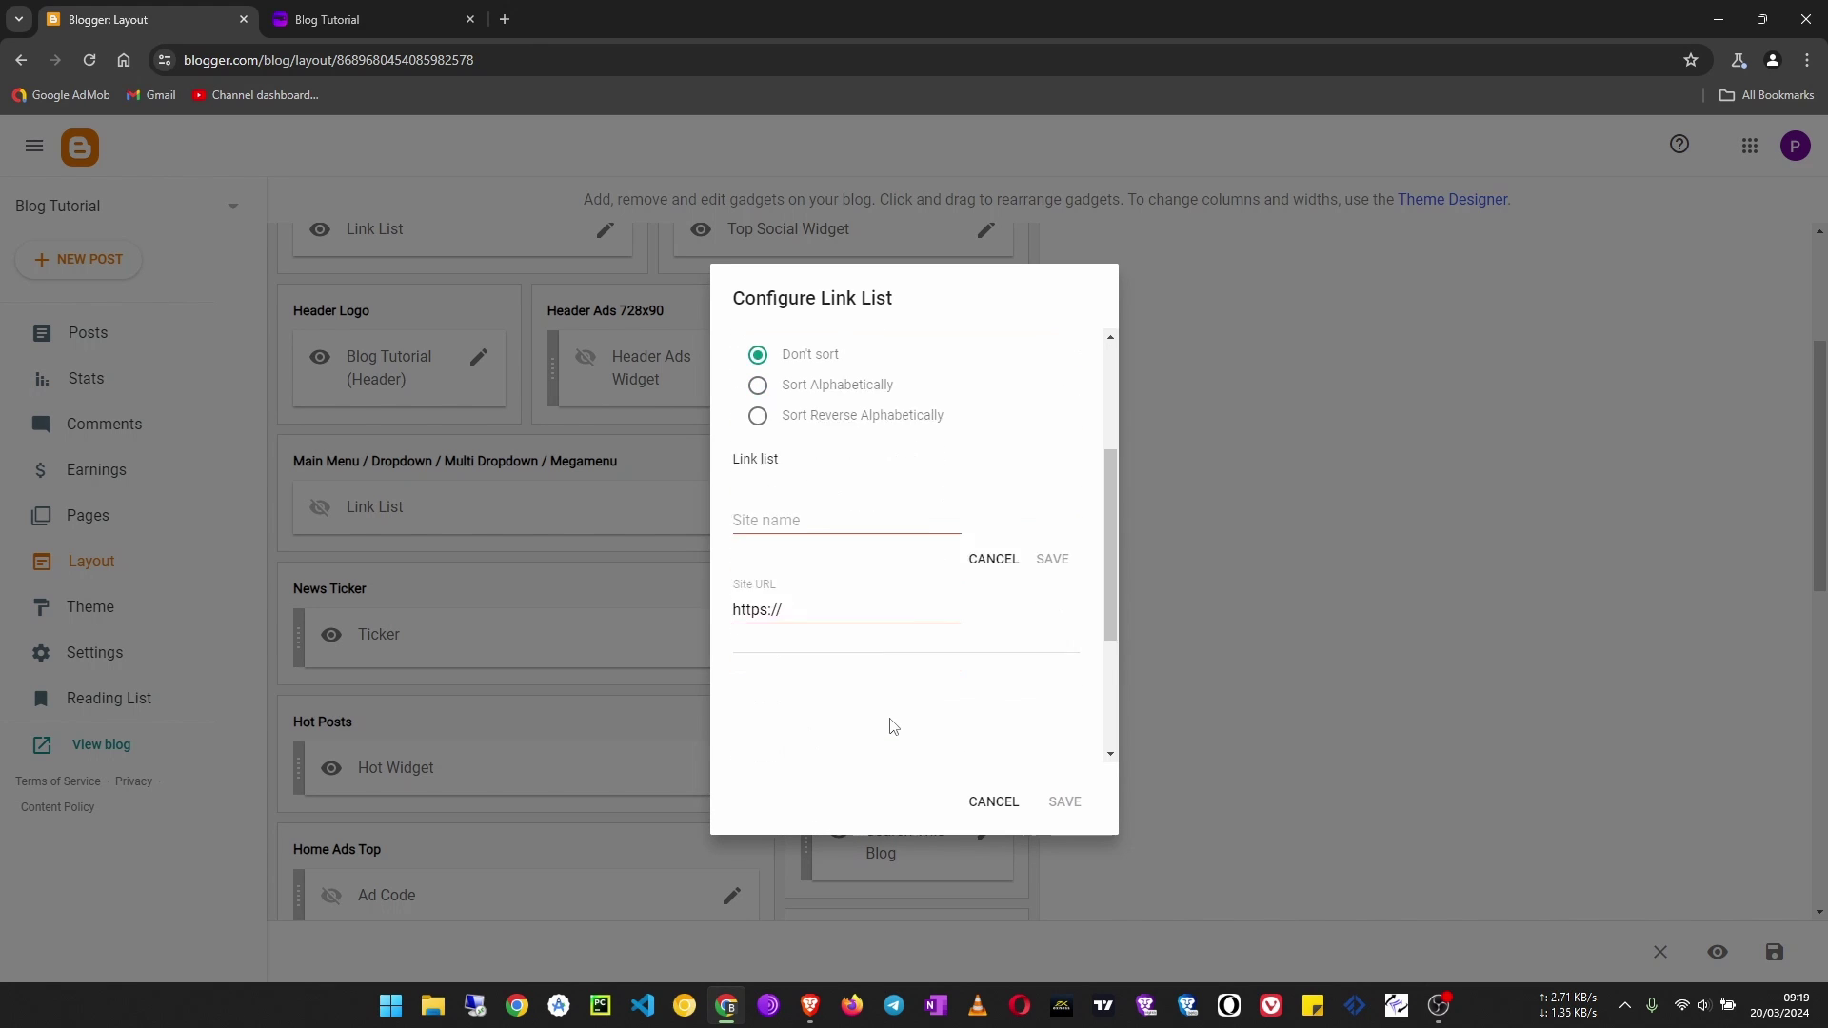
{"action": "left_click", "coordinate": [817, 476]}
{"action": "type", "text": "Communication"}
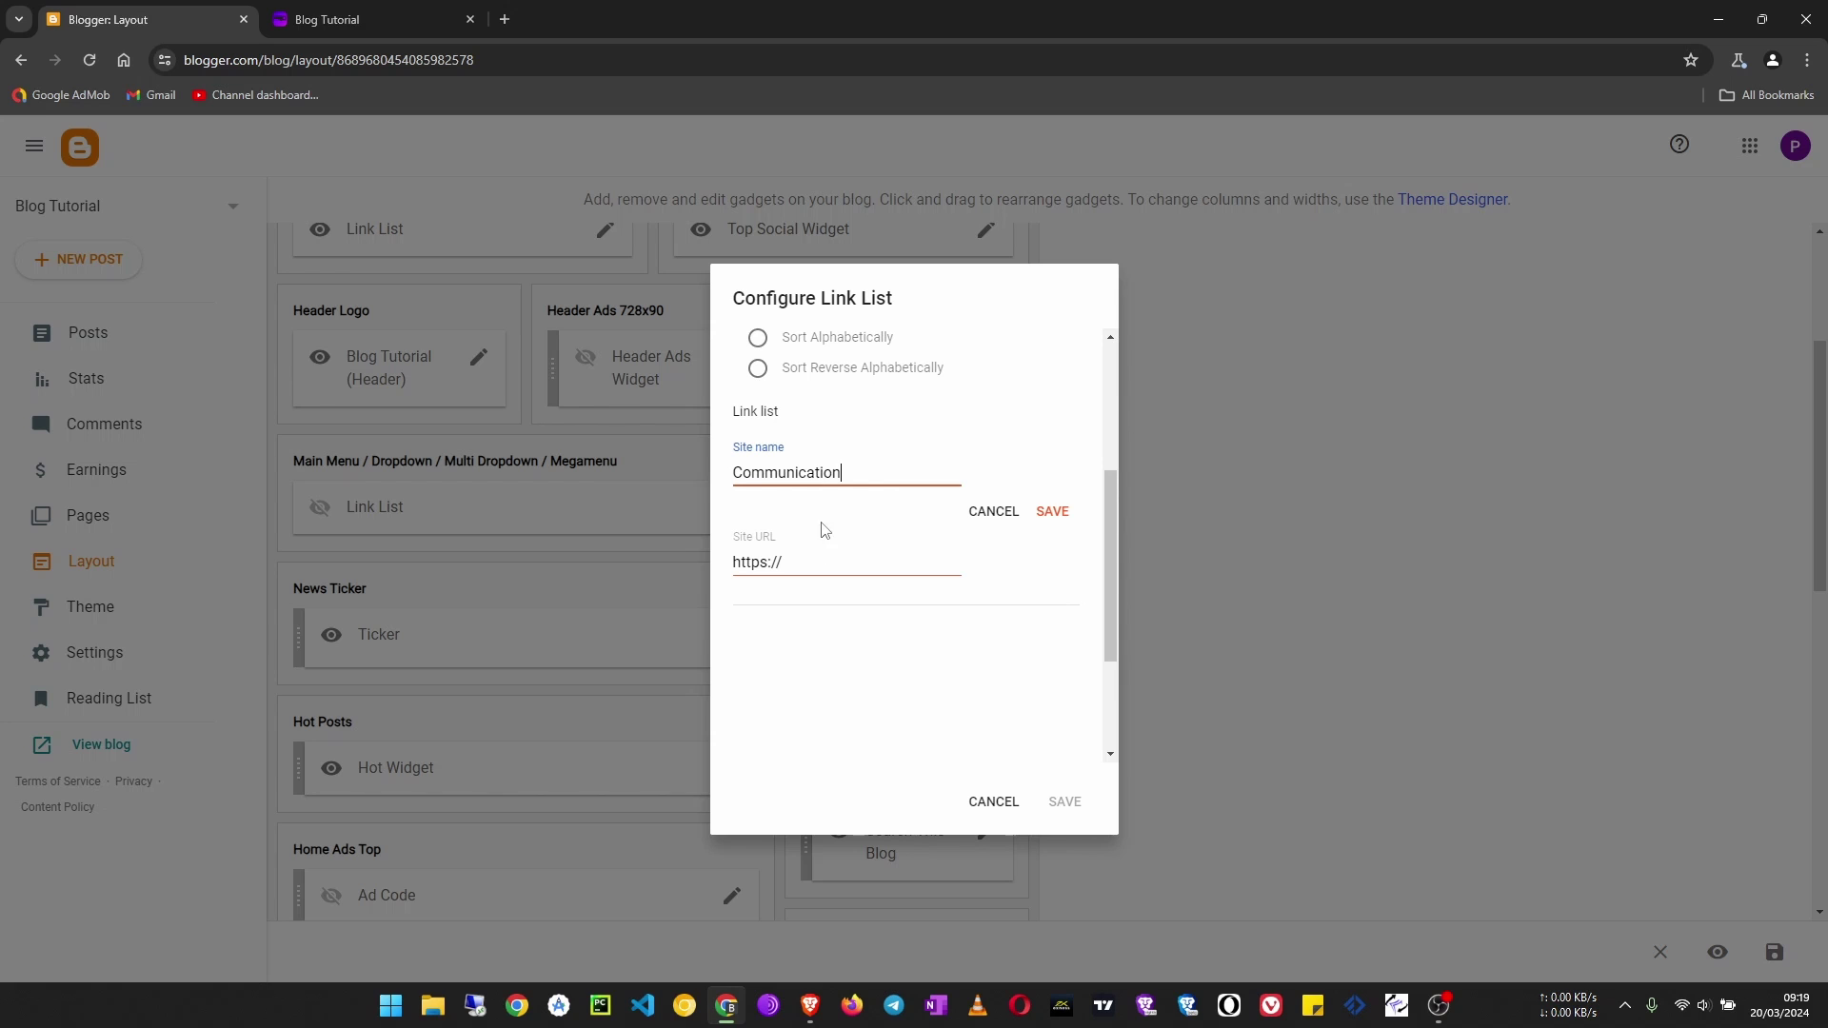
Copy the Communication label page's address from the live blog and paste it as the new item's site URL.
{"action": "left_click", "coordinate": [831, 562]}
{"action": "left_click", "coordinate": [352, 19]}
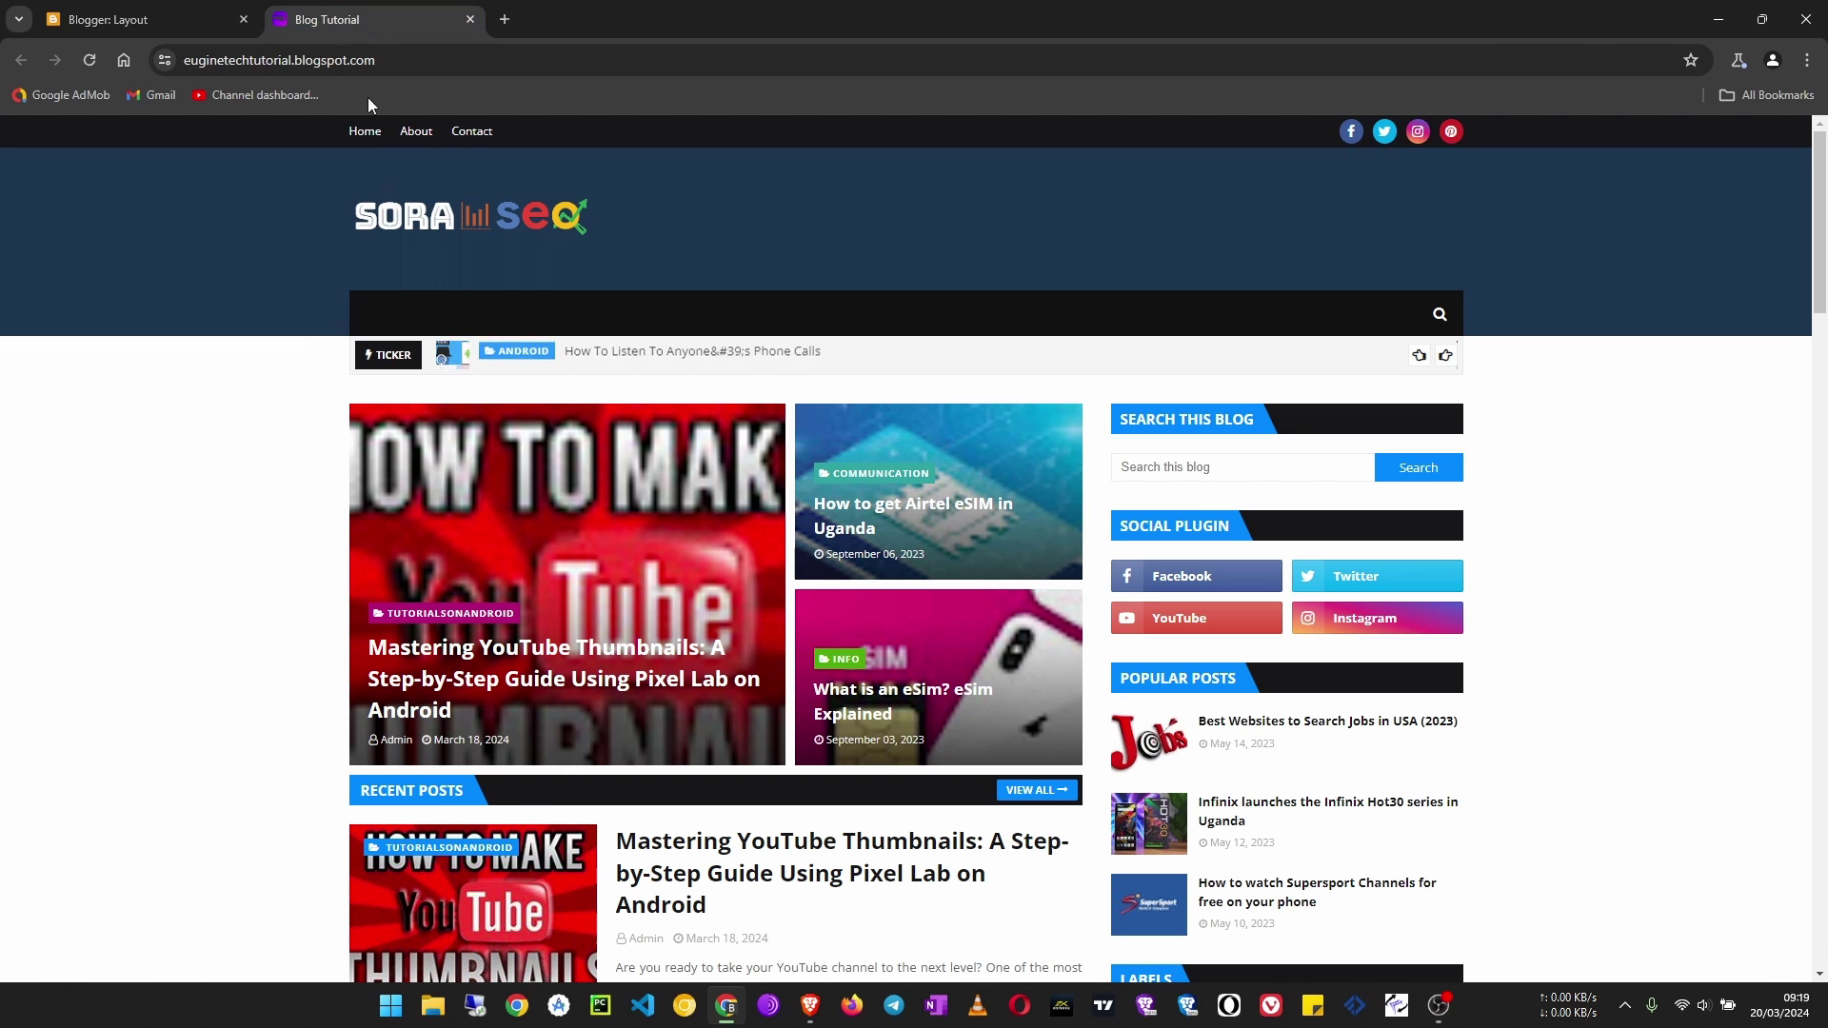
{"action": "scroll", "coordinate": [1047, 571], "scroll_direction": "down", "scroll_amount": 5}
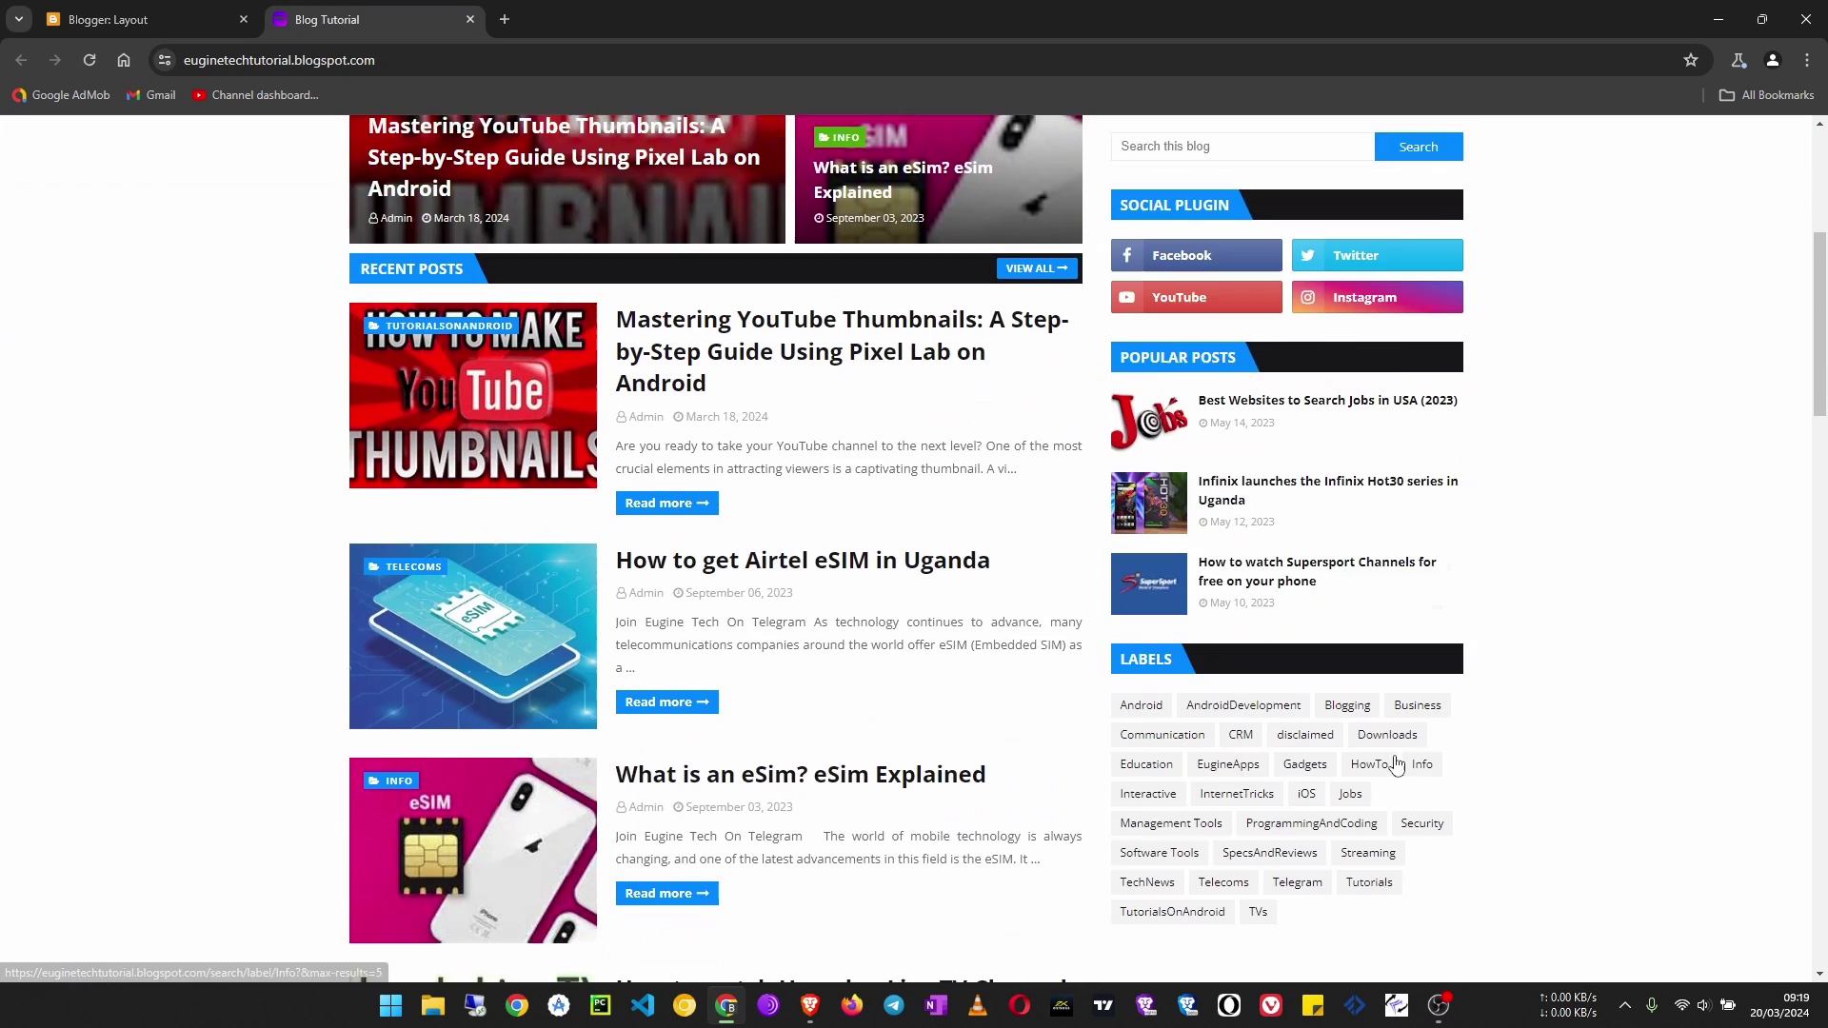
{"action": "scroll", "coordinate": [1197, 631], "scroll_direction": "down", "scroll_amount": 2}
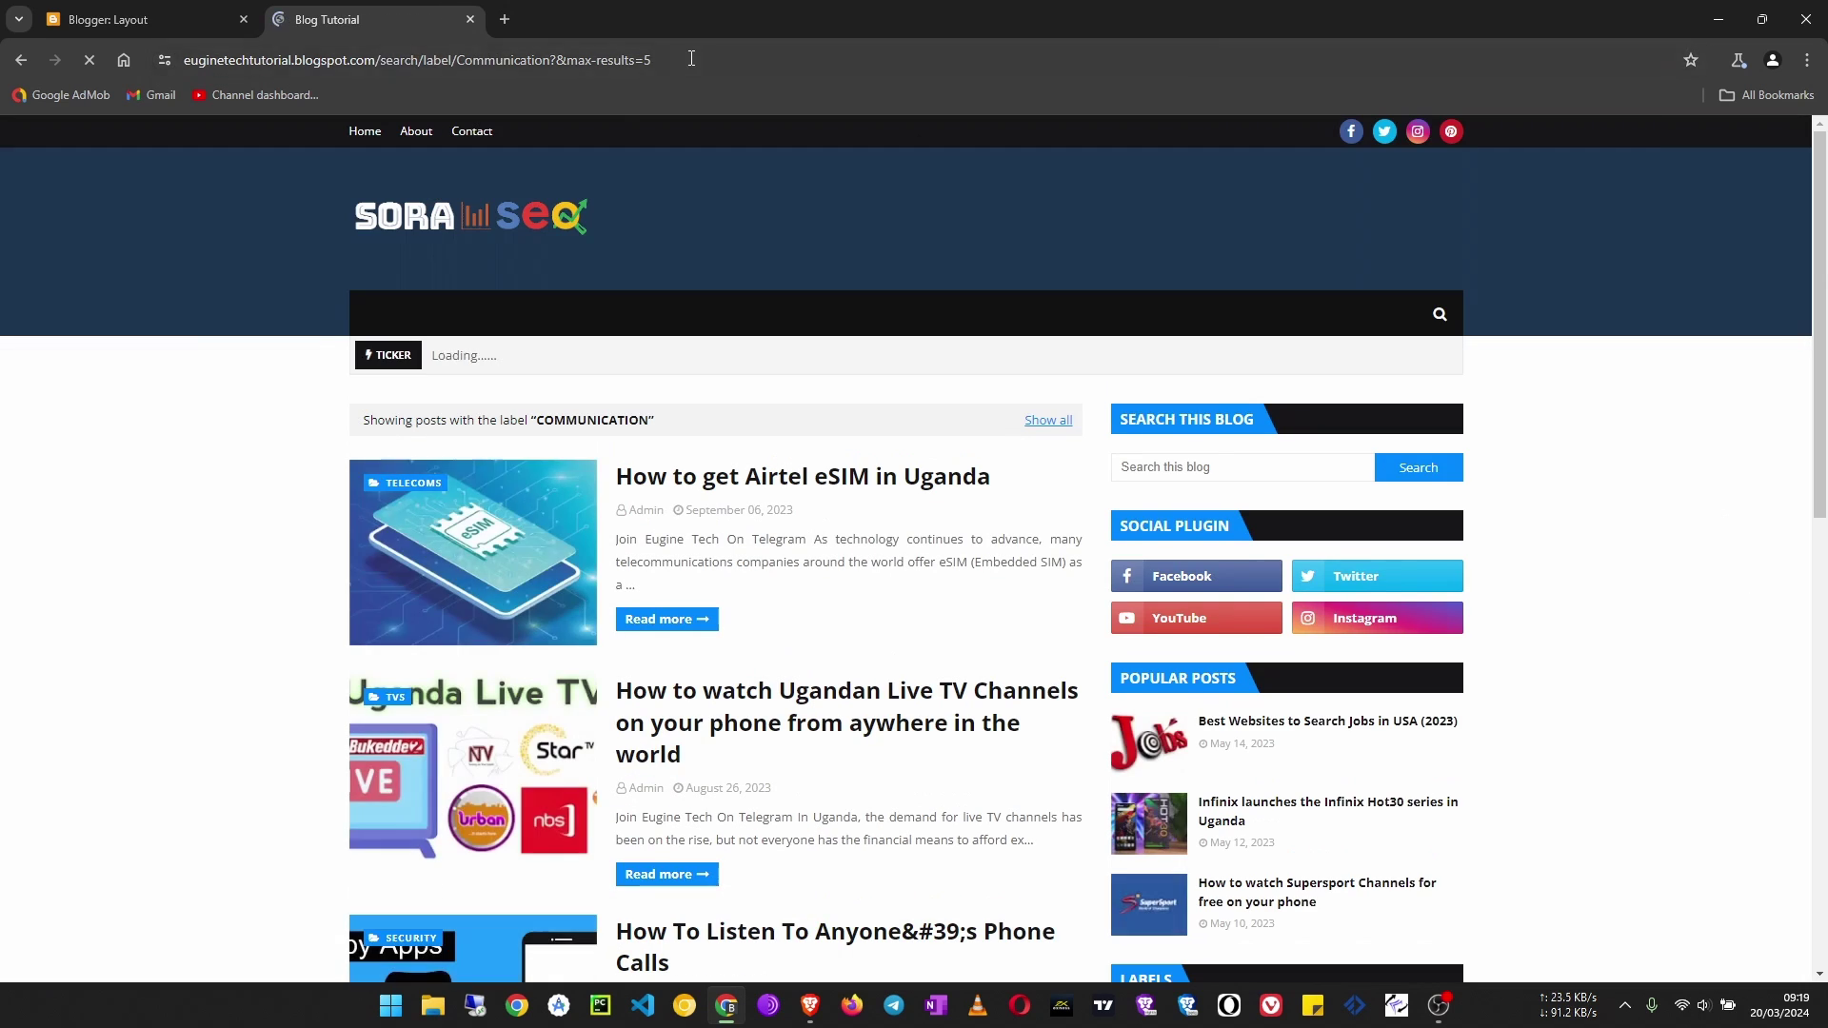
{"action": "left_click", "coordinate": [692, 59]}
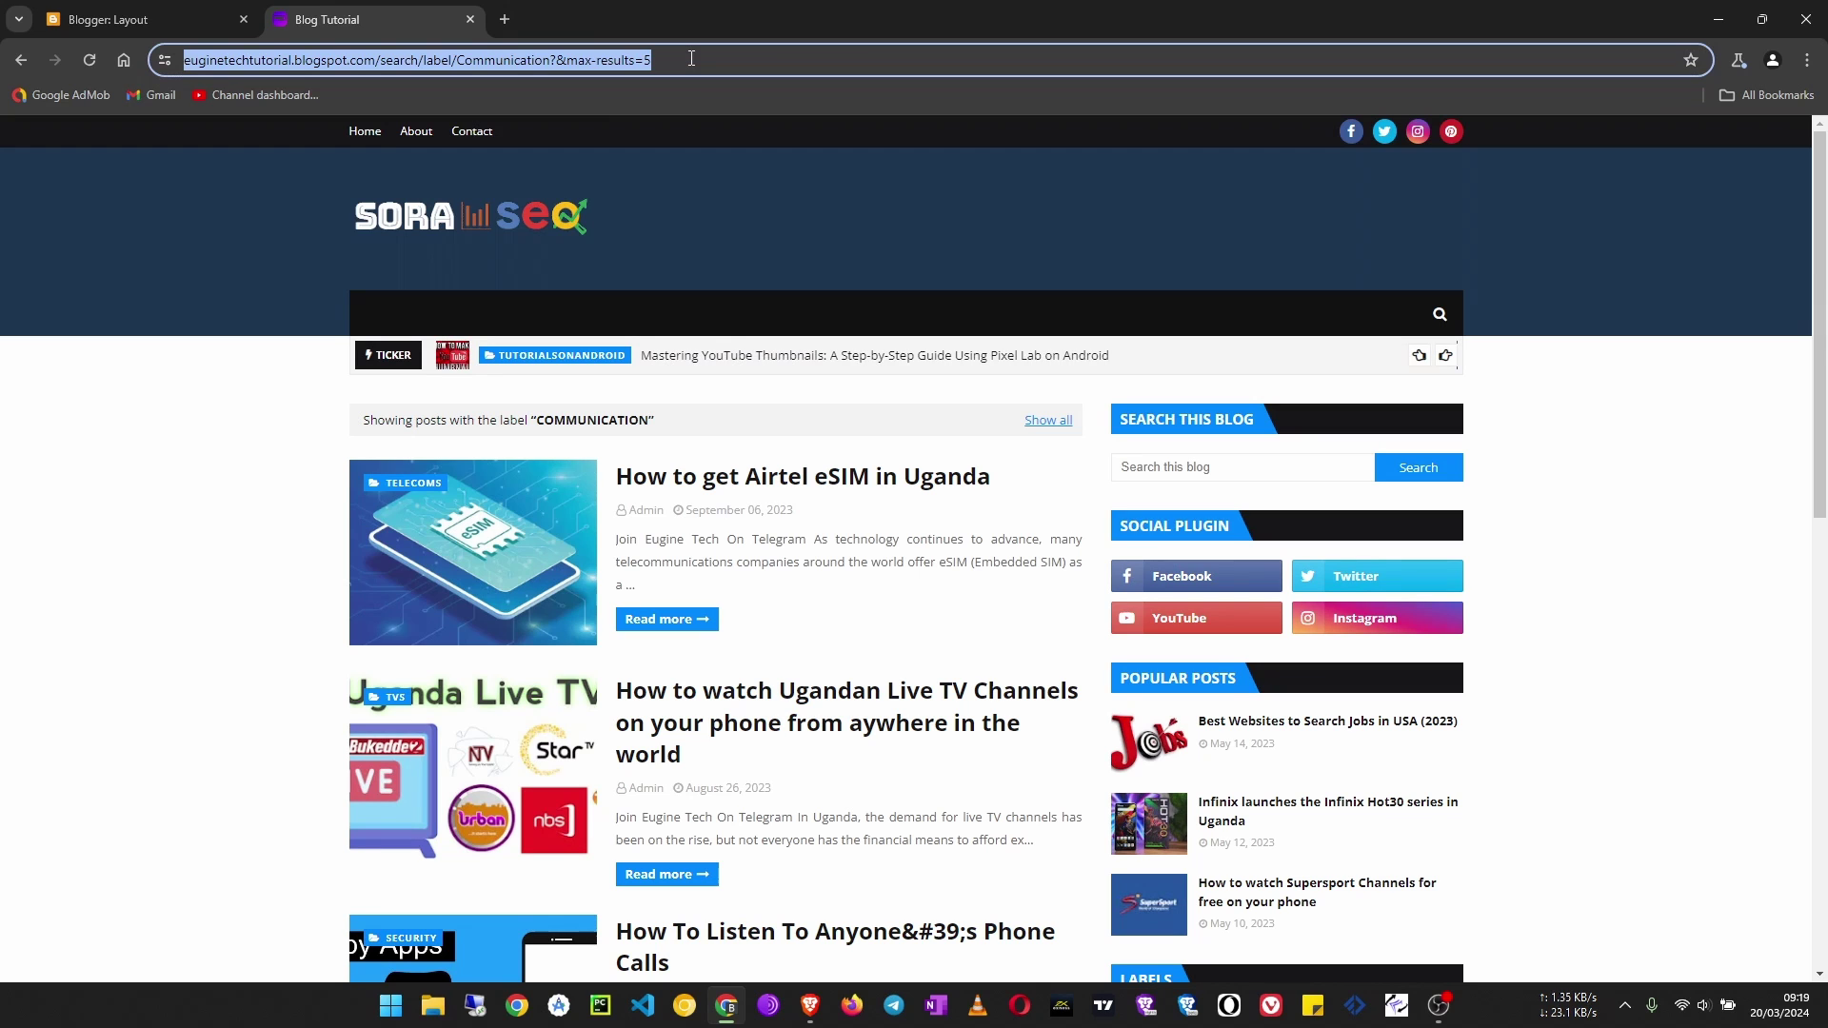
{"action": "key", "text": "BackSpace"}
{"action": "left_click", "coordinate": [191, 21]}
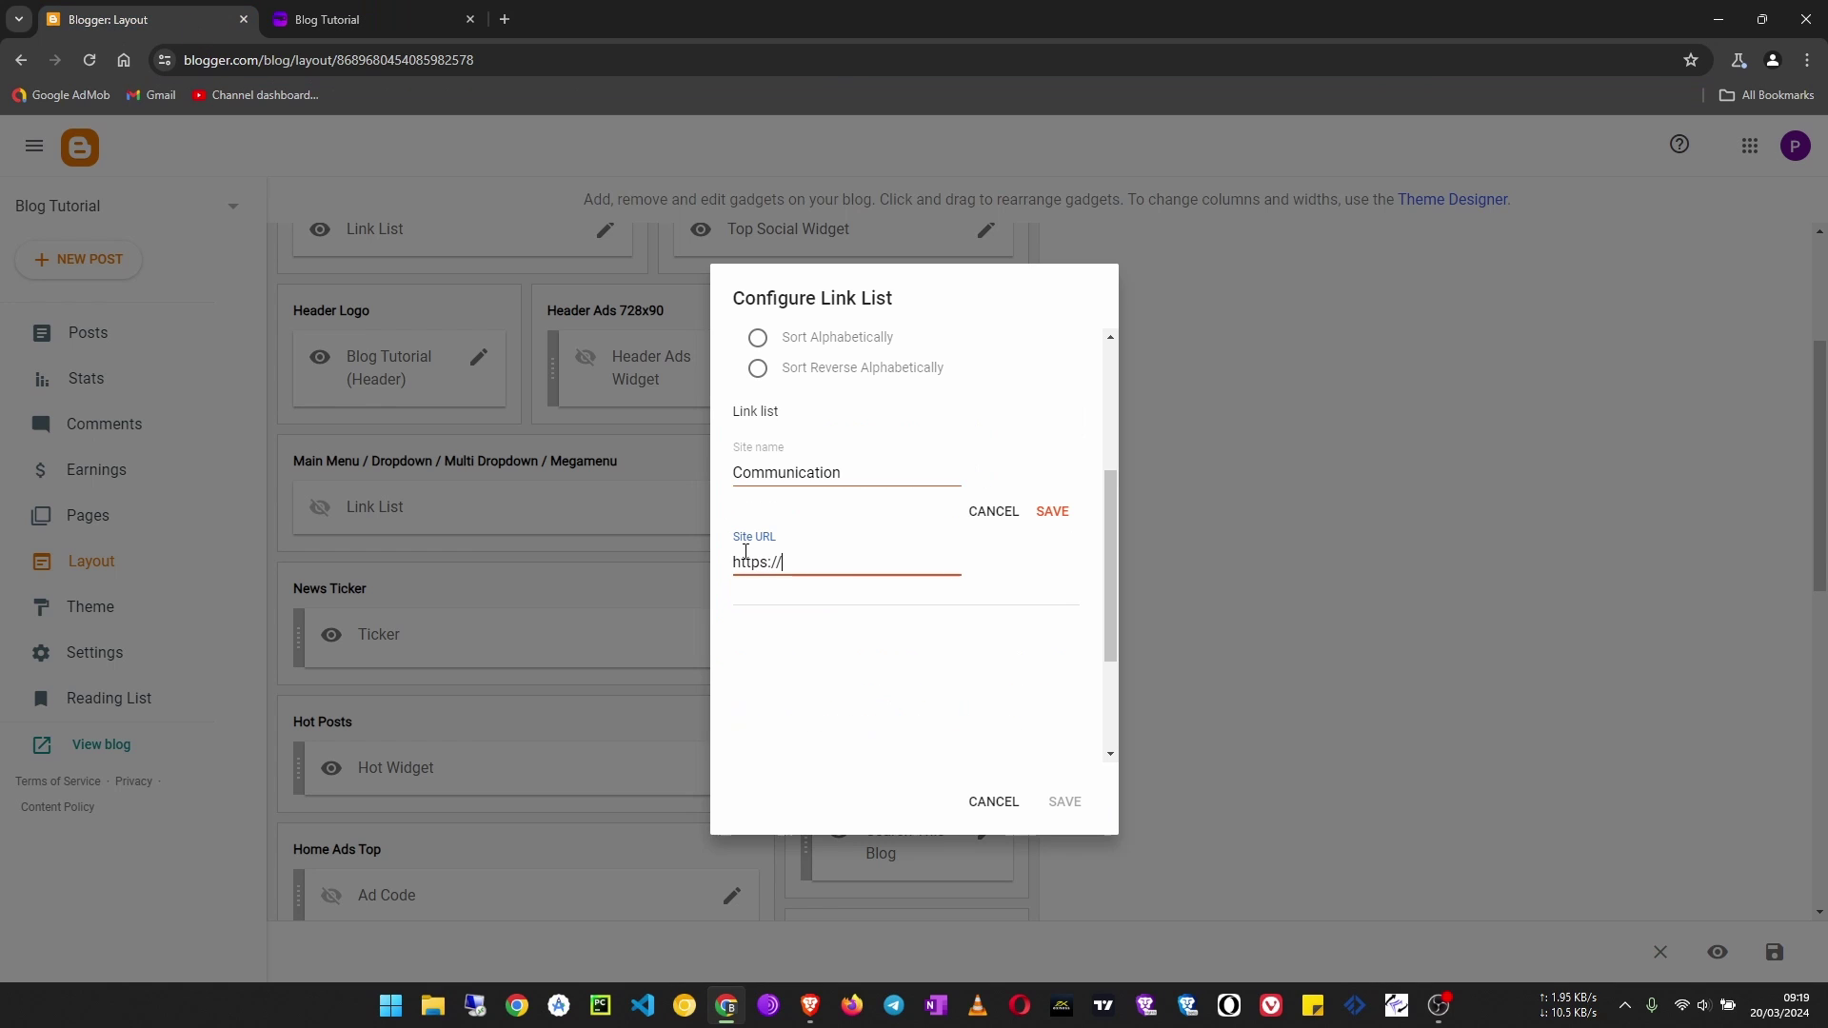
{"action": "key", "text": "ctrl+a"}
{"action": "key", "text": "ctrl+v"}
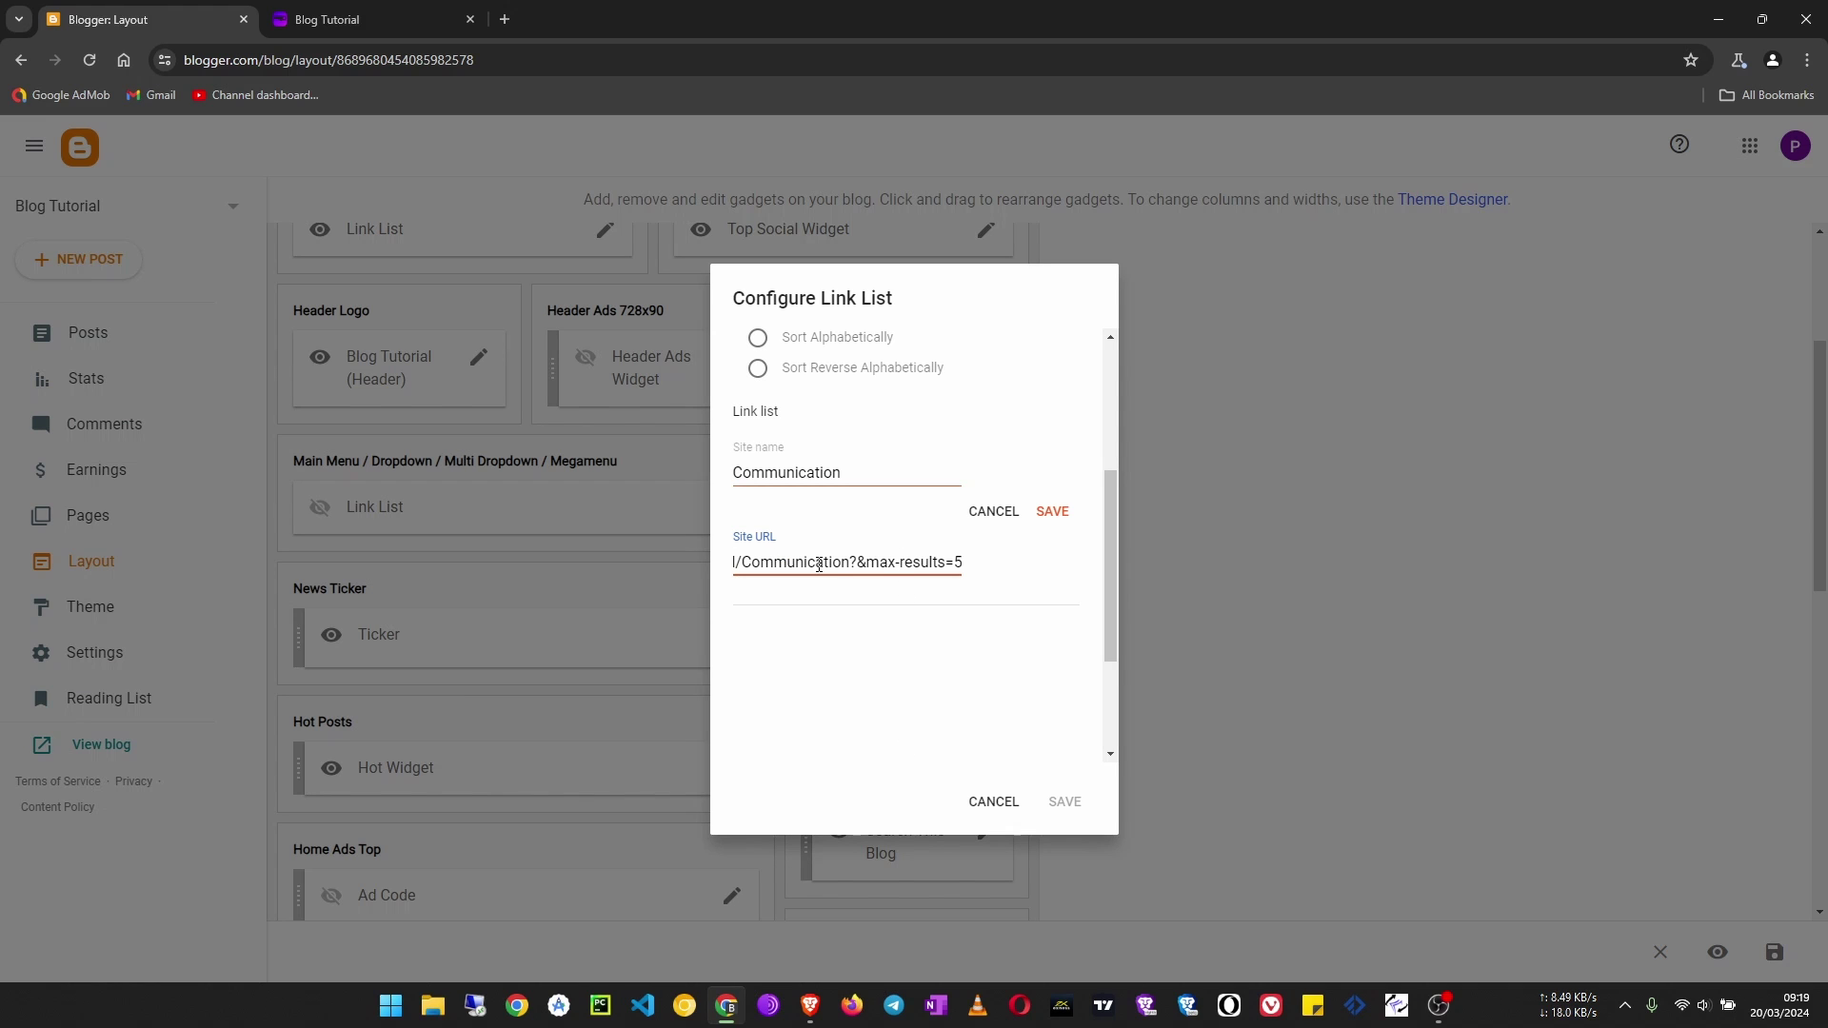
Shorten the Communication item's site URL to /search/label/Communication by removing the blog domain and the ?&max-results=5 ending.
{"action": "key", "text": "Left"}
{"action": "key", "text": "Left"}
{"action": "key", "text": "Left"}
{"action": "key", "text": "Left"}
{"action": "key", "text": "Left"}
{"action": "key", "text": "Left"}
{"action": "key", "text": "Left"}
{"action": "key", "text": "Left"}
{"action": "key", "text": "Left"}
{"action": "key", "text": "Left"}
{"action": "key", "text": "Left"}
{"action": "key", "text": "Left"}
{"action": "key", "text": "Left"}
{"action": "key", "text": "Left"}
{"action": "key", "text": "Left"}
{"action": "key", "text": "Left"}
{"action": "key", "text": "Left"}
{"action": "key", "text": "Left"}
{"action": "key", "text": "Left"}
{"action": "key", "text": "Left"}
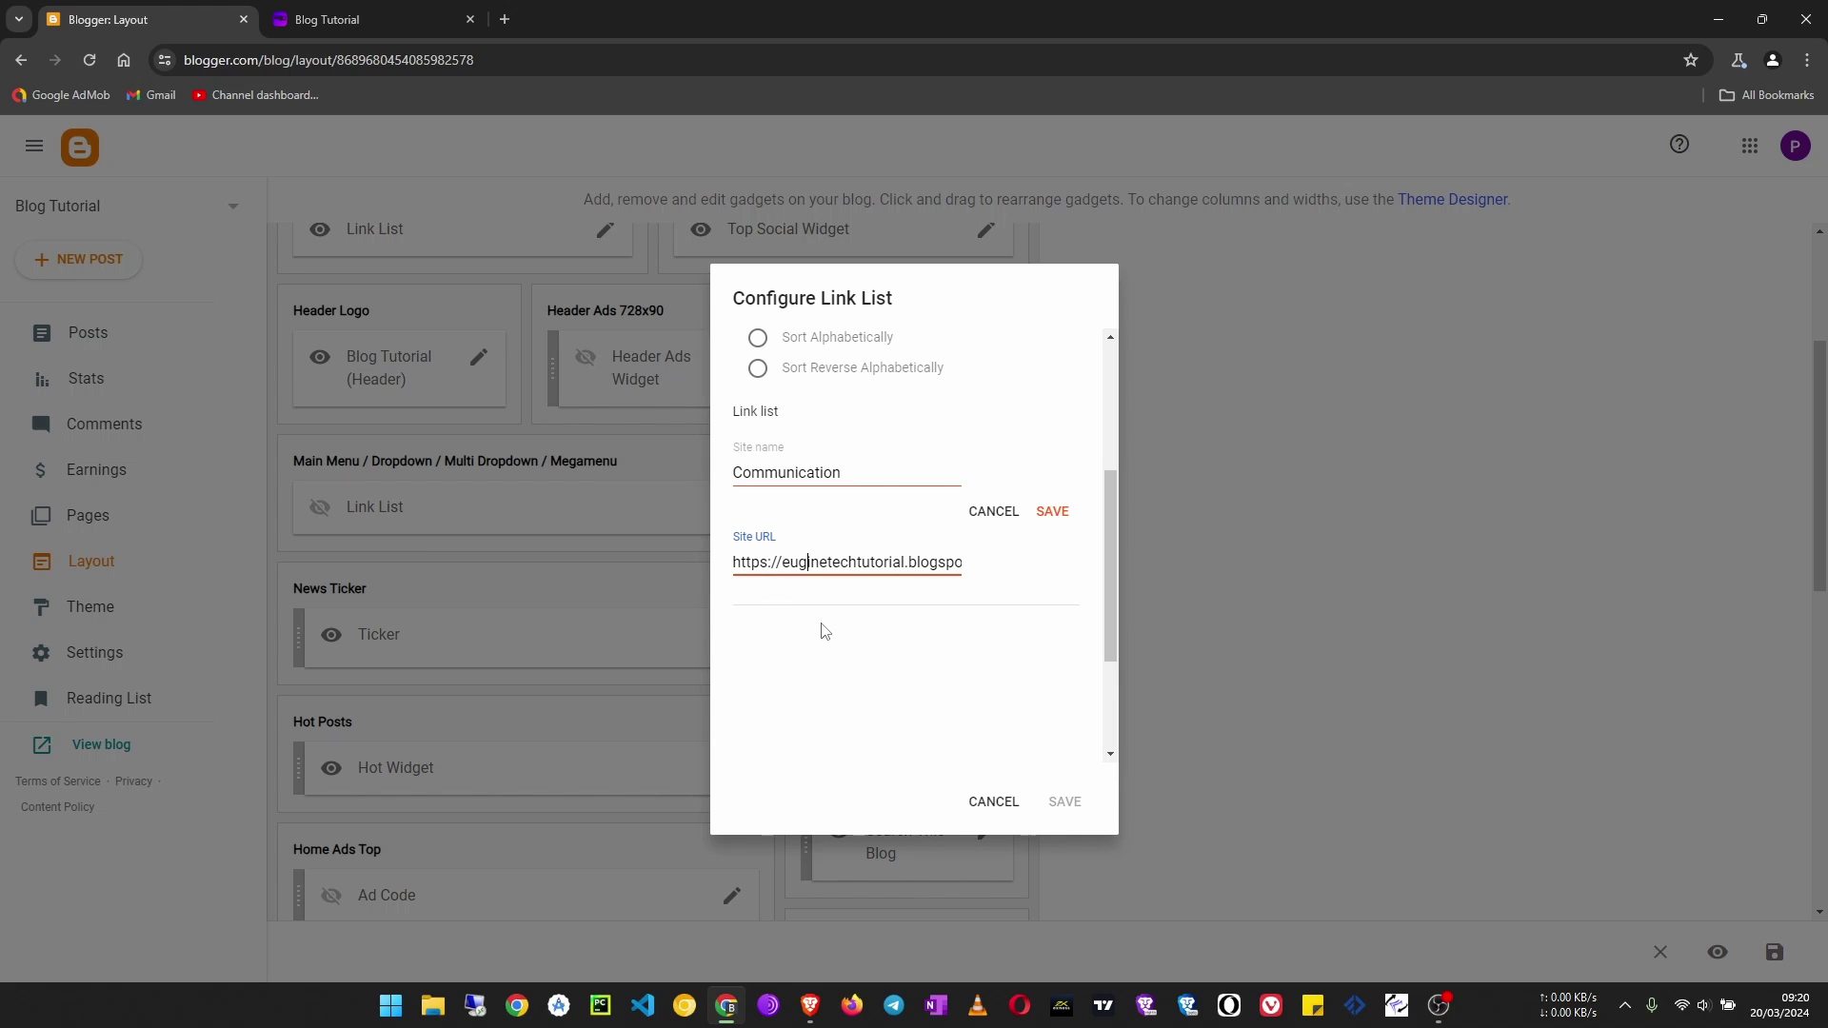
{"action": "key", "text": "End"}
{"action": "type", "text": "/searc"}
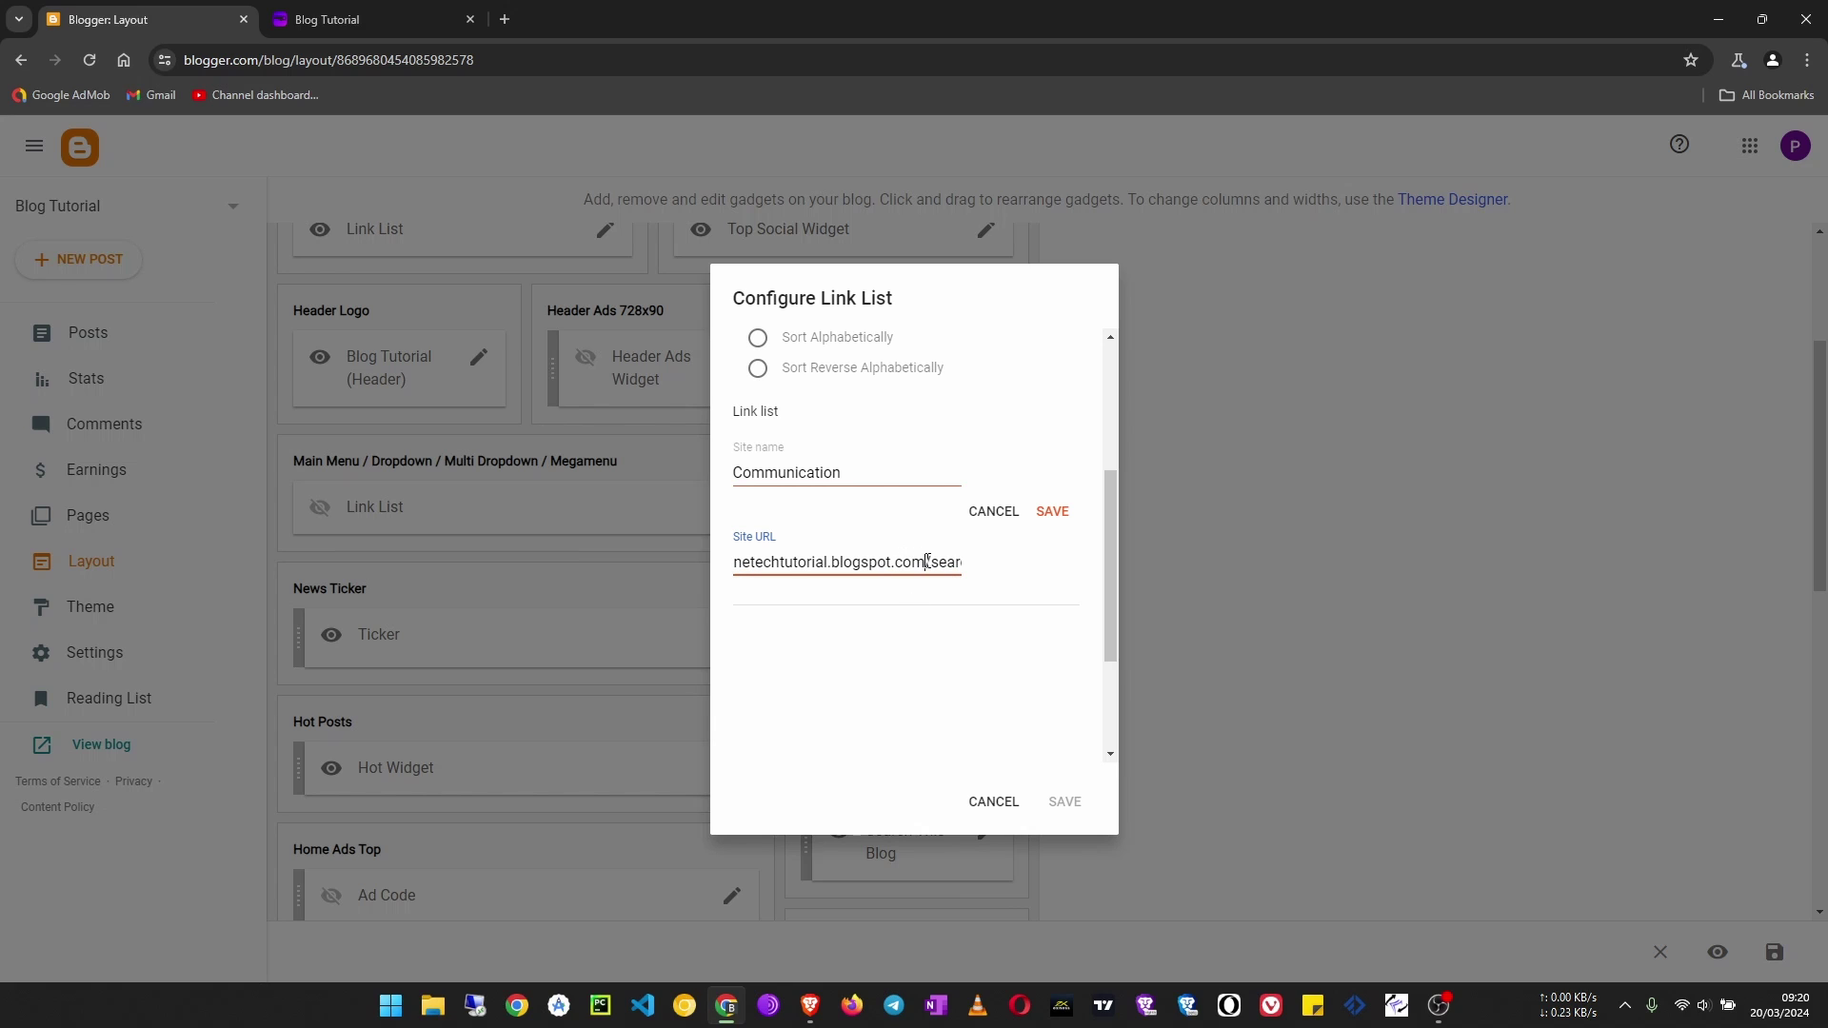
{"action": "left_click_drag", "start_coordinate": [927, 562], "coordinate": [519, 564]}
{"action": "key", "text": "ctrl+v"}
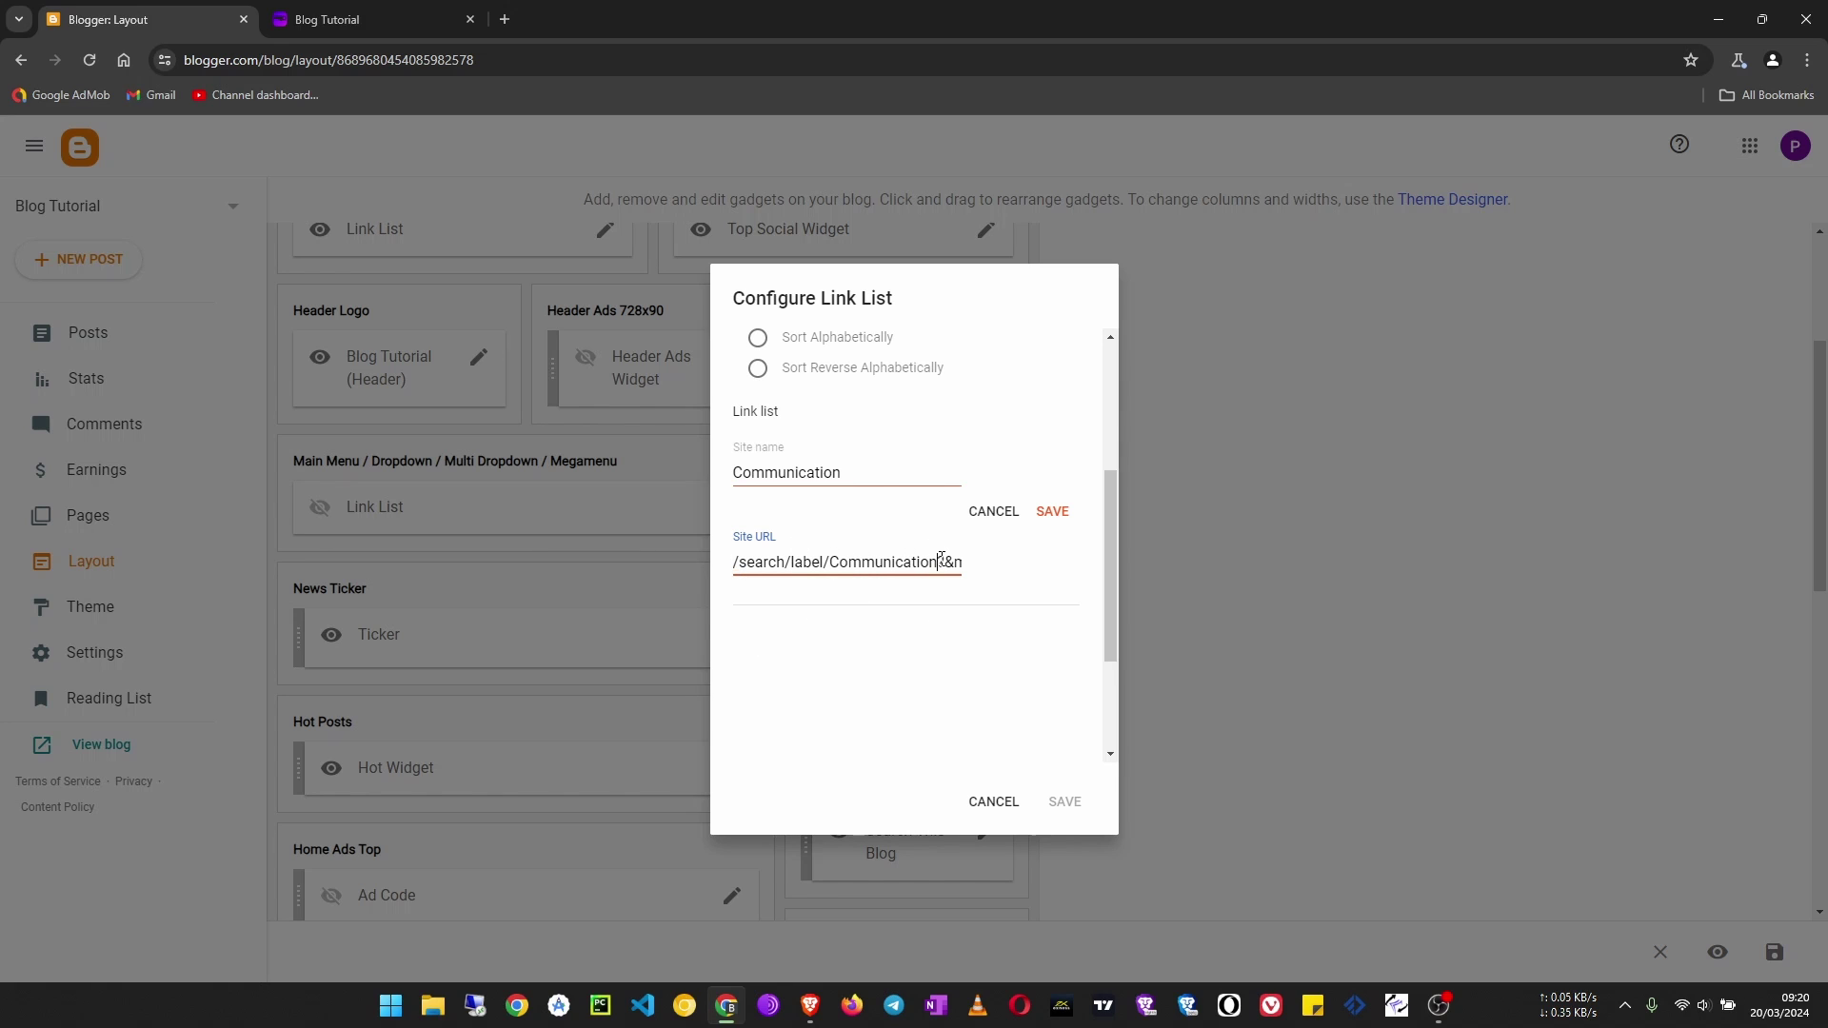
{"action": "left_click_drag", "start_coordinate": [941, 562], "coordinate": [1206, 581]}
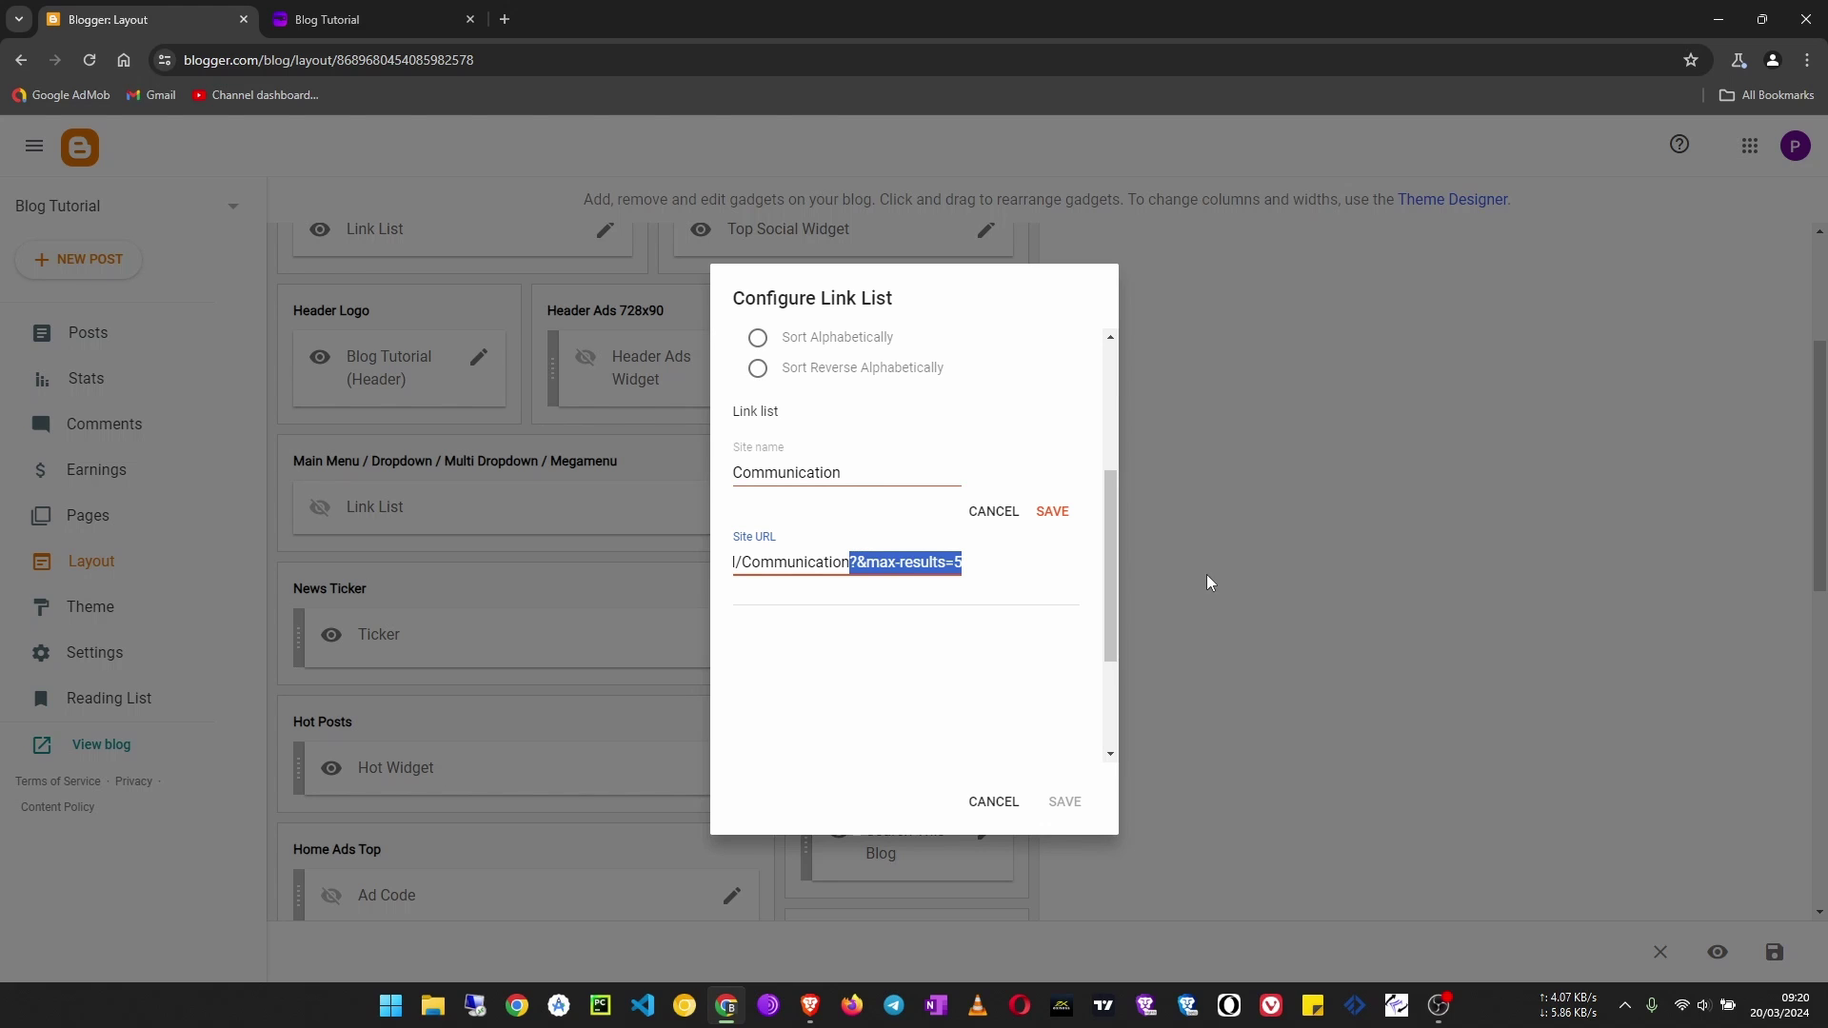
{"action": "key", "text": "BackSpace"}
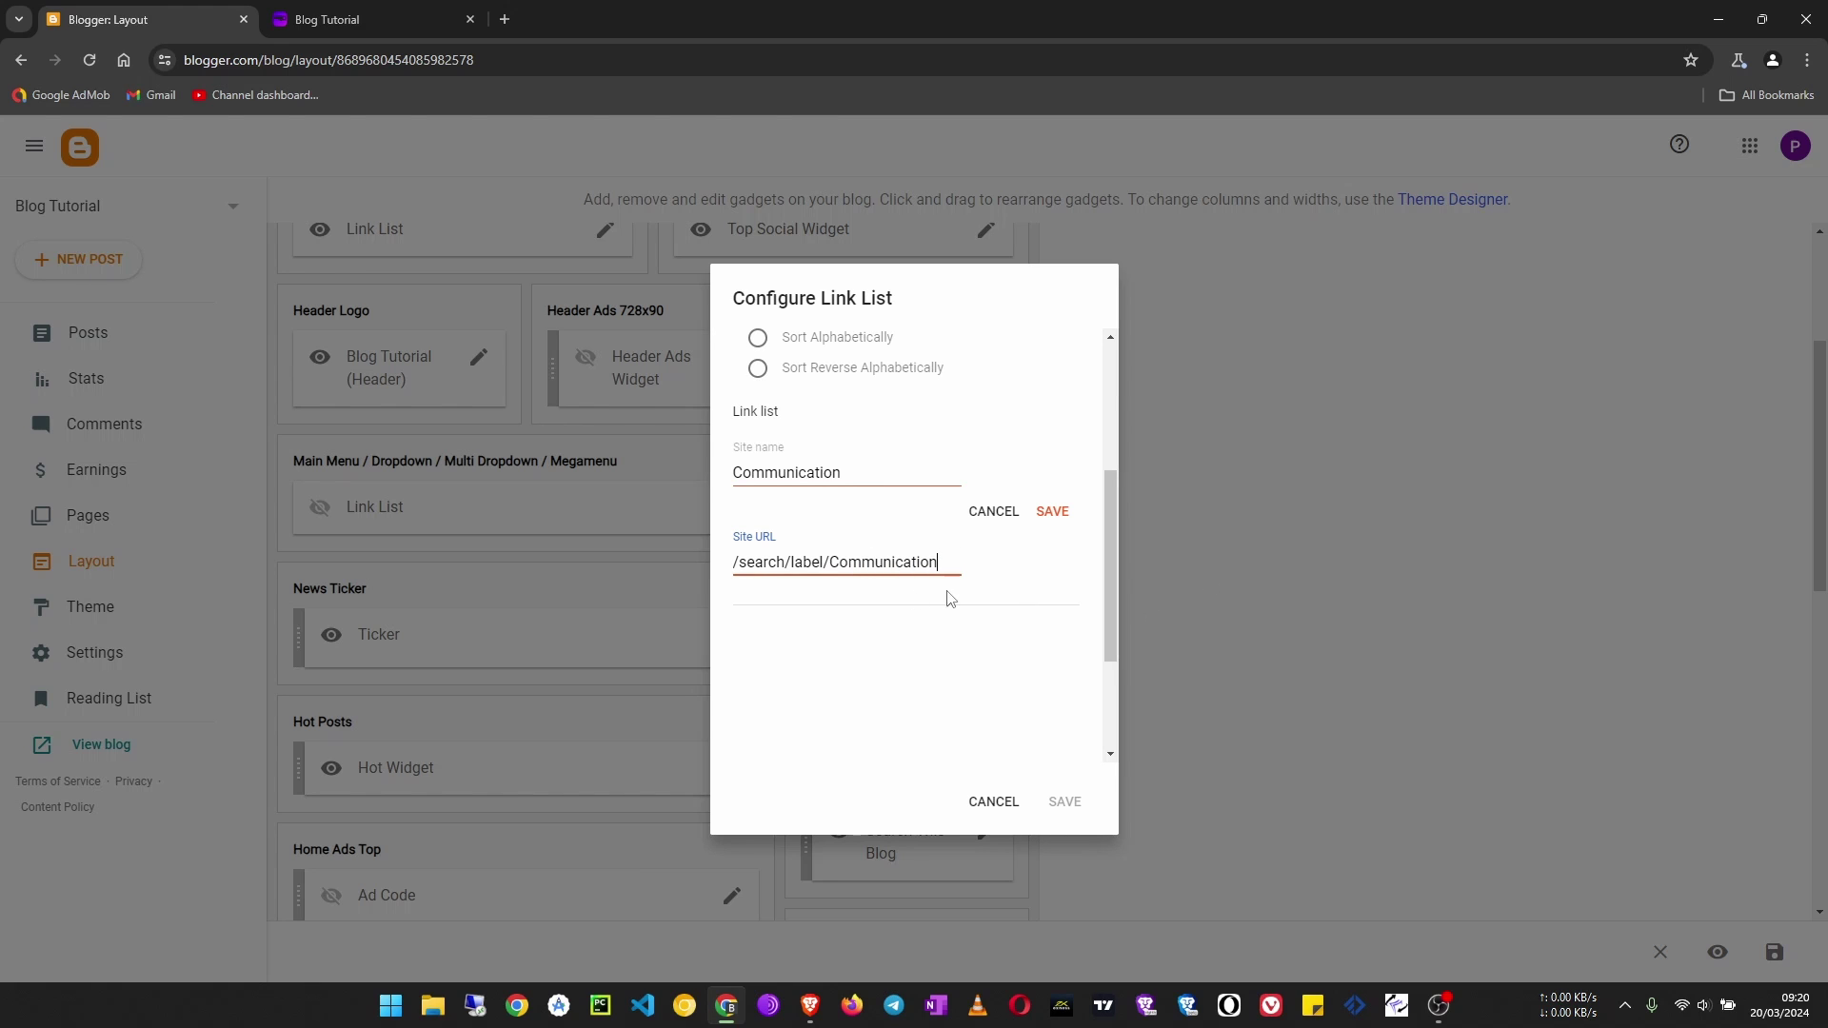
Save the Communication item and the main menu Link List.
{"action": "scroll", "coordinate": [807, 612], "scroll_direction": "up", "scroll_amount": 1}
{"action": "scroll", "coordinate": [807, 612], "scroll_direction": "down", "scroll_amount": 2}
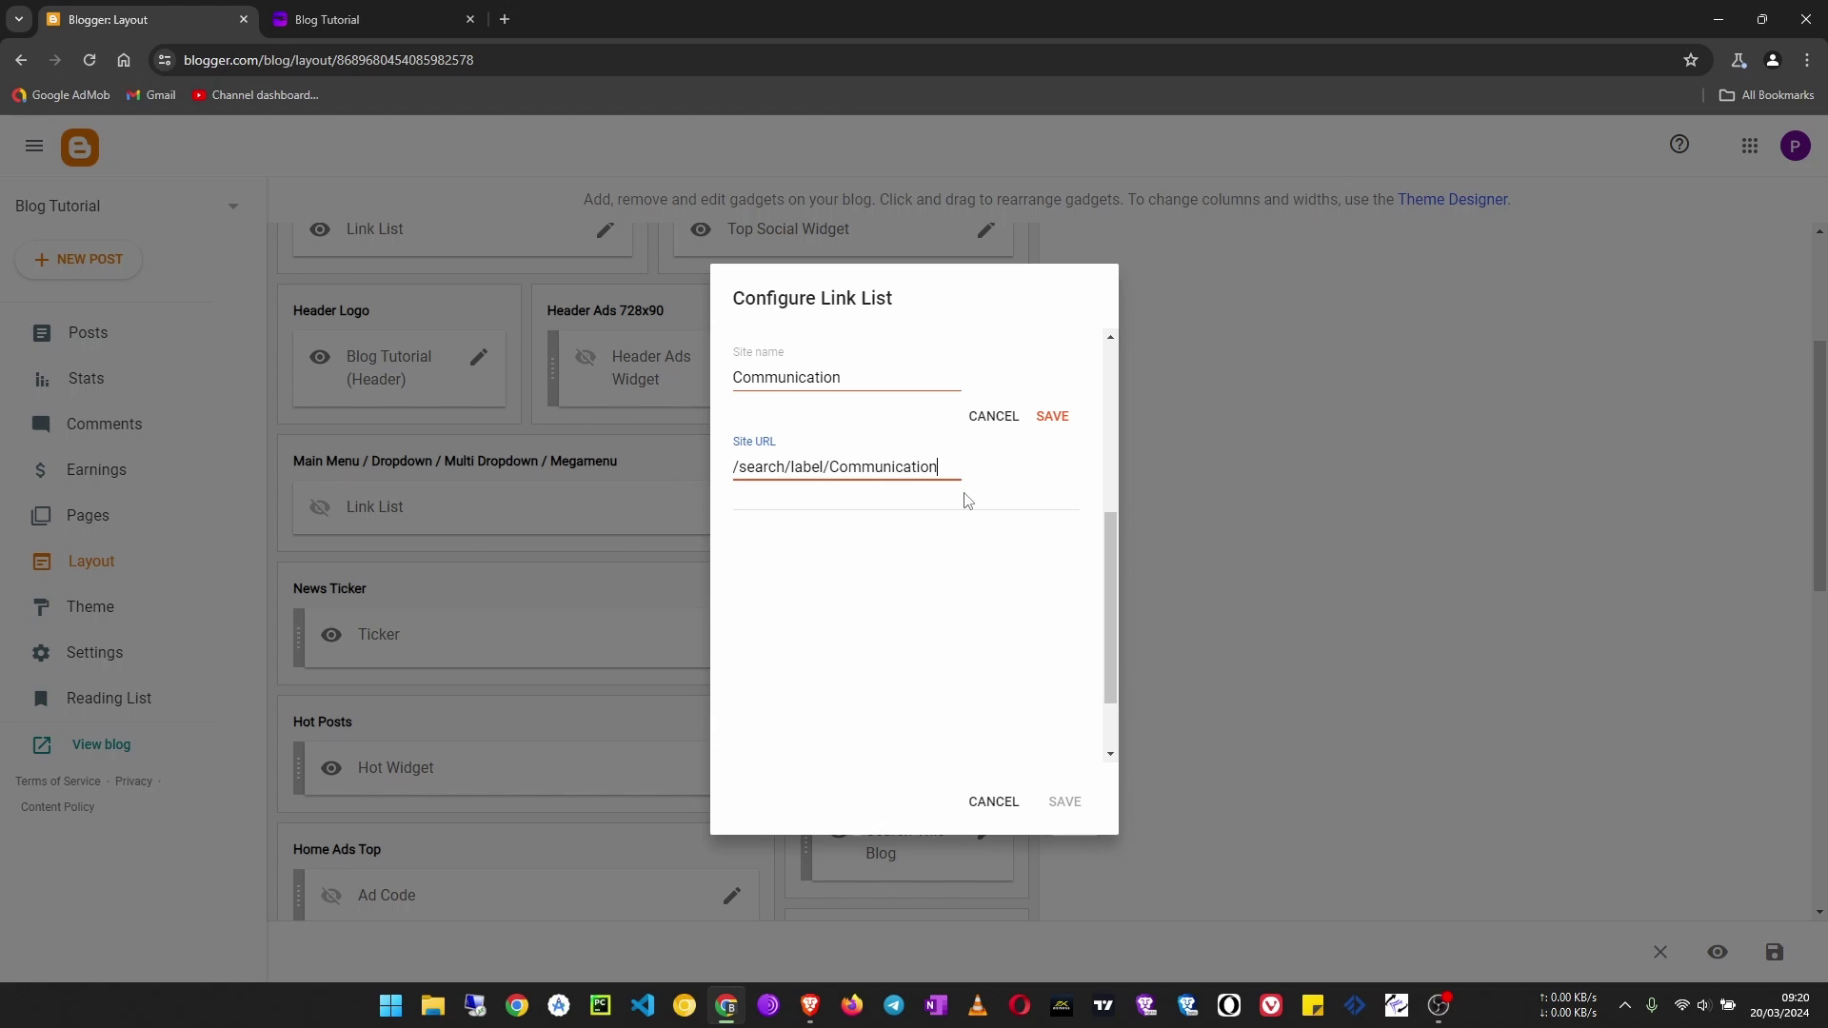
{"action": "scroll", "coordinate": [966, 510], "scroll_direction": "up", "scroll_amount": 1}
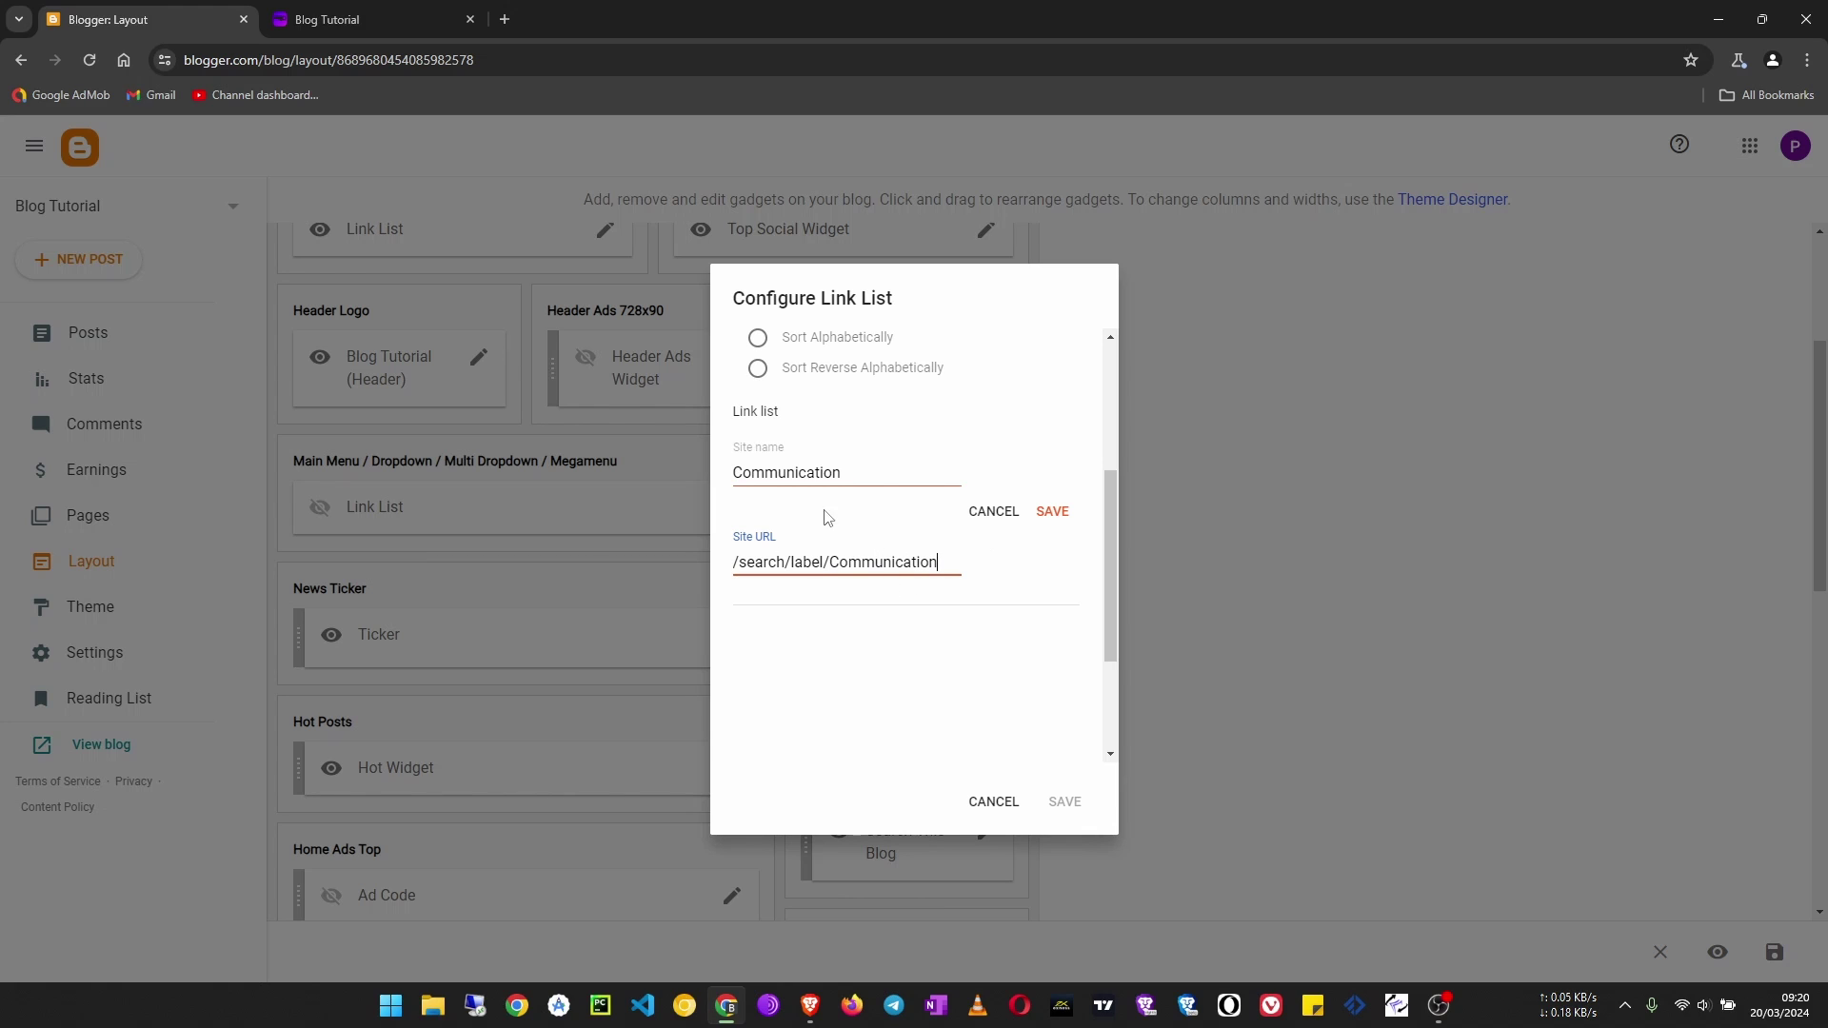
{"action": "left_click", "coordinate": [1051, 513]}
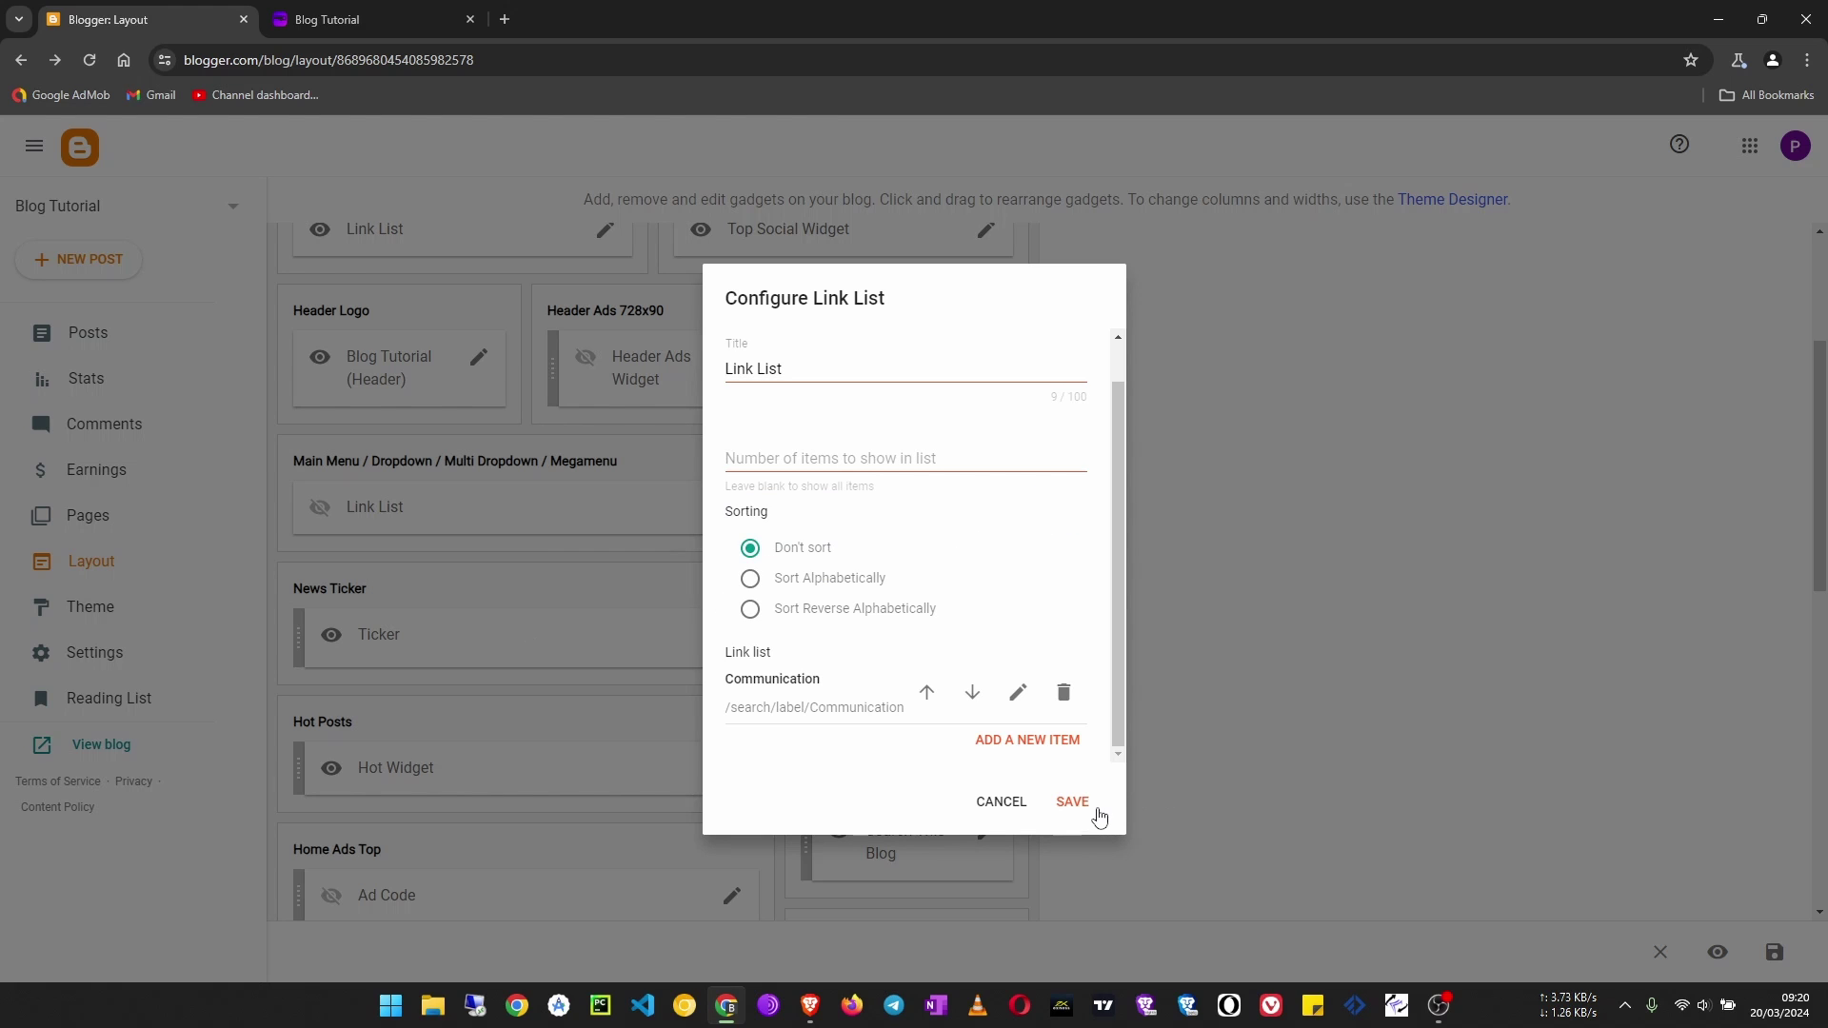
{"action": "left_click", "coordinate": [1070, 803]}
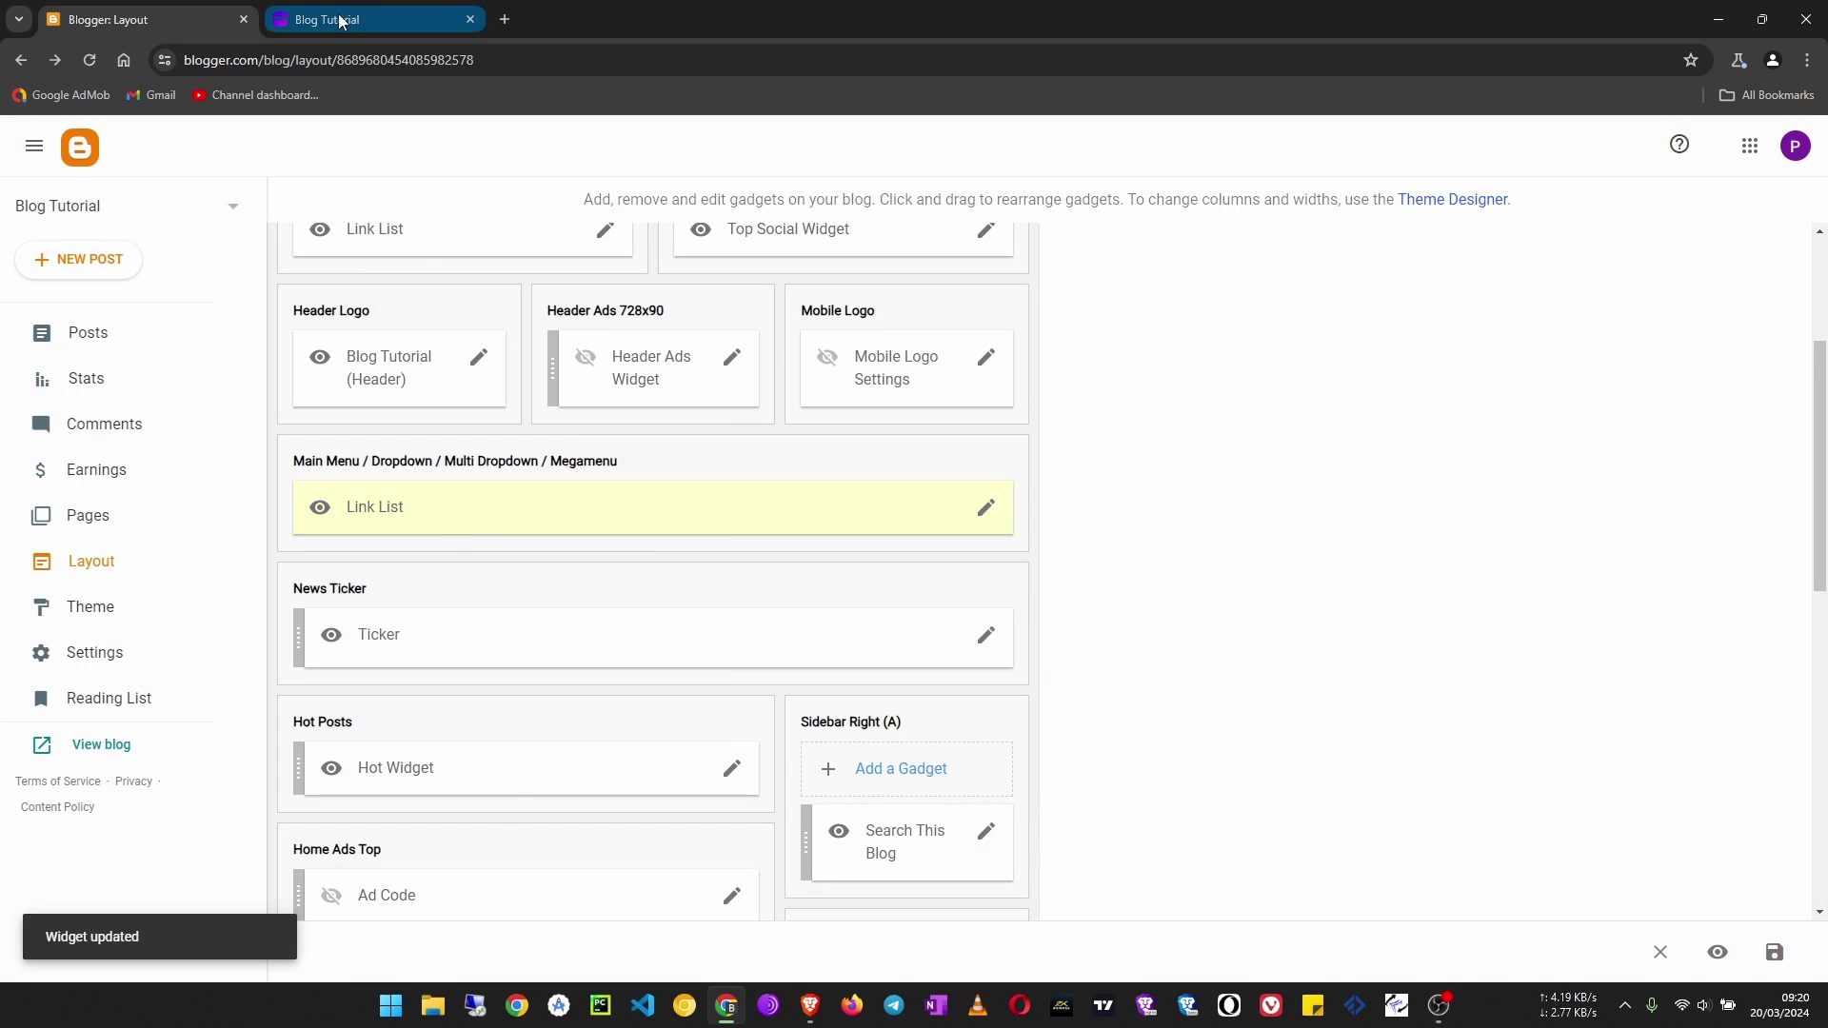
Reload the live blog's home page and check the Communication link in the main menu bar.
{"action": "left_click", "coordinate": [329, 19]}
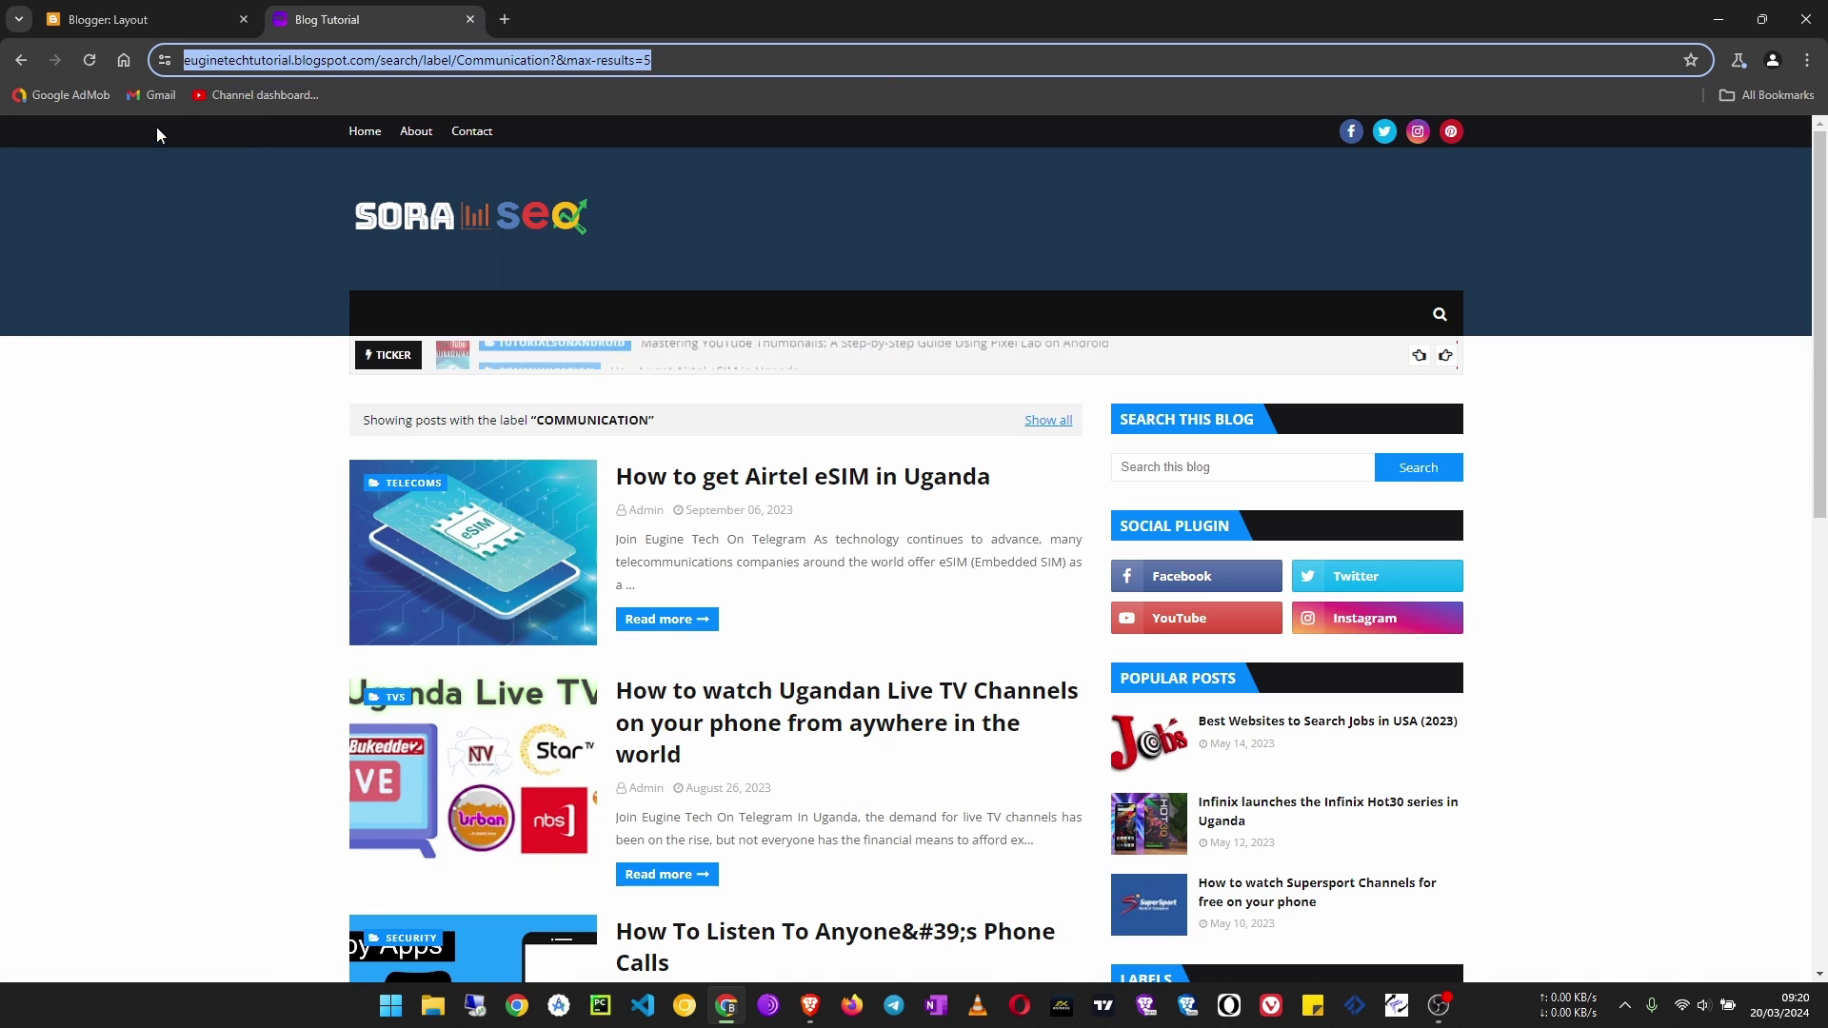
{"action": "left_click", "coordinate": [95, 64]}
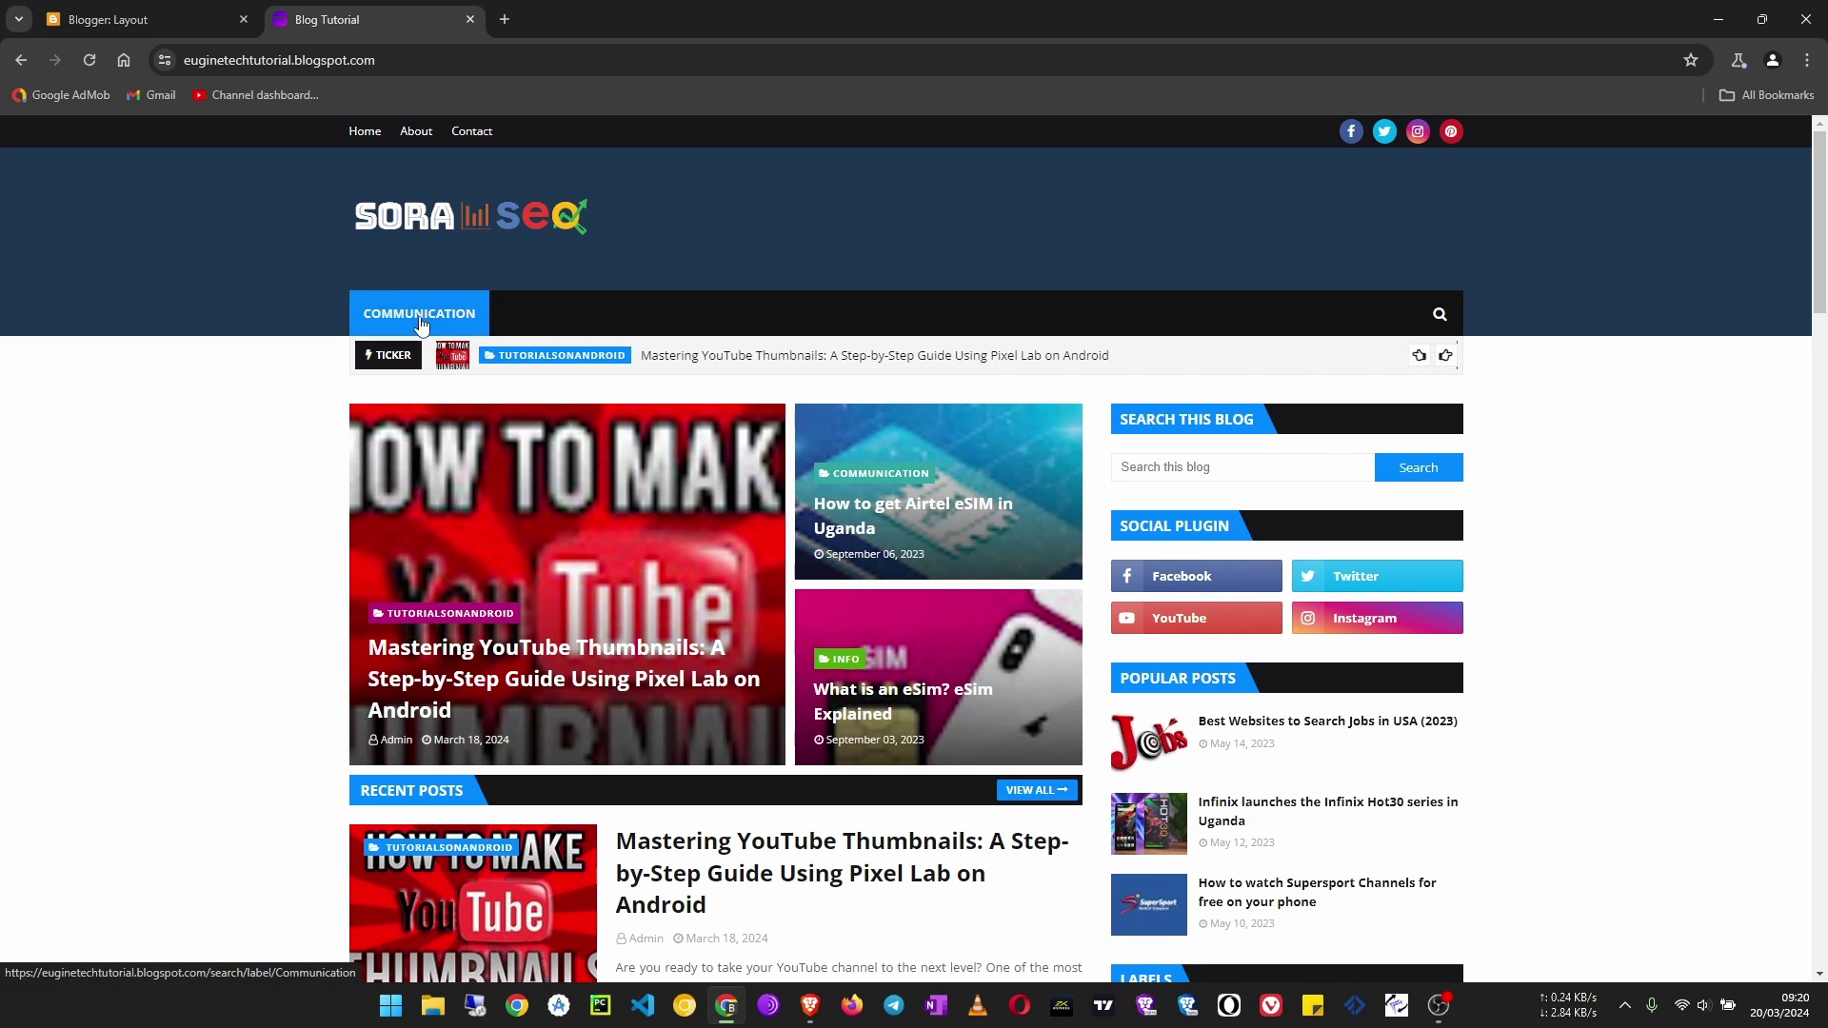
{"action": "scroll", "coordinate": [235, 520], "scroll_direction": "down", "scroll_amount": 4}
{"action": "scroll", "coordinate": [235, 520], "scroll_direction": "up", "scroll_amount": 4}
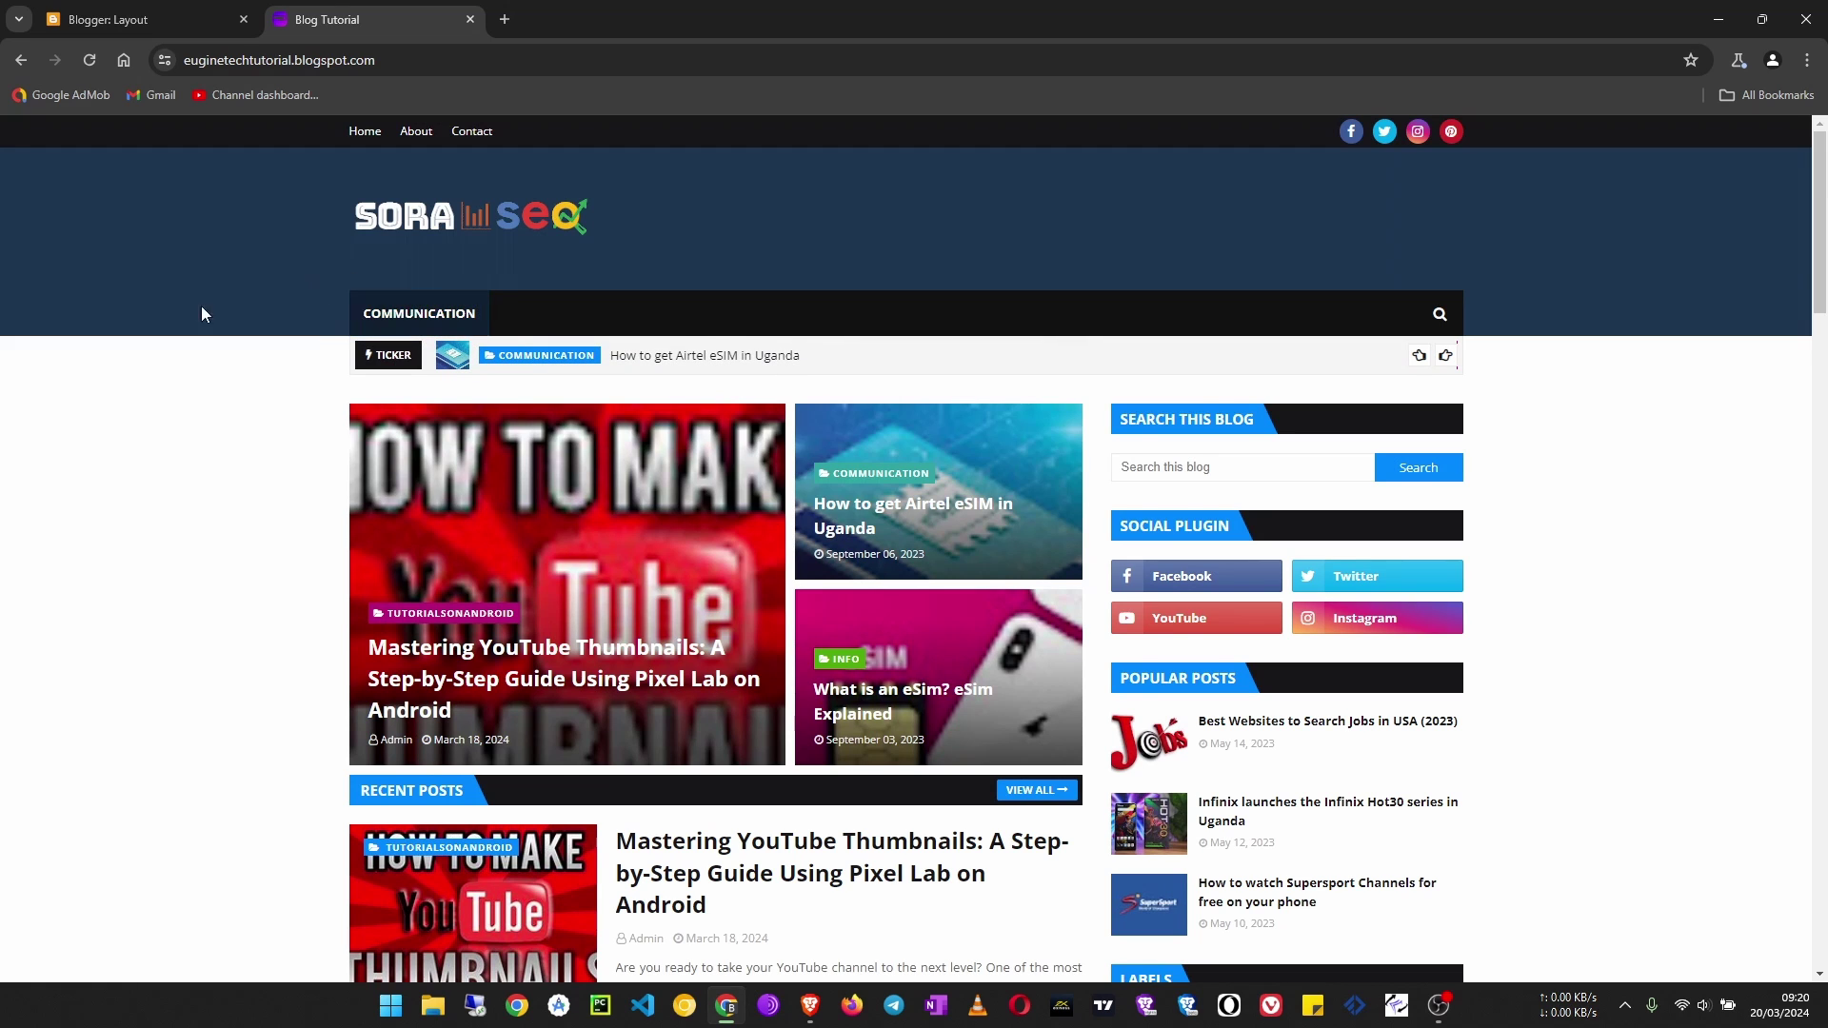
Add a Home item with the site URL / to the main menu's Link List in the blog layout.
{"action": "left_click", "coordinate": [131, 18]}
{"action": "scroll", "coordinate": [462, 400], "scroll_direction": "up", "scroll_amount": 1}
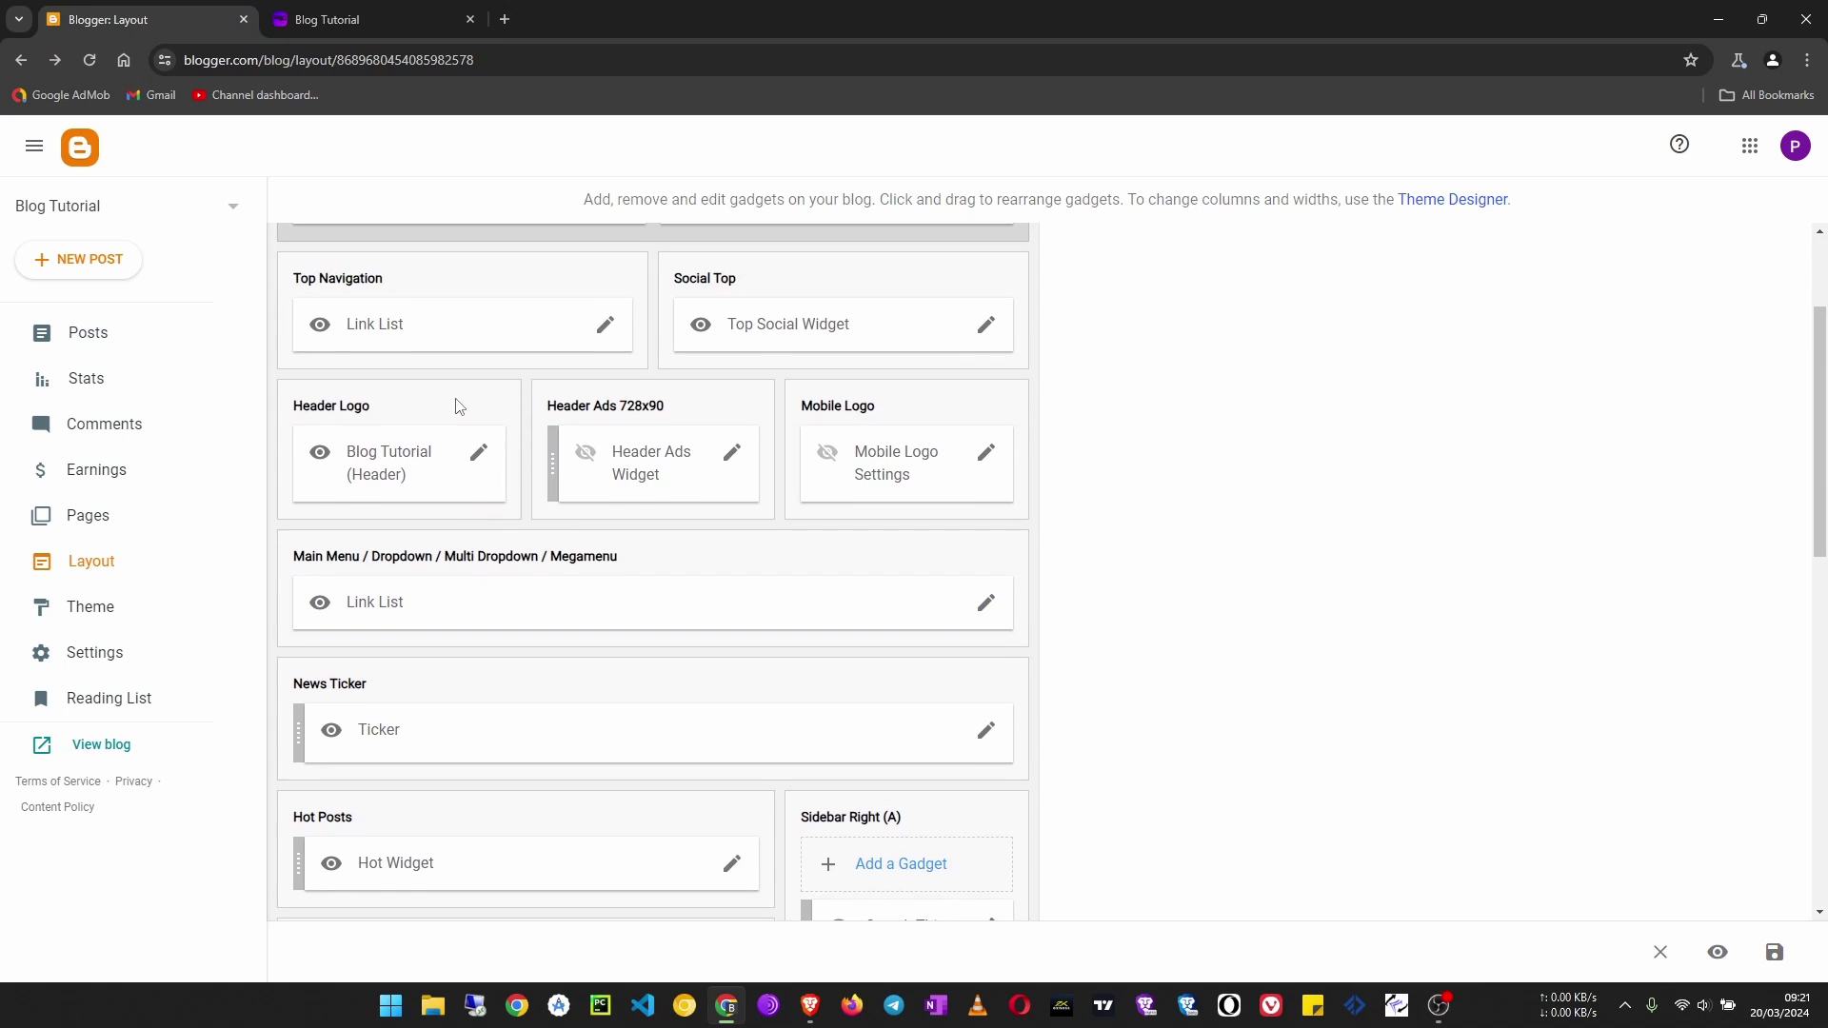
{"action": "left_click", "coordinate": [981, 605]}
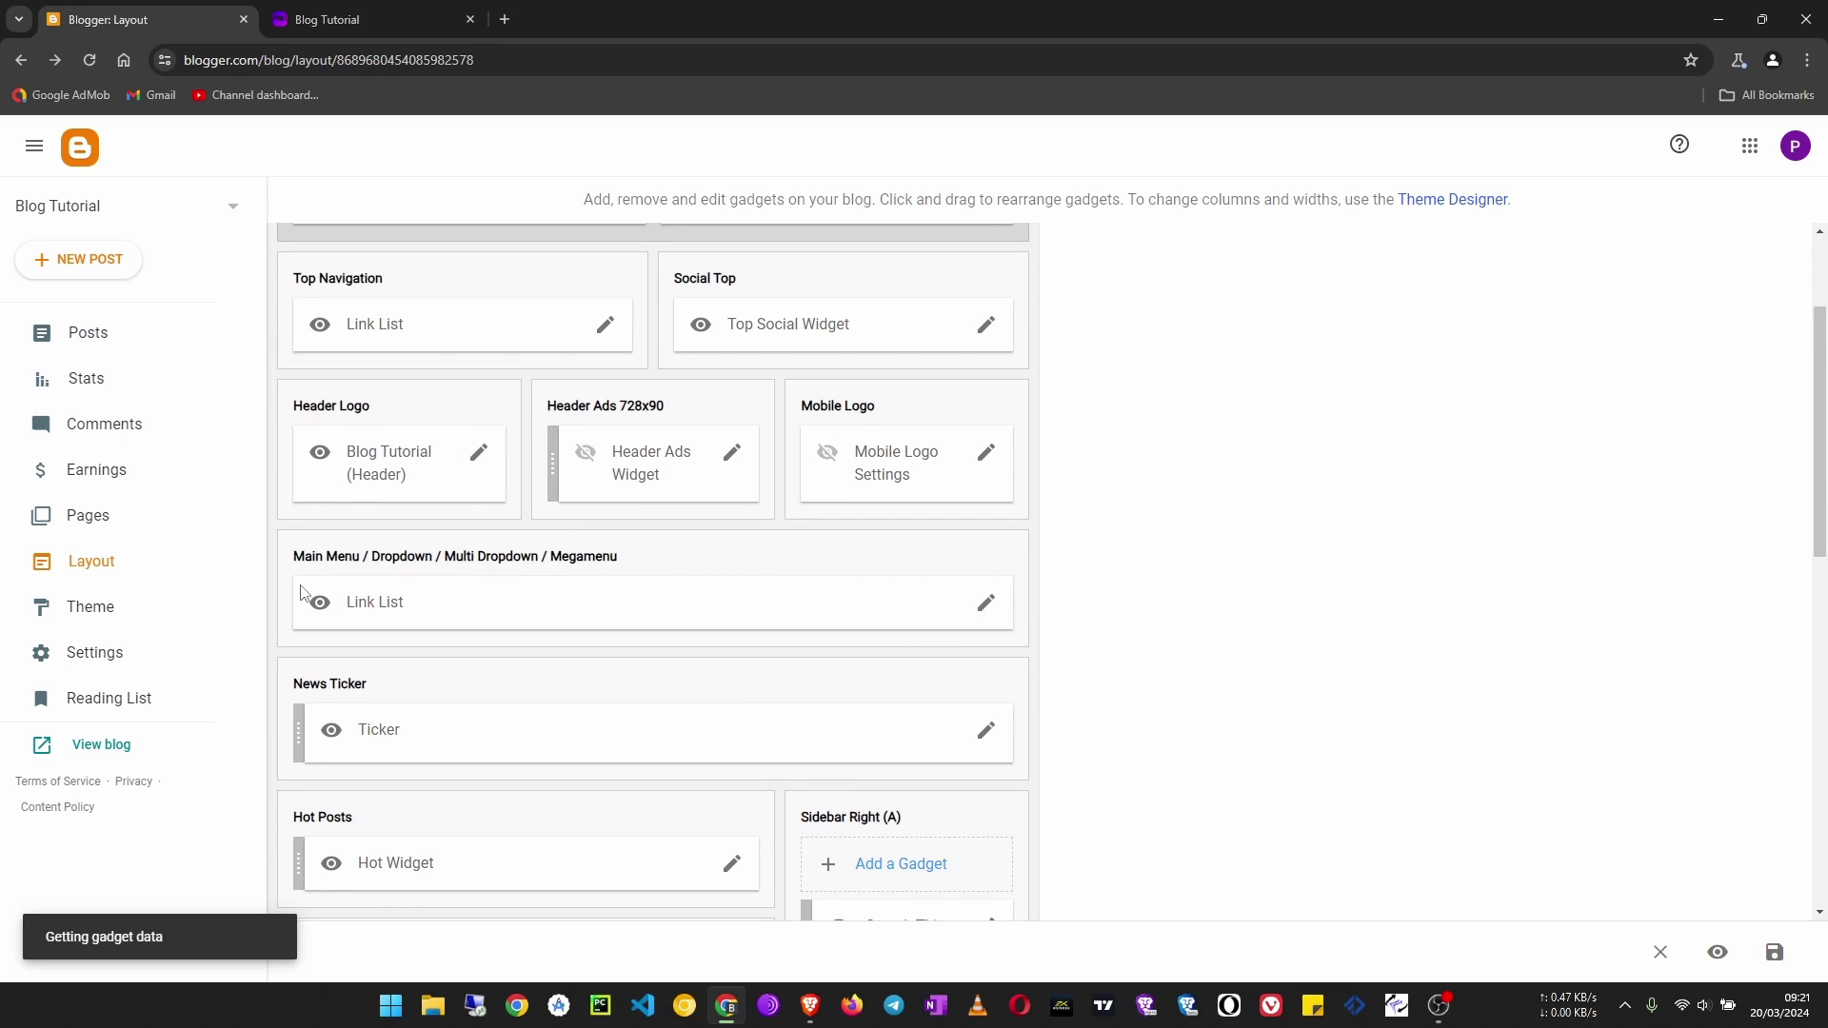
{"action": "scroll", "coordinate": [821, 576], "scroll_direction": "down", "scroll_amount": 1}
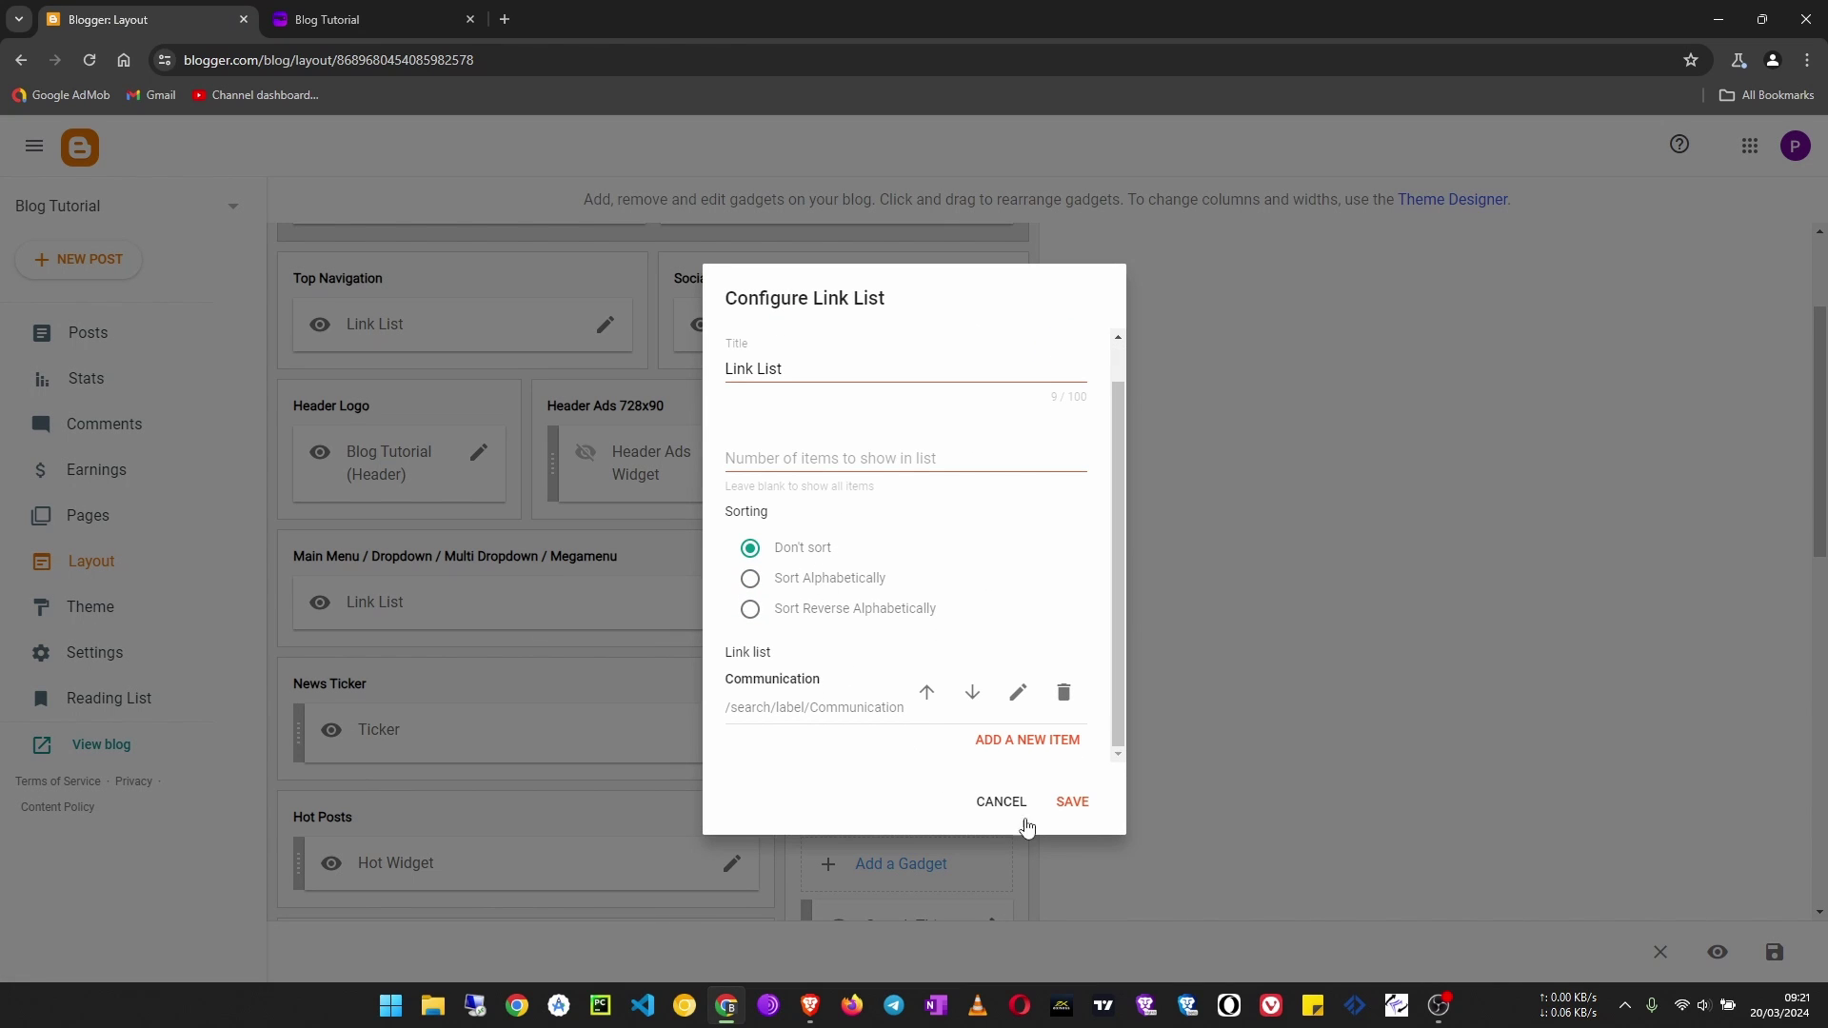
{"action": "left_click", "coordinate": [1023, 742]}
{"action": "scroll", "coordinate": [776, 610], "scroll_direction": "down", "scroll_amount": 3}
{"action": "left_click", "coordinate": [803, 492]}
{"action": "type", "text": "Home"}
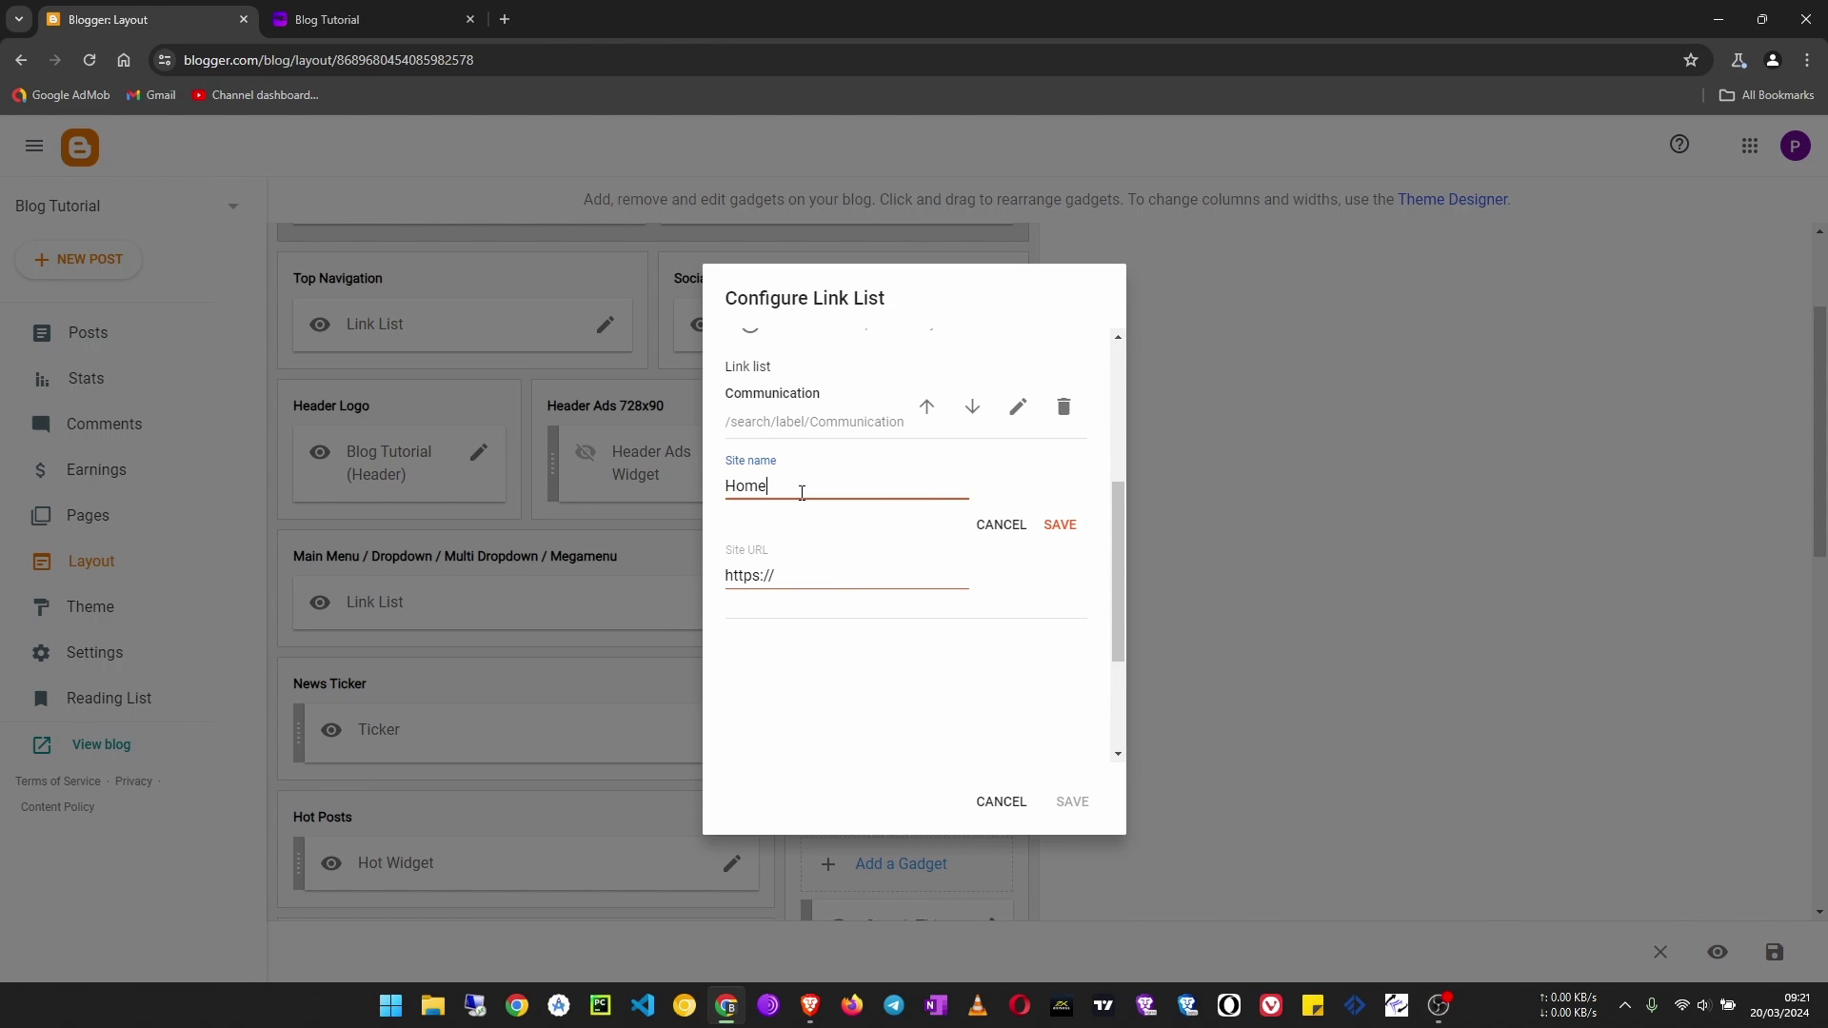
{"action": "key", "text": "Tab"}
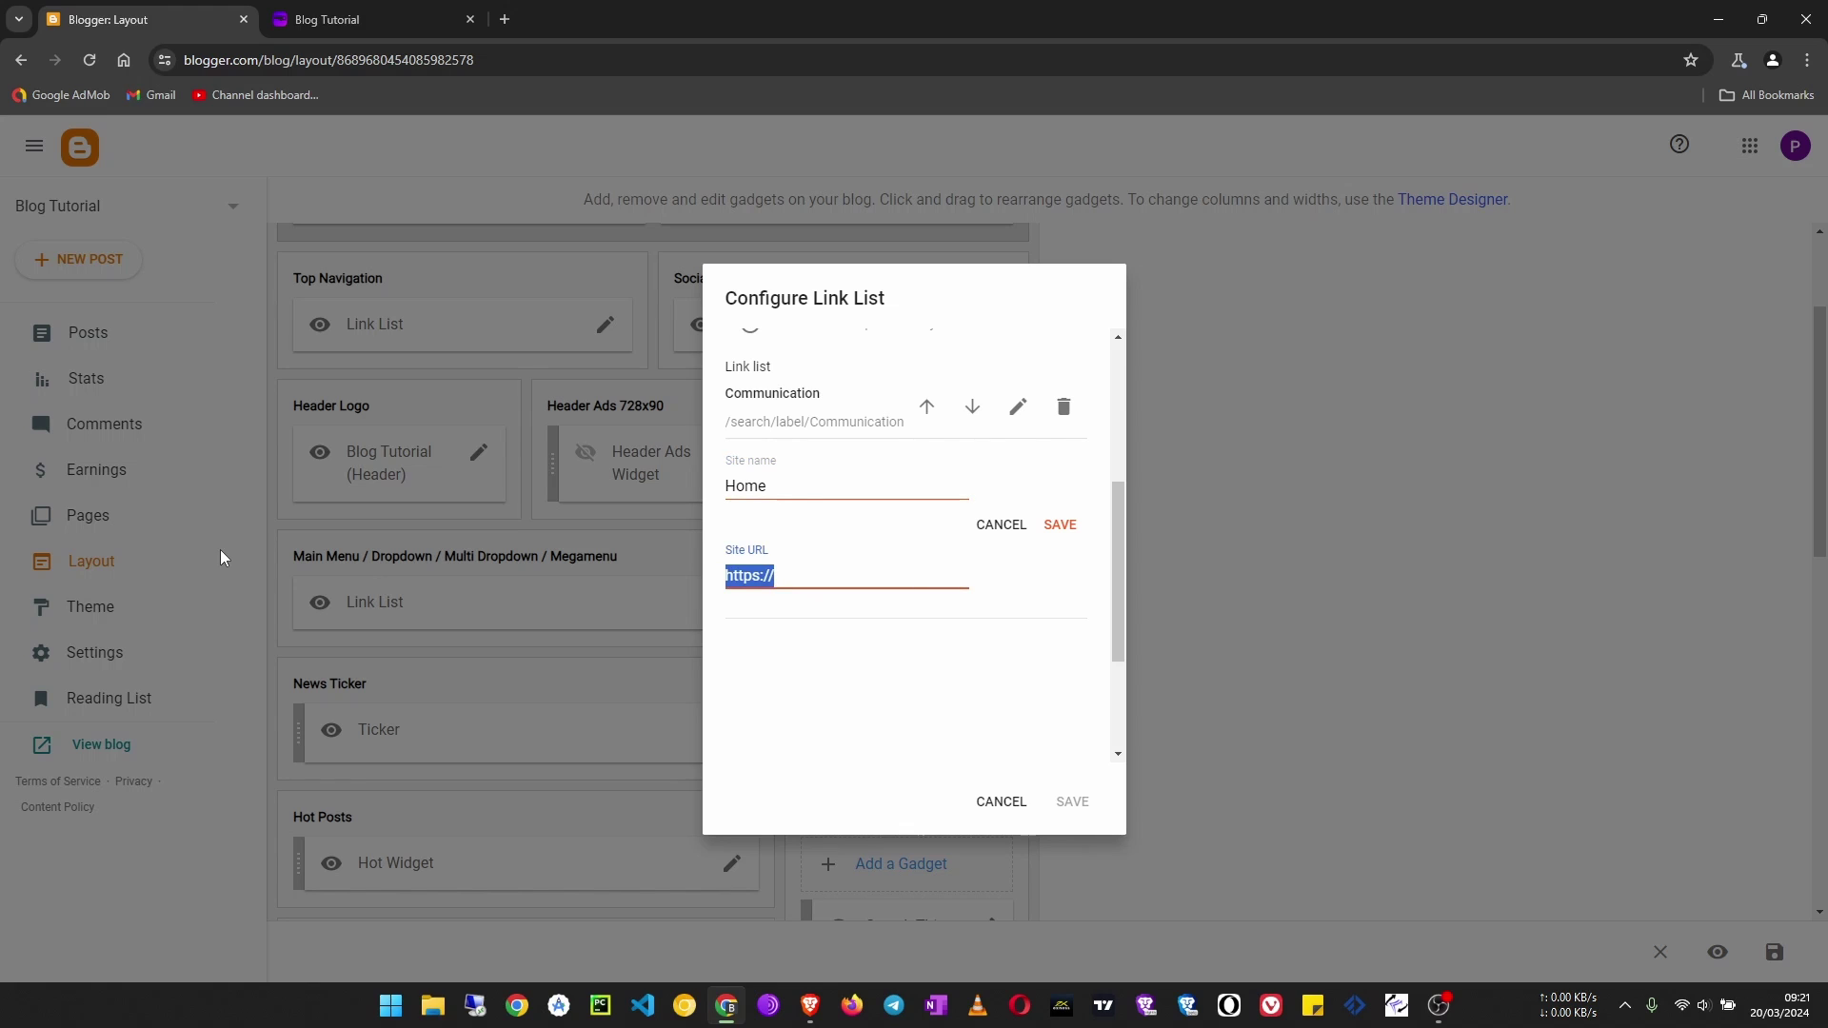
{"action": "type", "text": "/"}
{"action": "left_click", "coordinate": [1060, 526]}
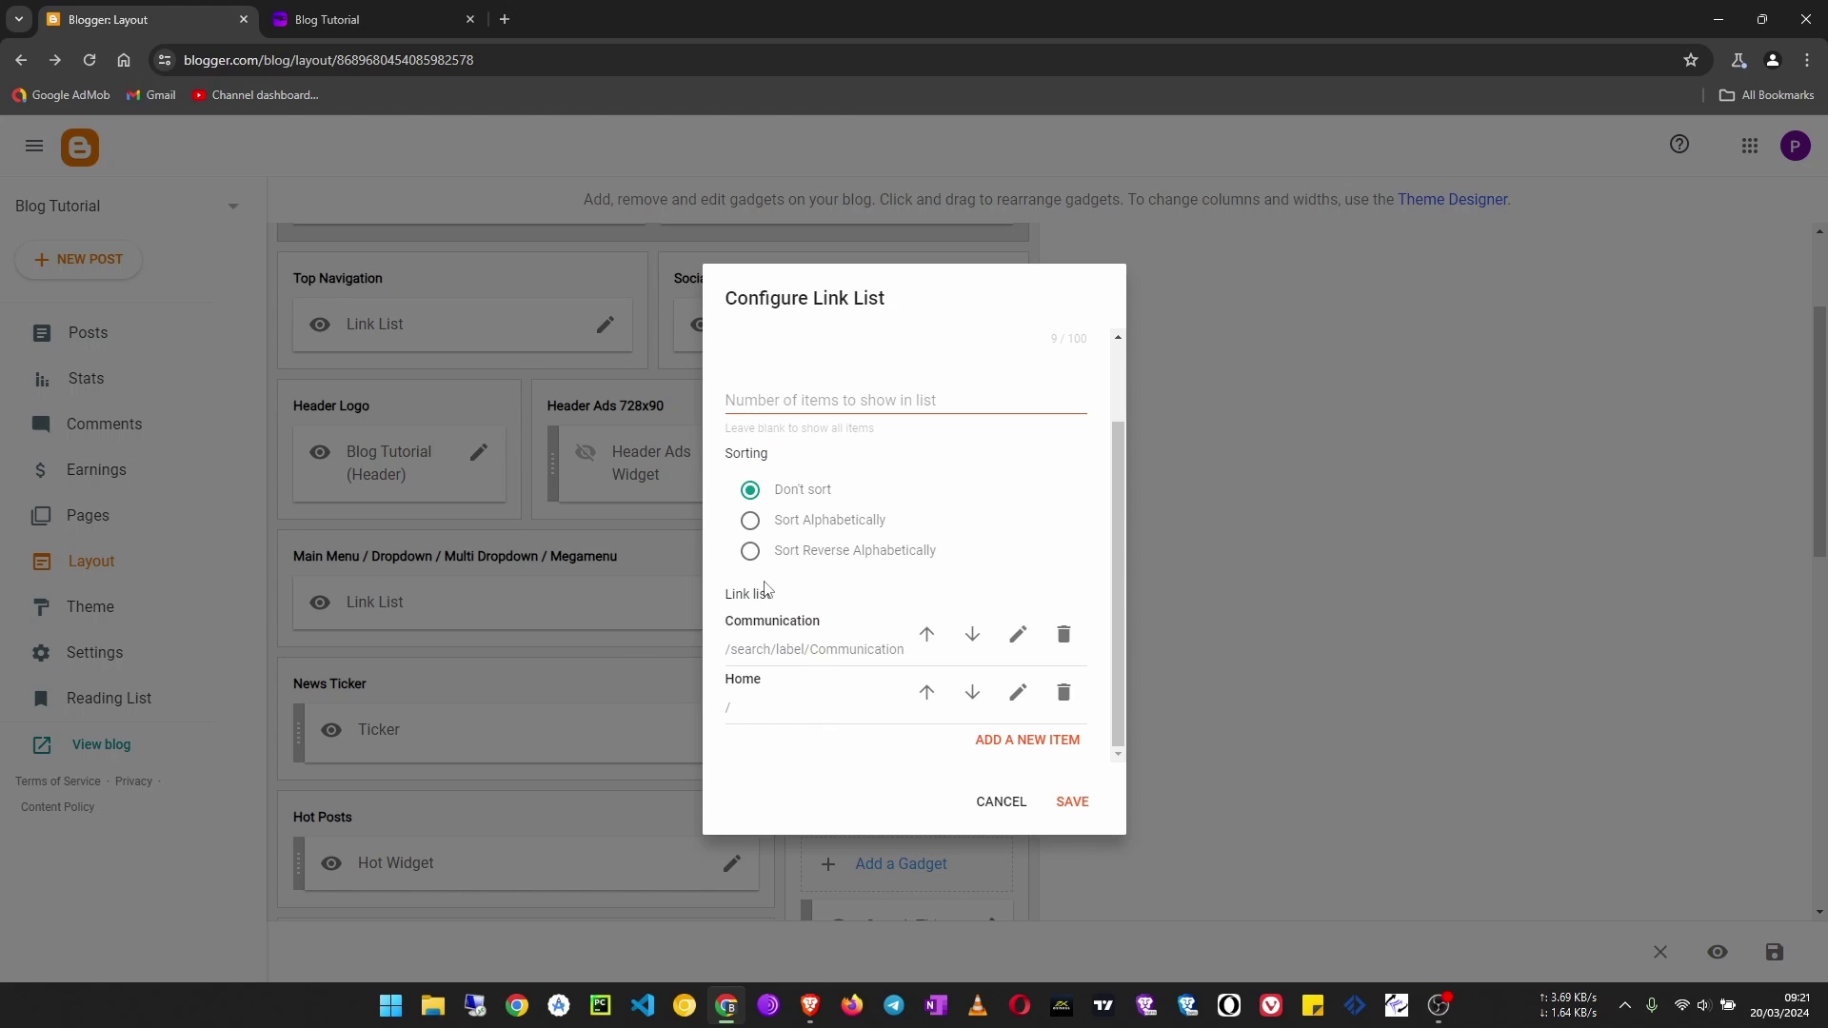
Move the Home item above Communication, save the Link List, and reload the live blog.
{"action": "left_click", "coordinate": [928, 695]}
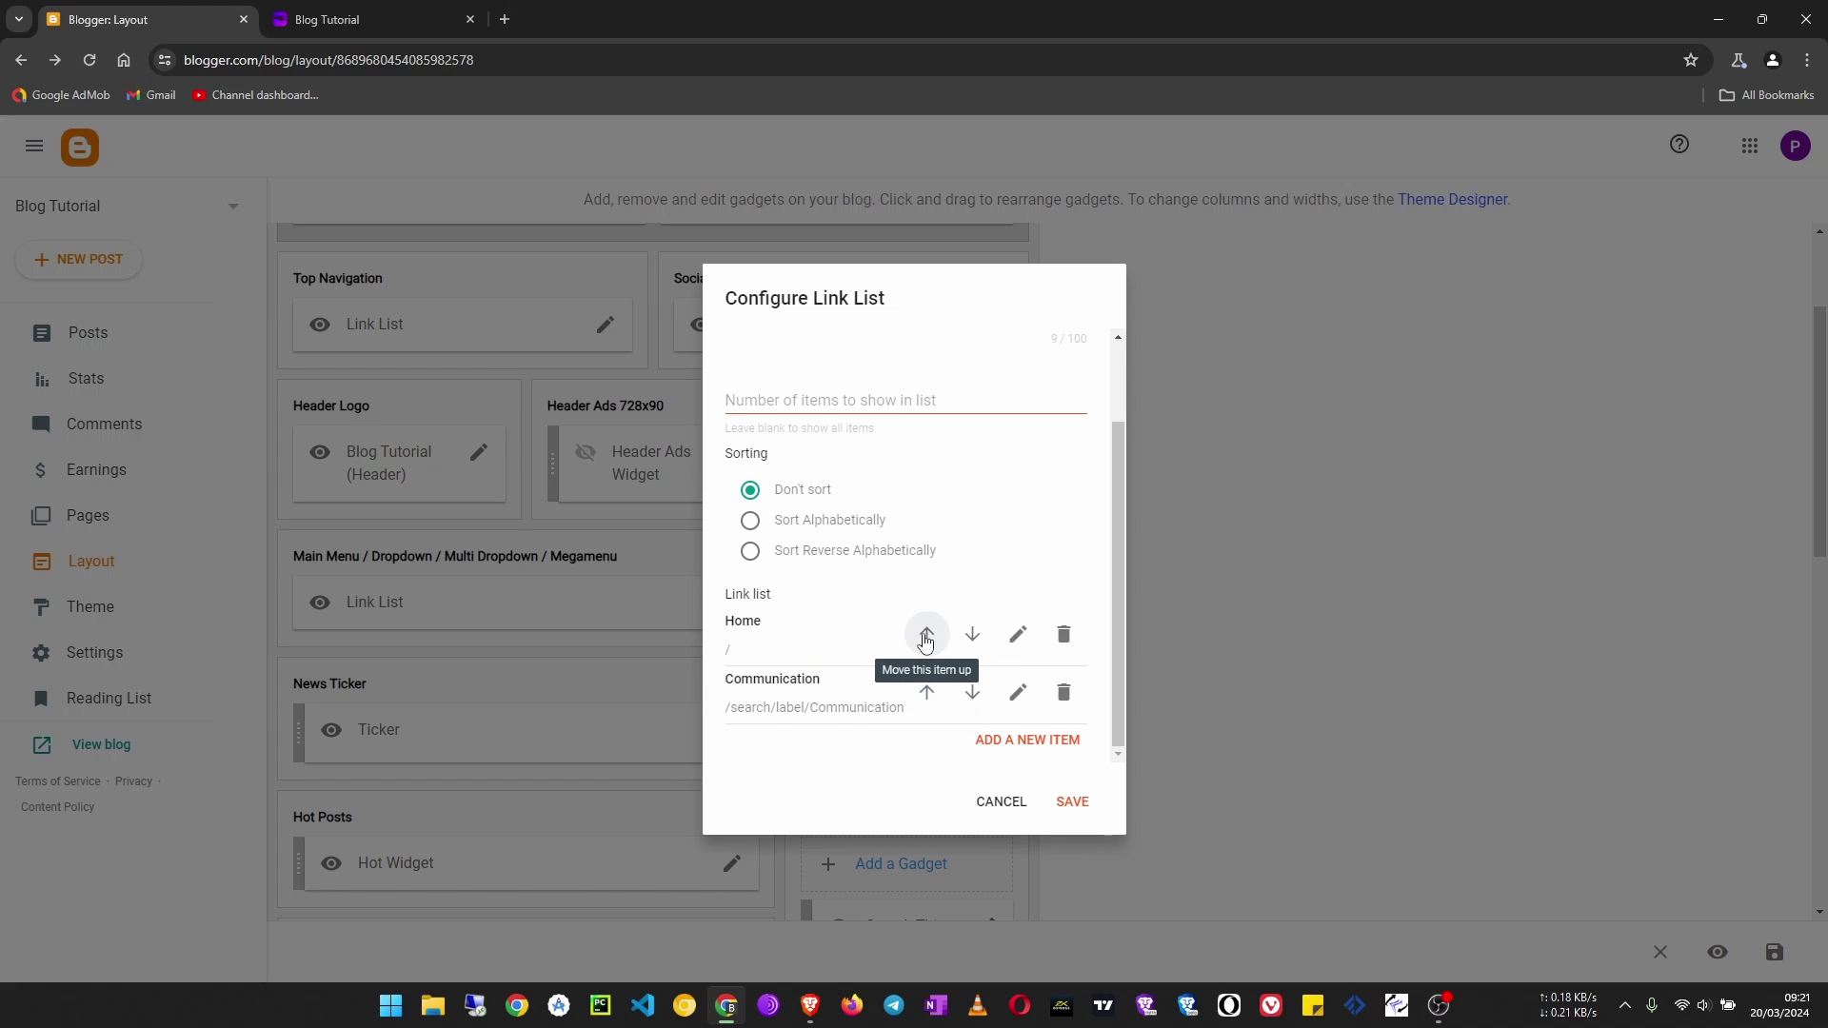
{"action": "left_click", "coordinate": [1073, 803]}
{"action": "left_click", "coordinate": [360, 20]}
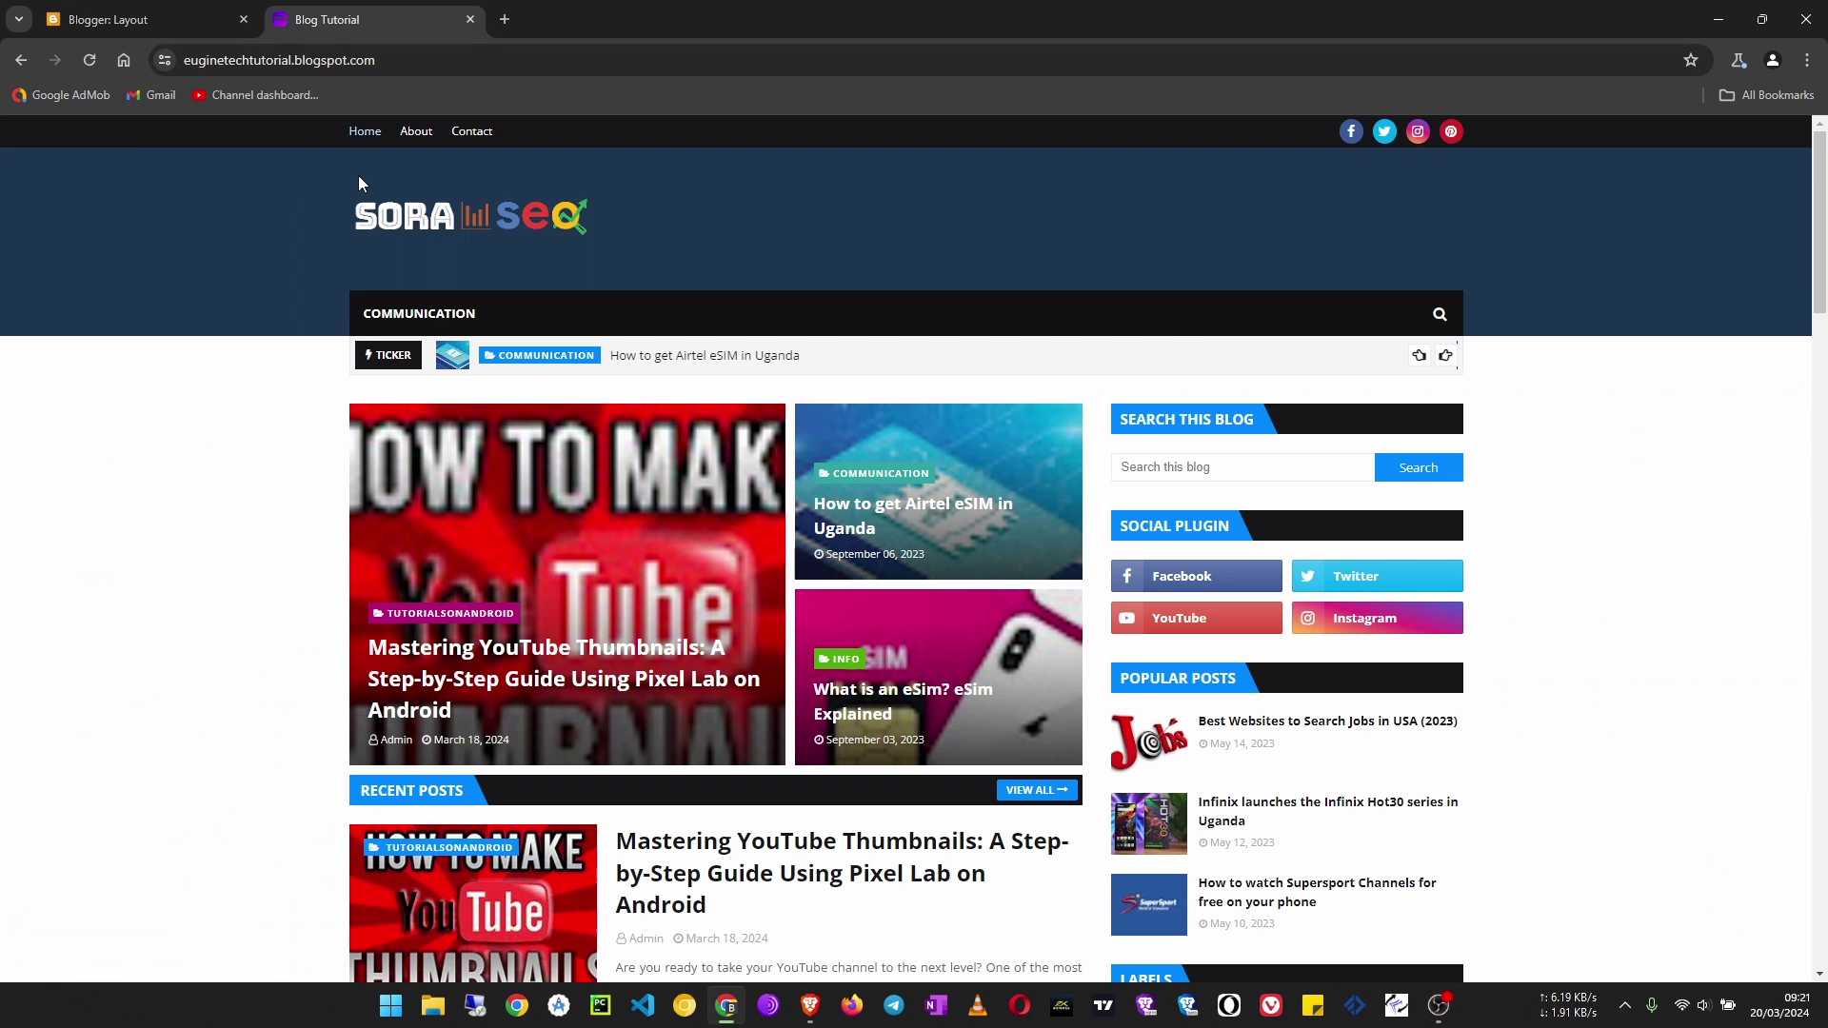
{"action": "left_click", "coordinate": [90, 61]}
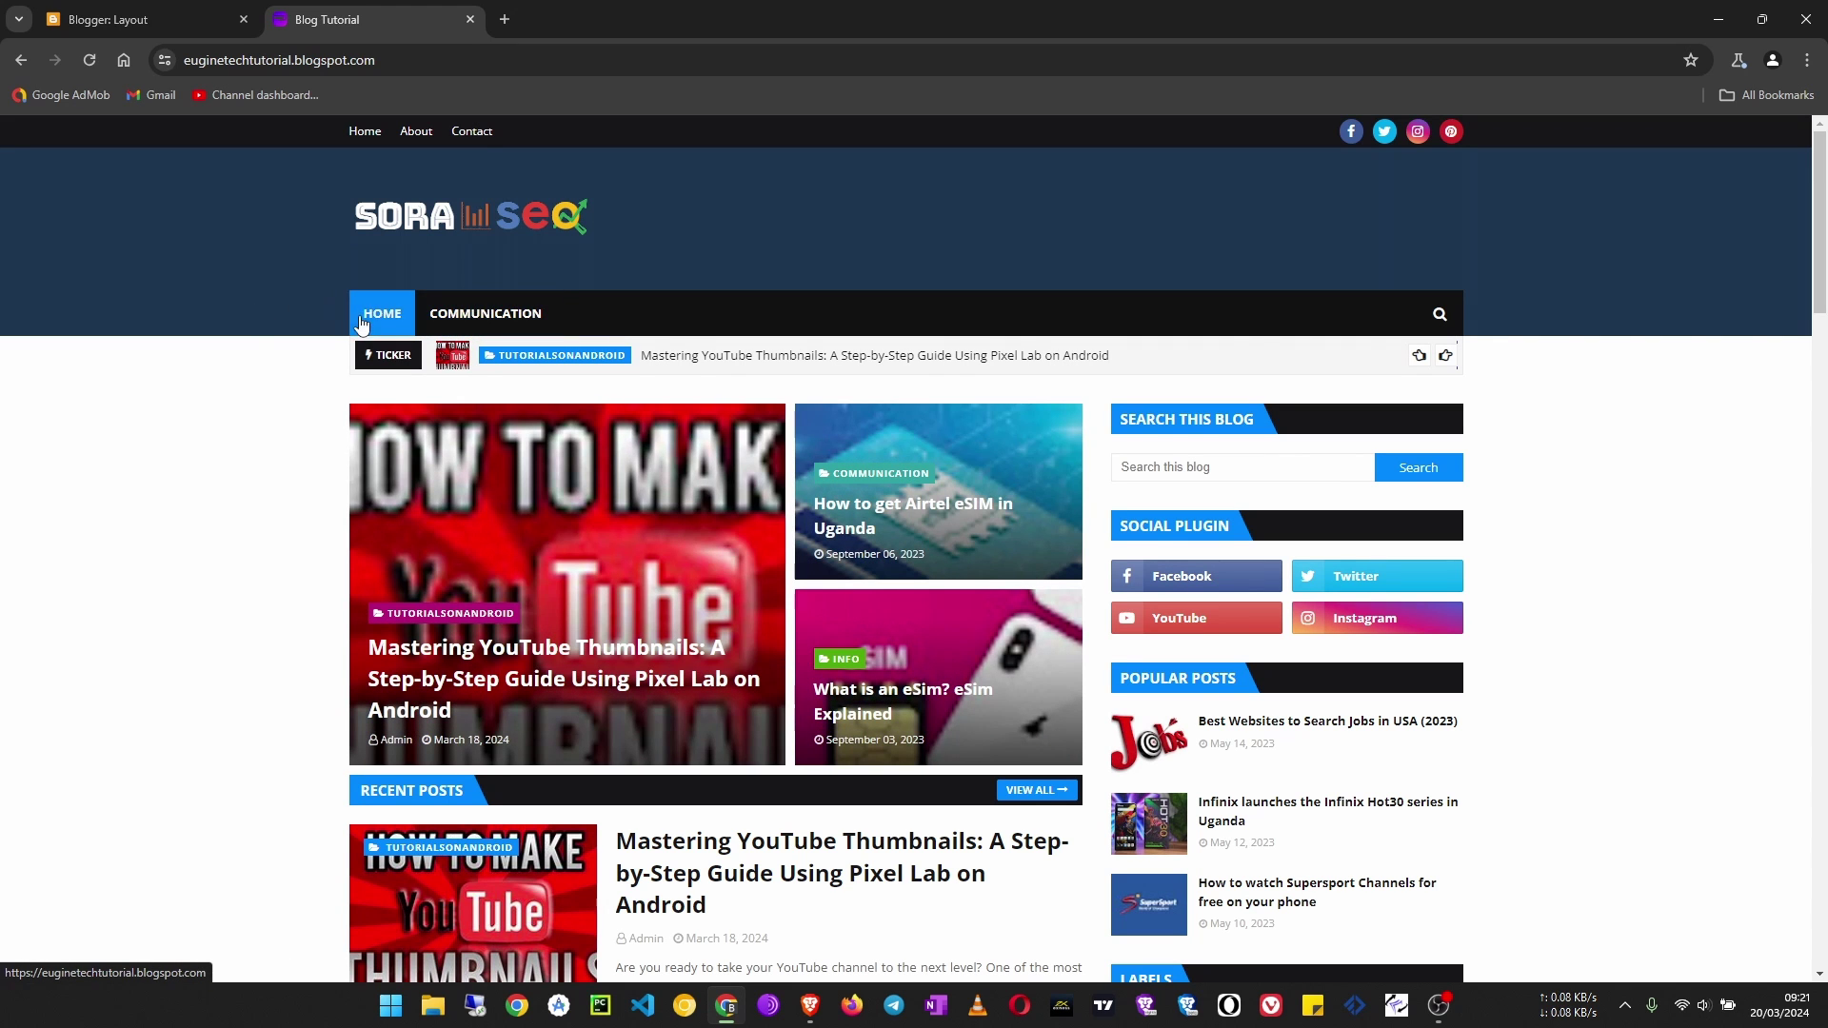
Look through the live blog's sidebar labels for further categories to use in the main menu.
{"action": "left_click", "coordinate": [179, 29]}
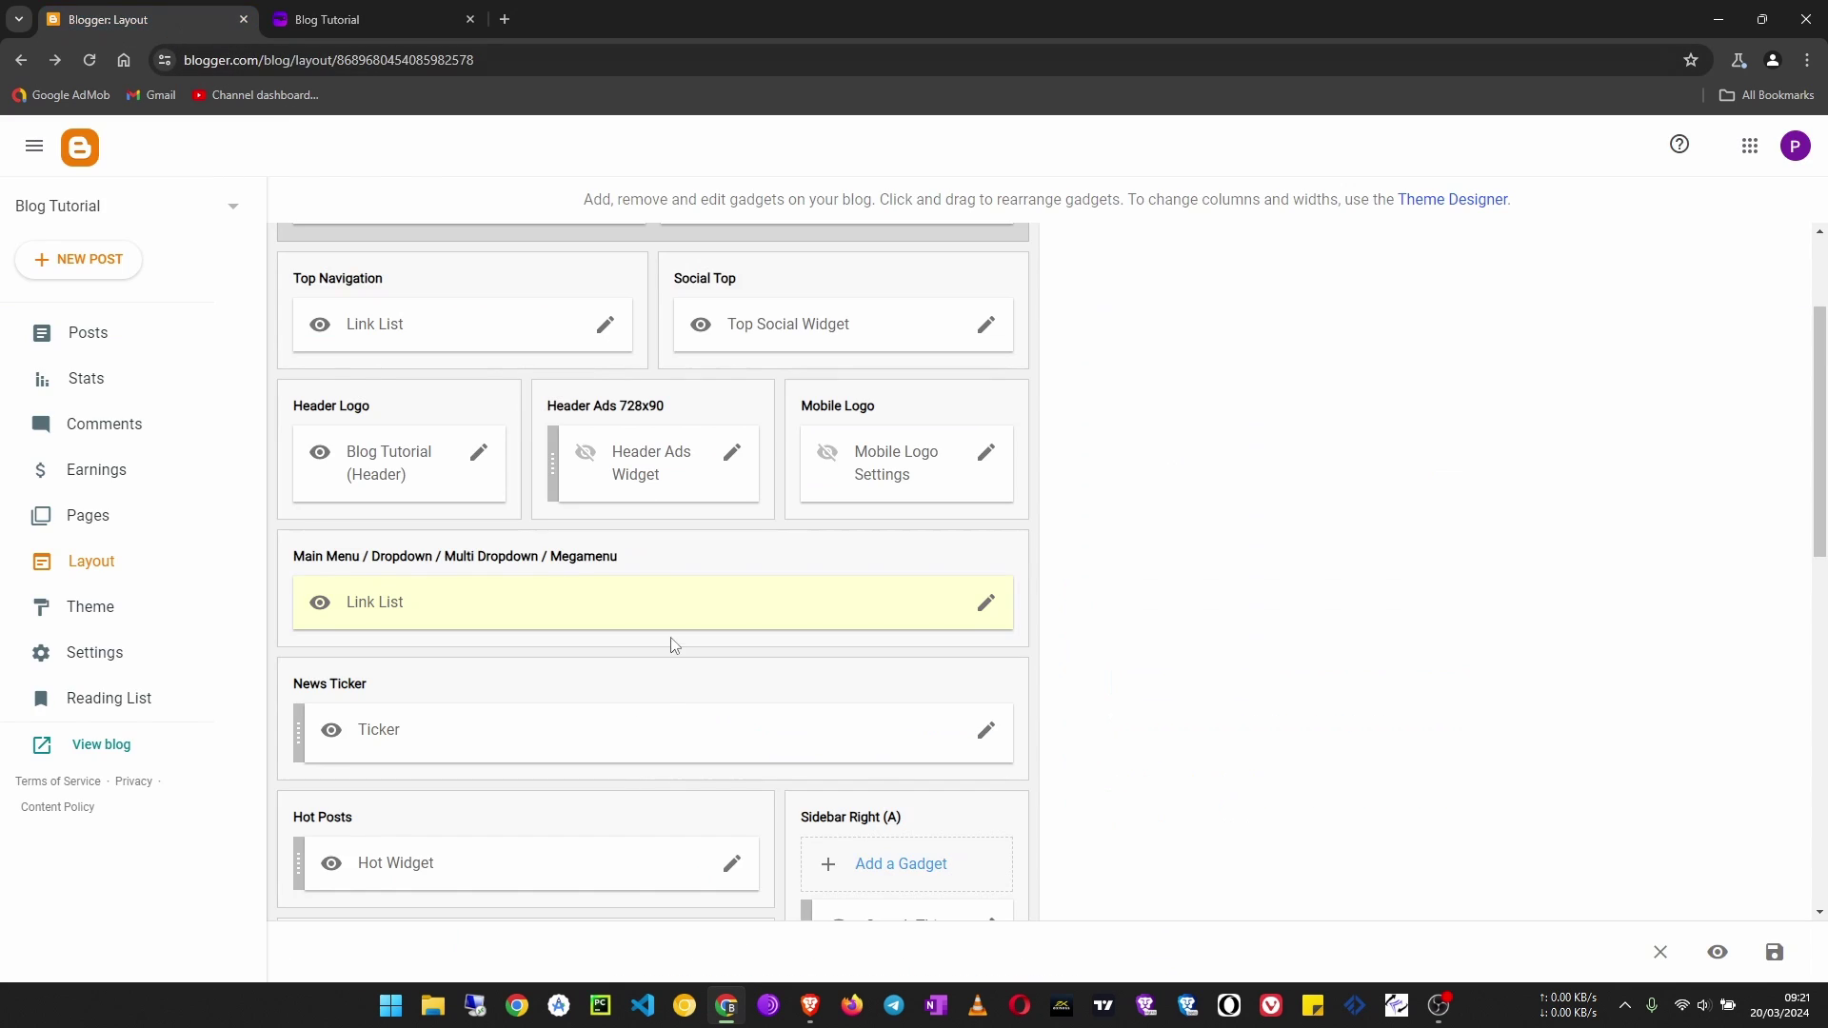
{"action": "left_click", "coordinate": [335, 21]}
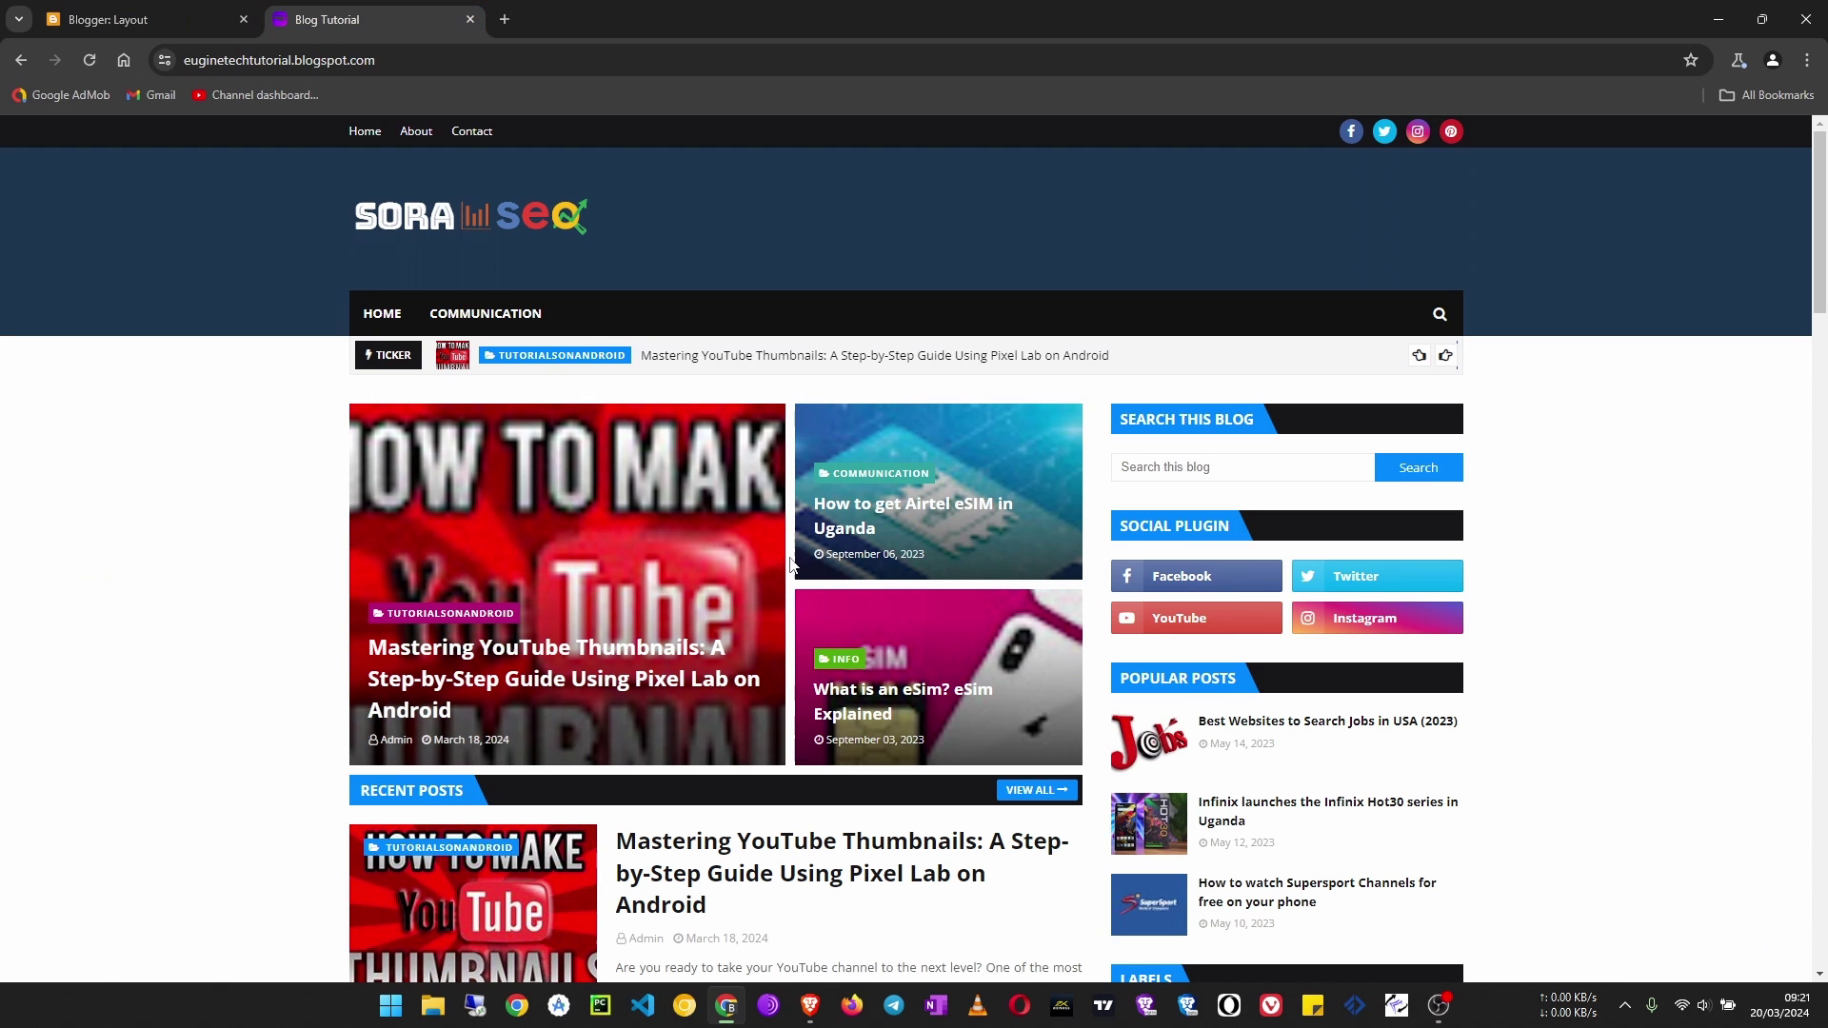
{"action": "scroll", "coordinate": [789, 563], "scroll_direction": "down", "scroll_amount": 8}
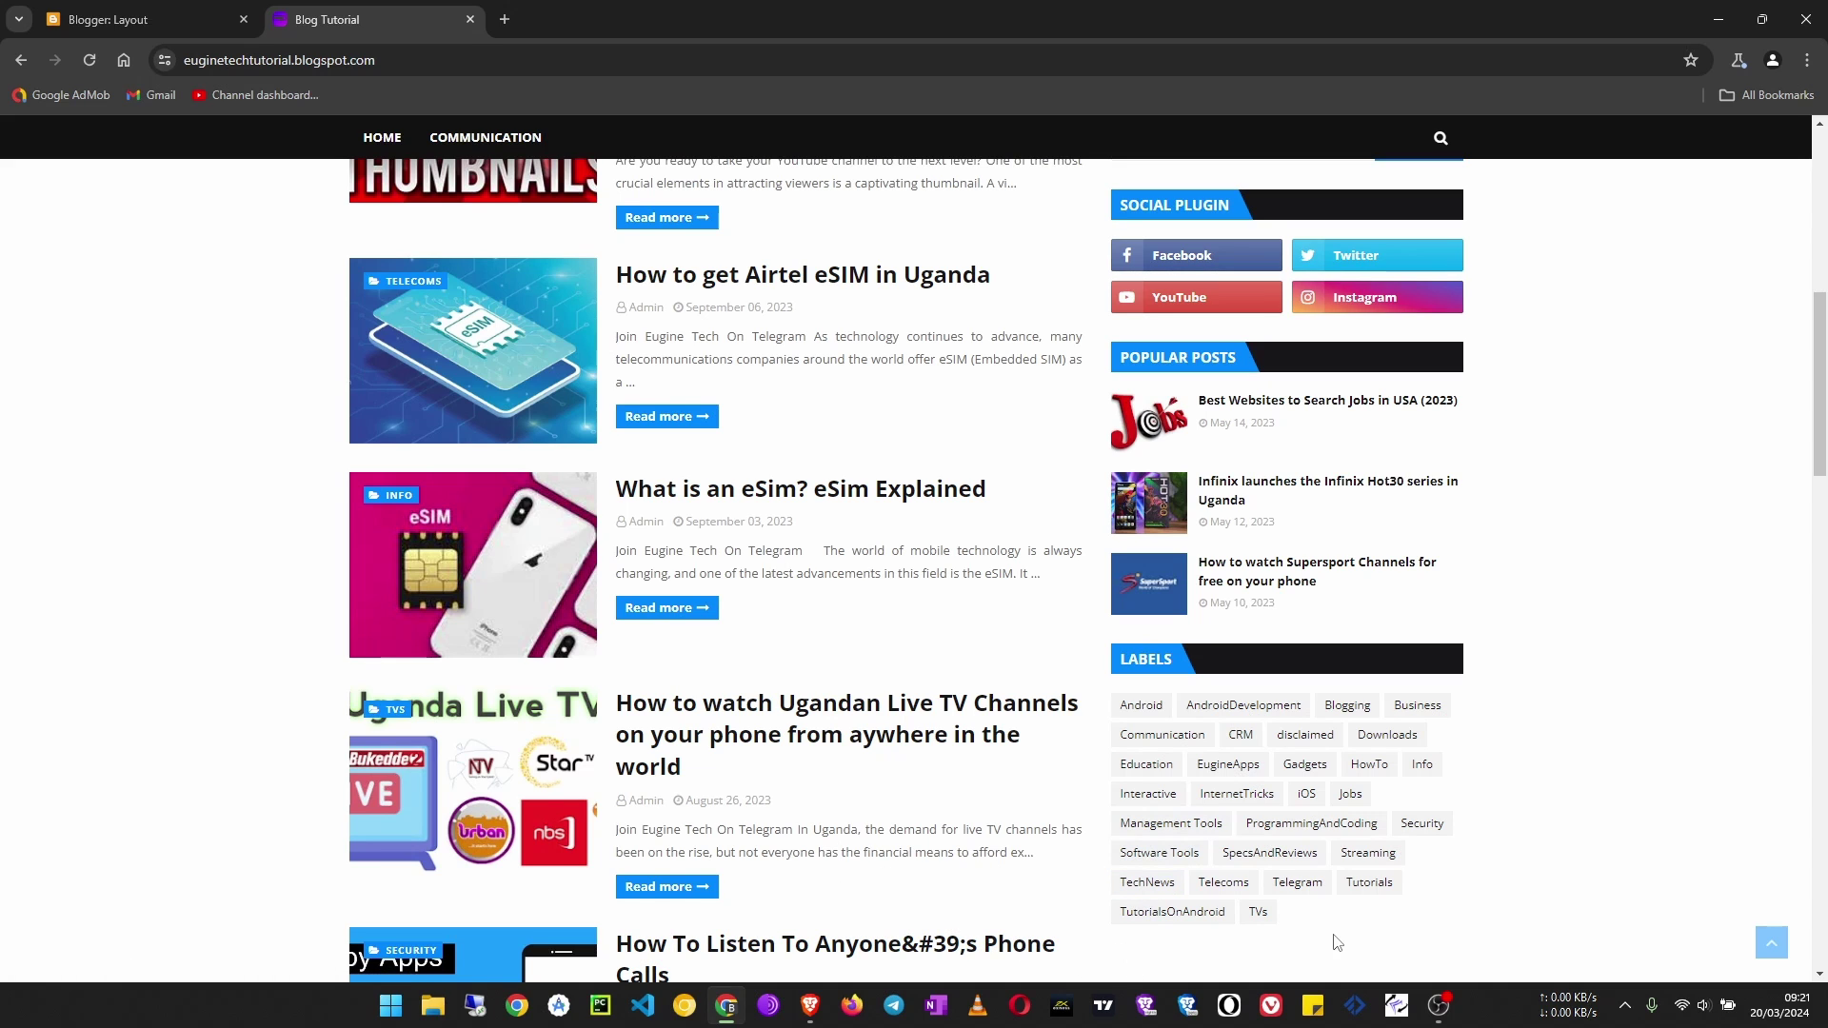
{"action": "scroll", "coordinate": [1334, 941], "scroll_direction": "down", "scroll_amount": 2}
{"action": "left_click_drag", "start_coordinate": [1319, 895], "coordinate": [1278, 891]}
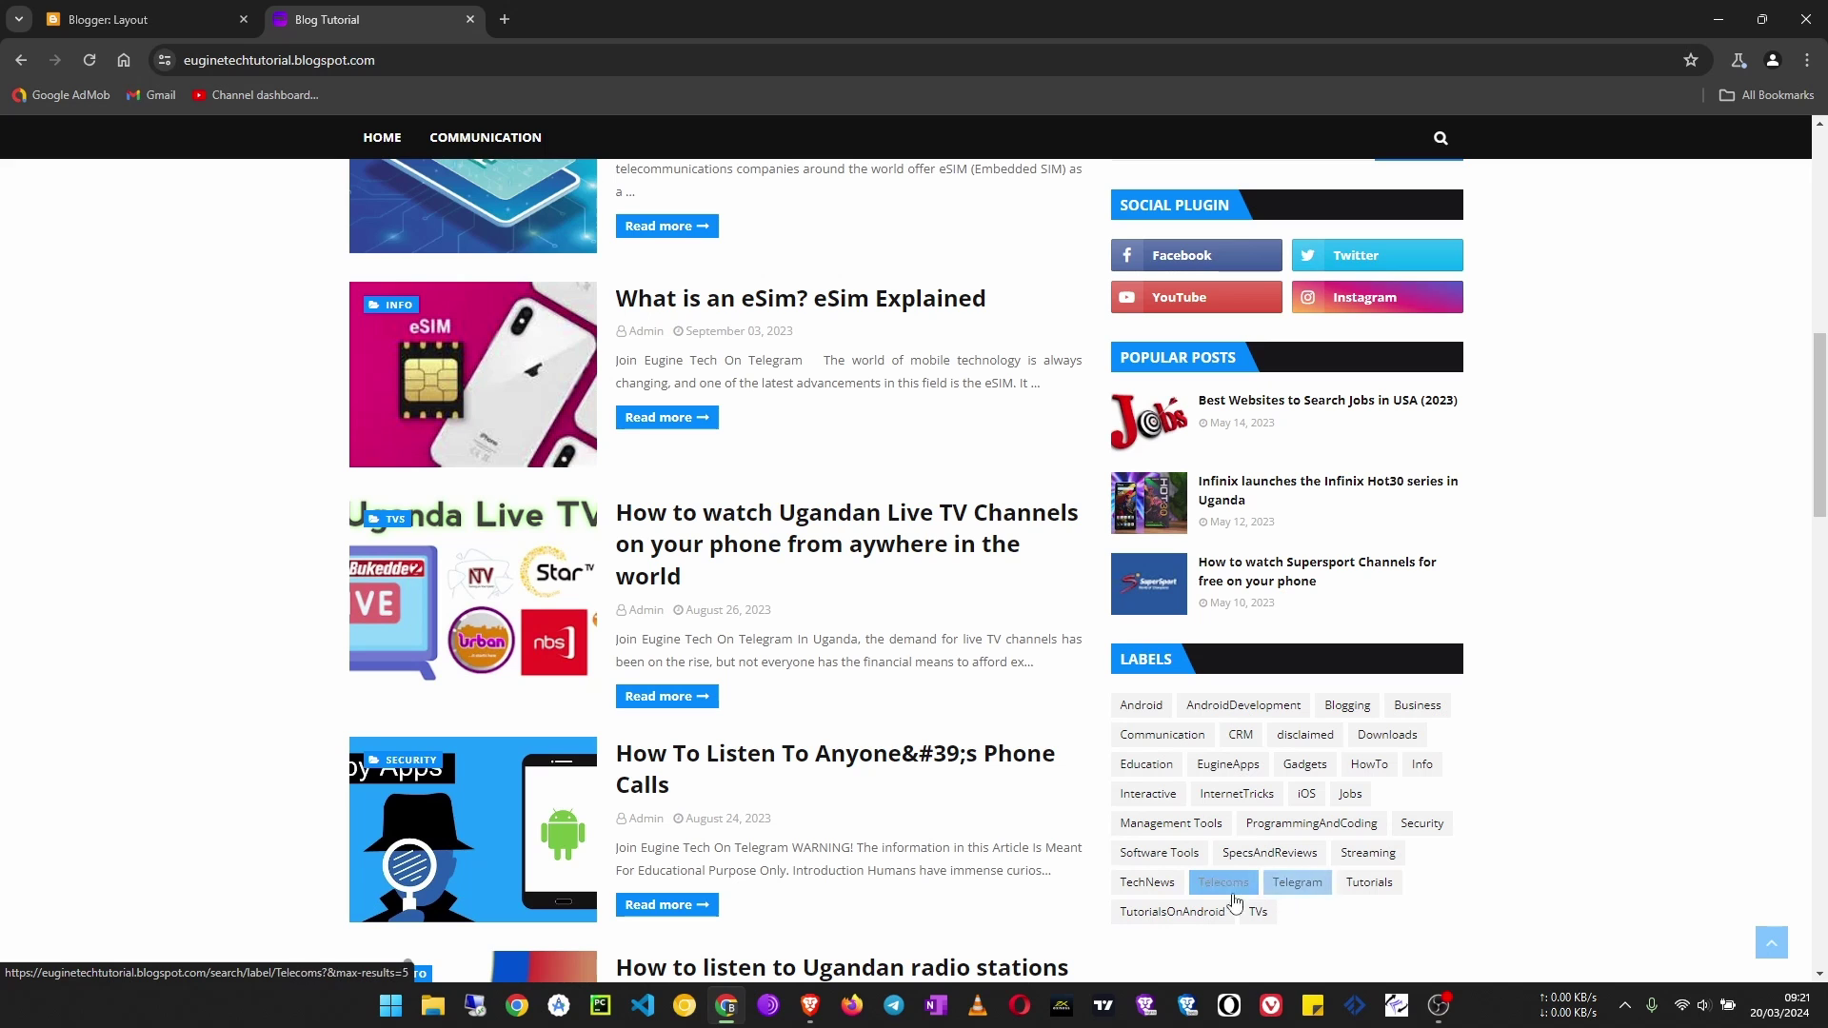
Return to the blog's Layout page and find the main menu section.
{"action": "left_click", "coordinate": [143, 19]}
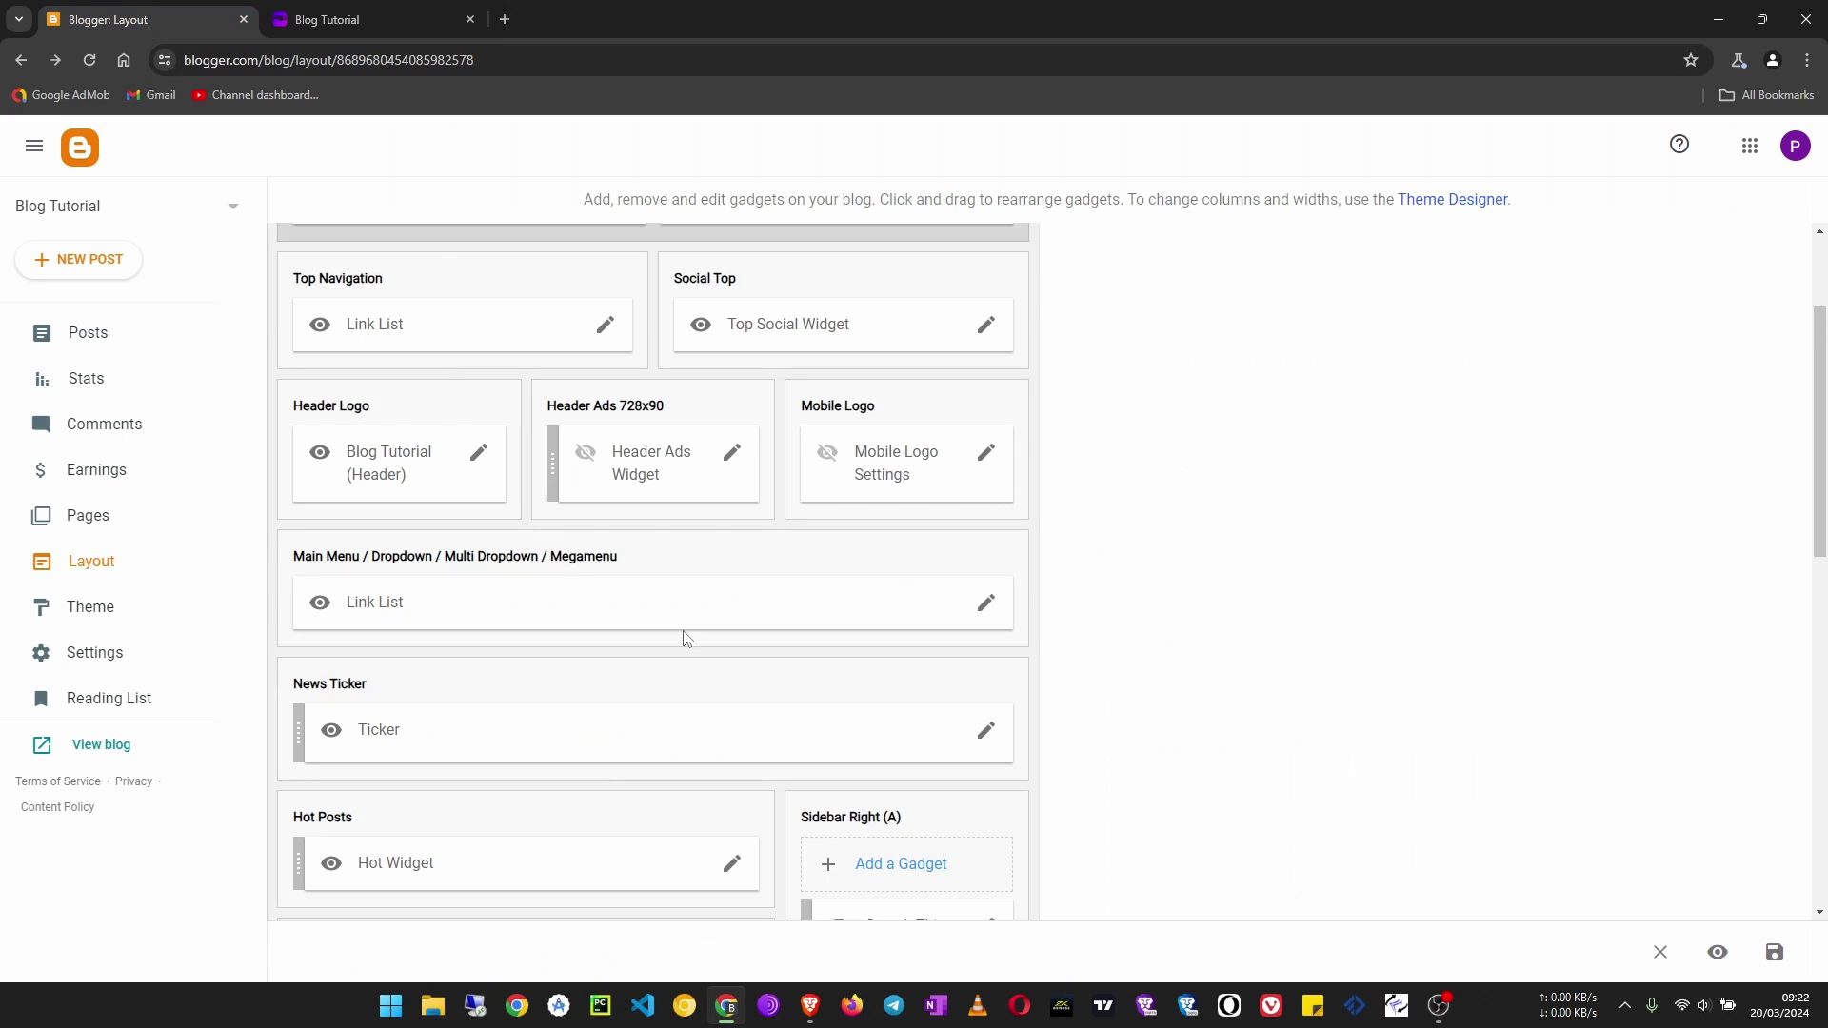
{"action": "scroll", "coordinate": [729, 707], "scroll_direction": "down", "scroll_amount": 7}
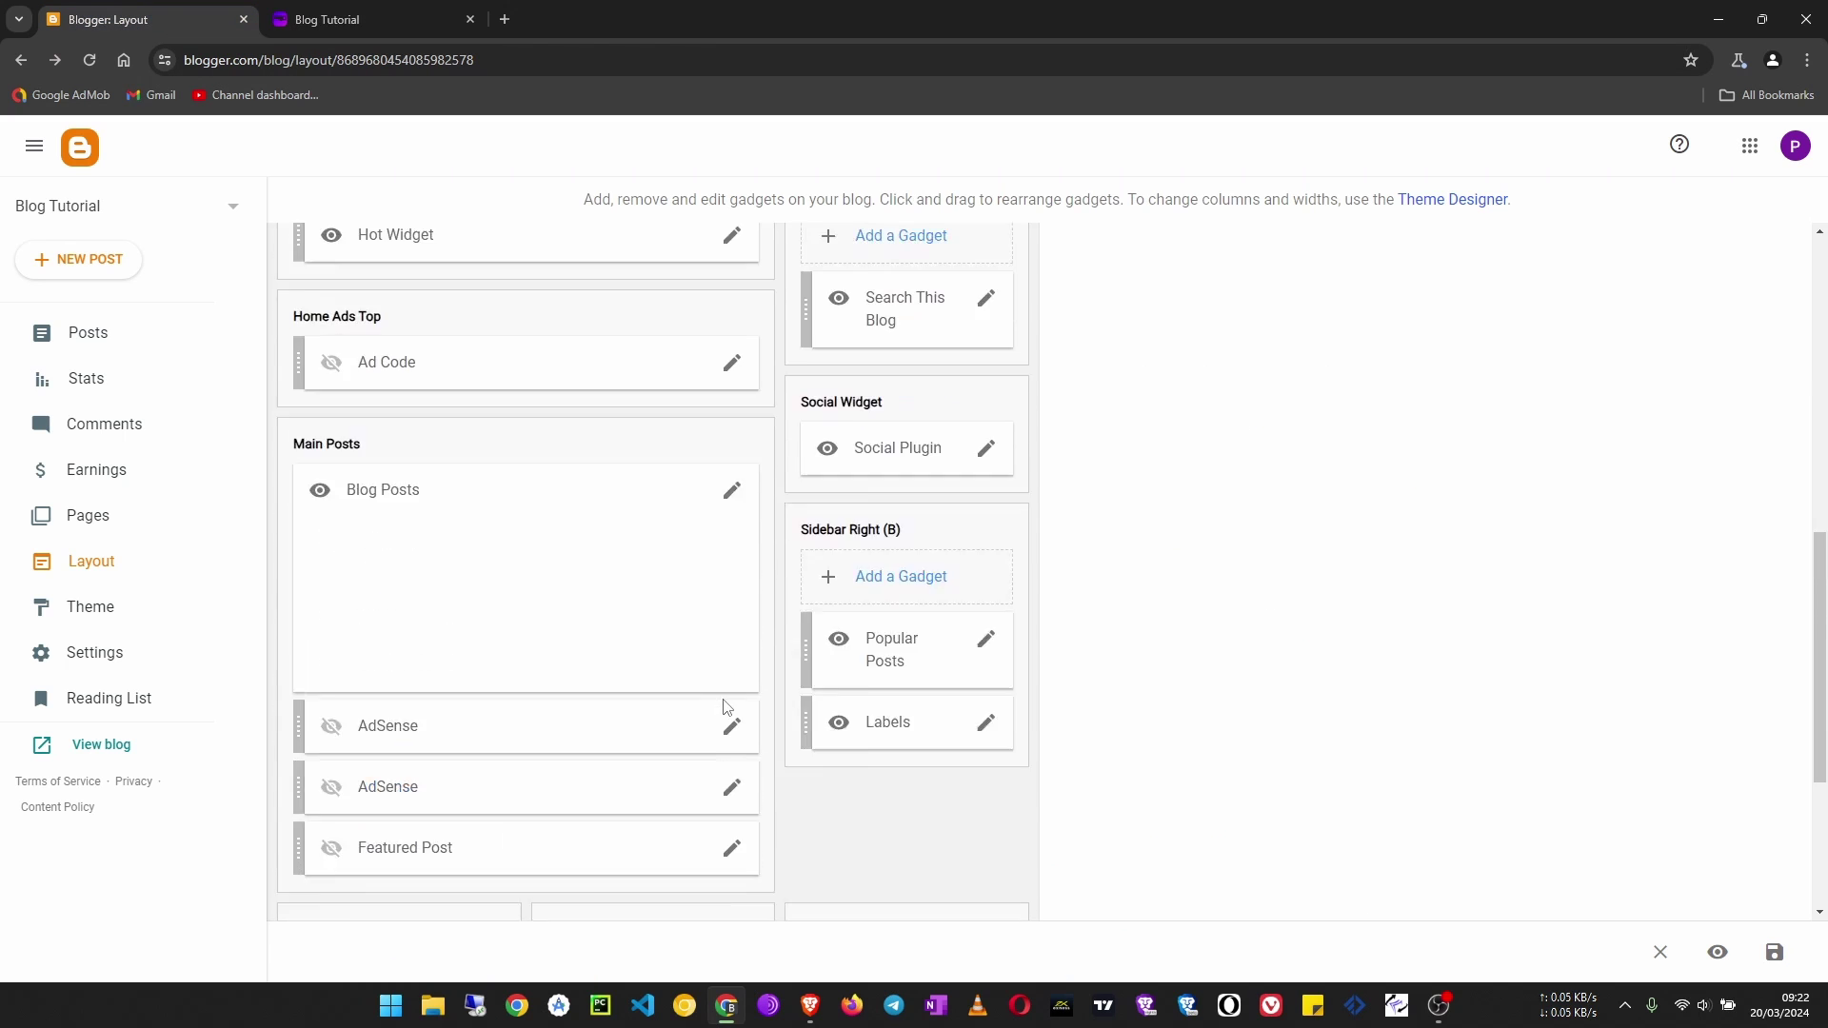
{"action": "scroll", "coordinate": [726, 707], "scroll_direction": "up", "scroll_amount": 5}
{"action": "scroll", "coordinate": [685, 697], "scroll_direction": "down", "scroll_amount": 2}
{"action": "scroll", "coordinate": [684, 697], "scroll_direction": "up", "scroll_amount": 2}
{"action": "left_click", "coordinate": [983, 543]}
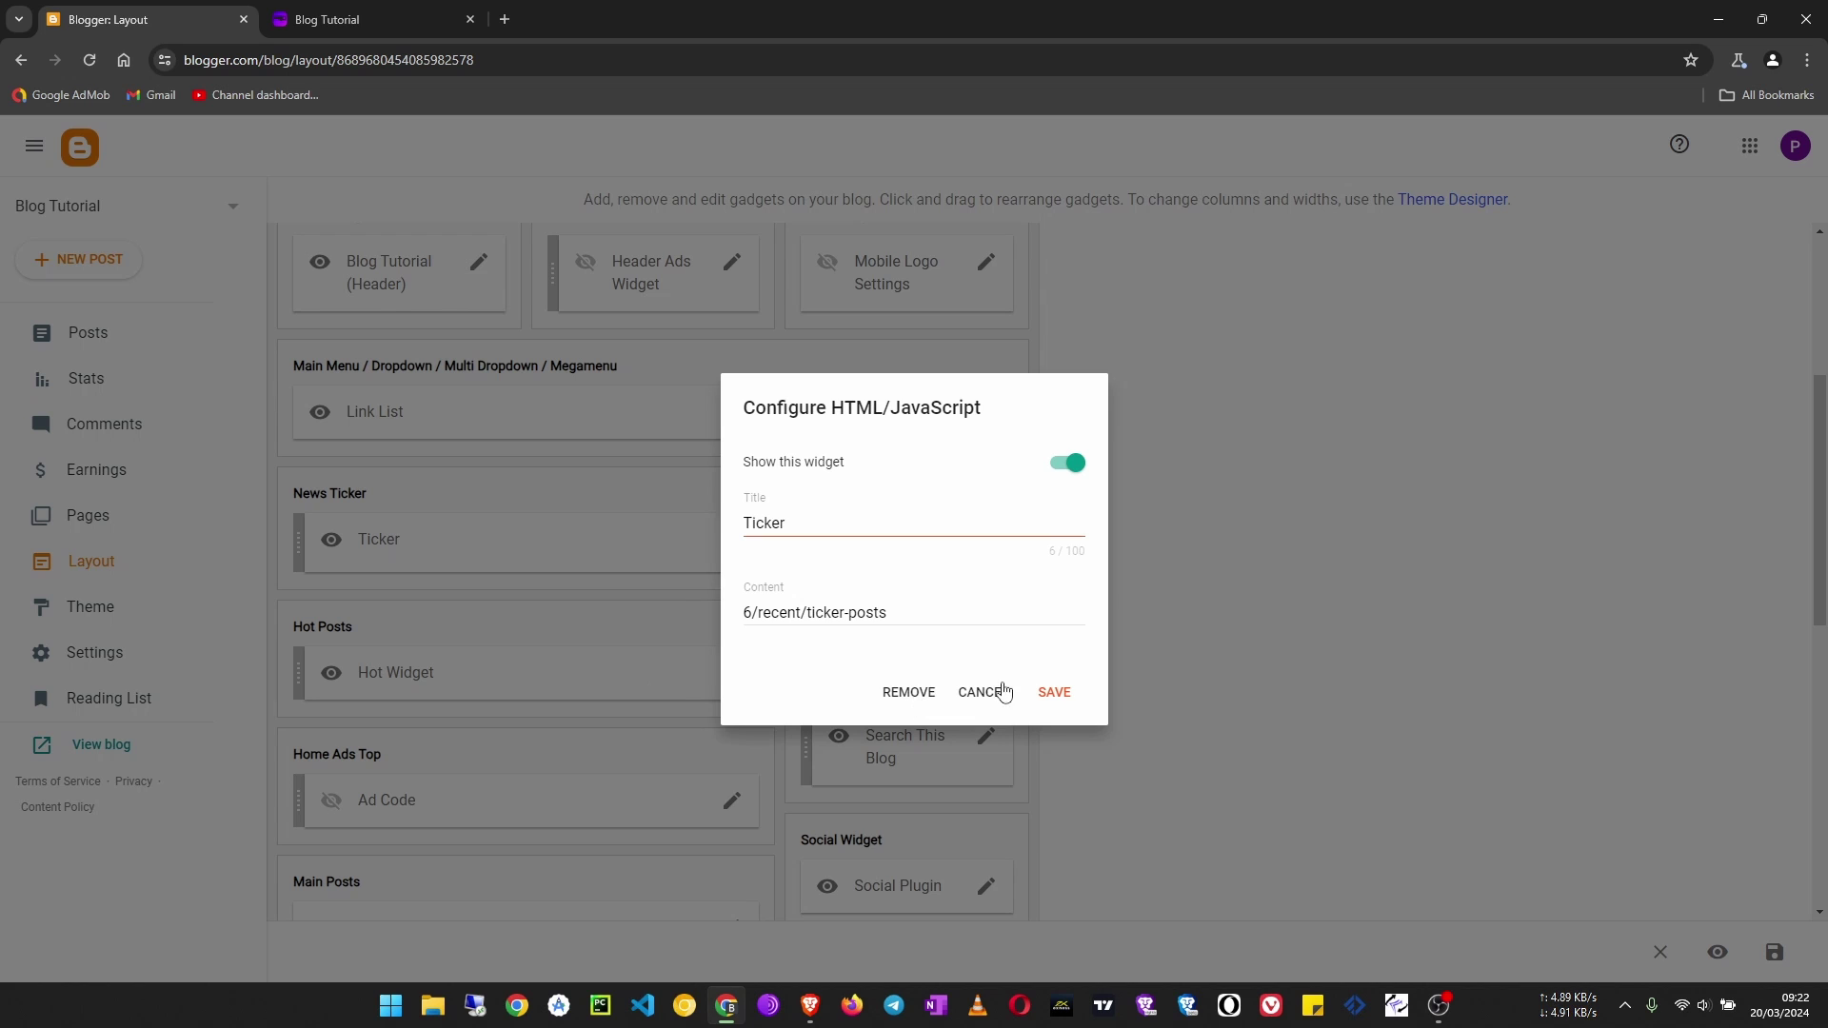
{"action": "left_click", "coordinate": [991, 693]}
{"action": "scroll", "coordinate": [529, 672], "scroll_direction": "down", "scroll_amount": 3}
{"action": "scroll", "coordinate": [528, 677], "scroll_direction": "up", "scroll_amount": 4}
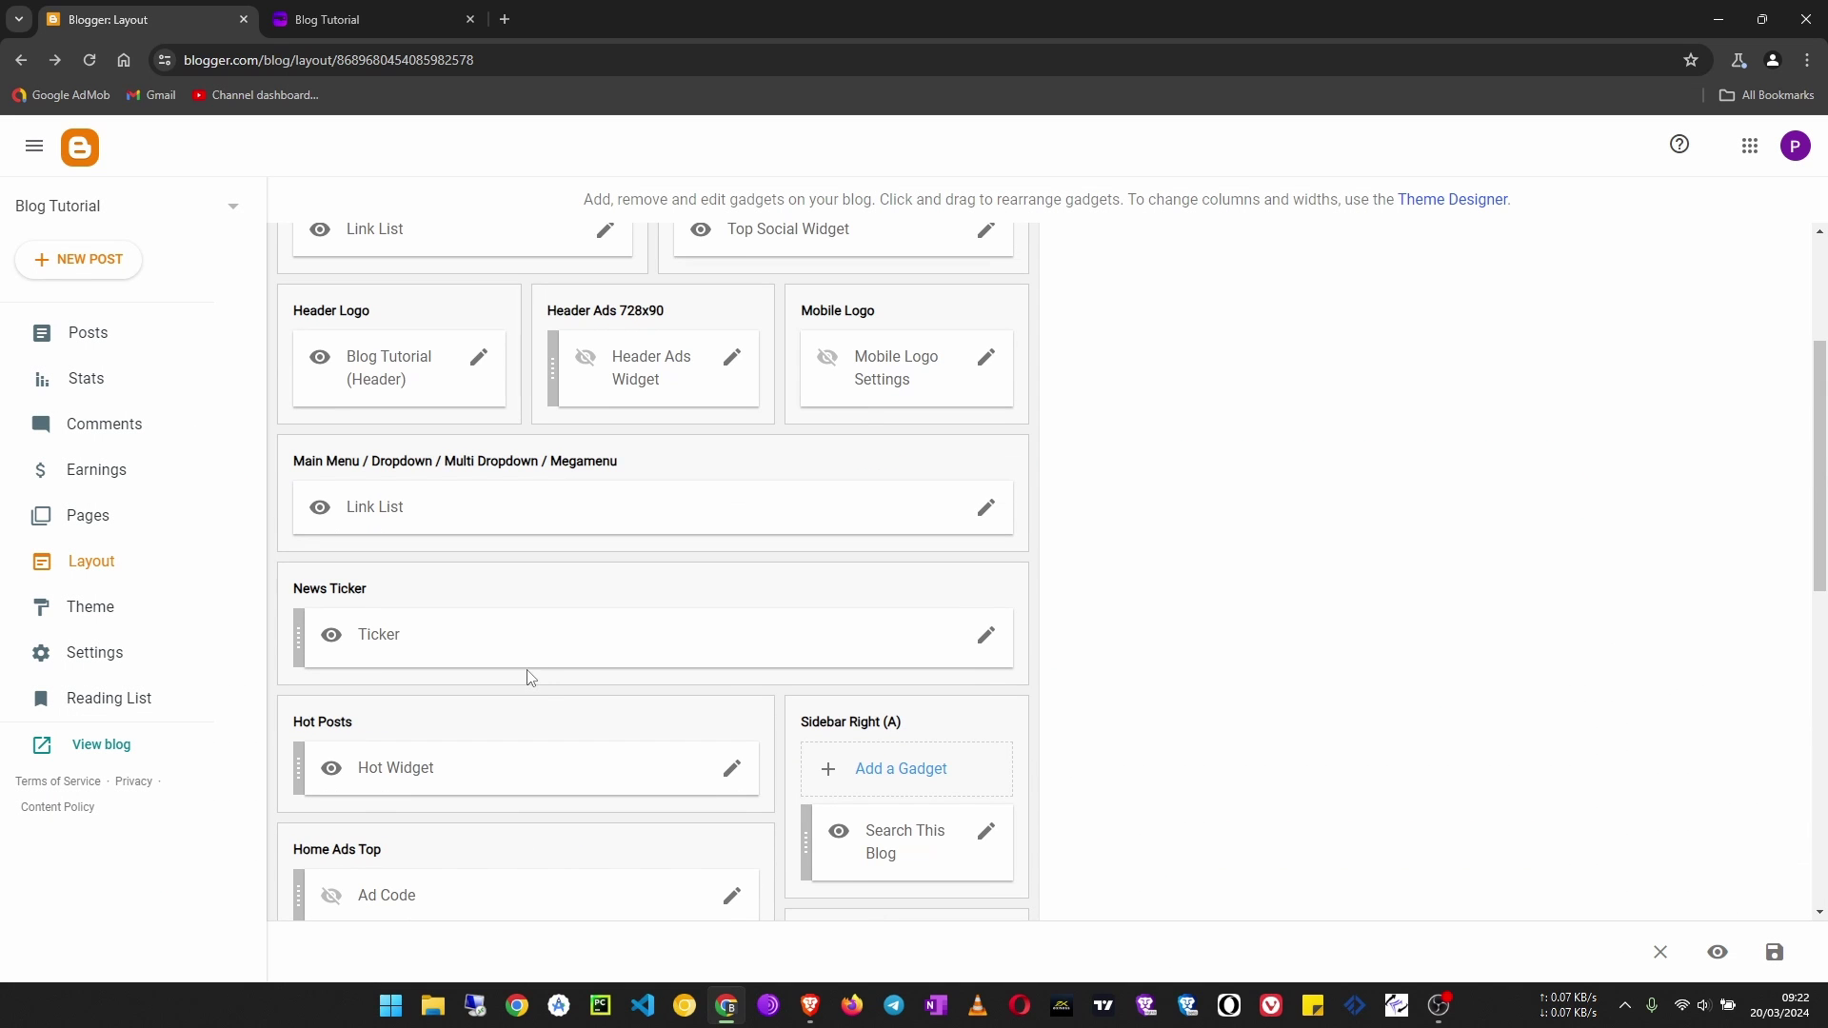
Start a new item with the site name Telegram in the main menu's Link List.
{"action": "left_click", "coordinate": [984, 508]}
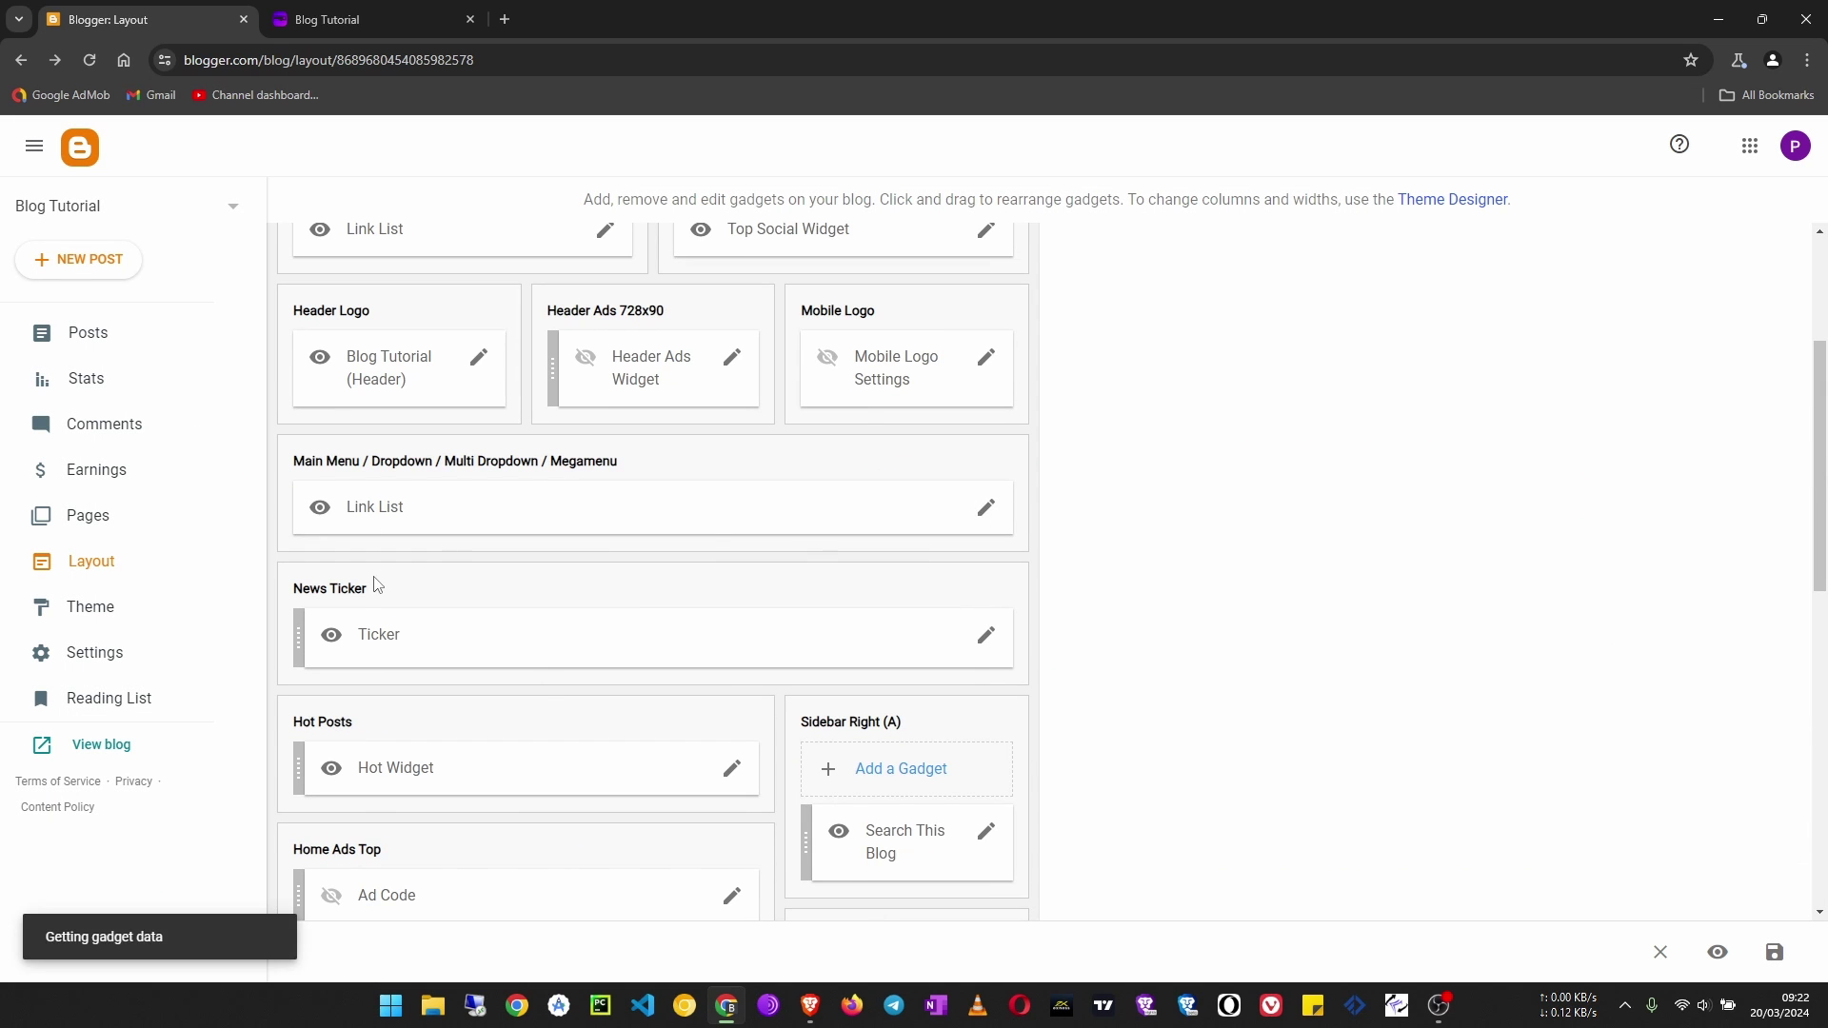
{"action": "scroll", "coordinate": [834, 573], "scroll_direction": "down", "scroll_amount": 1}
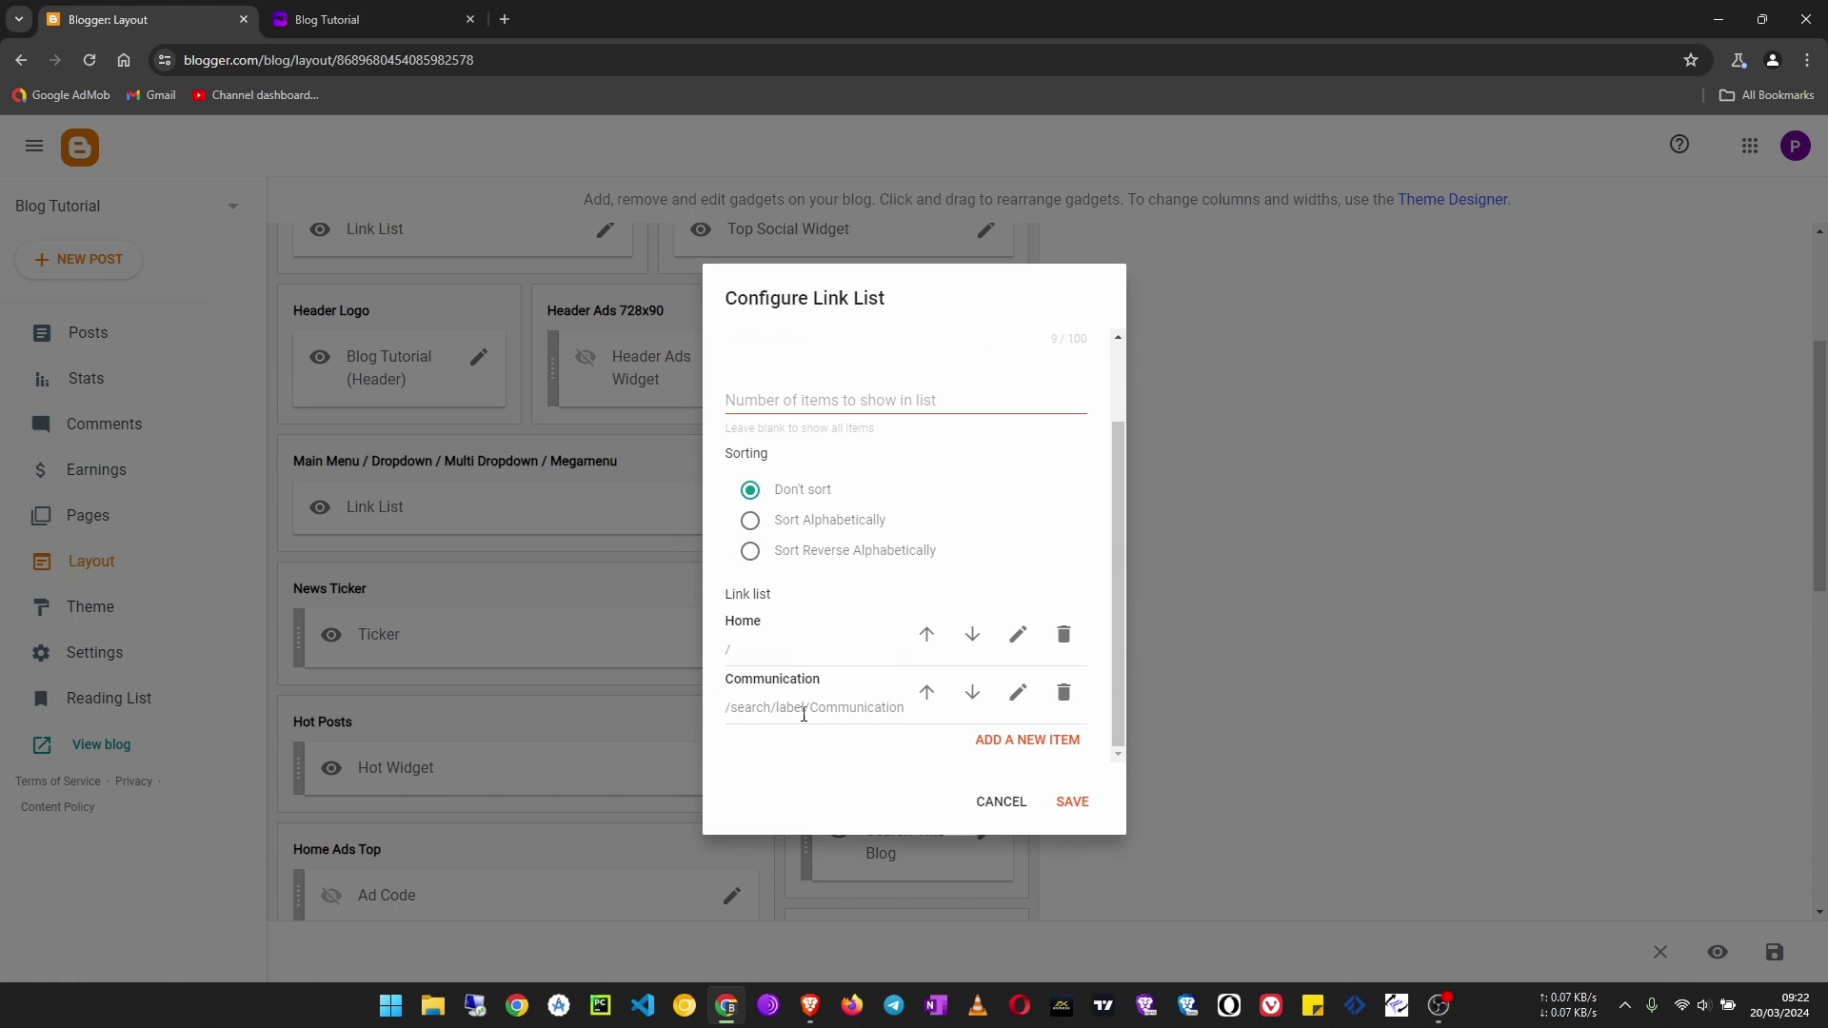
{"action": "left_click", "coordinate": [1020, 741]}
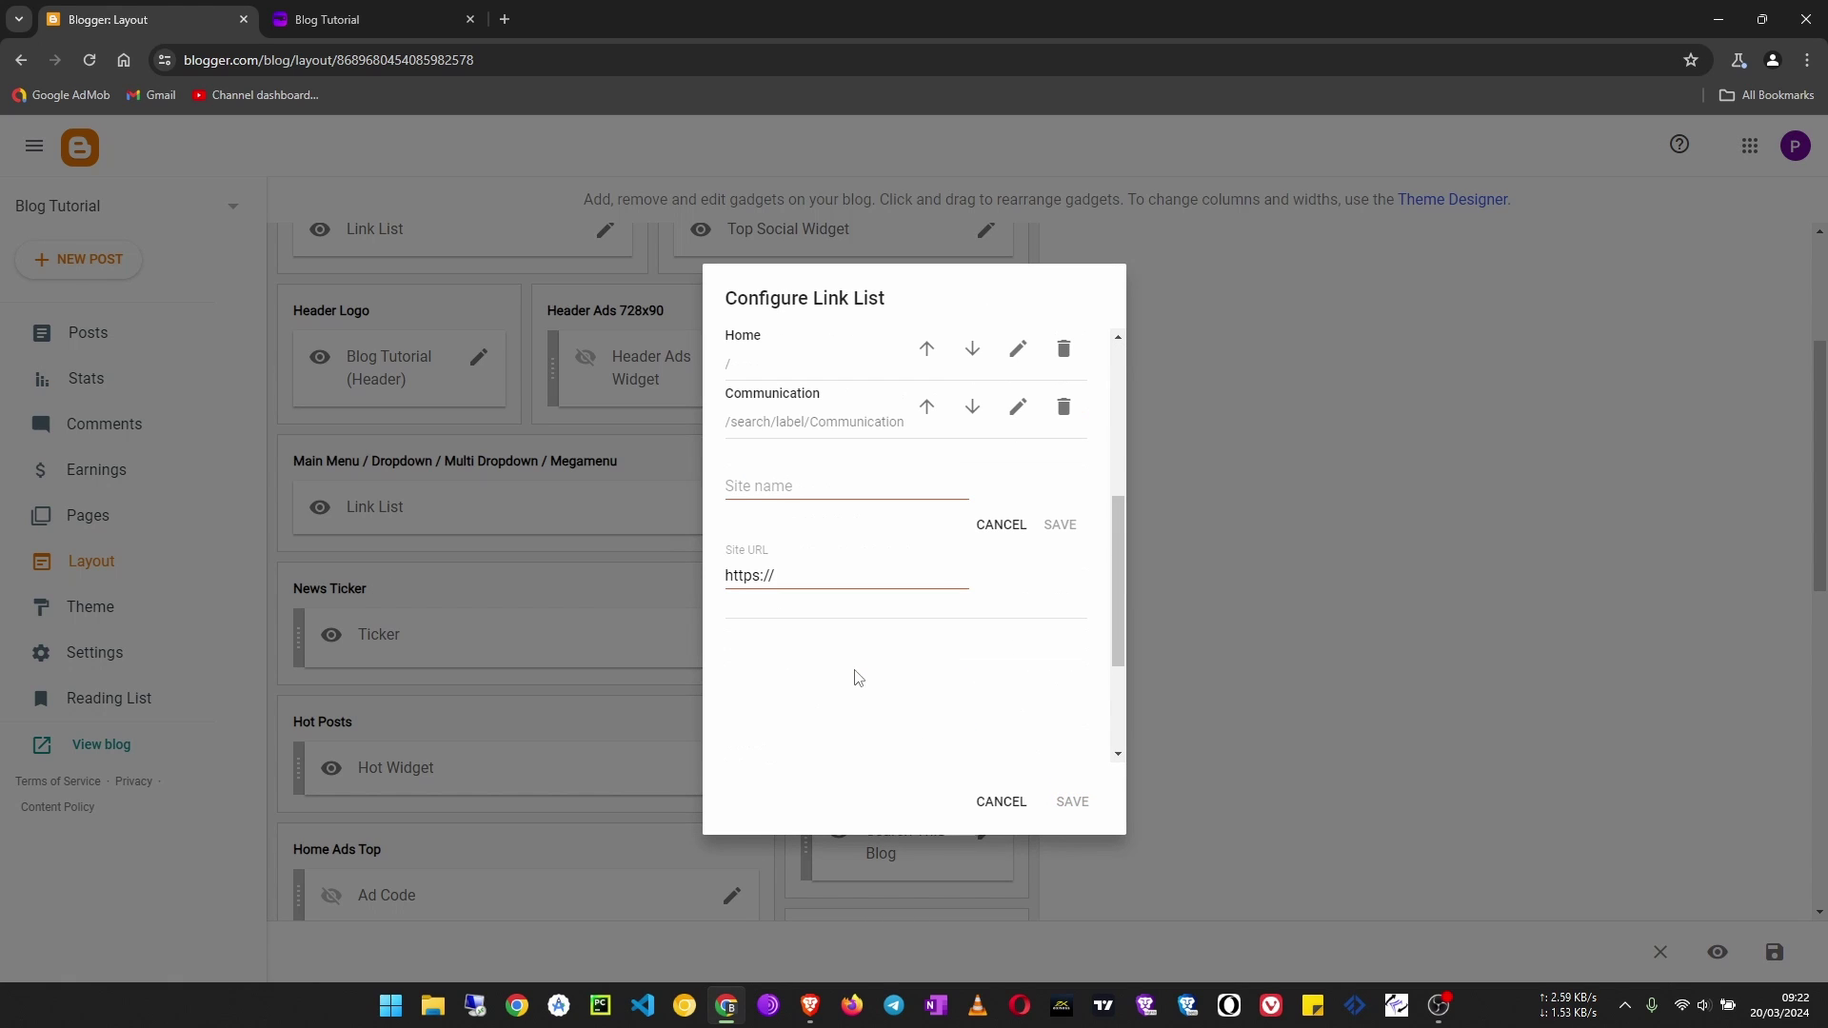
{"action": "left_click", "coordinate": [776, 490]}
{"action": "scroll", "coordinate": [791, 572], "scroll_direction": "up", "scroll_amount": 1}
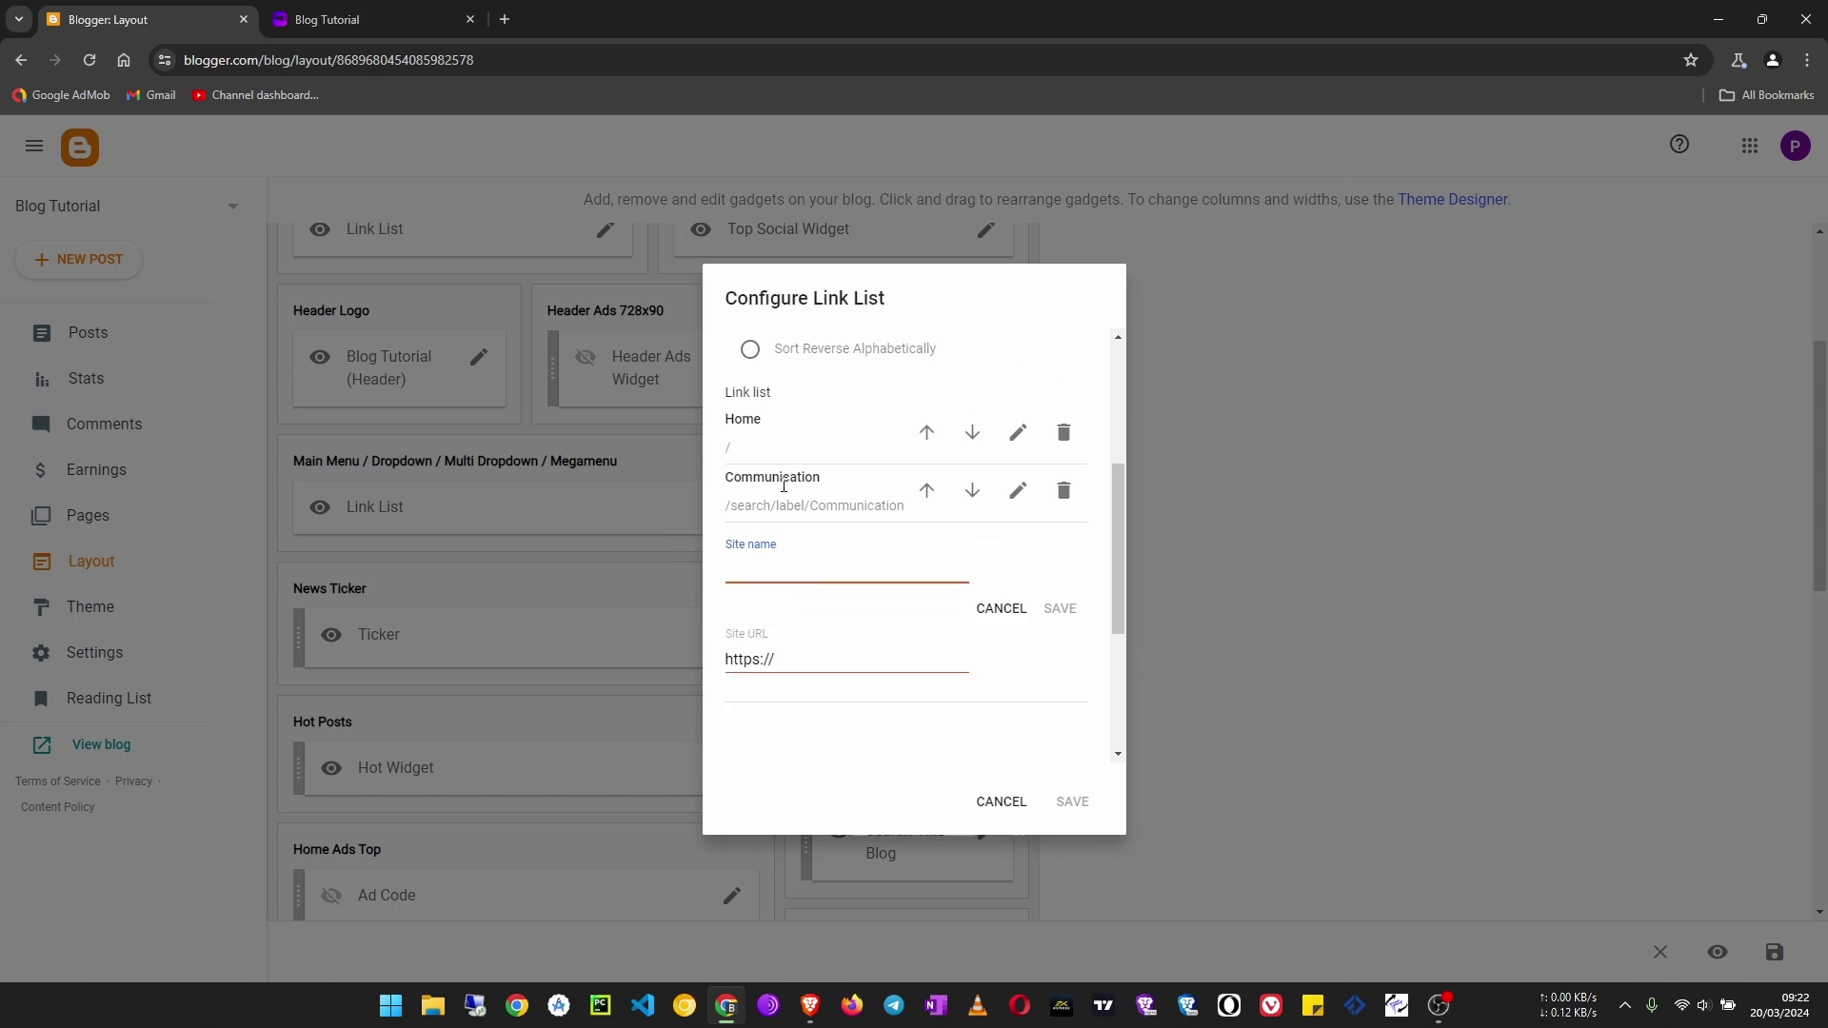
{"action": "type", "text": "Tele"}
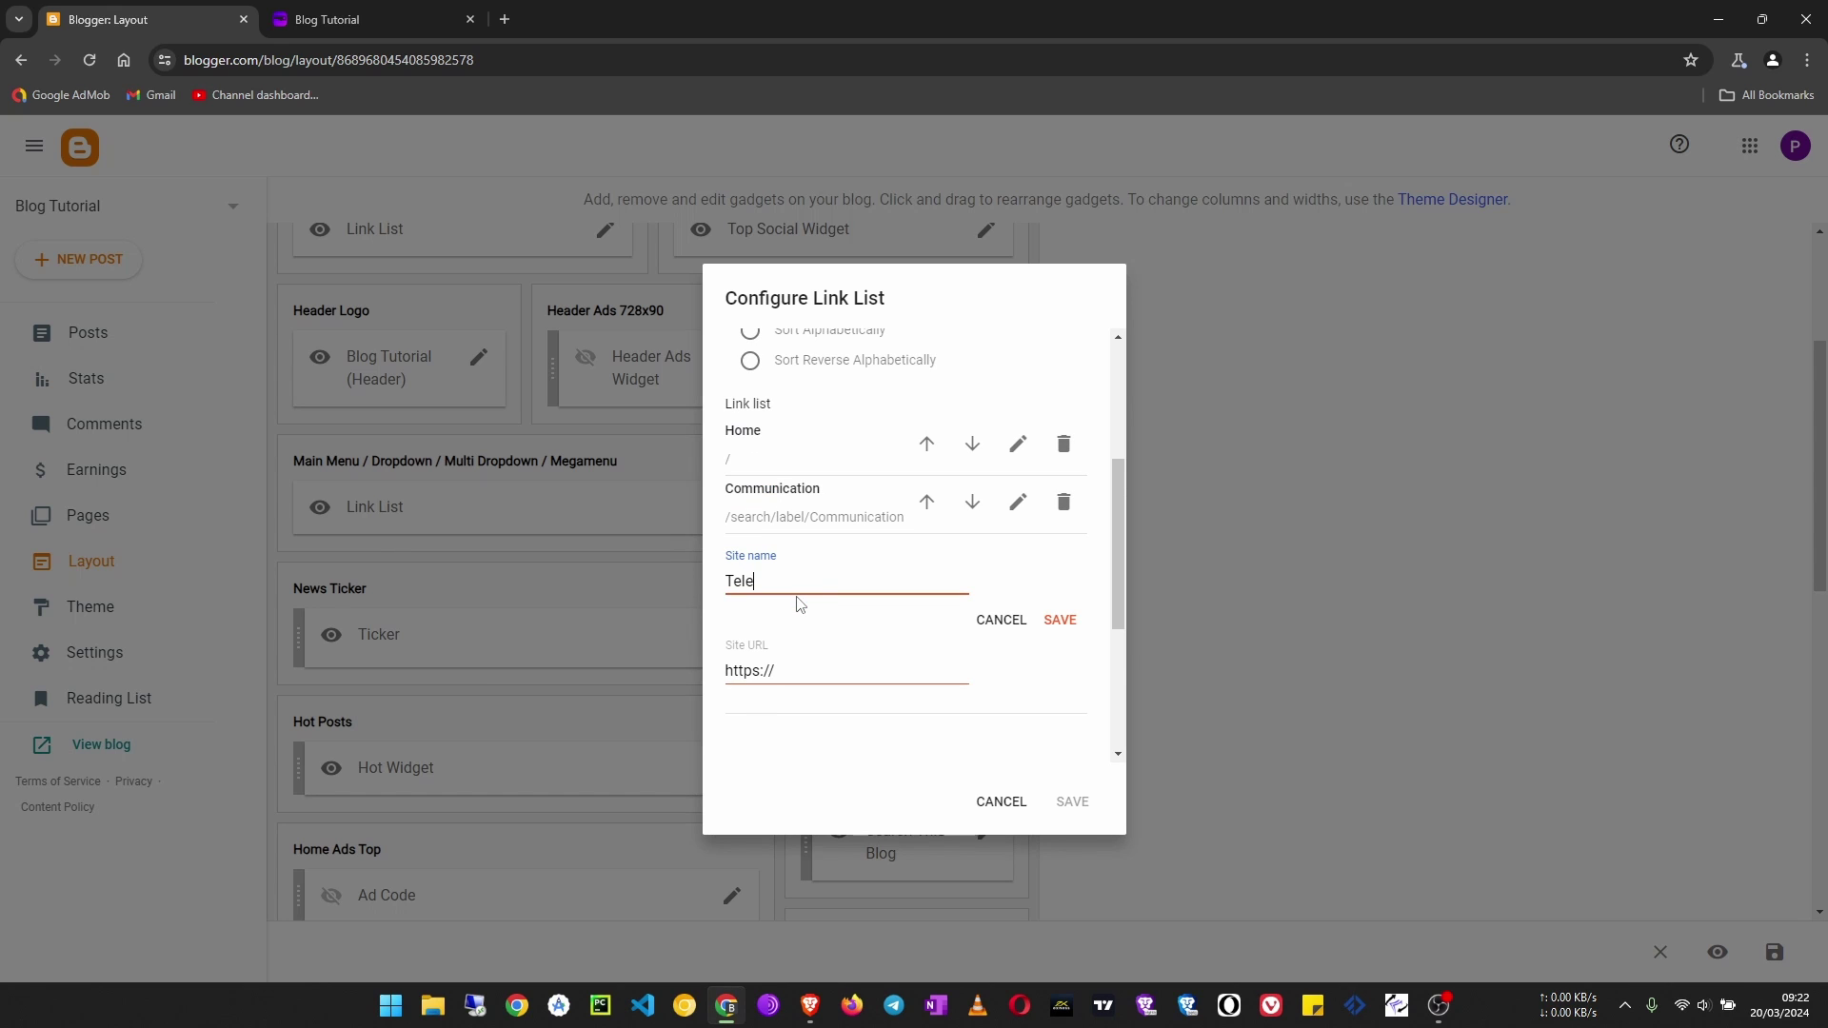
{"action": "type", "text": "gram"}
Set the new item's site URL to /search/label/Telegram and change its site name to _Telegram to make it a submenu entry.
{"action": "left_click_drag", "start_coordinate": [807, 675], "coordinate": [714, 673]}
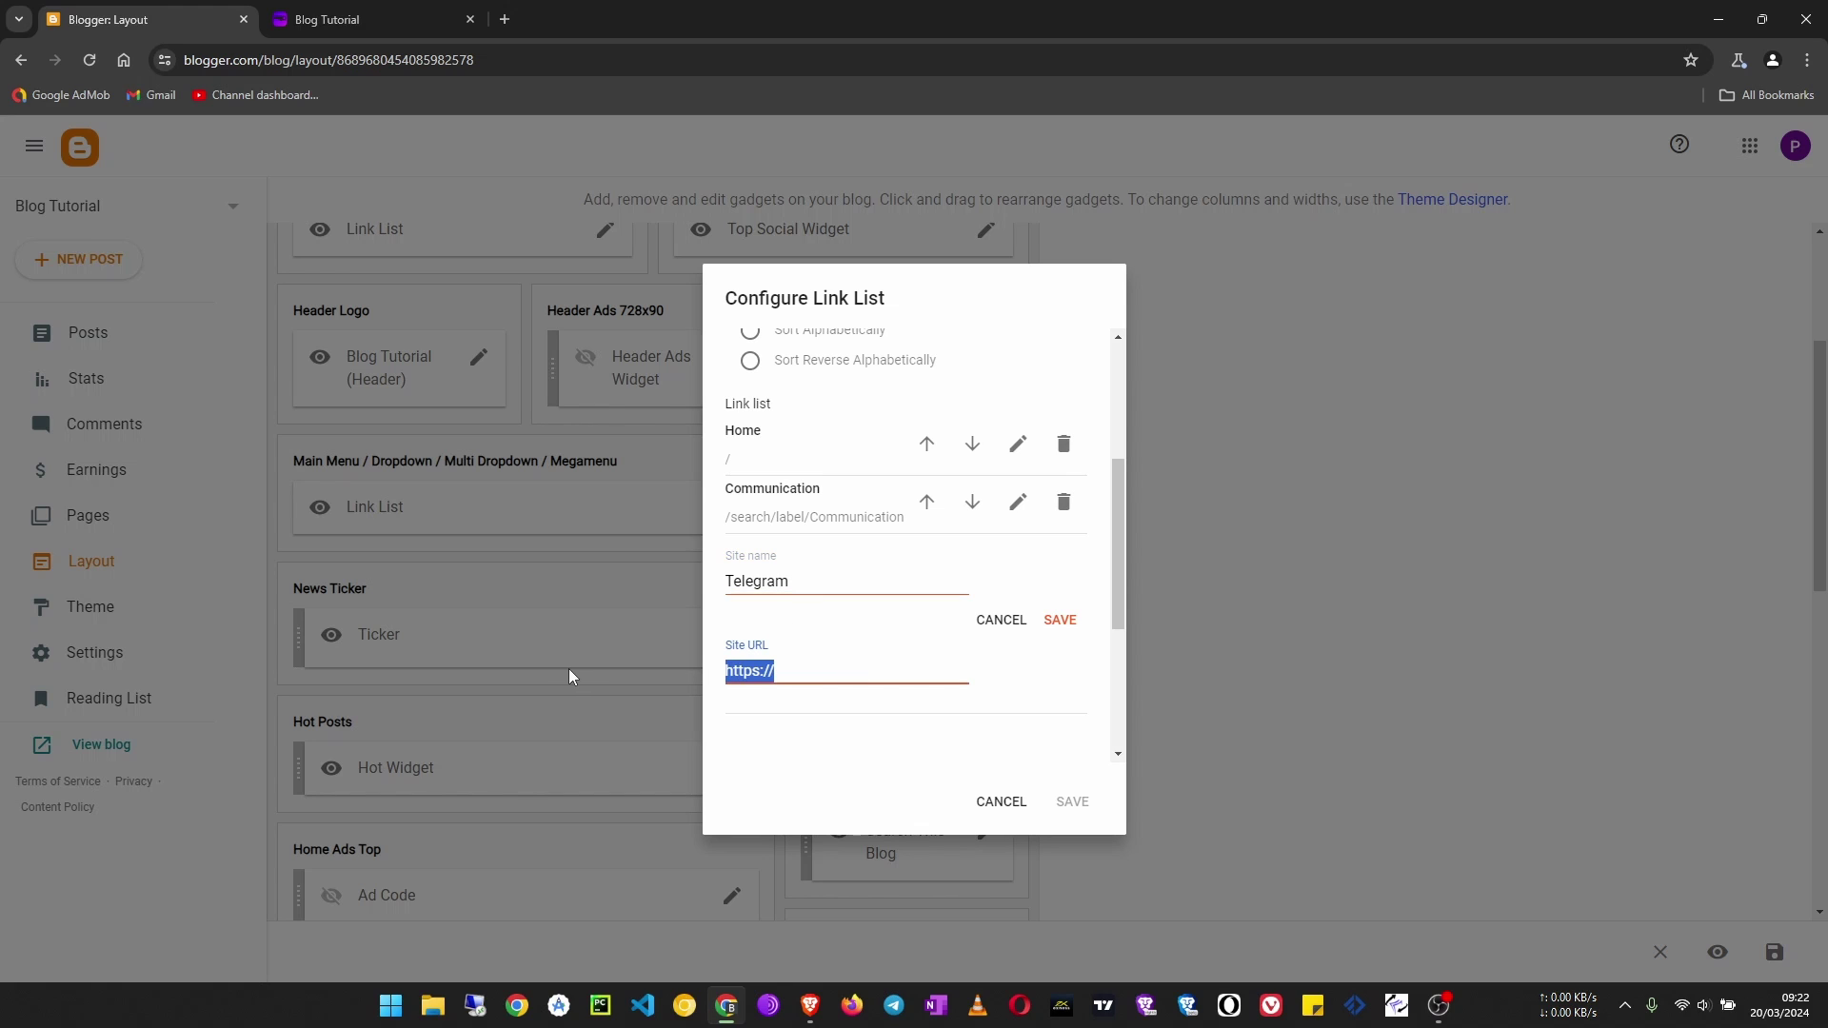
{"action": "type", "text": "/search/label/Tele"}
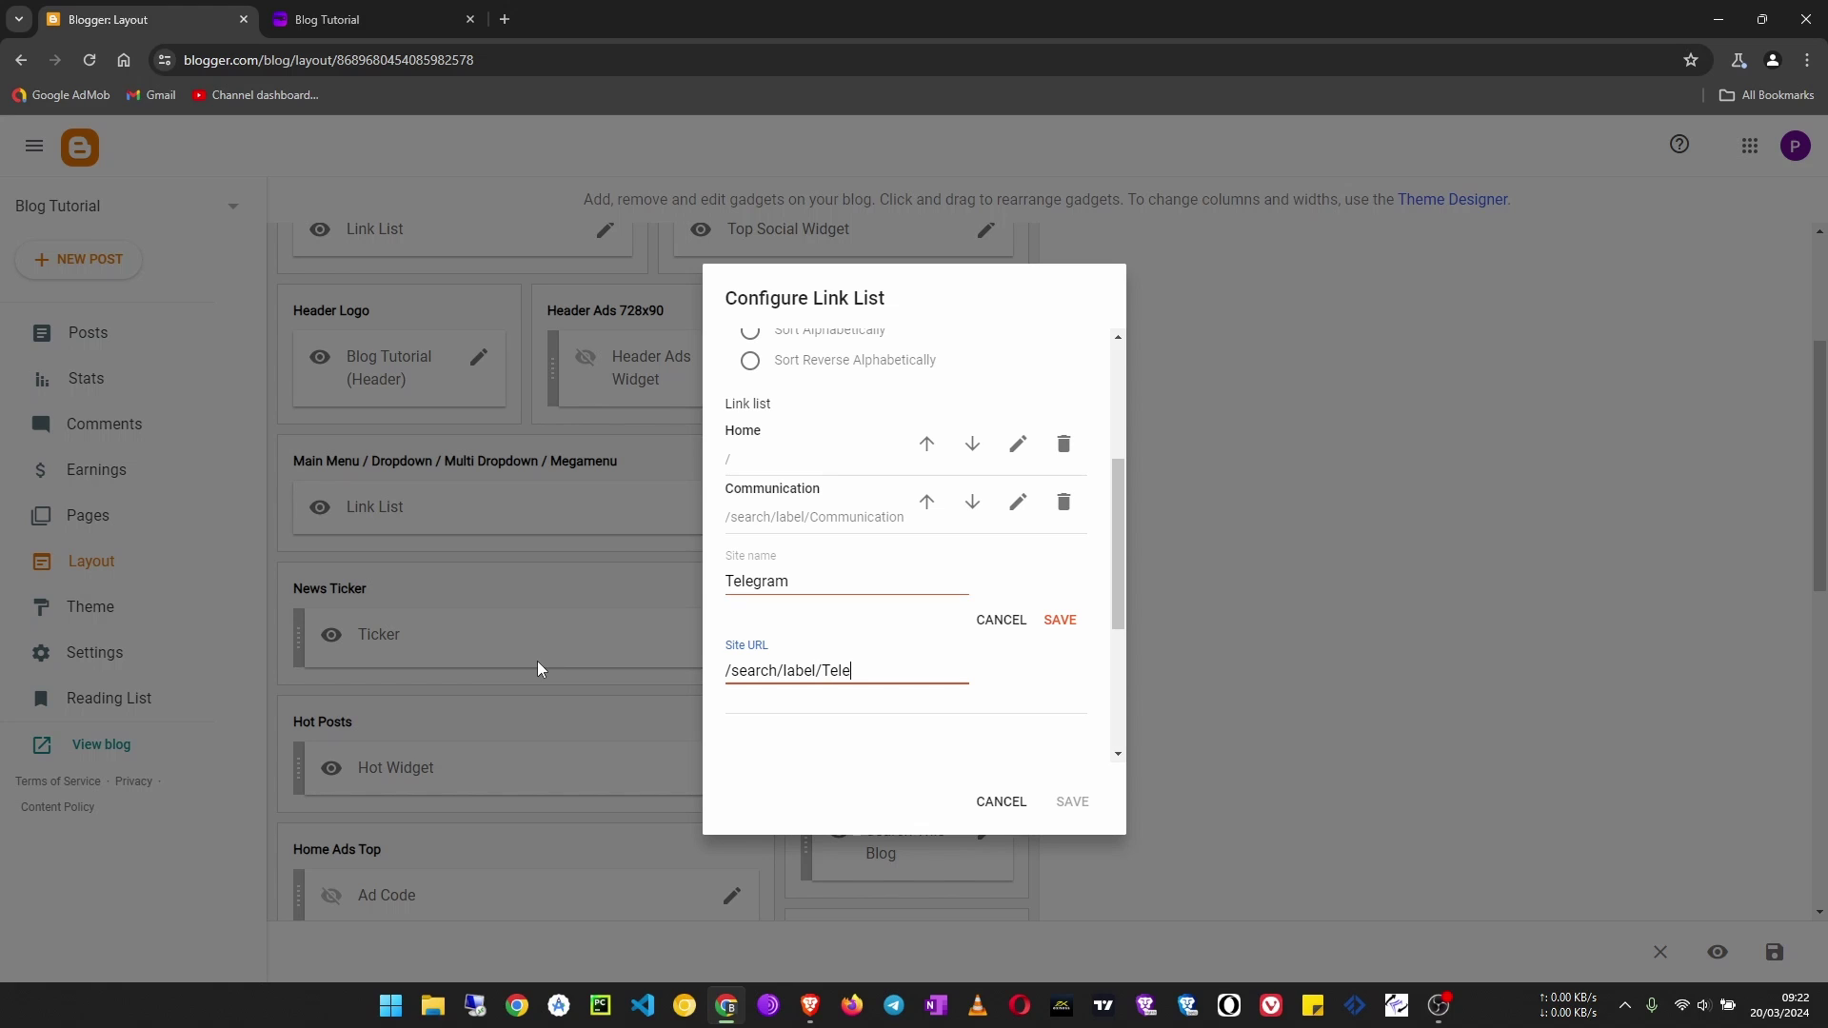
{"action": "type", "text": "gram"}
{"action": "left_click_drag", "start_coordinate": [886, 672], "coordinate": [826, 678]}
{"action": "left_click", "coordinate": [830, 670]}
{"action": "scroll", "coordinate": [819, 667], "scroll_direction": "up", "scroll_amount": 1}
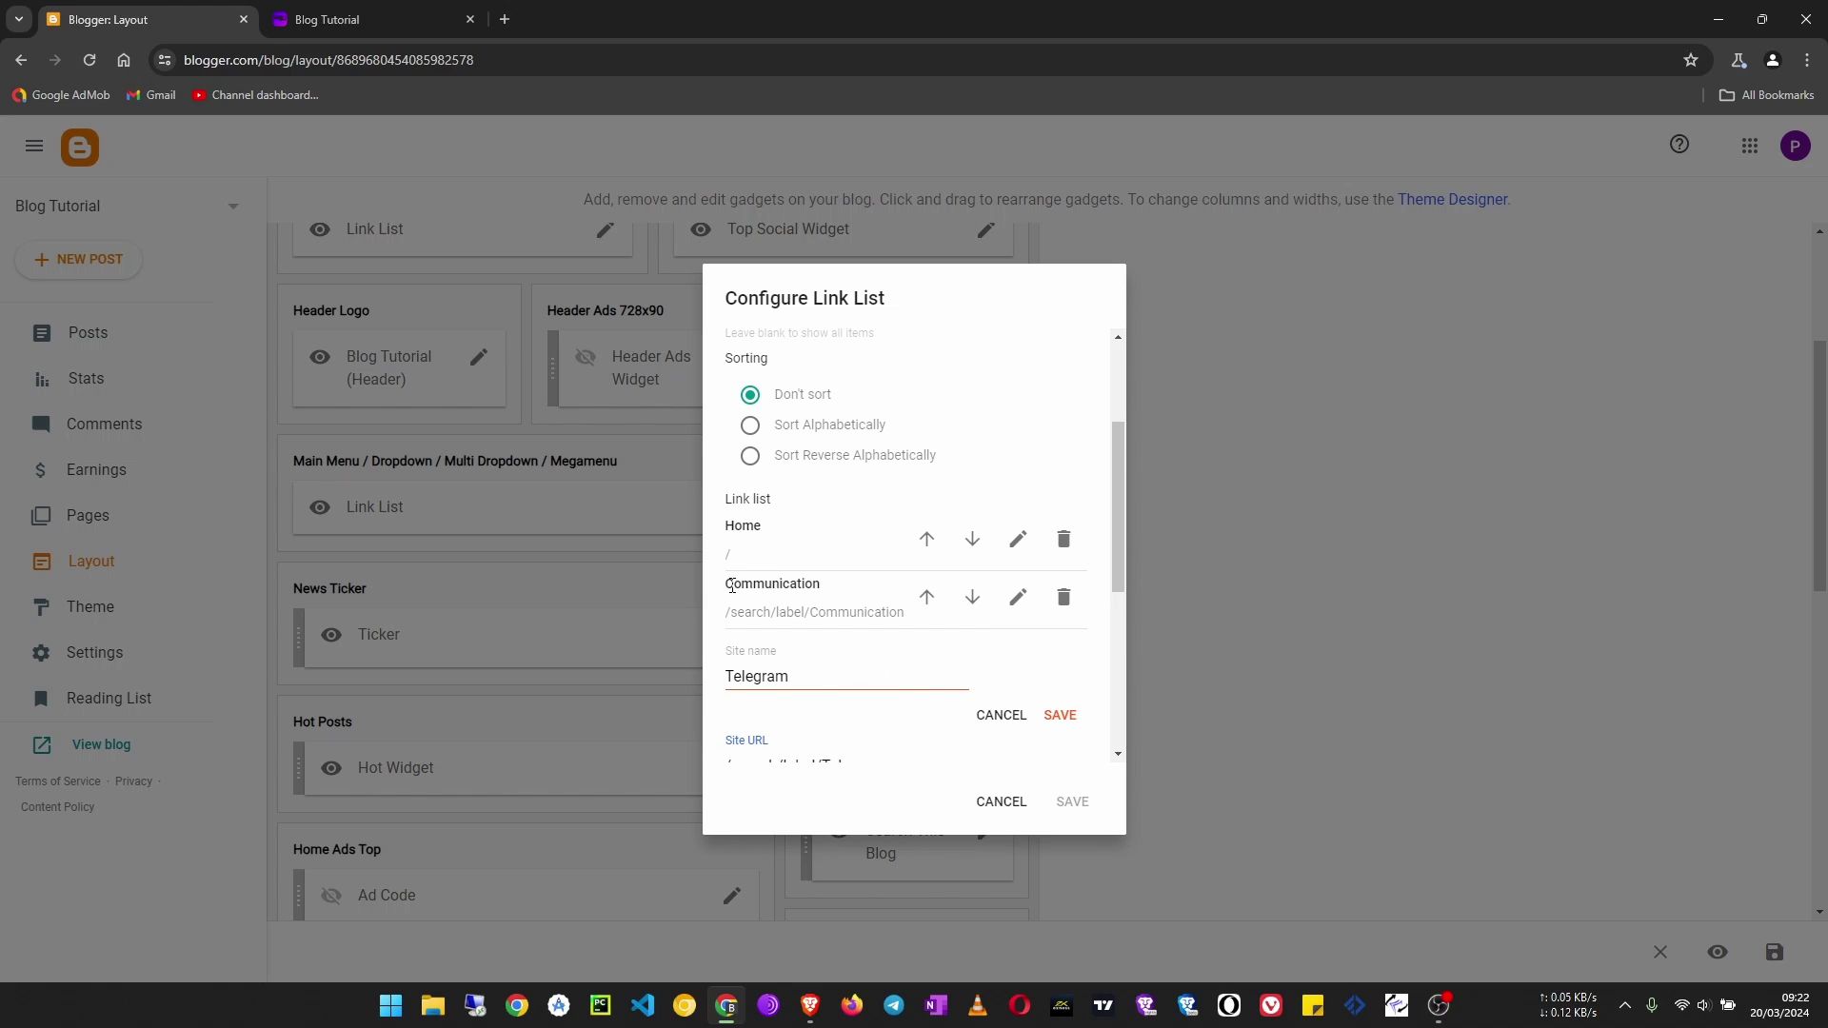
{"action": "scroll", "coordinate": [846, 606], "scroll_direction": "down", "scroll_amount": 1}
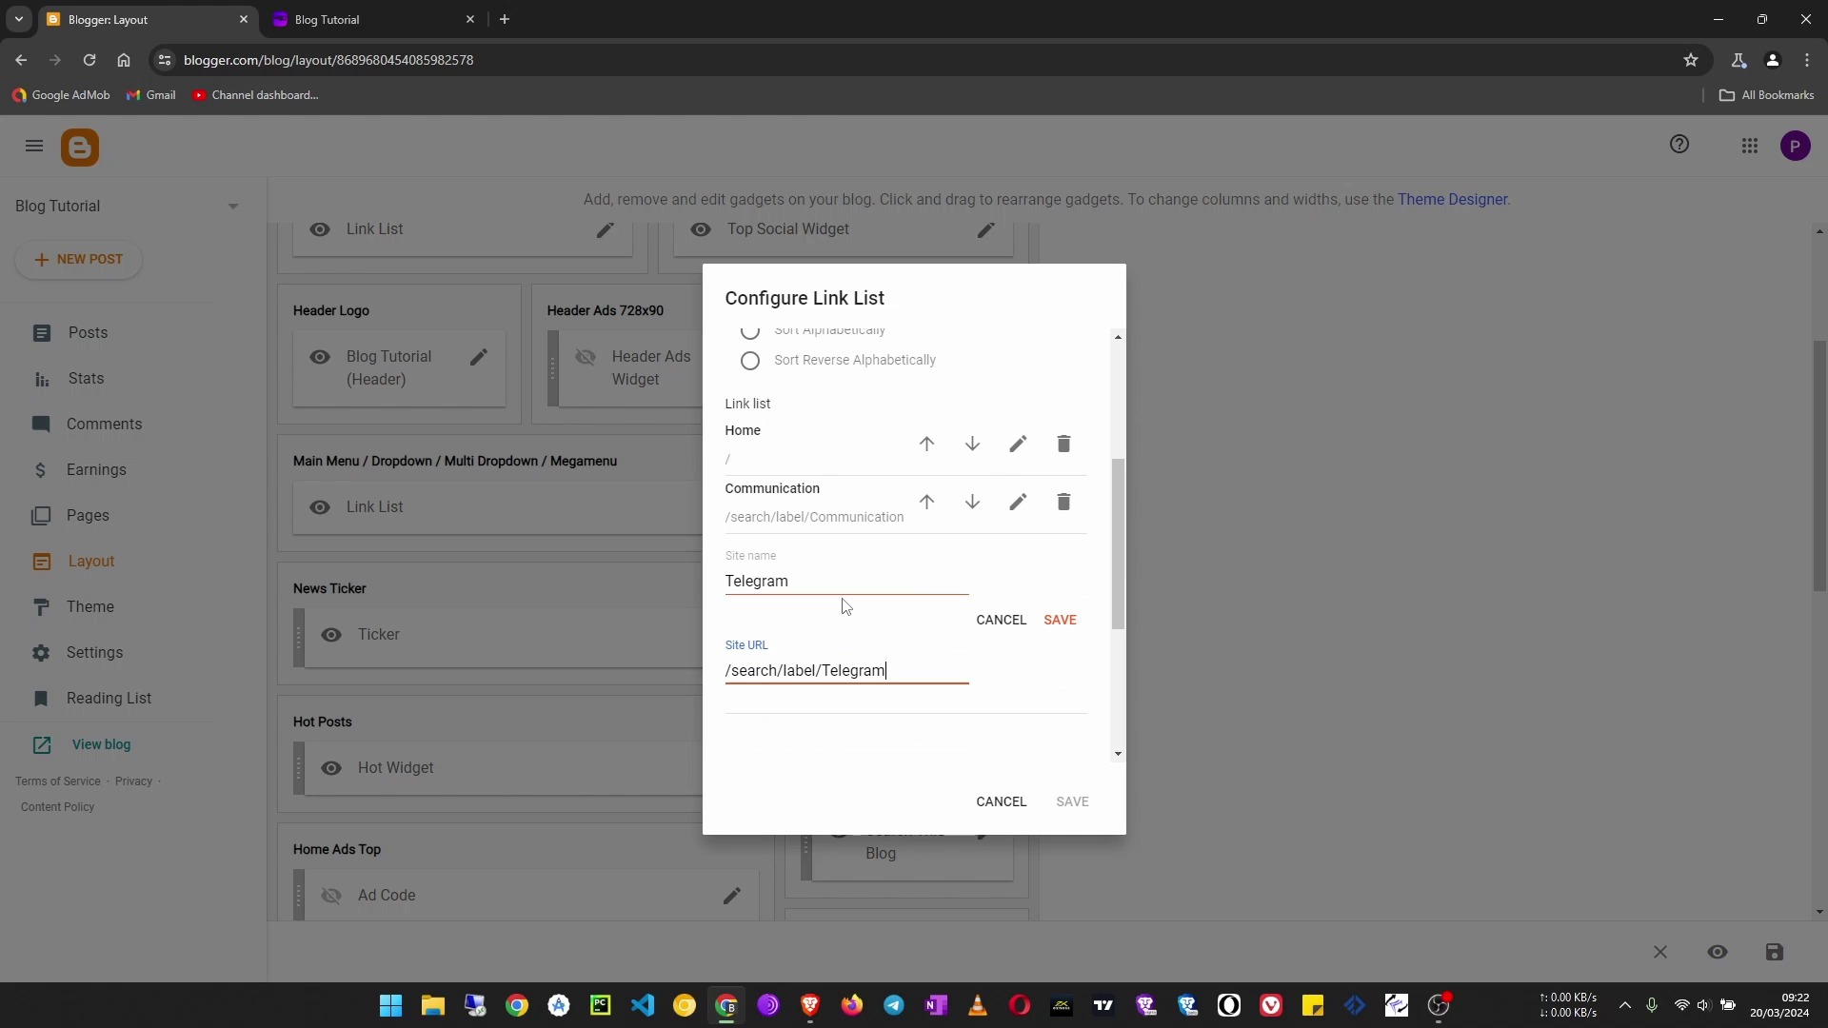
{"action": "left_click", "coordinate": [823, 578]}
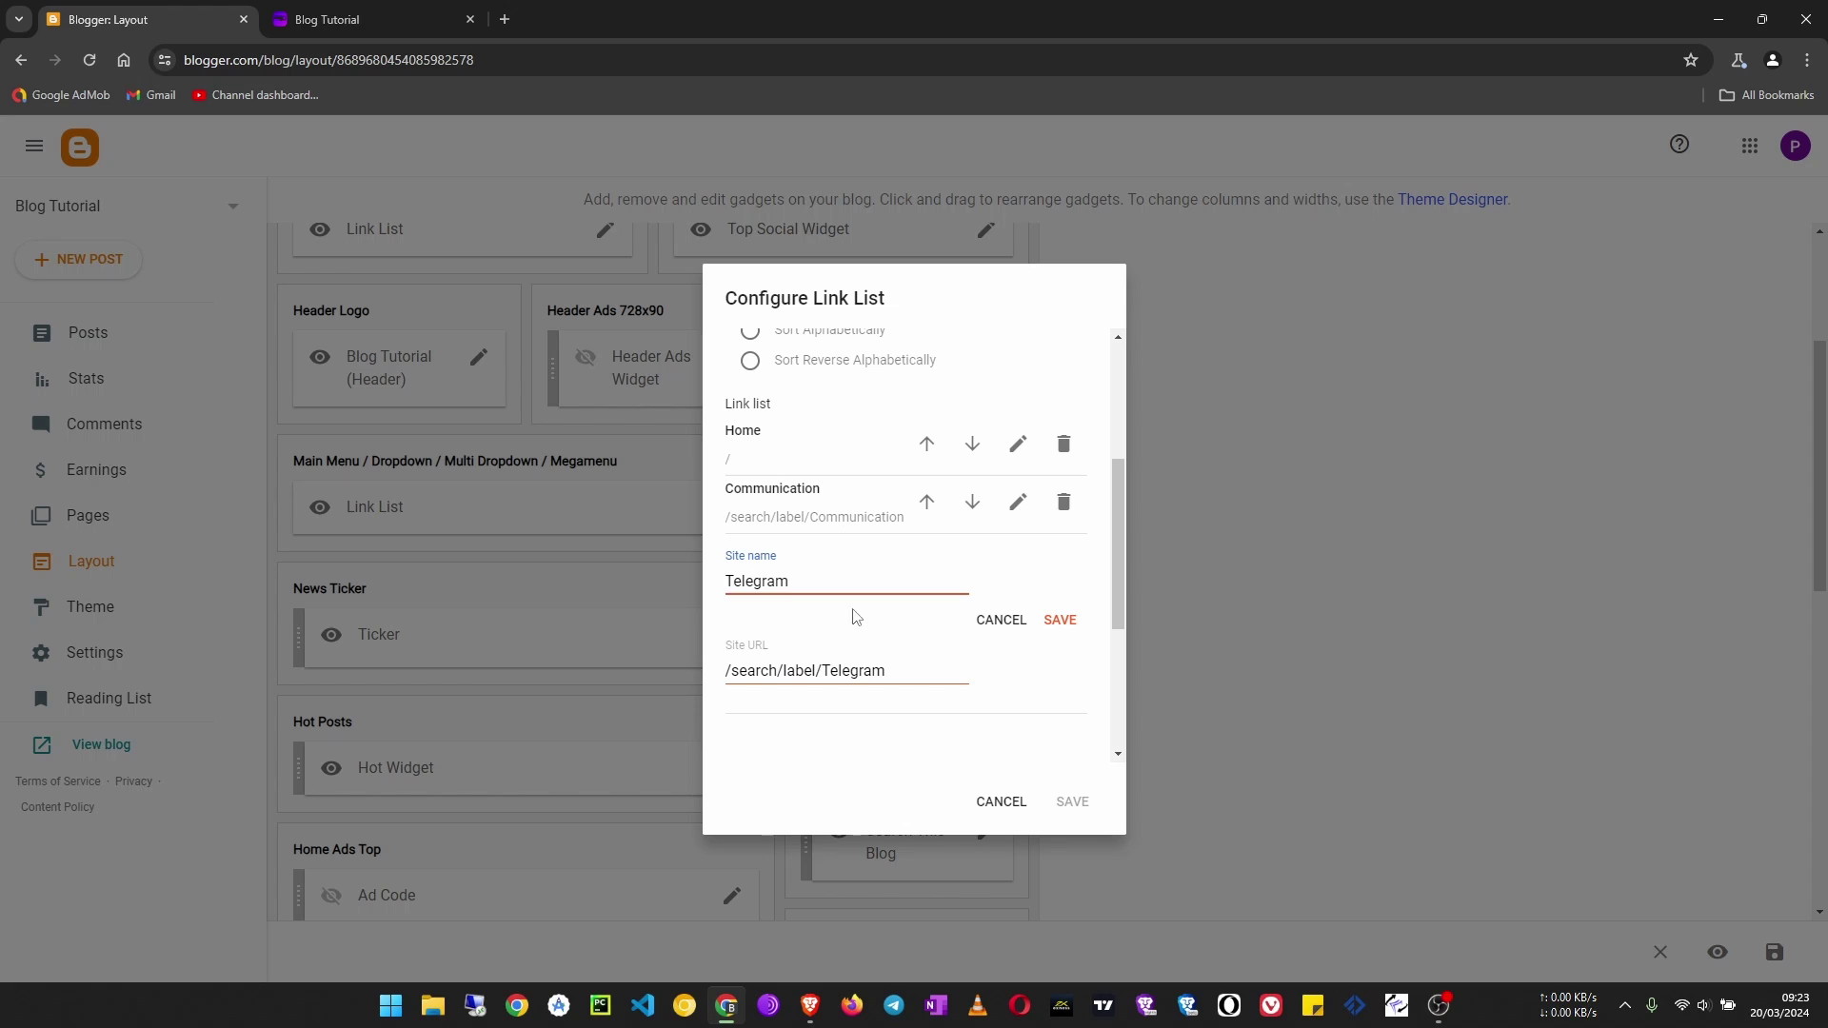
{"action": "type", "text": "_"}
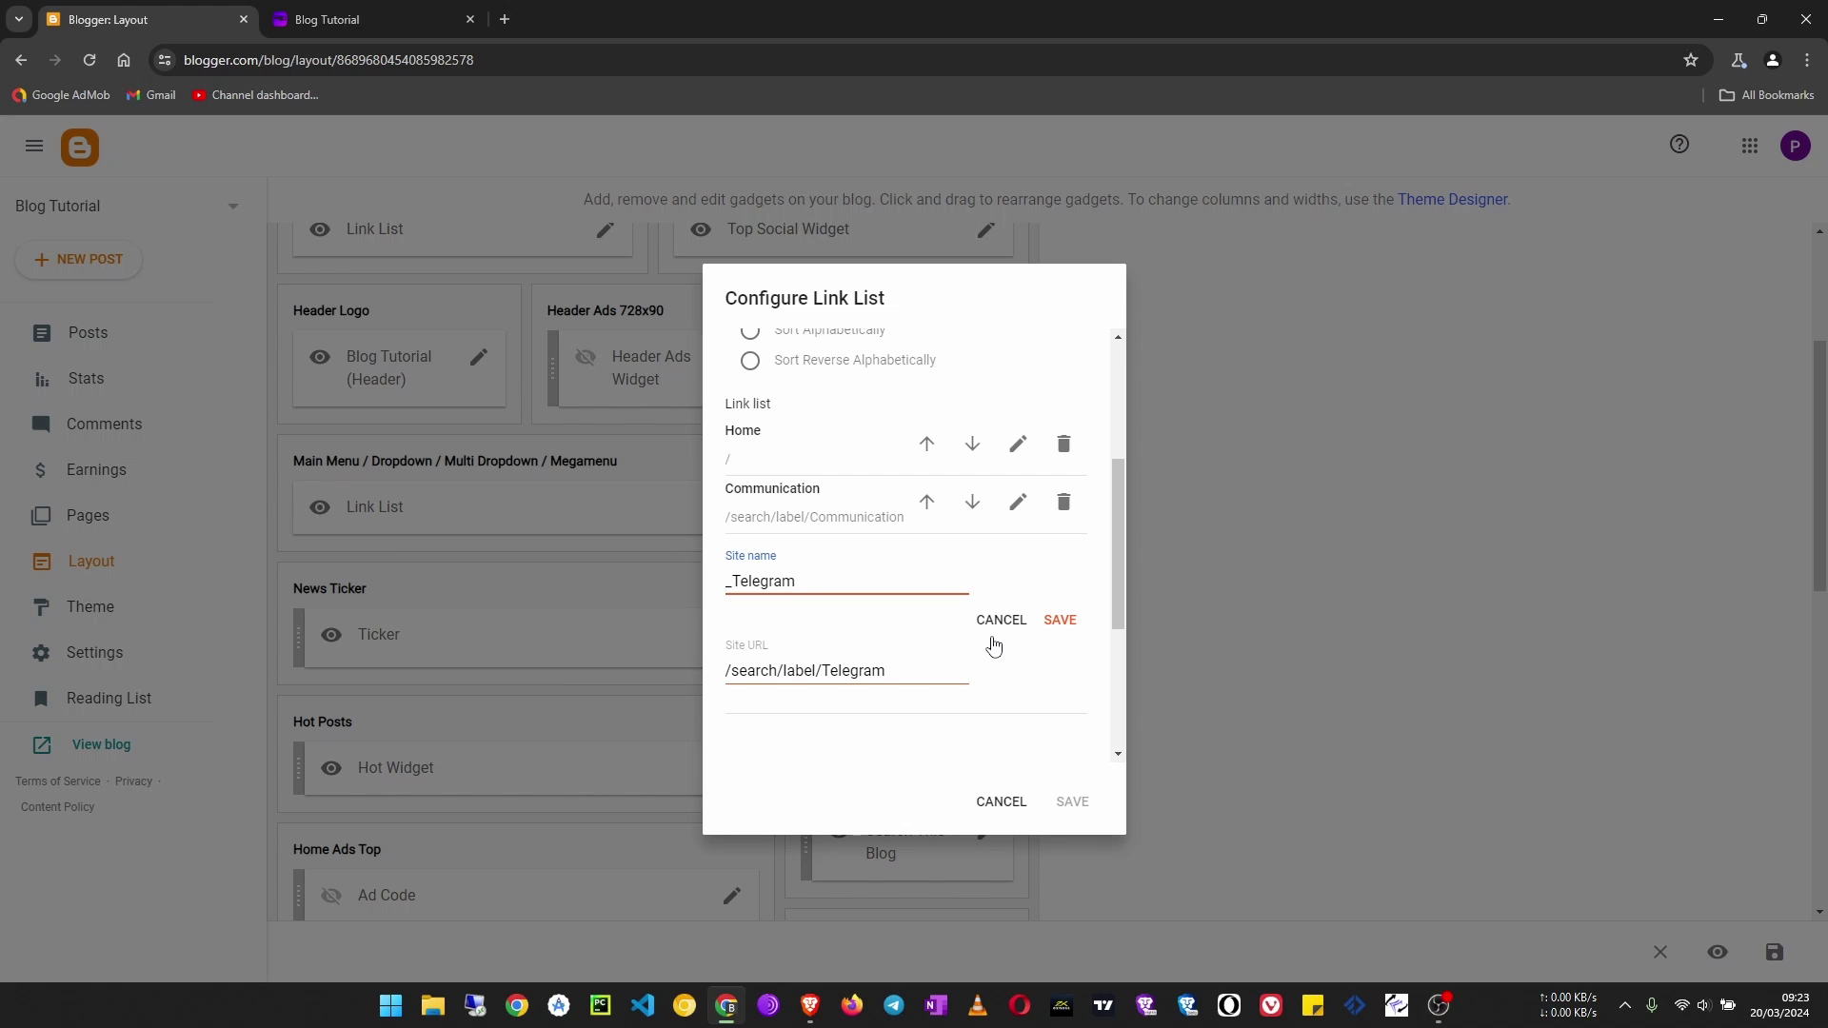
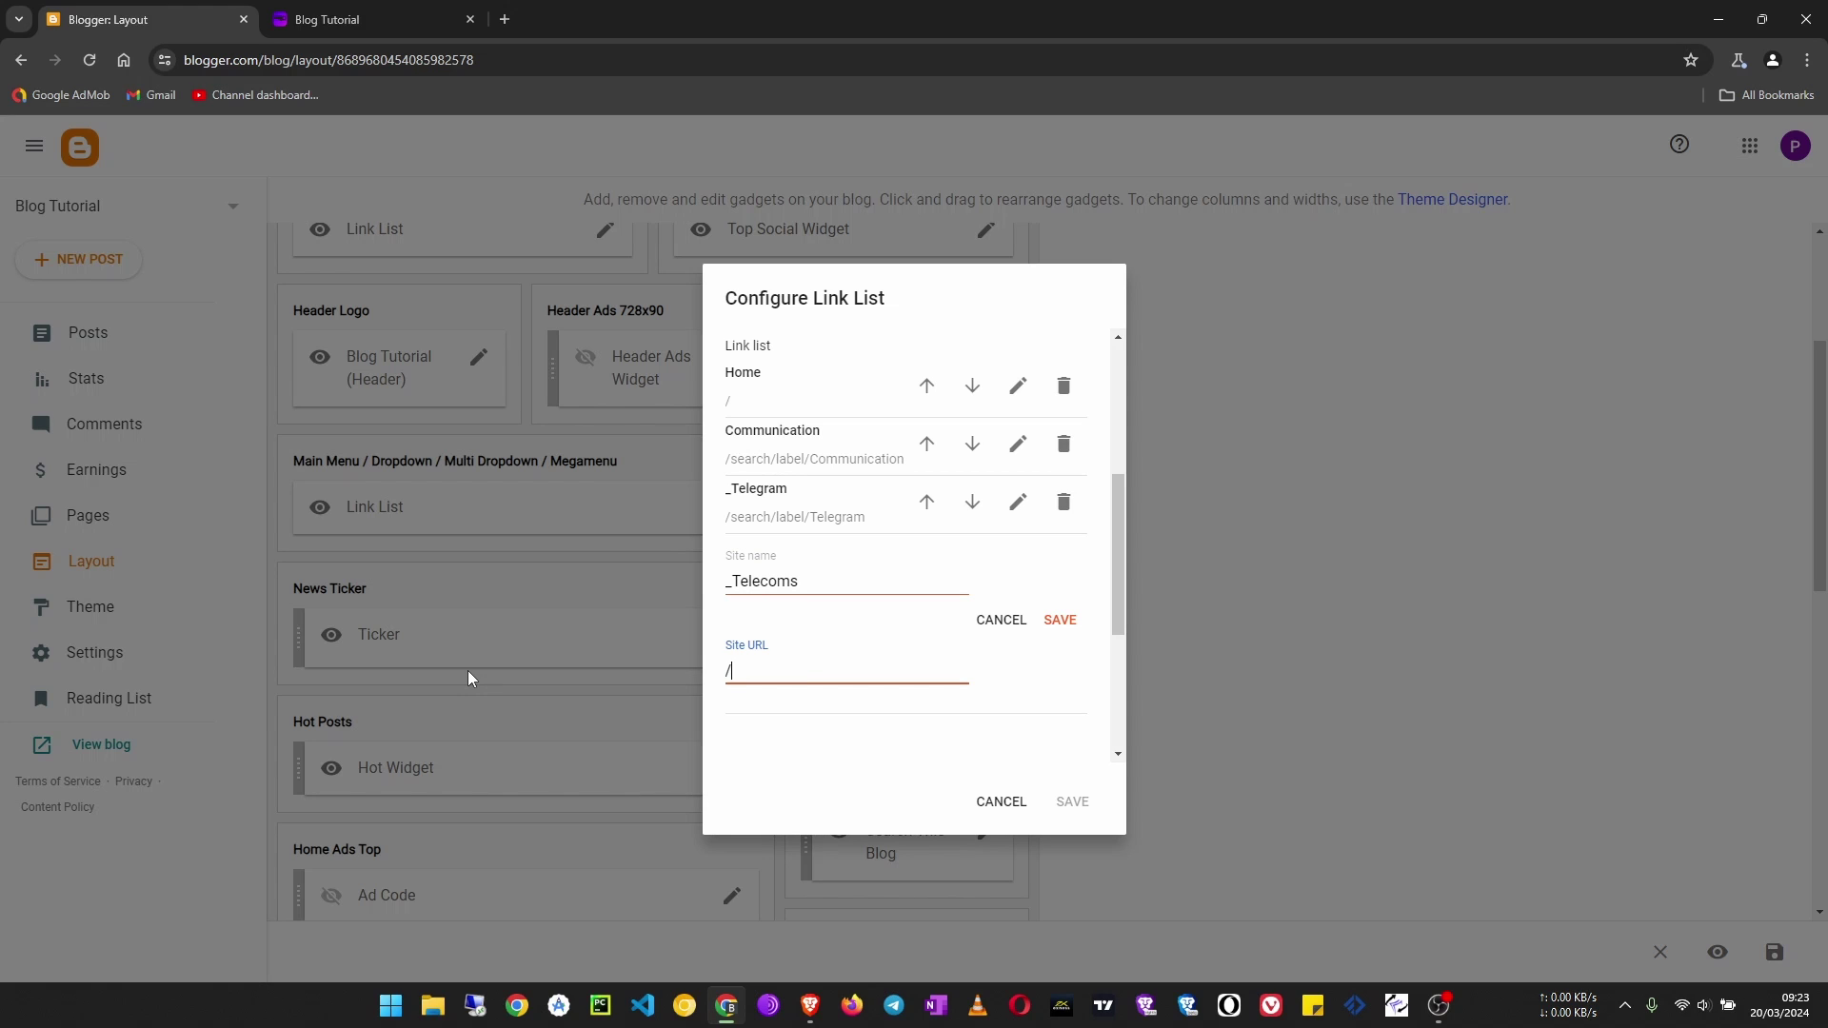
Set the _Telecoms item's site URL to /search/label/Telecoms and save the item.
{"action": "type", "text": "search/loabel/Telecoms"}
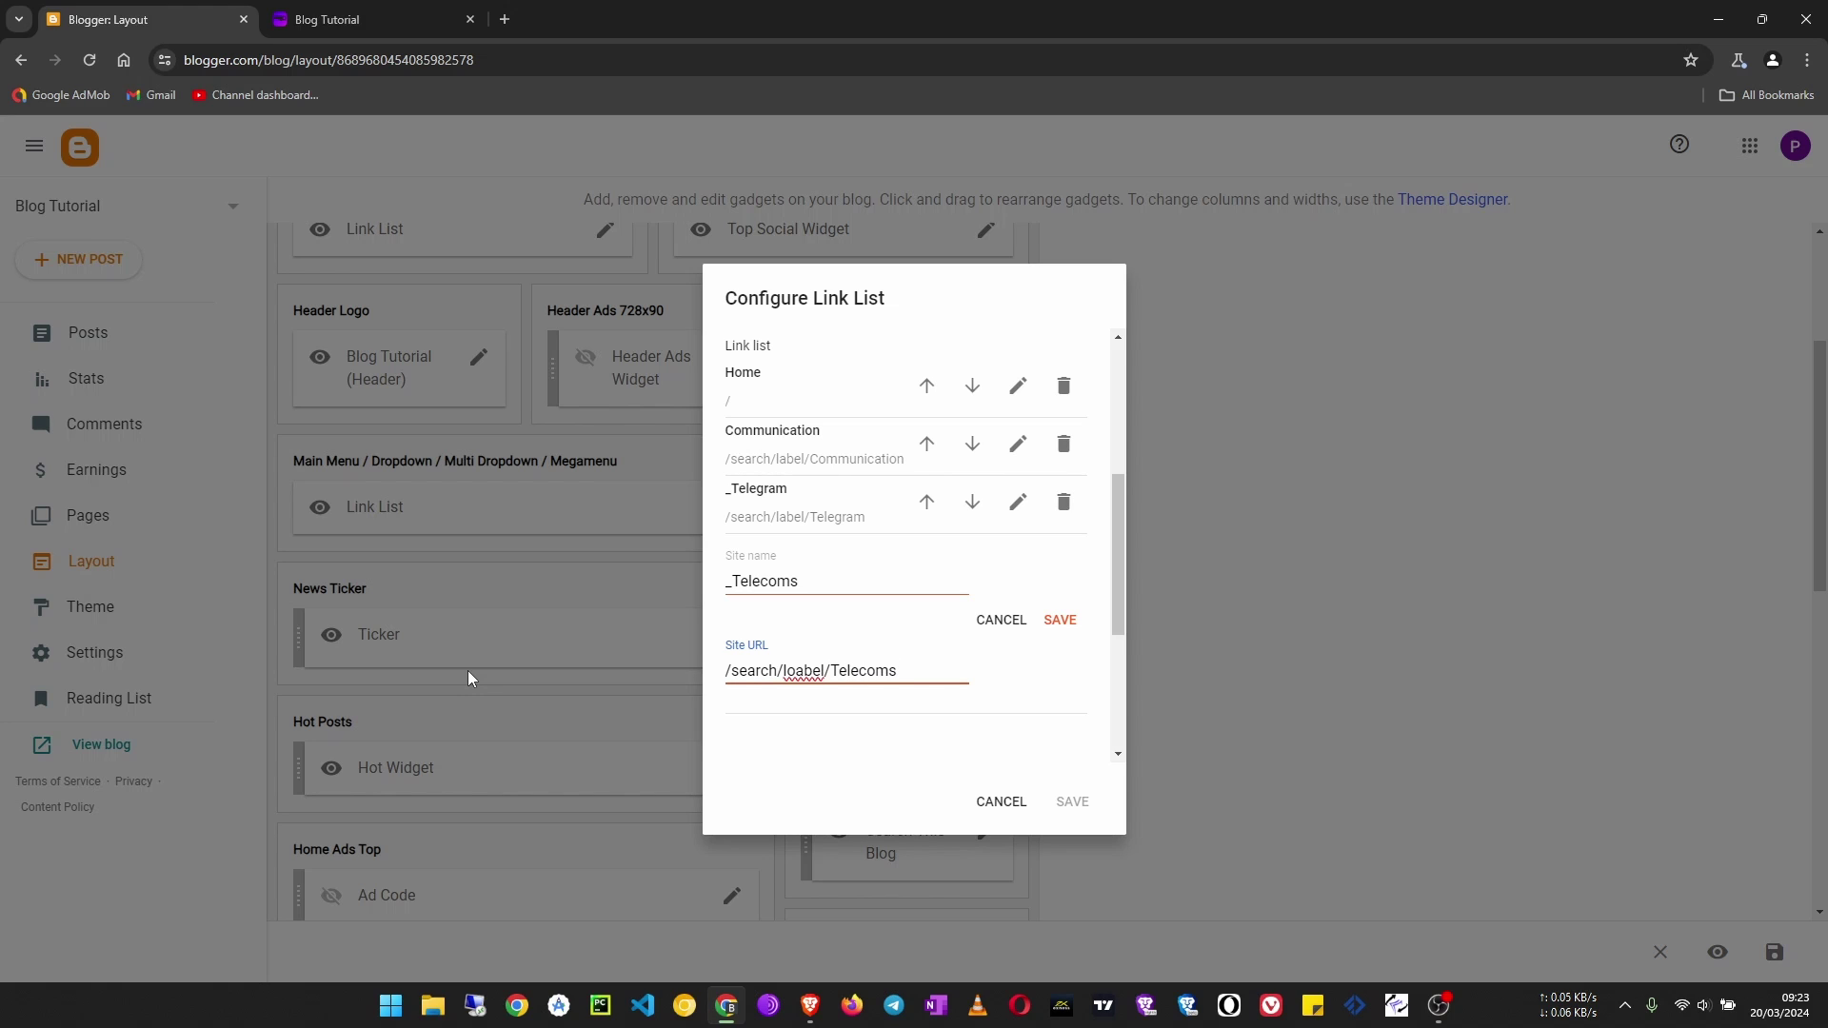
{"action": "left_click", "coordinate": [798, 670]}
{"action": "key", "text": "BackSpace"}
{"action": "left_click", "coordinate": [1060, 621]}
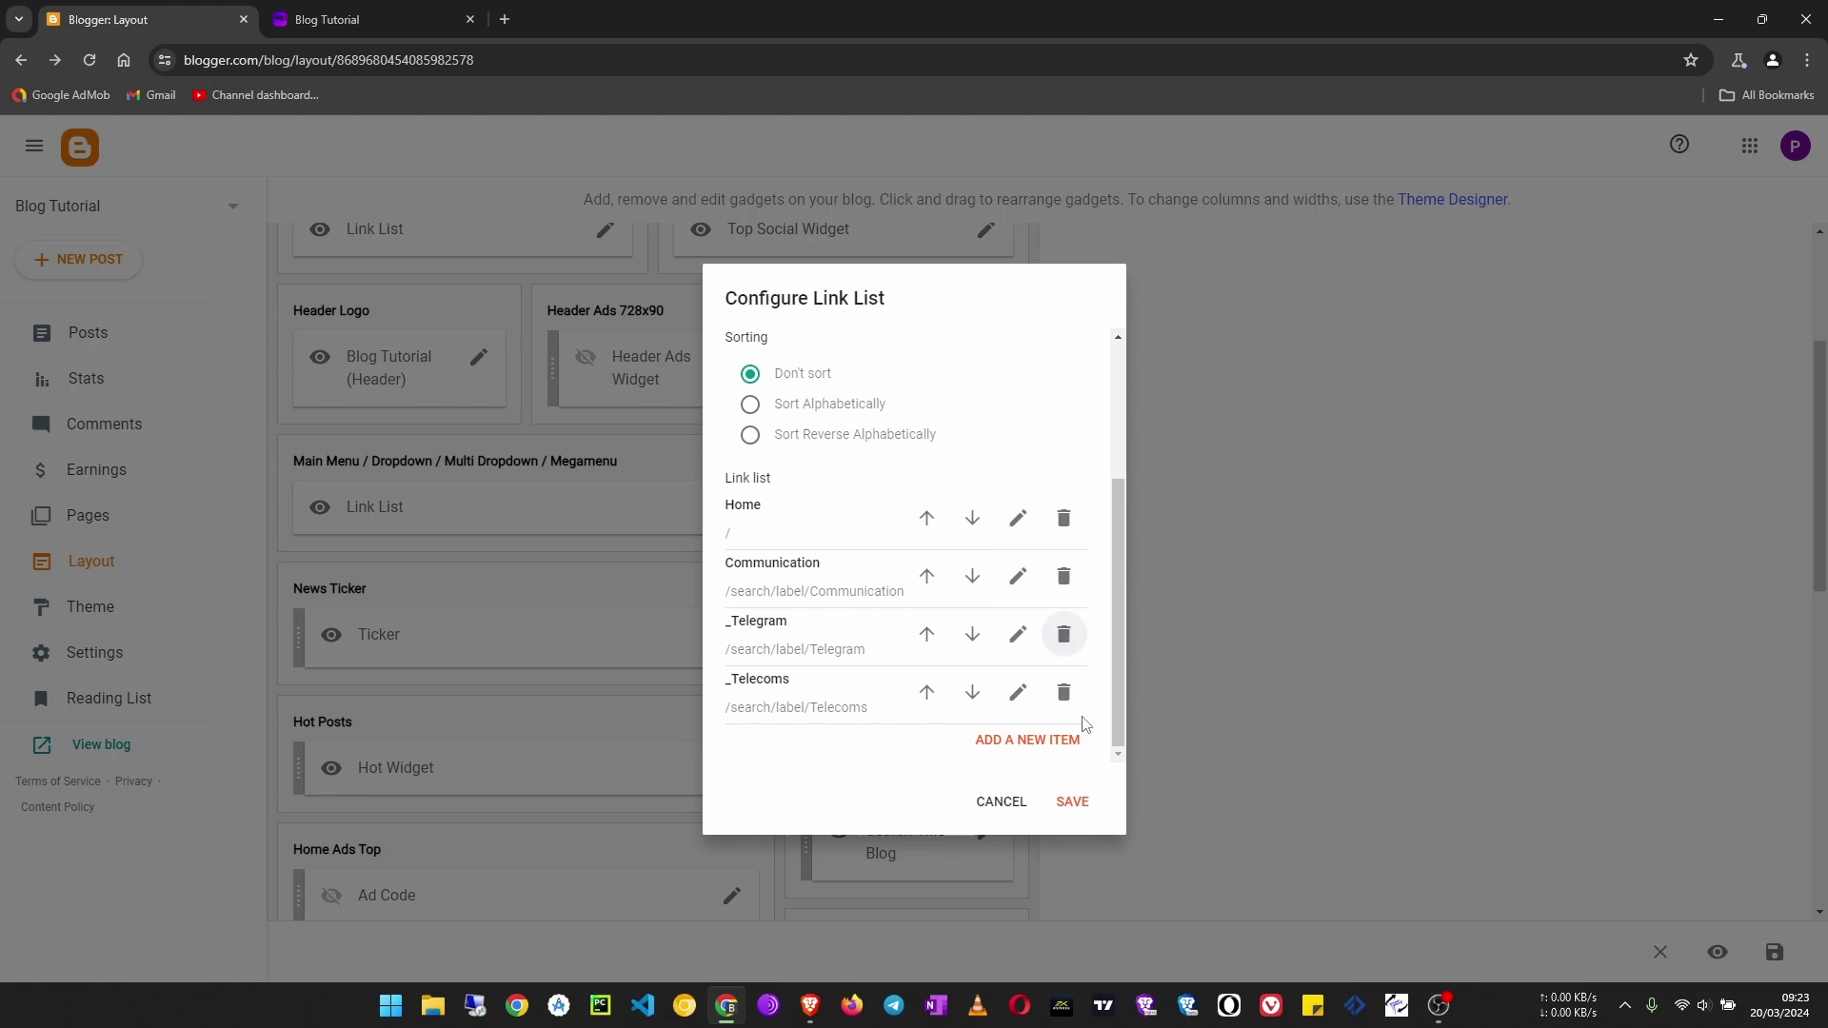
Save the Link List, reload the live blog and check the dropdown under Communication.
{"action": "left_click", "coordinate": [1071, 801]}
{"action": "left_click", "coordinate": [327, 19]}
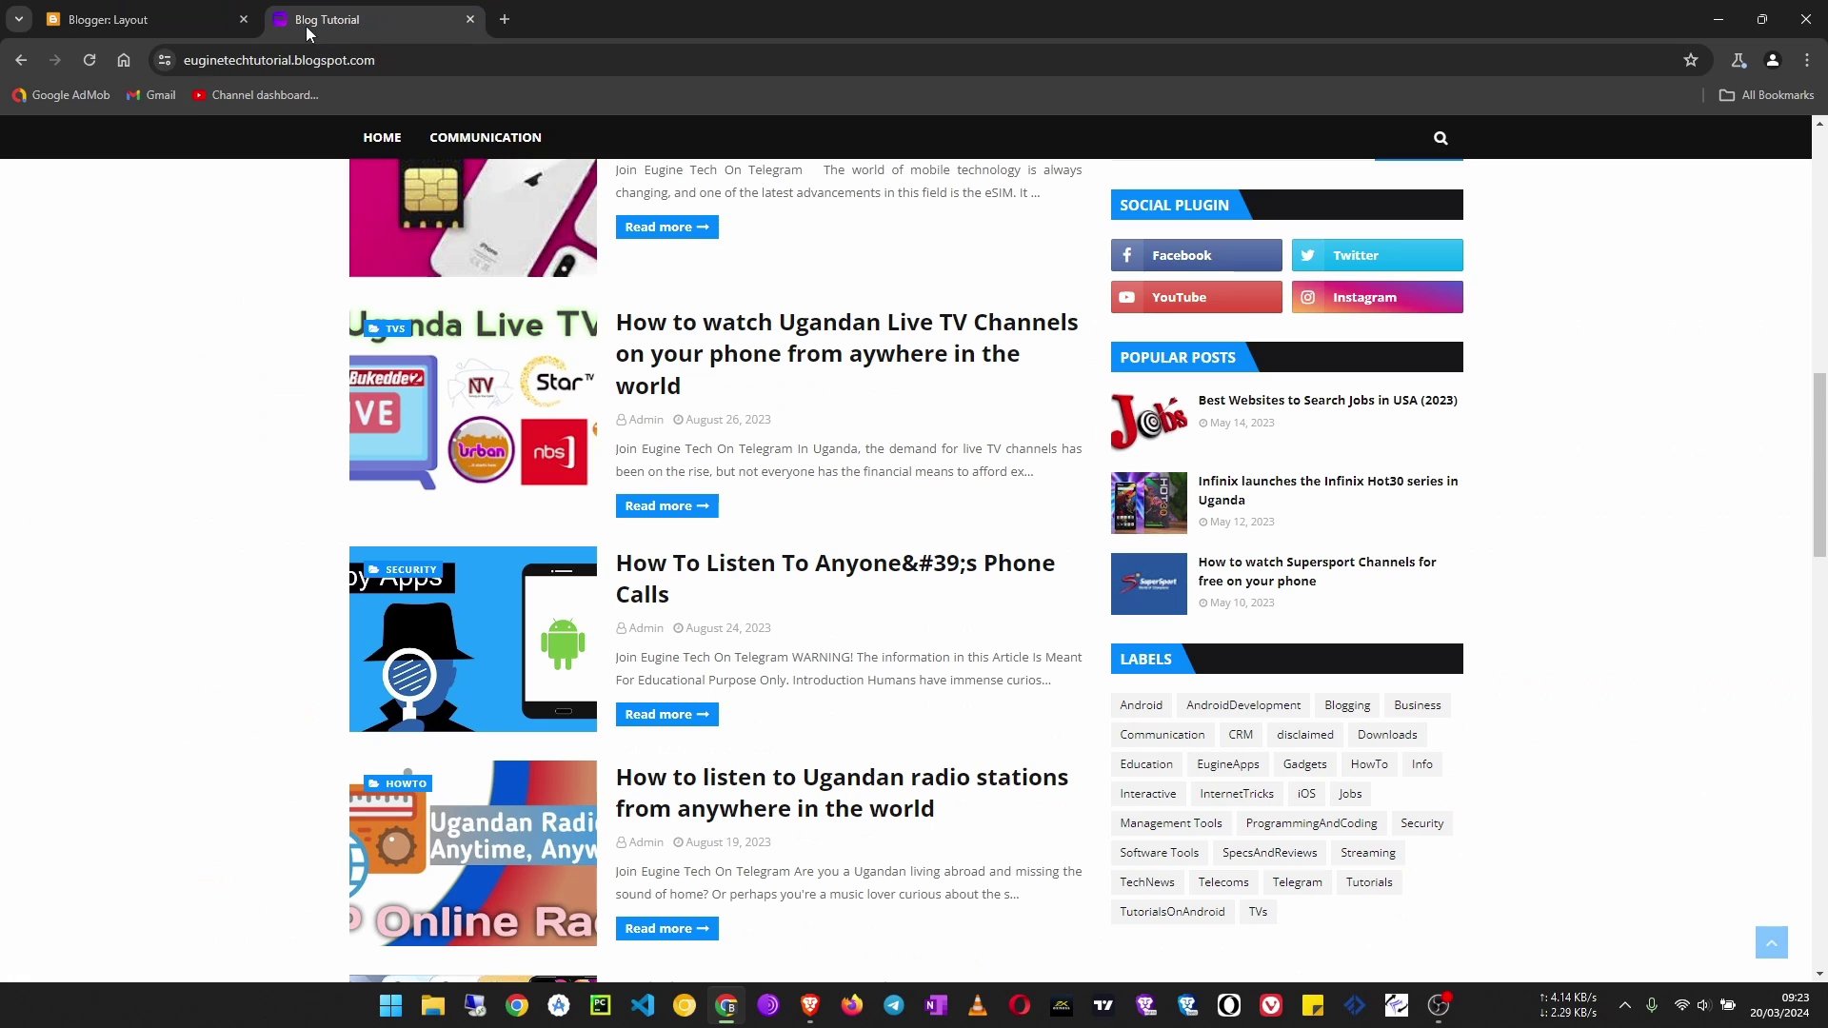
{"action": "left_click", "coordinate": [90, 60]}
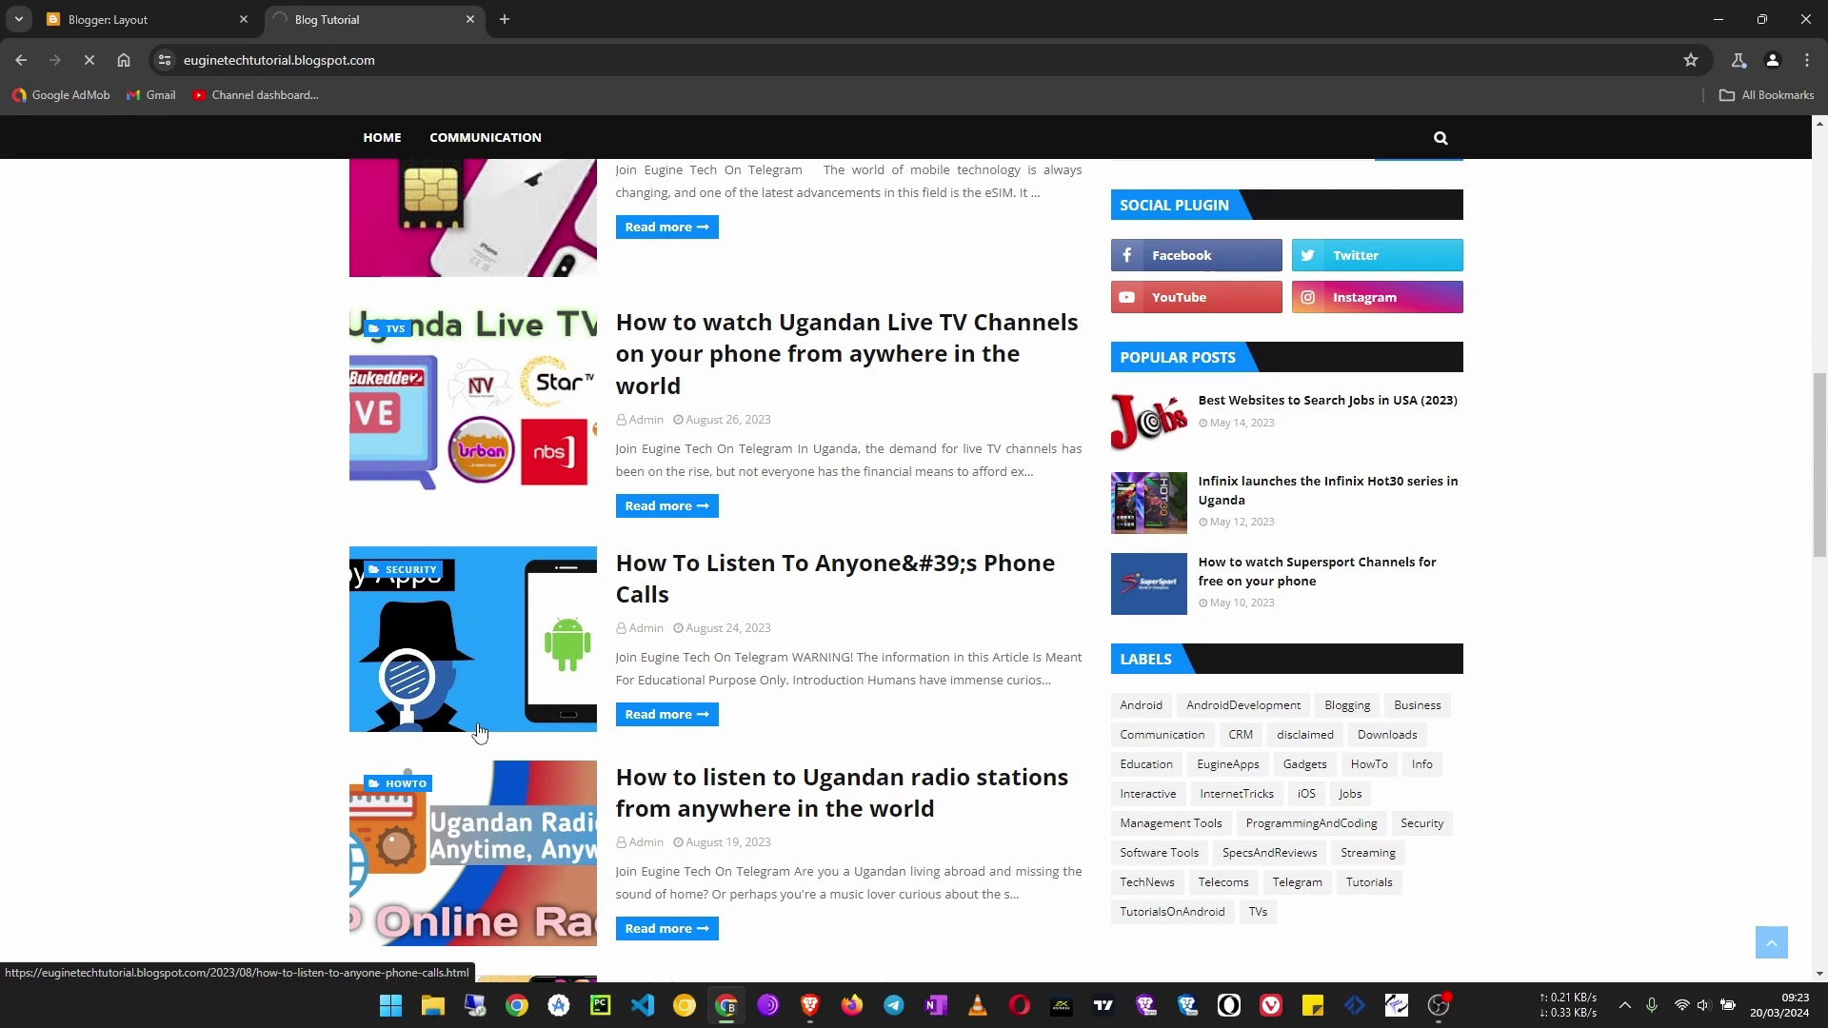
{"action": "scroll", "coordinate": [510, 787], "scroll_direction": "up", "scroll_amount": 12}
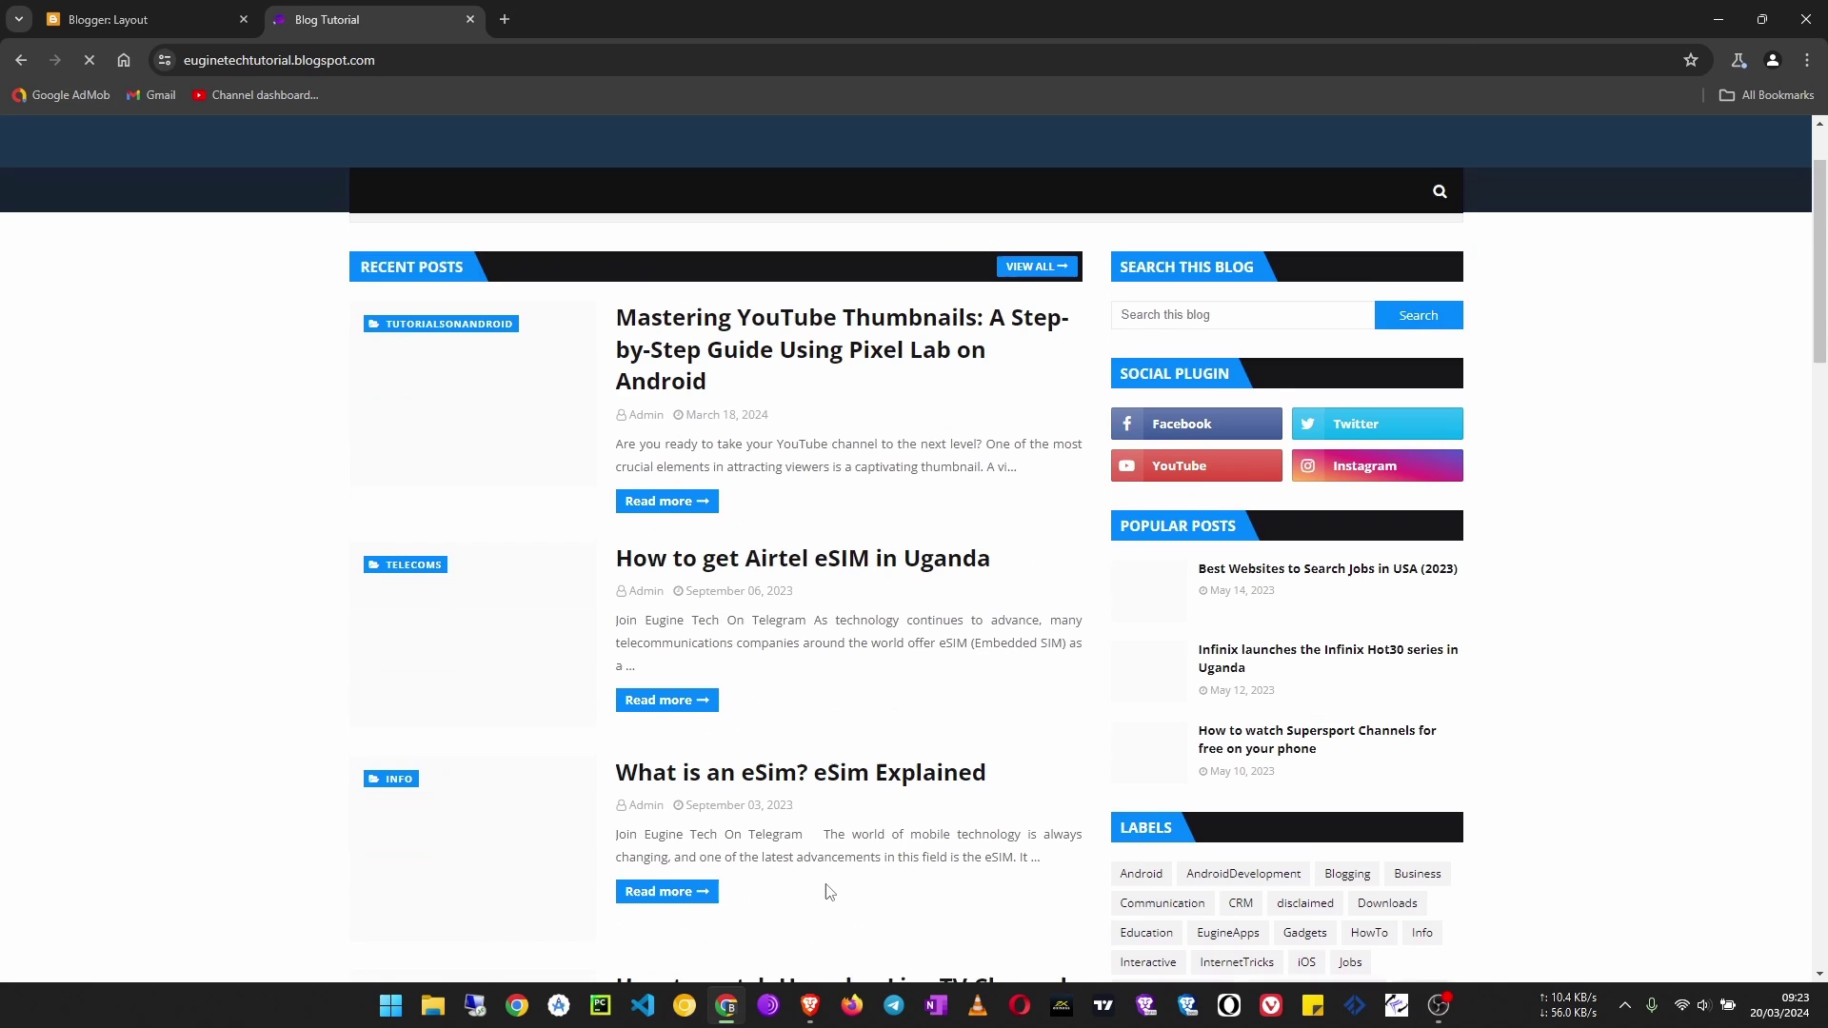
{"action": "mouse_move", "coordinate": [533, 314]}
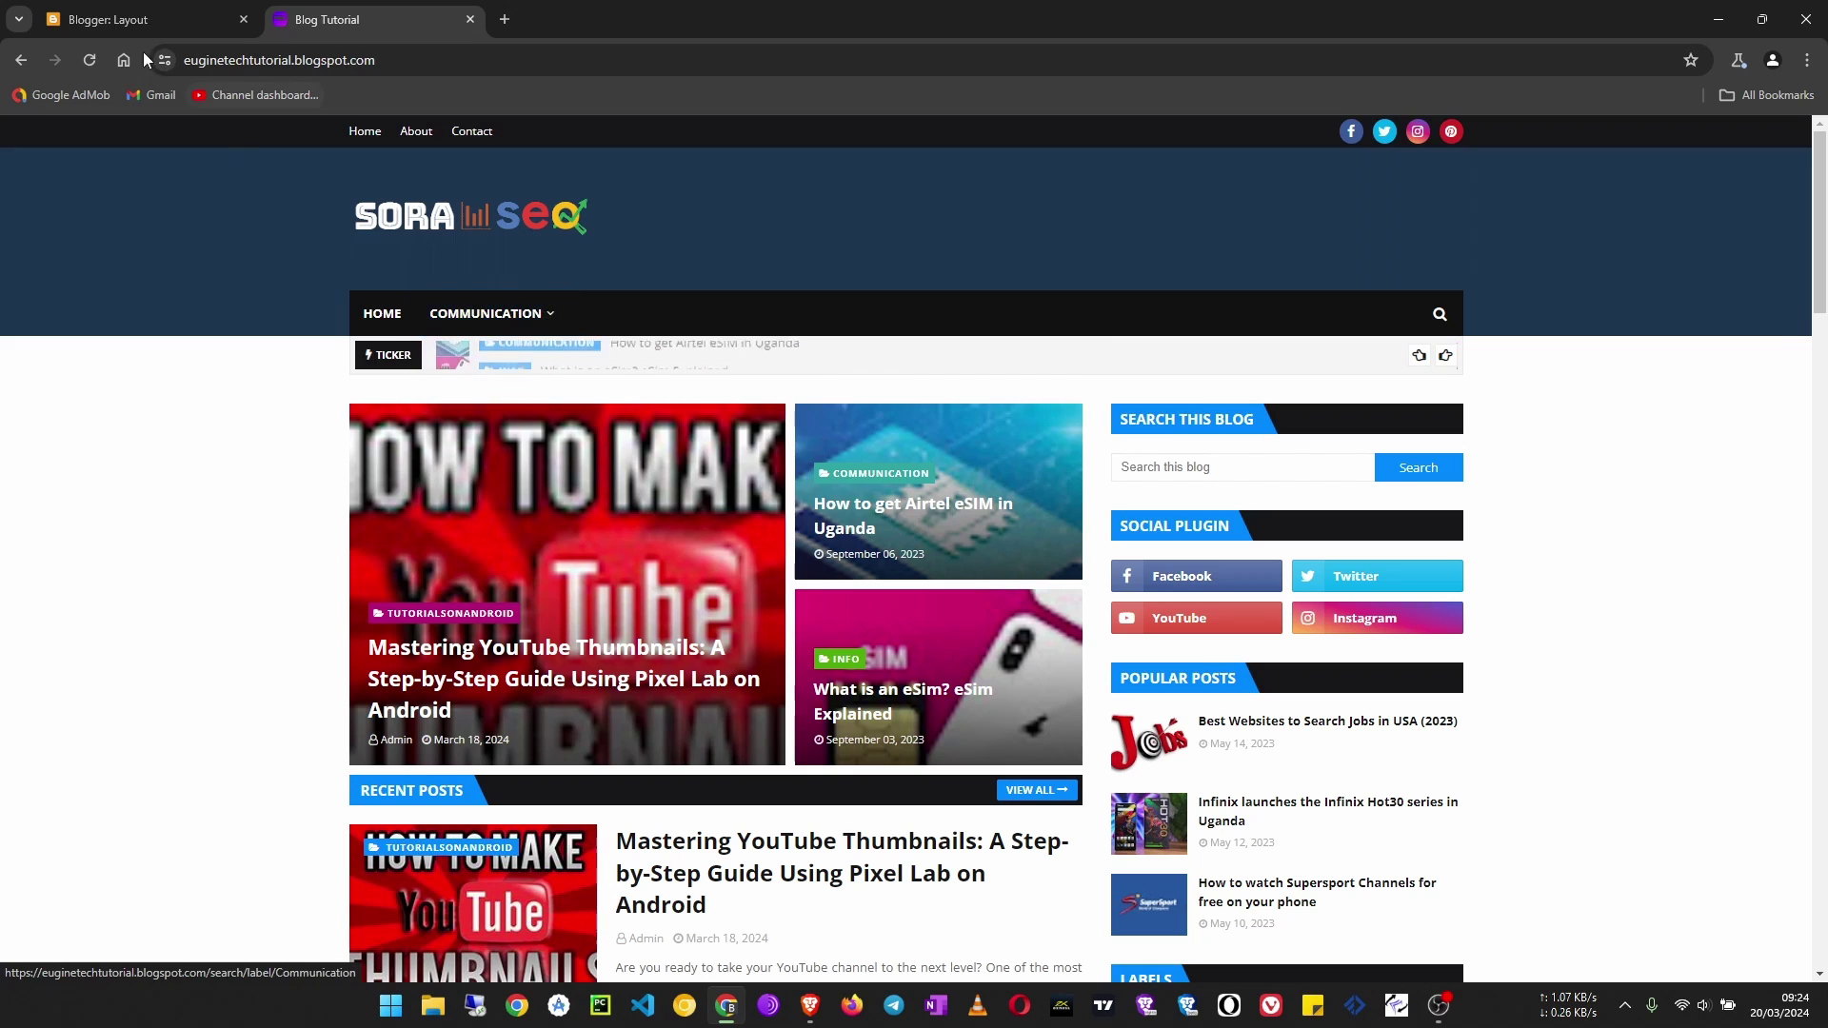
Rename the _Telecoms item in the main menu's Link List to __Telecoms to nest it under Telegram.
{"action": "left_click", "coordinate": [143, 20]}
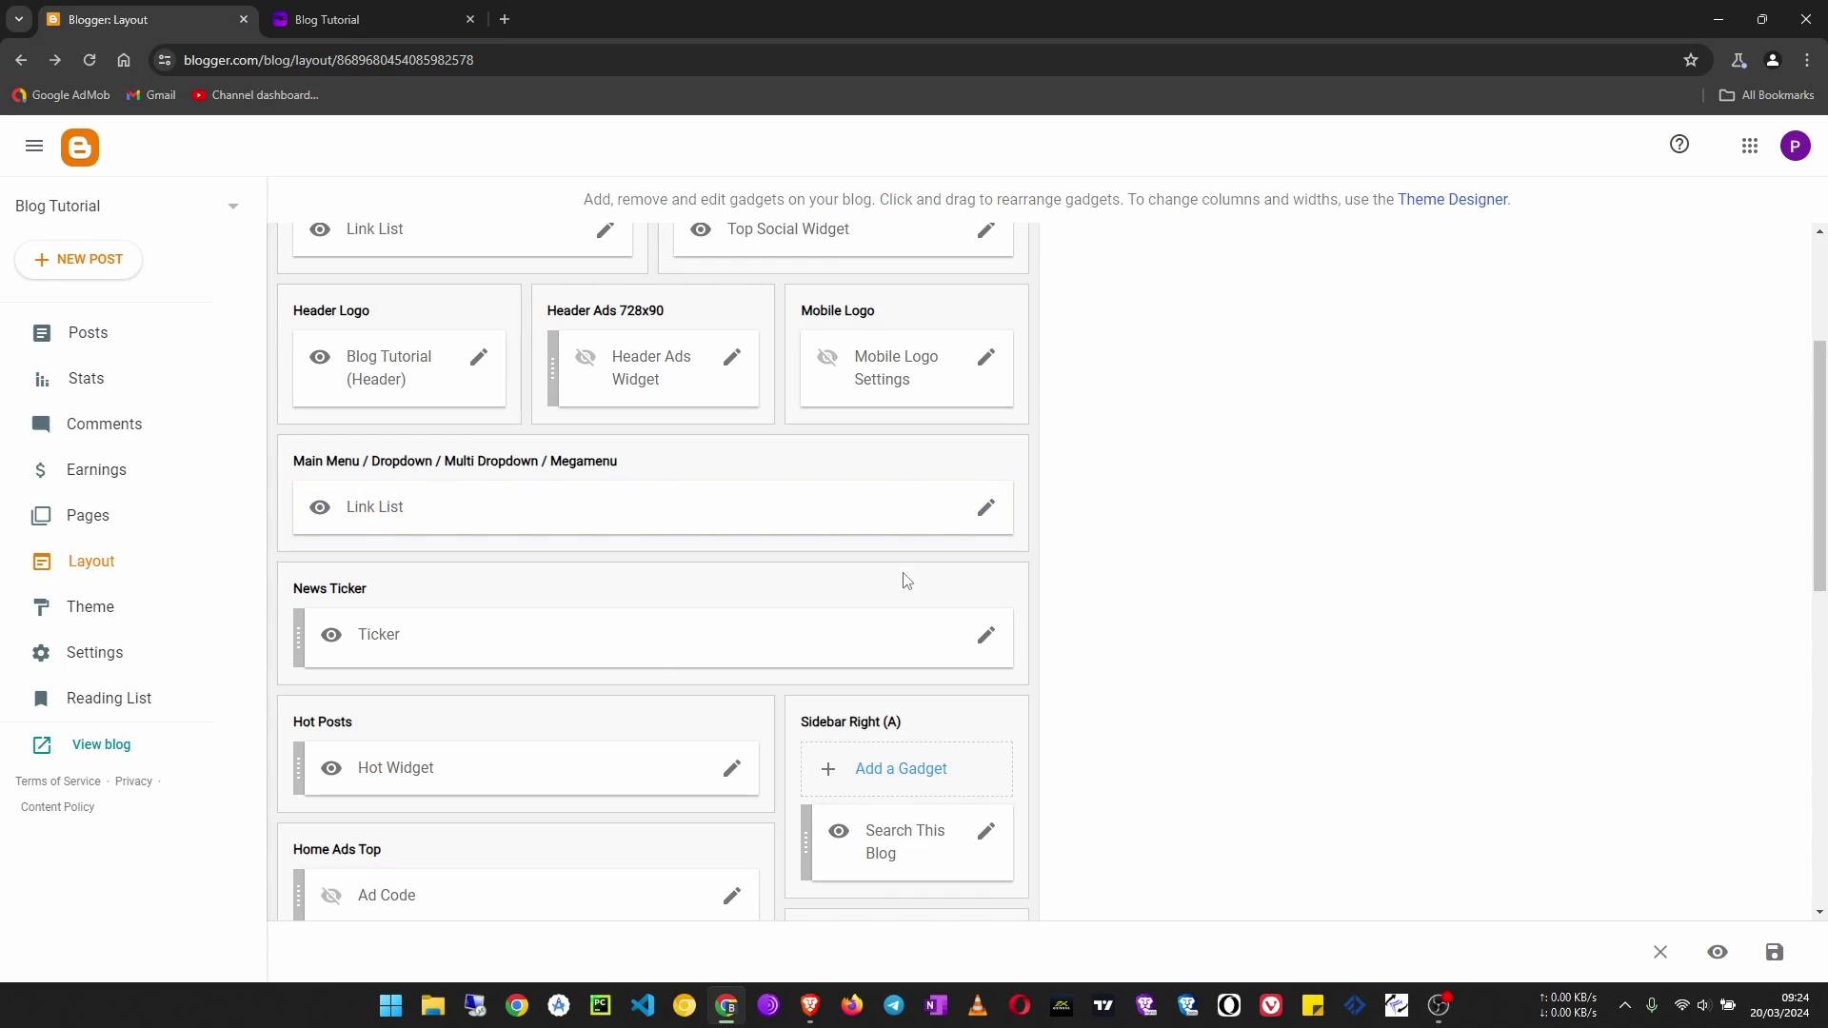
{"action": "left_click", "coordinate": [987, 507]}
{"action": "scroll", "coordinate": [752, 678], "scroll_direction": "down", "scroll_amount": 3}
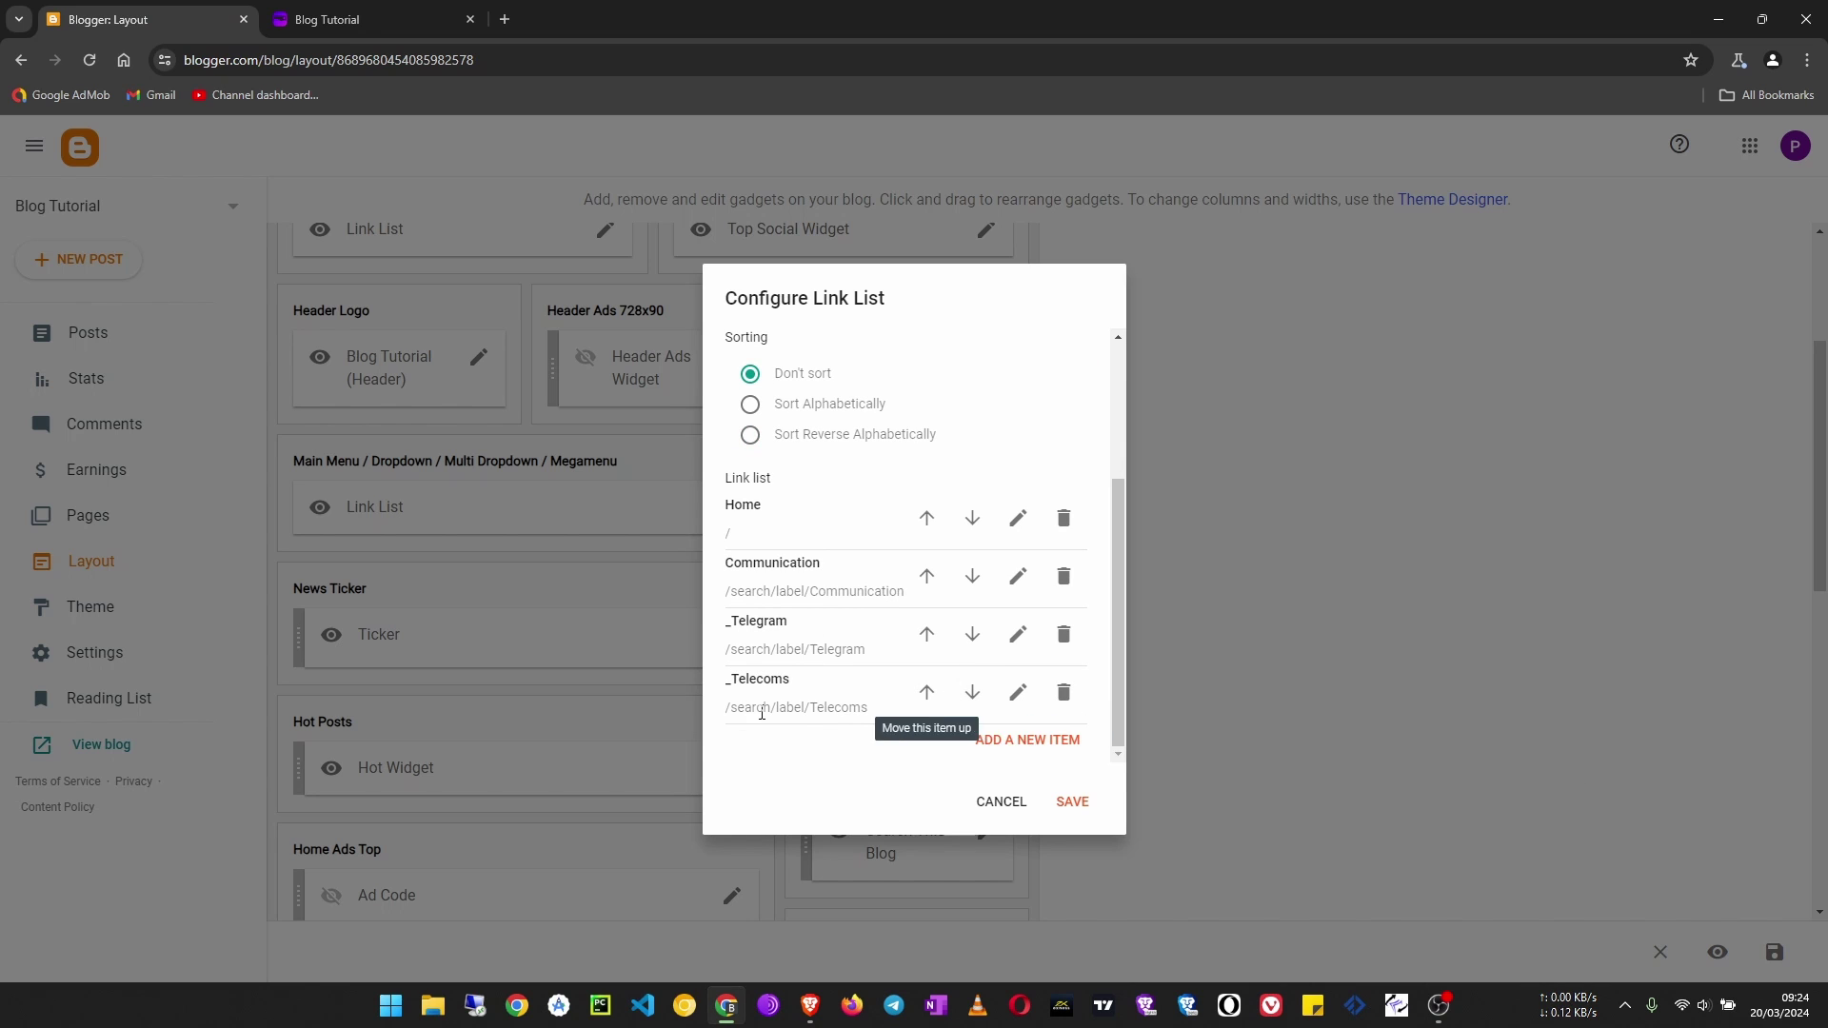
{"action": "left_click", "coordinate": [1017, 693]}
{"action": "scroll", "coordinate": [796, 718], "scroll_direction": "down", "scroll_amount": 2}
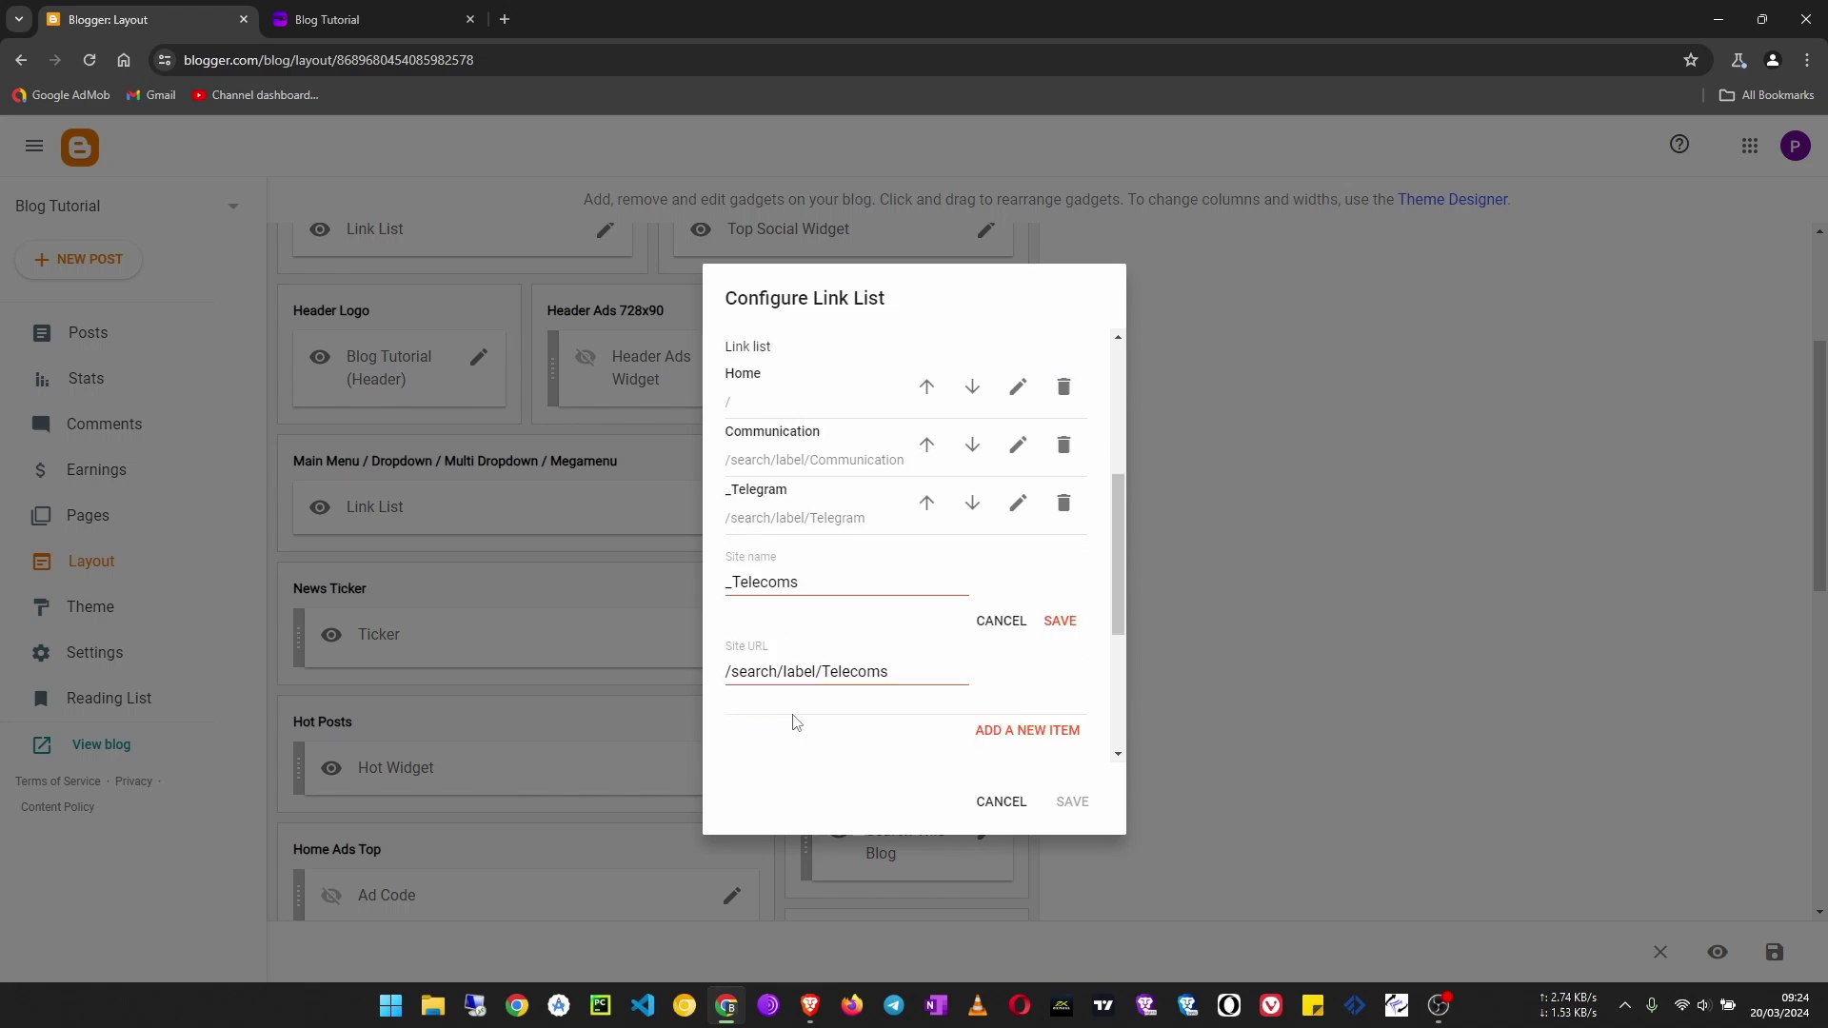
{"action": "left_click", "coordinate": [738, 523]}
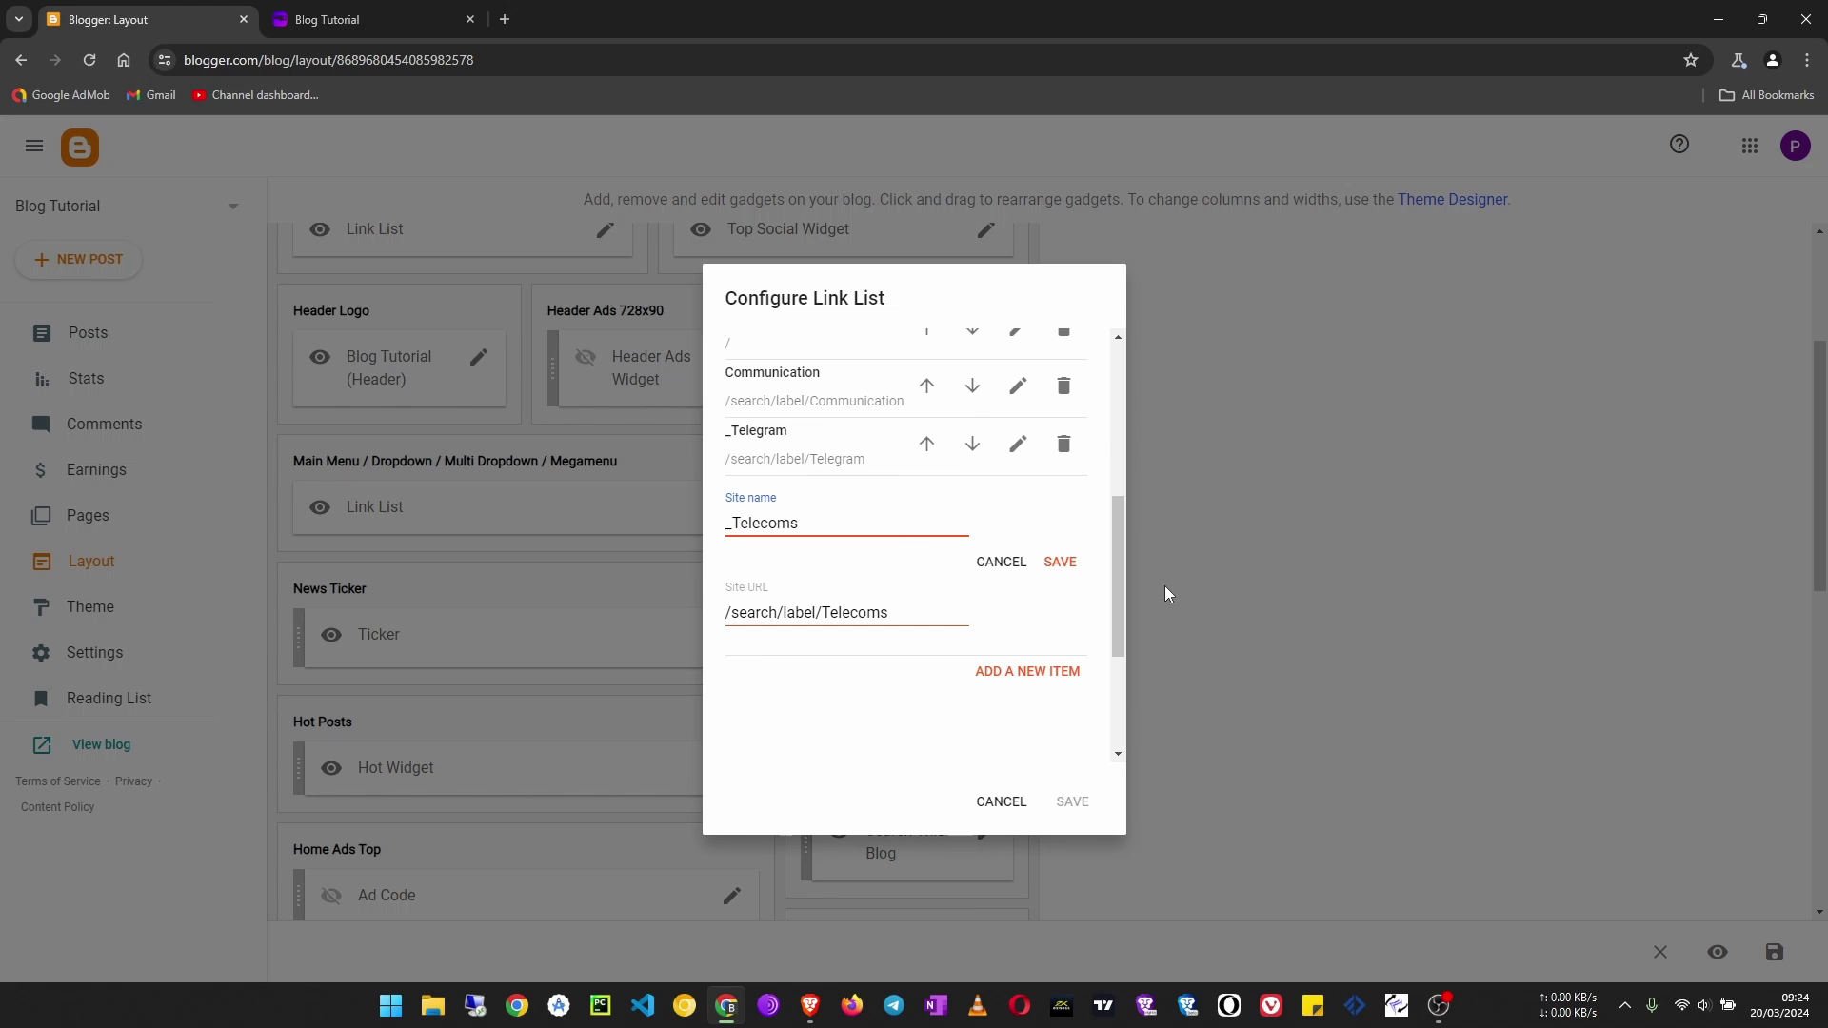
{"action": "type", "text": "+"}
{"action": "key", "text": "BackSpace"}
{"action": "scroll", "coordinate": [752, 552], "scroll_direction": "down", "scroll_amount": 1}
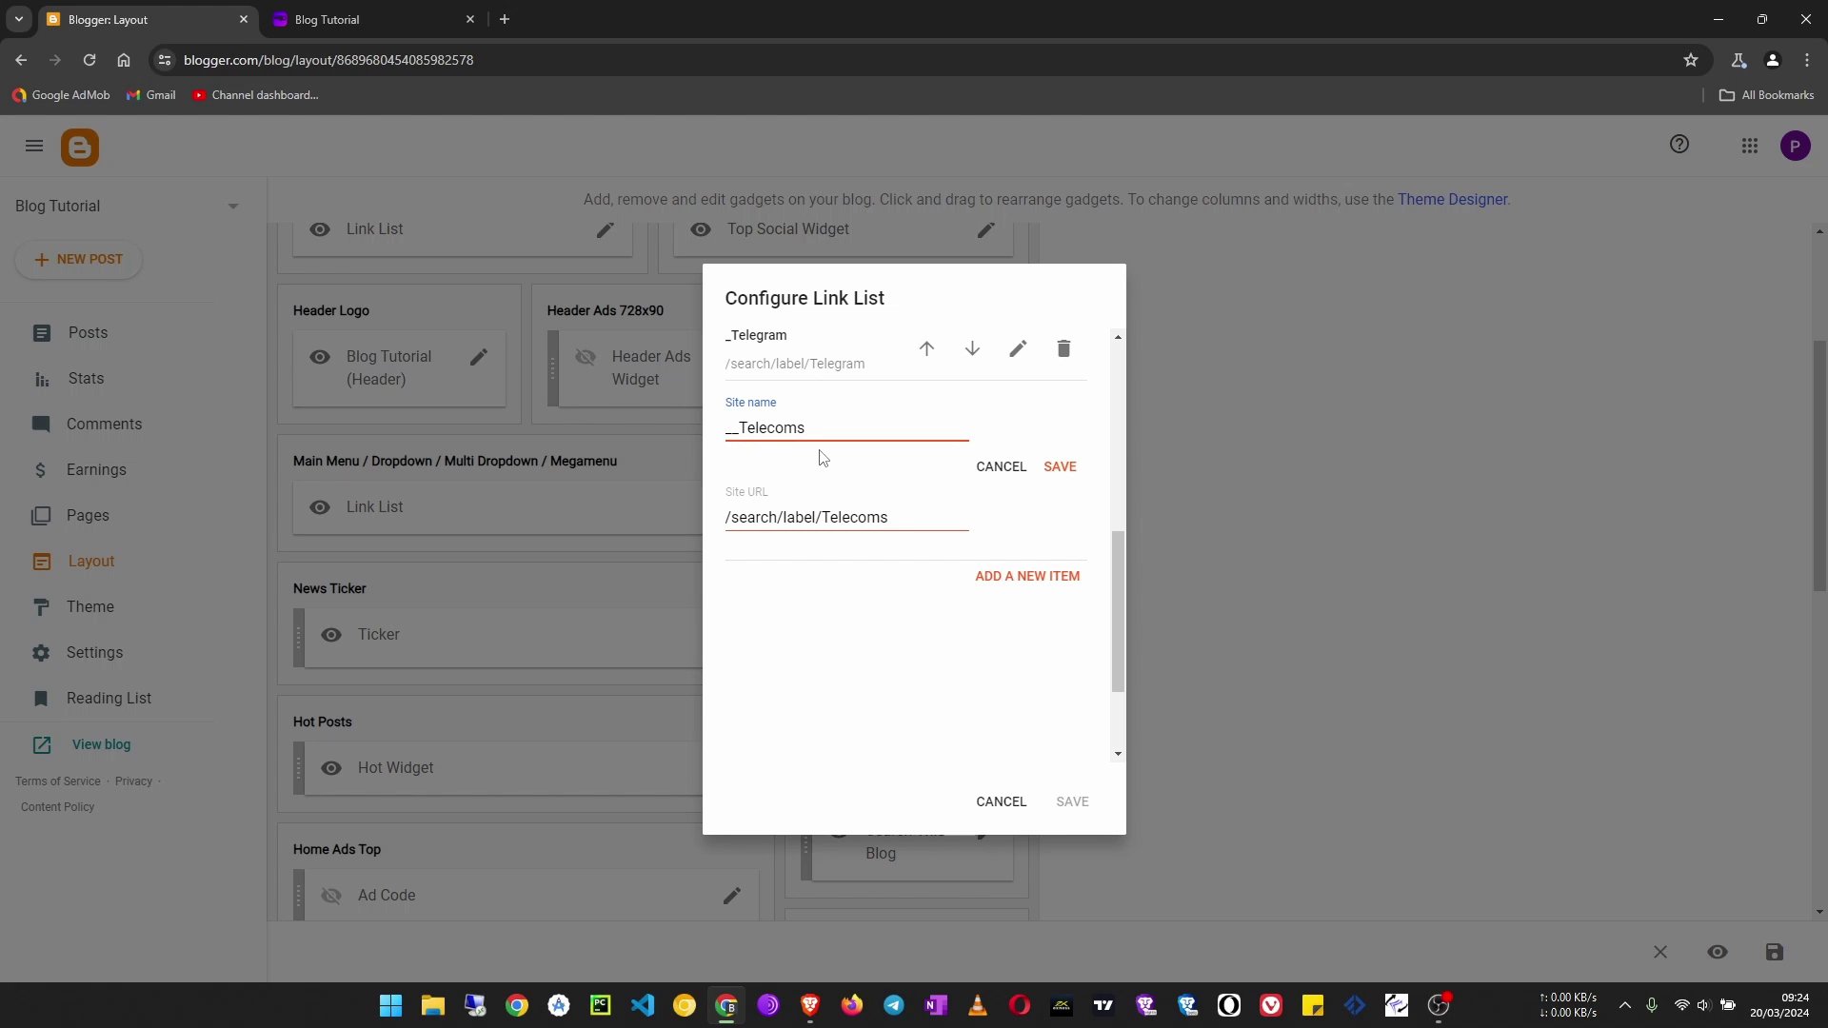
{"action": "scroll", "coordinate": [832, 557], "scroll_direction": "up", "scroll_amount": 1}
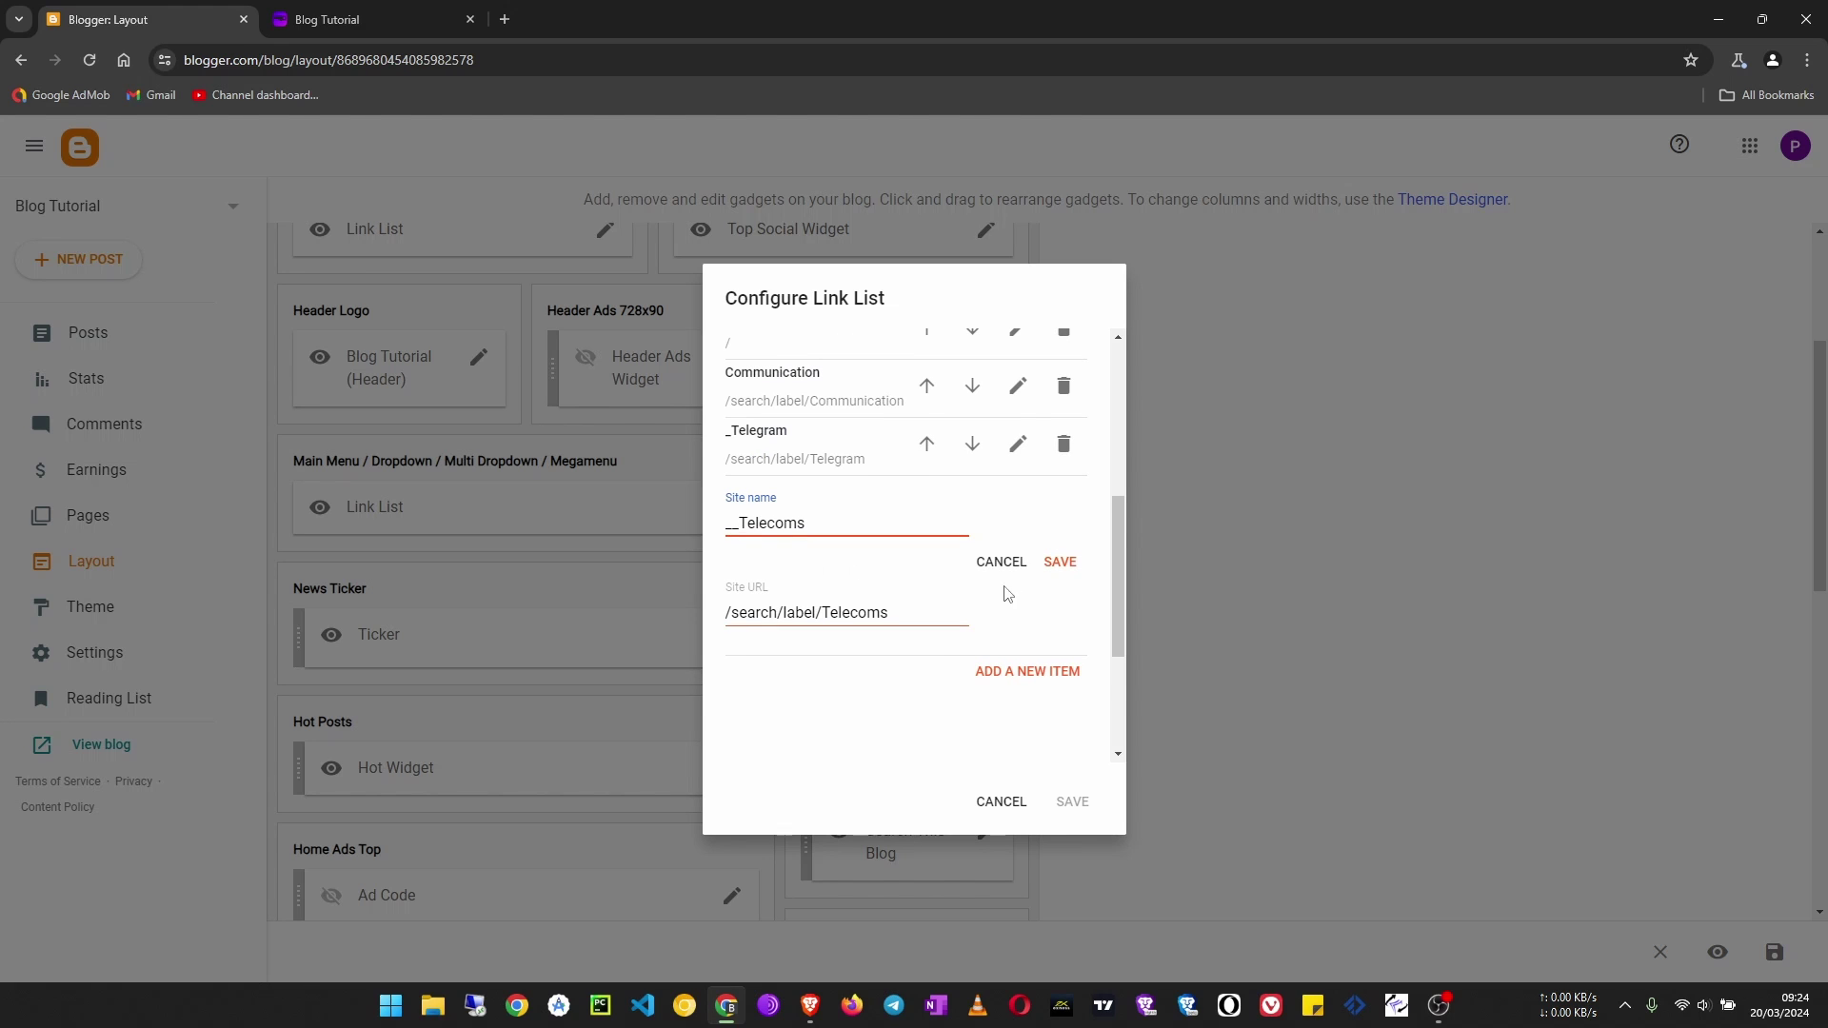
{"action": "left_click", "coordinate": [1060, 563]}
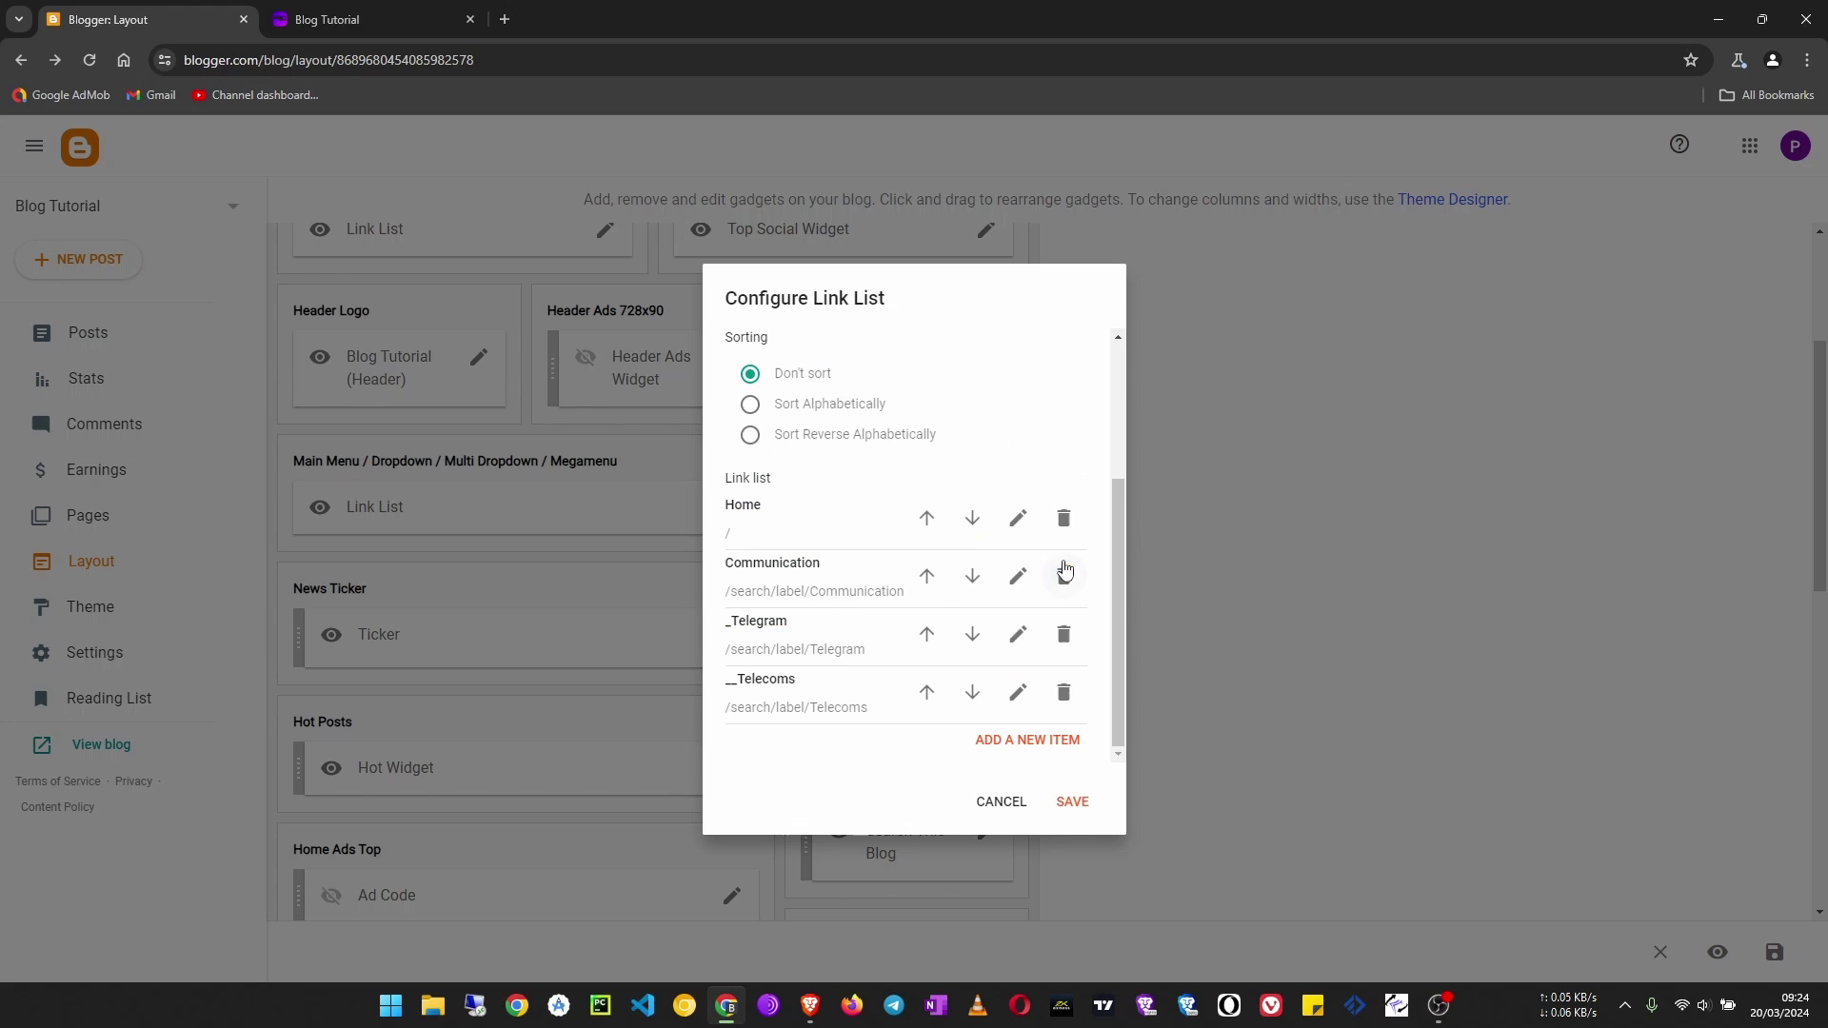
Save the Link List and check the nested Telecoms submenu under Communication on the live blog.
{"action": "left_click", "coordinate": [1071, 802]}
{"action": "left_click", "coordinate": [350, 20]}
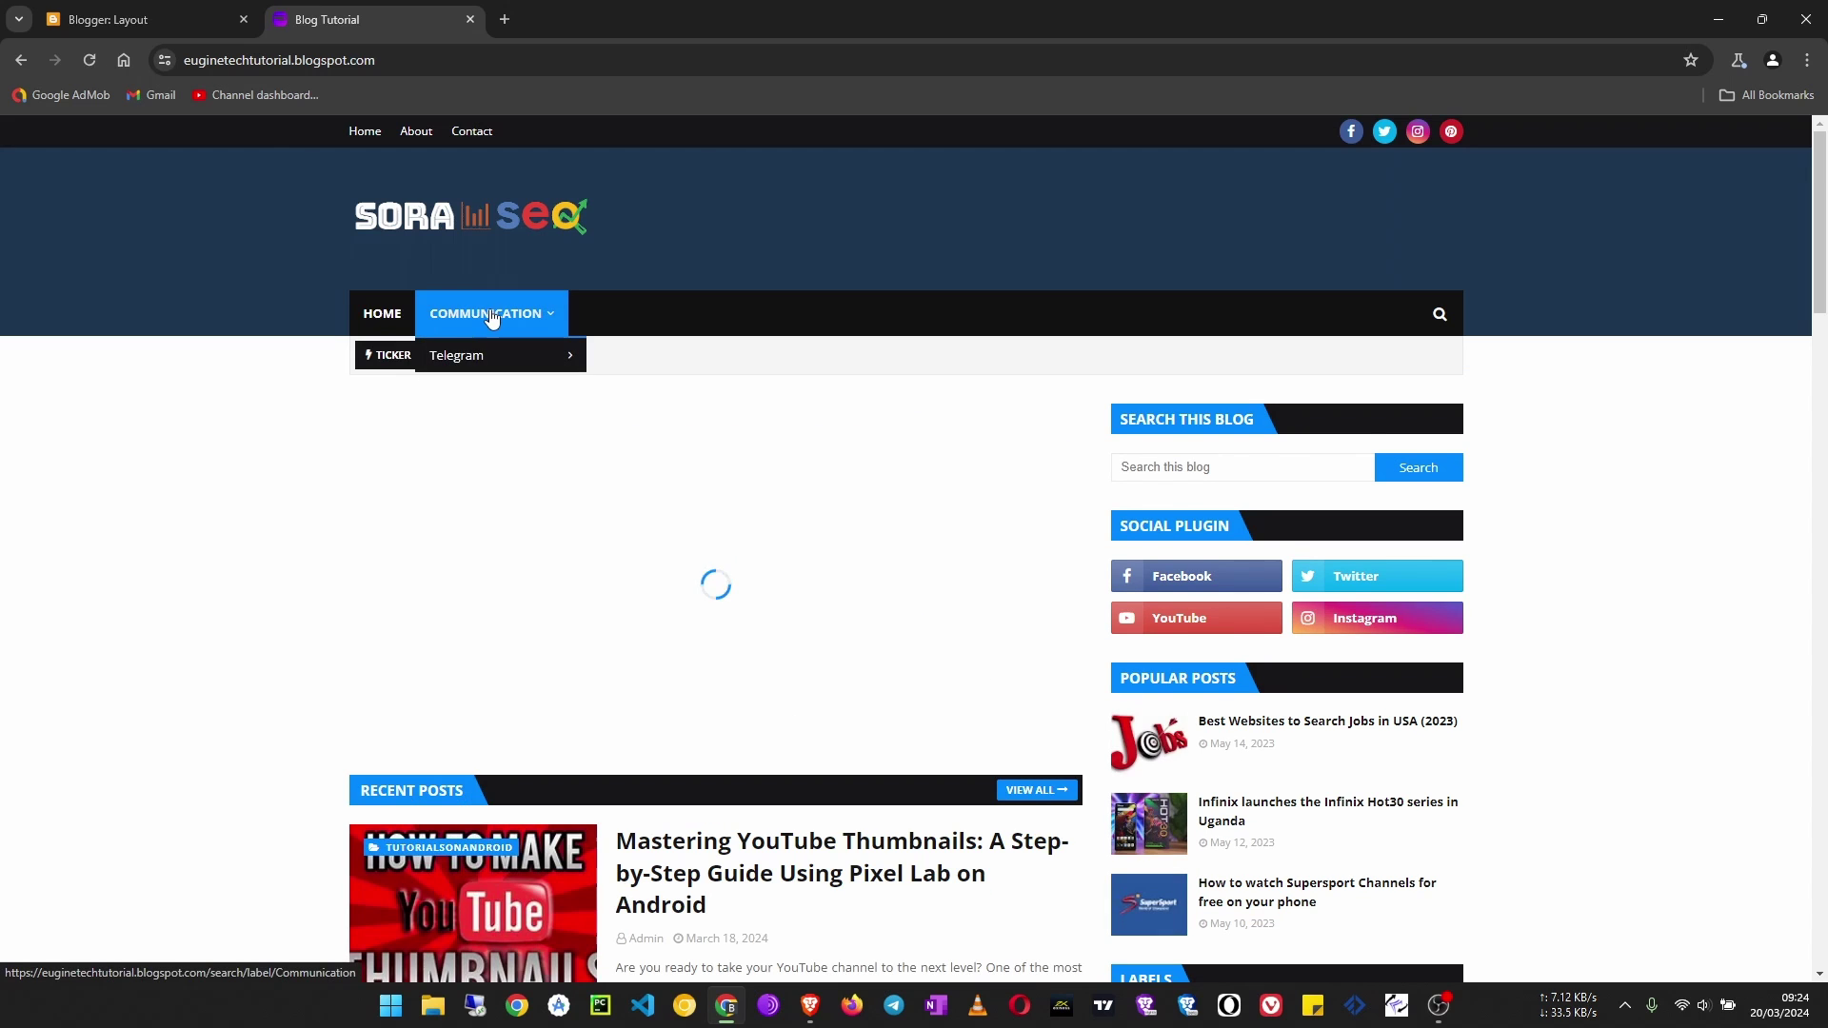
{"action": "mouse_move", "coordinate": [461, 358]}
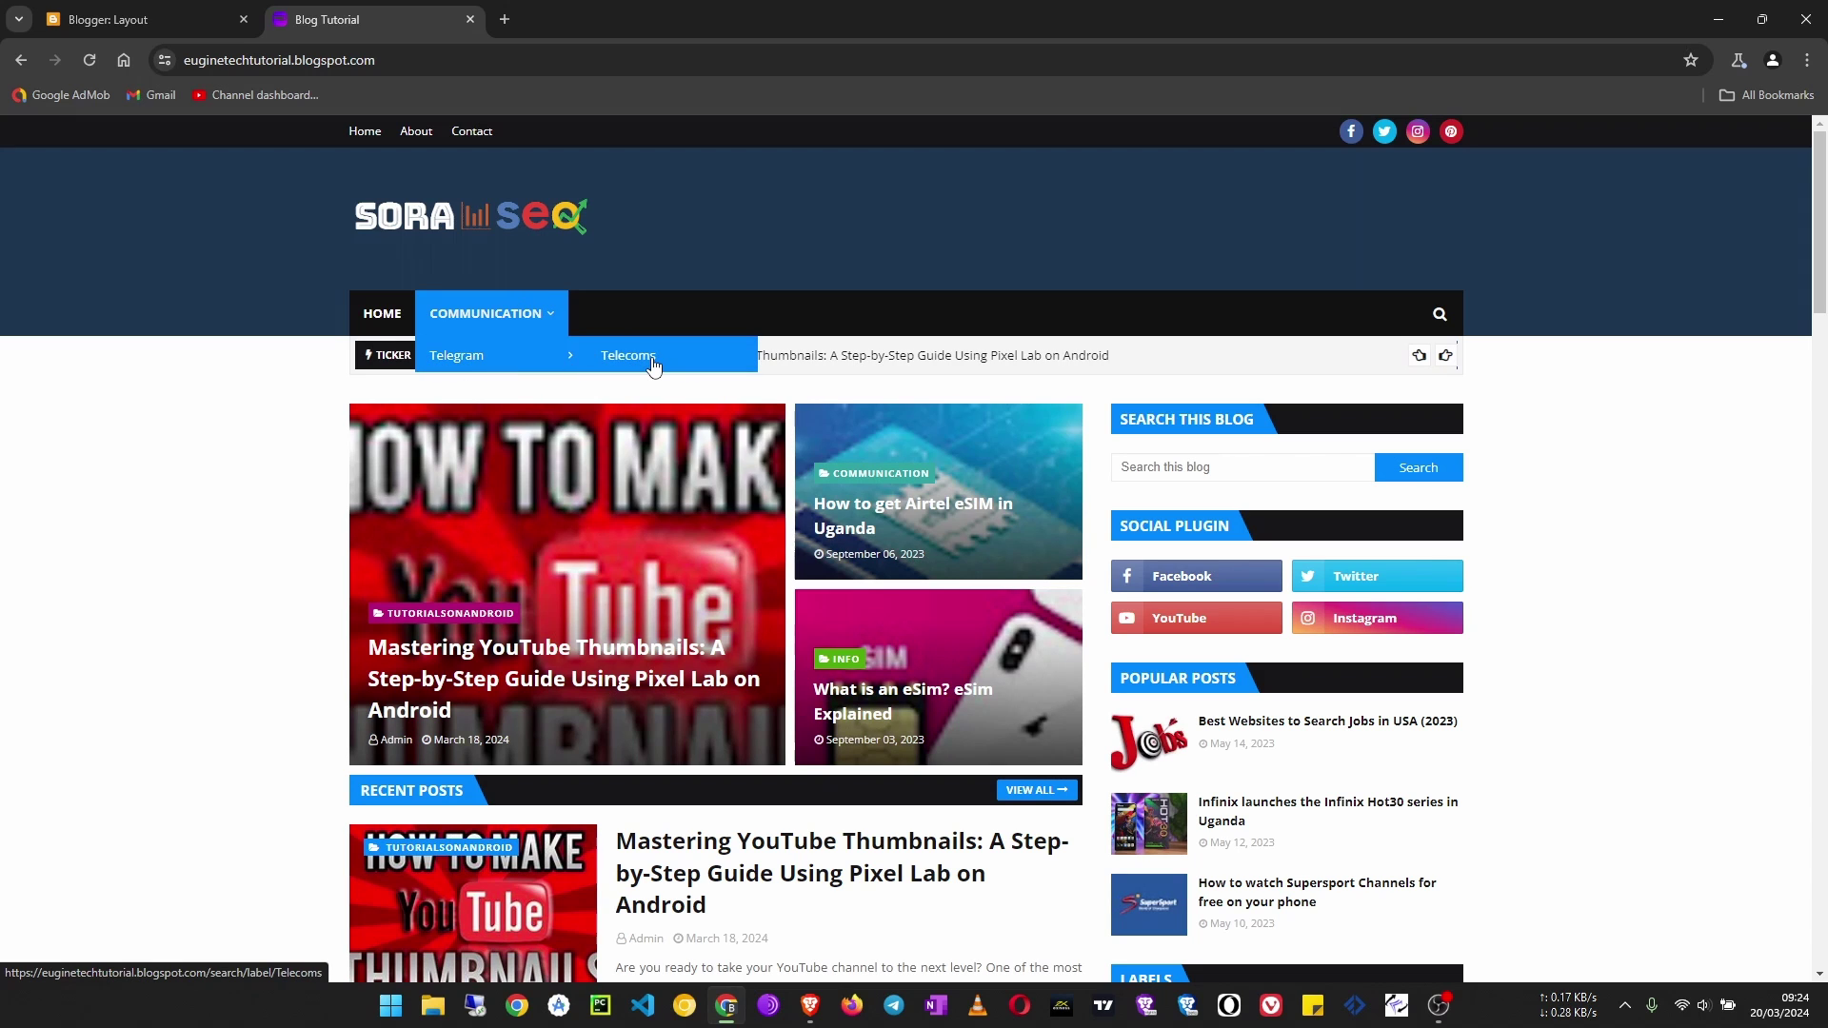
Open the main menu's Link List in the blog layout and add a new item with the site name Software Tools.
{"action": "left_click", "coordinate": [108, 21]}
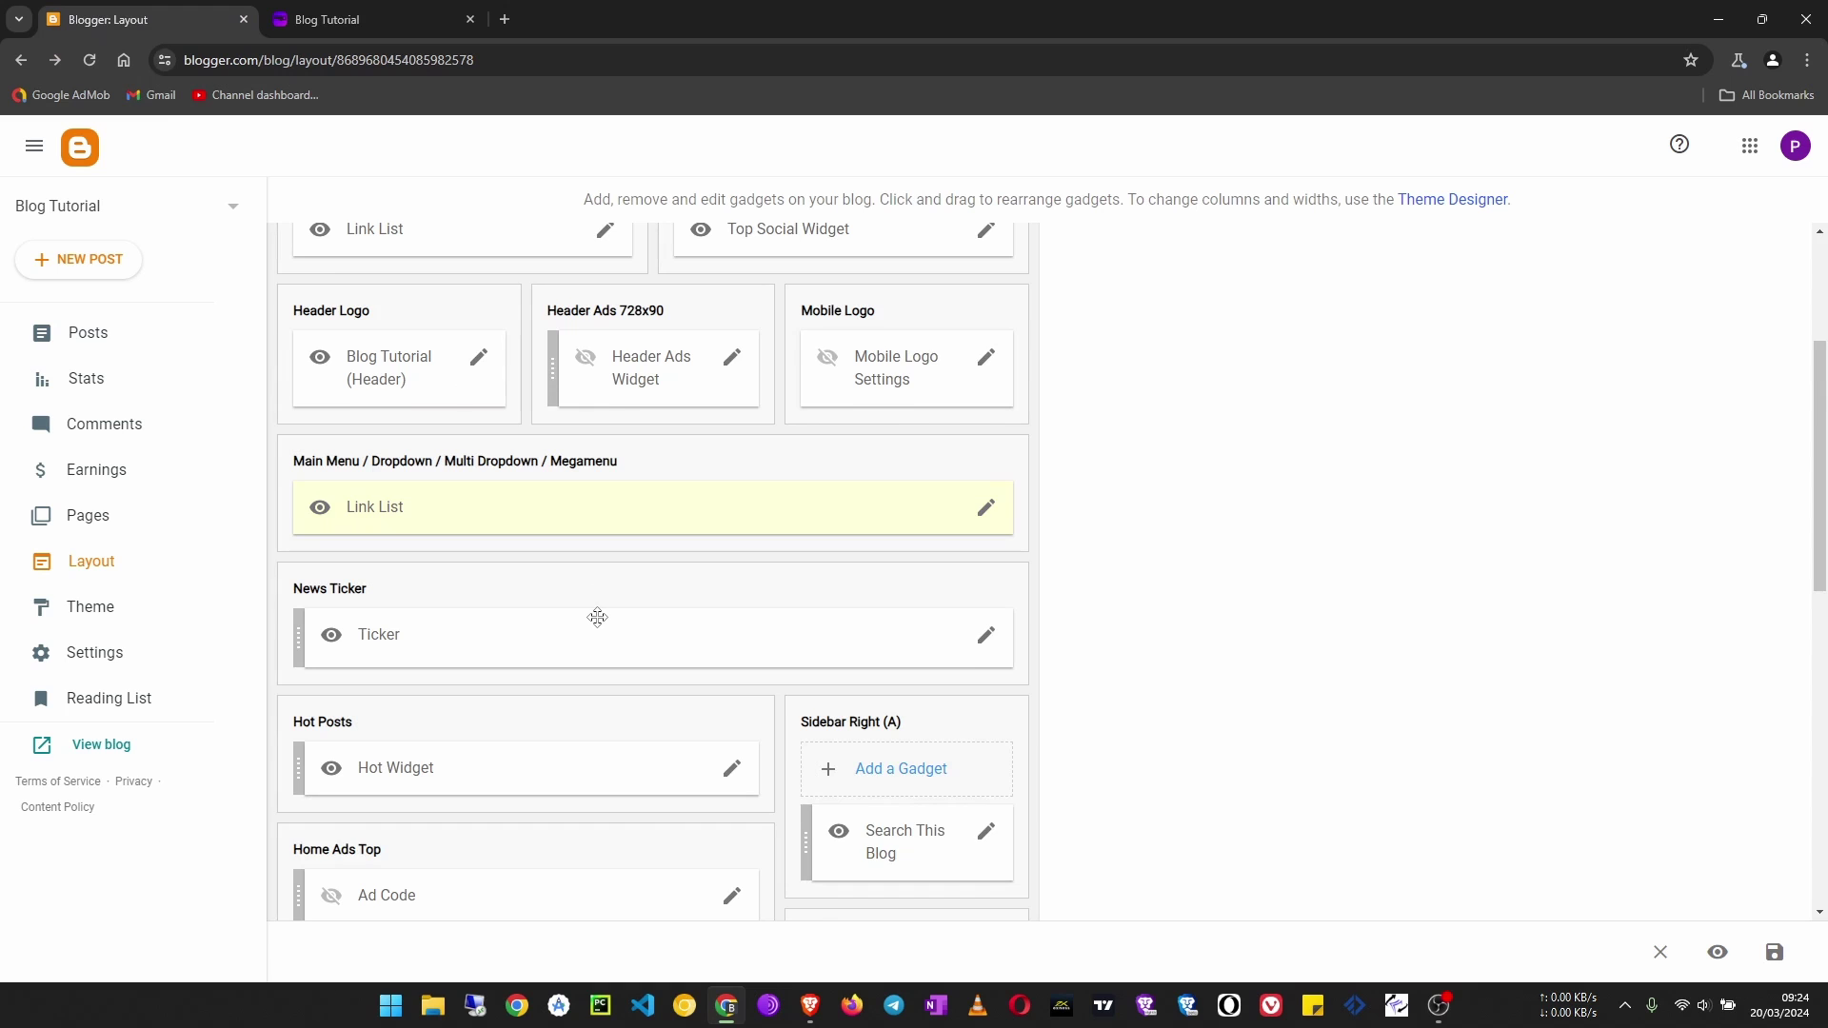
{"action": "scroll", "coordinate": [598, 617], "scroll_direction": "up", "scroll_amount": 1}
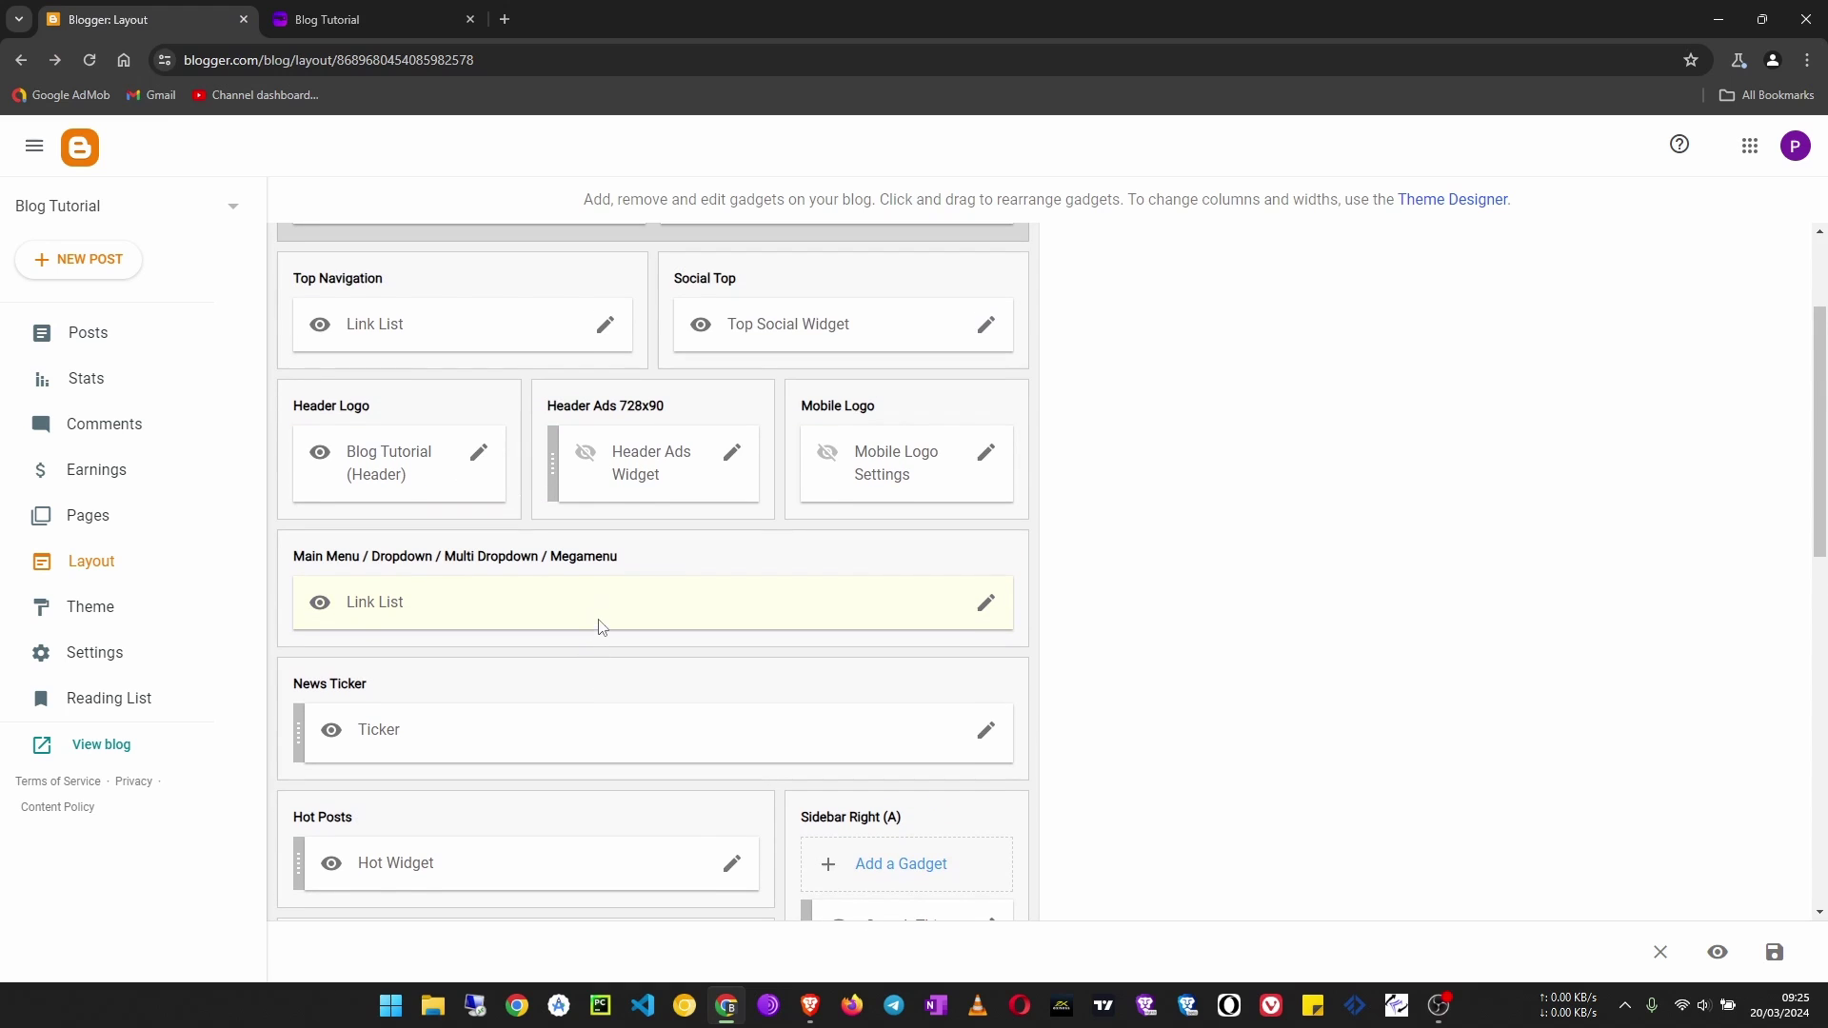
{"action": "left_click", "coordinate": [983, 605]}
{"action": "scroll", "coordinate": [847, 543], "scroll_direction": "down", "scroll_amount": 1}
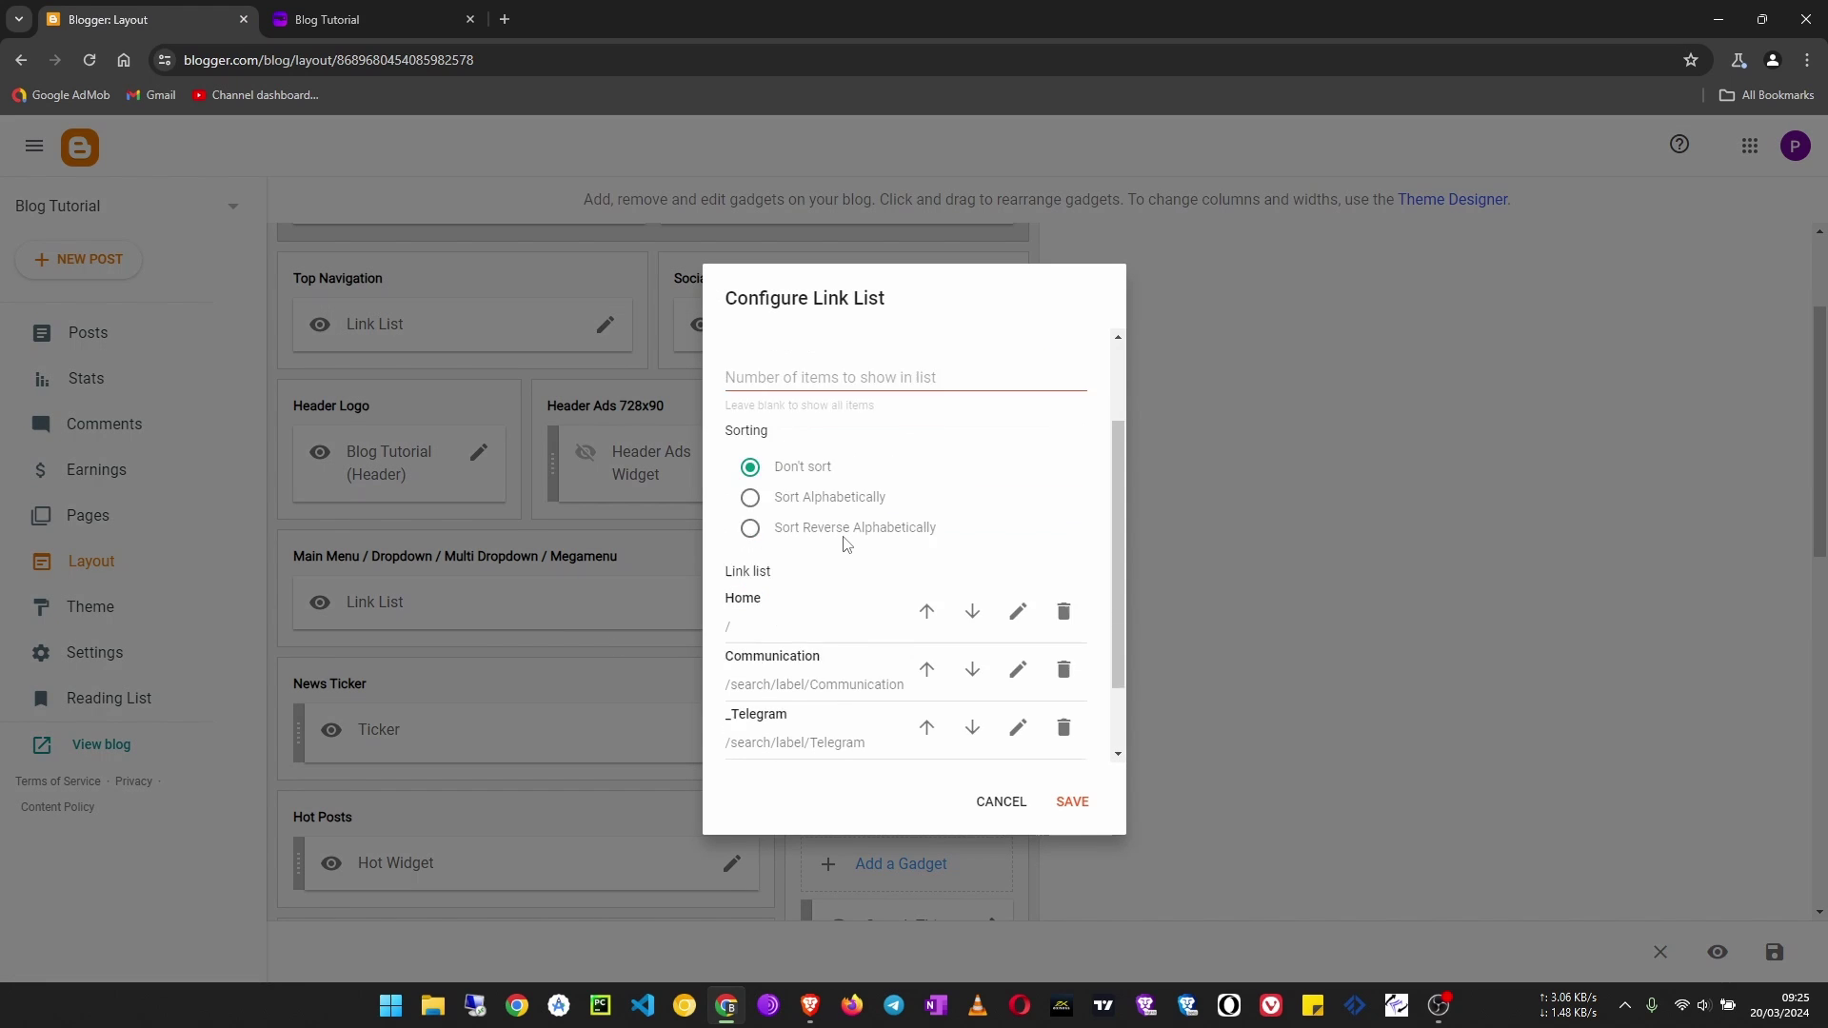
{"action": "scroll", "coordinate": [848, 543], "scroll_direction": "down", "scroll_amount": 1}
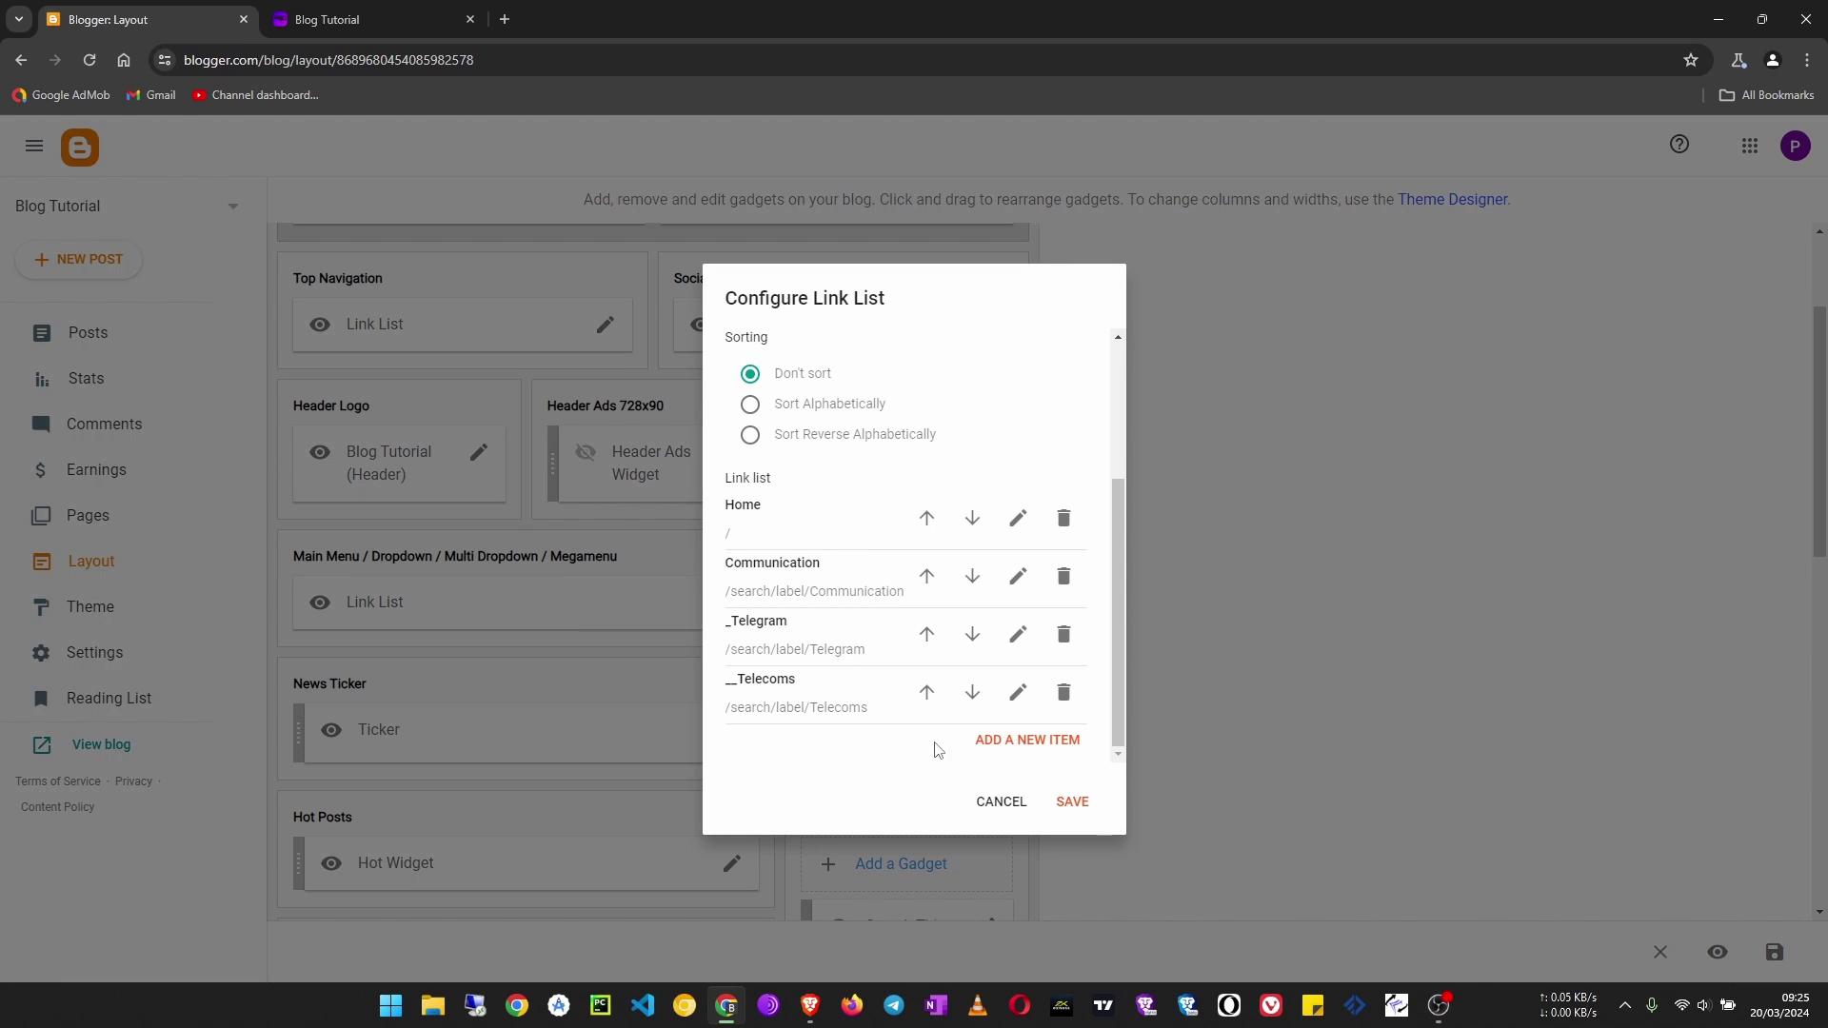
{"action": "left_click", "coordinate": [1017, 747]}
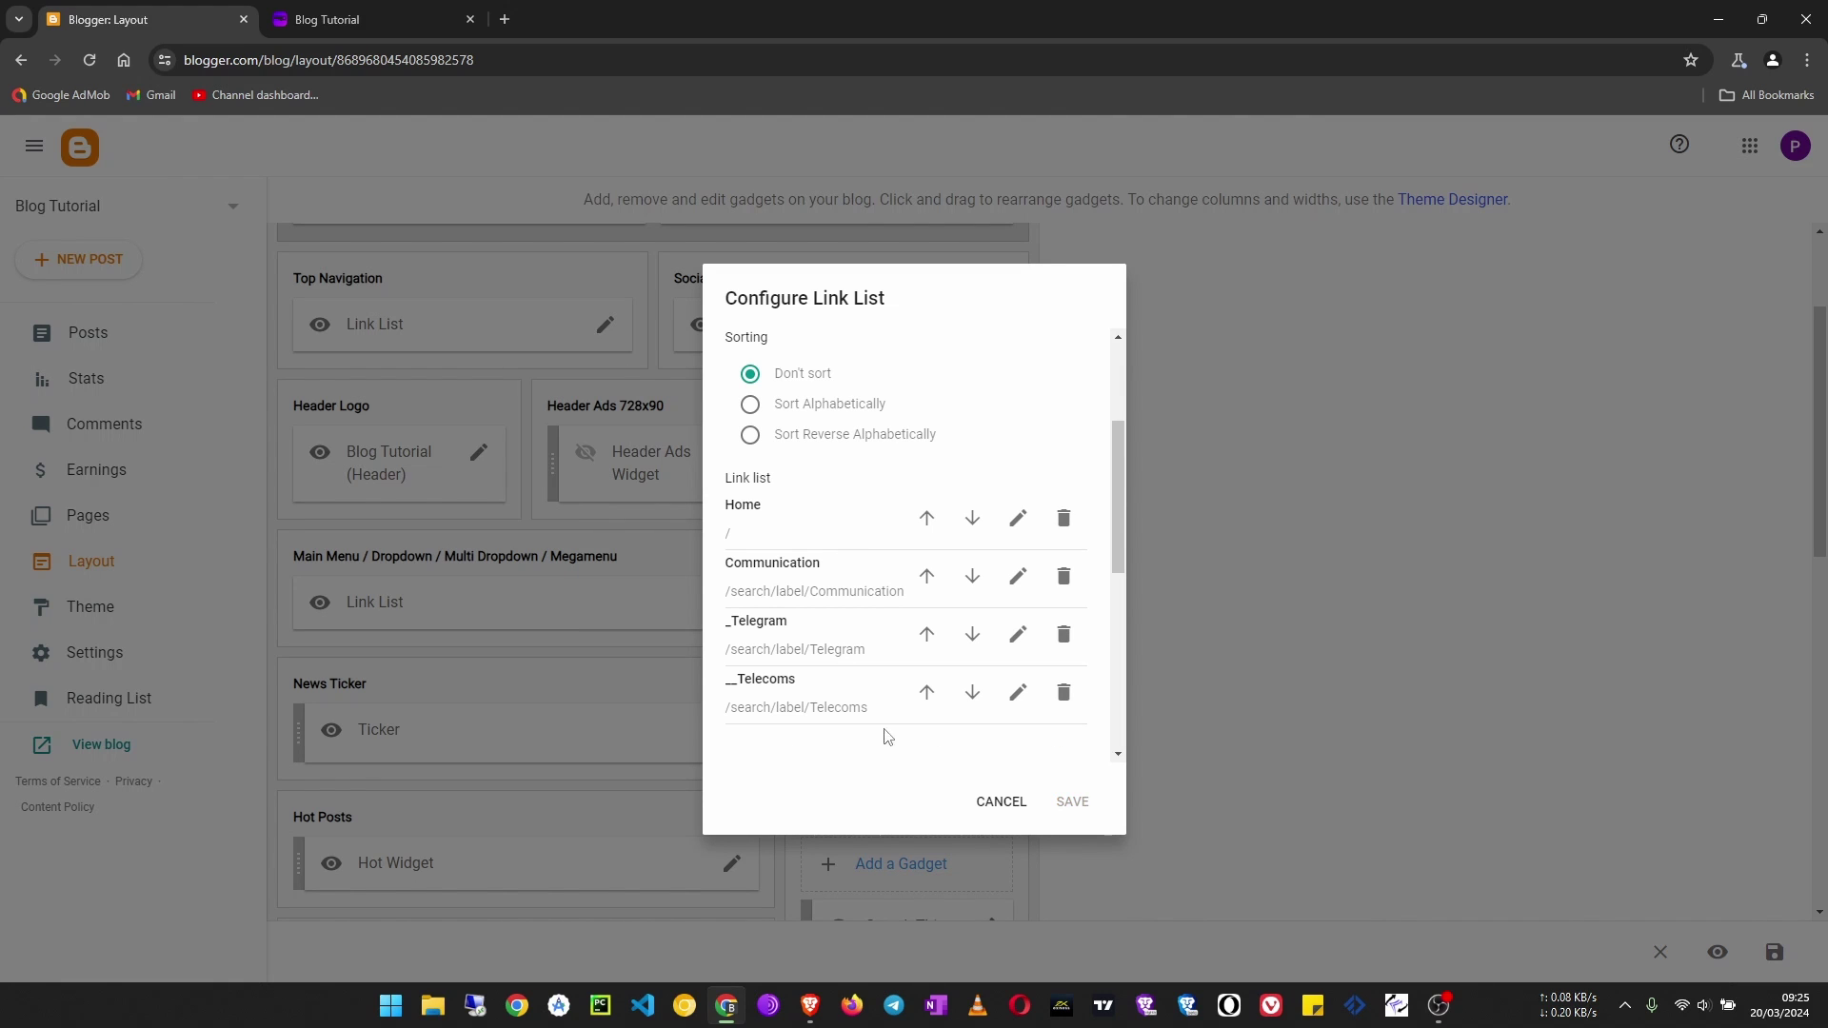
{"action": "left_click", "coordinate": [789, 590]}
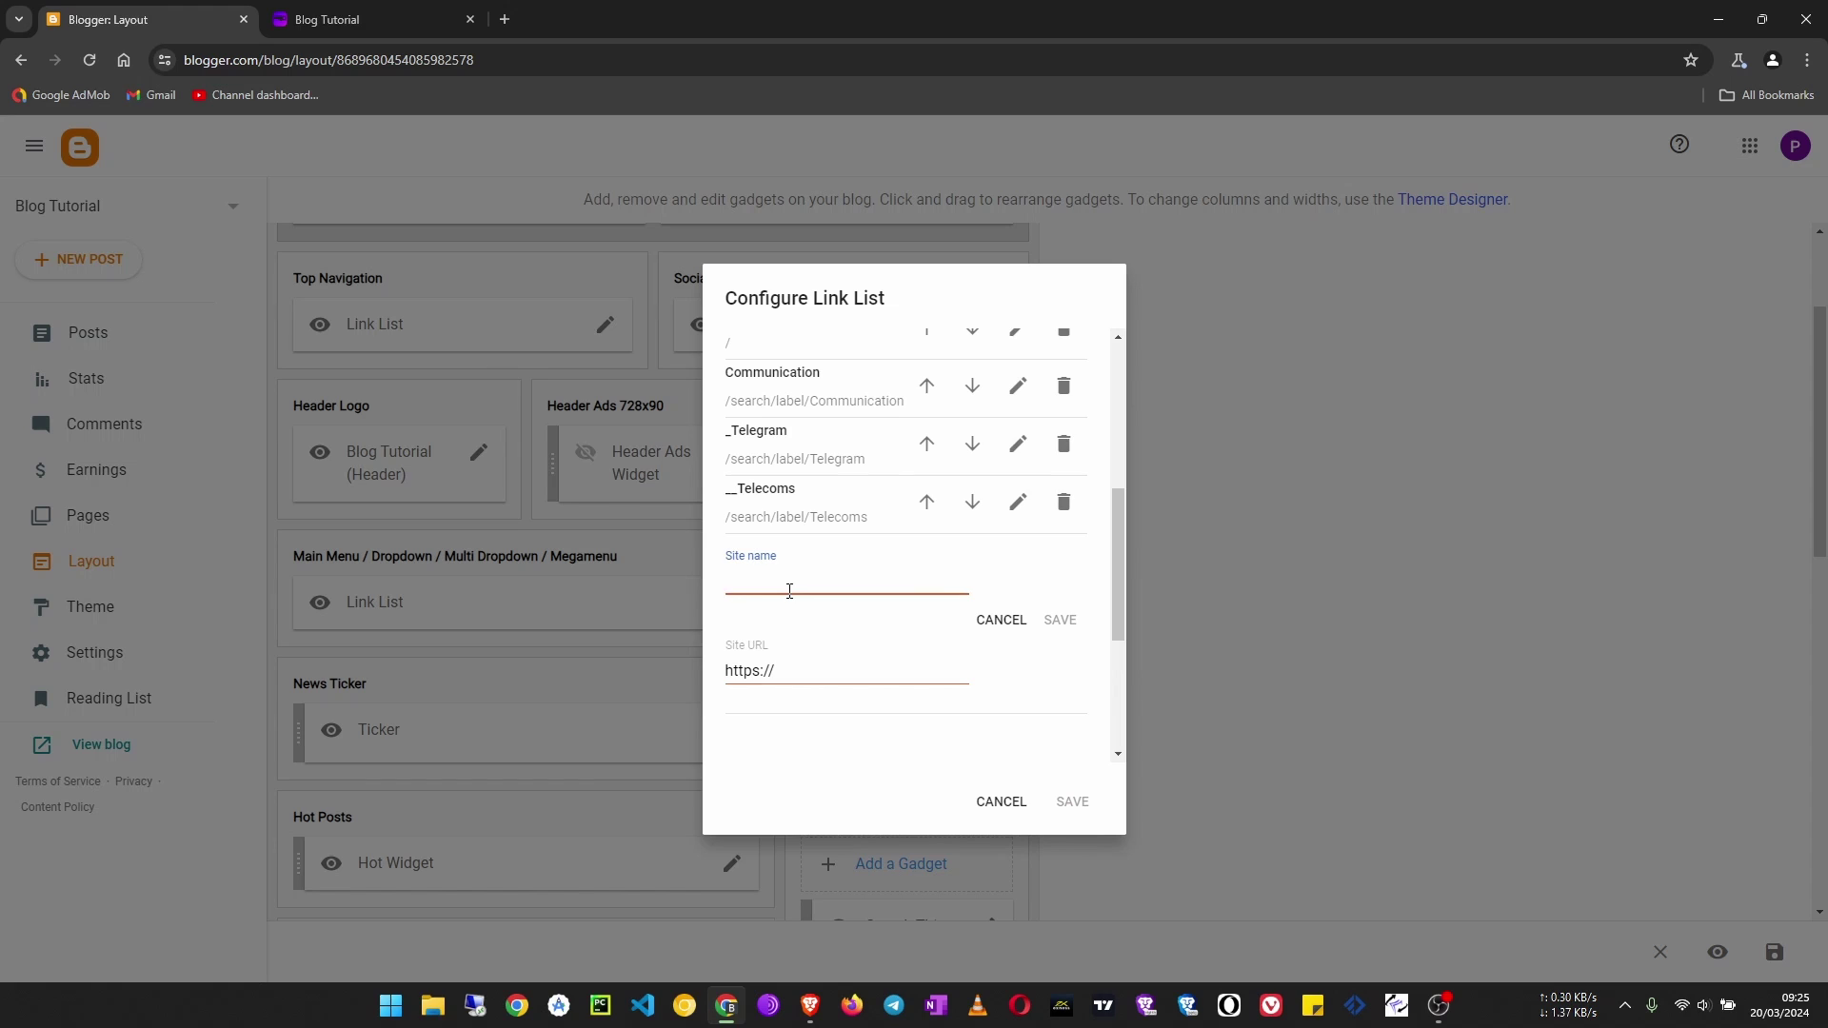
{"action": "scroll", "coordinate": [789, 591], "scroll_direction": "up", "scroll_amount": 1}
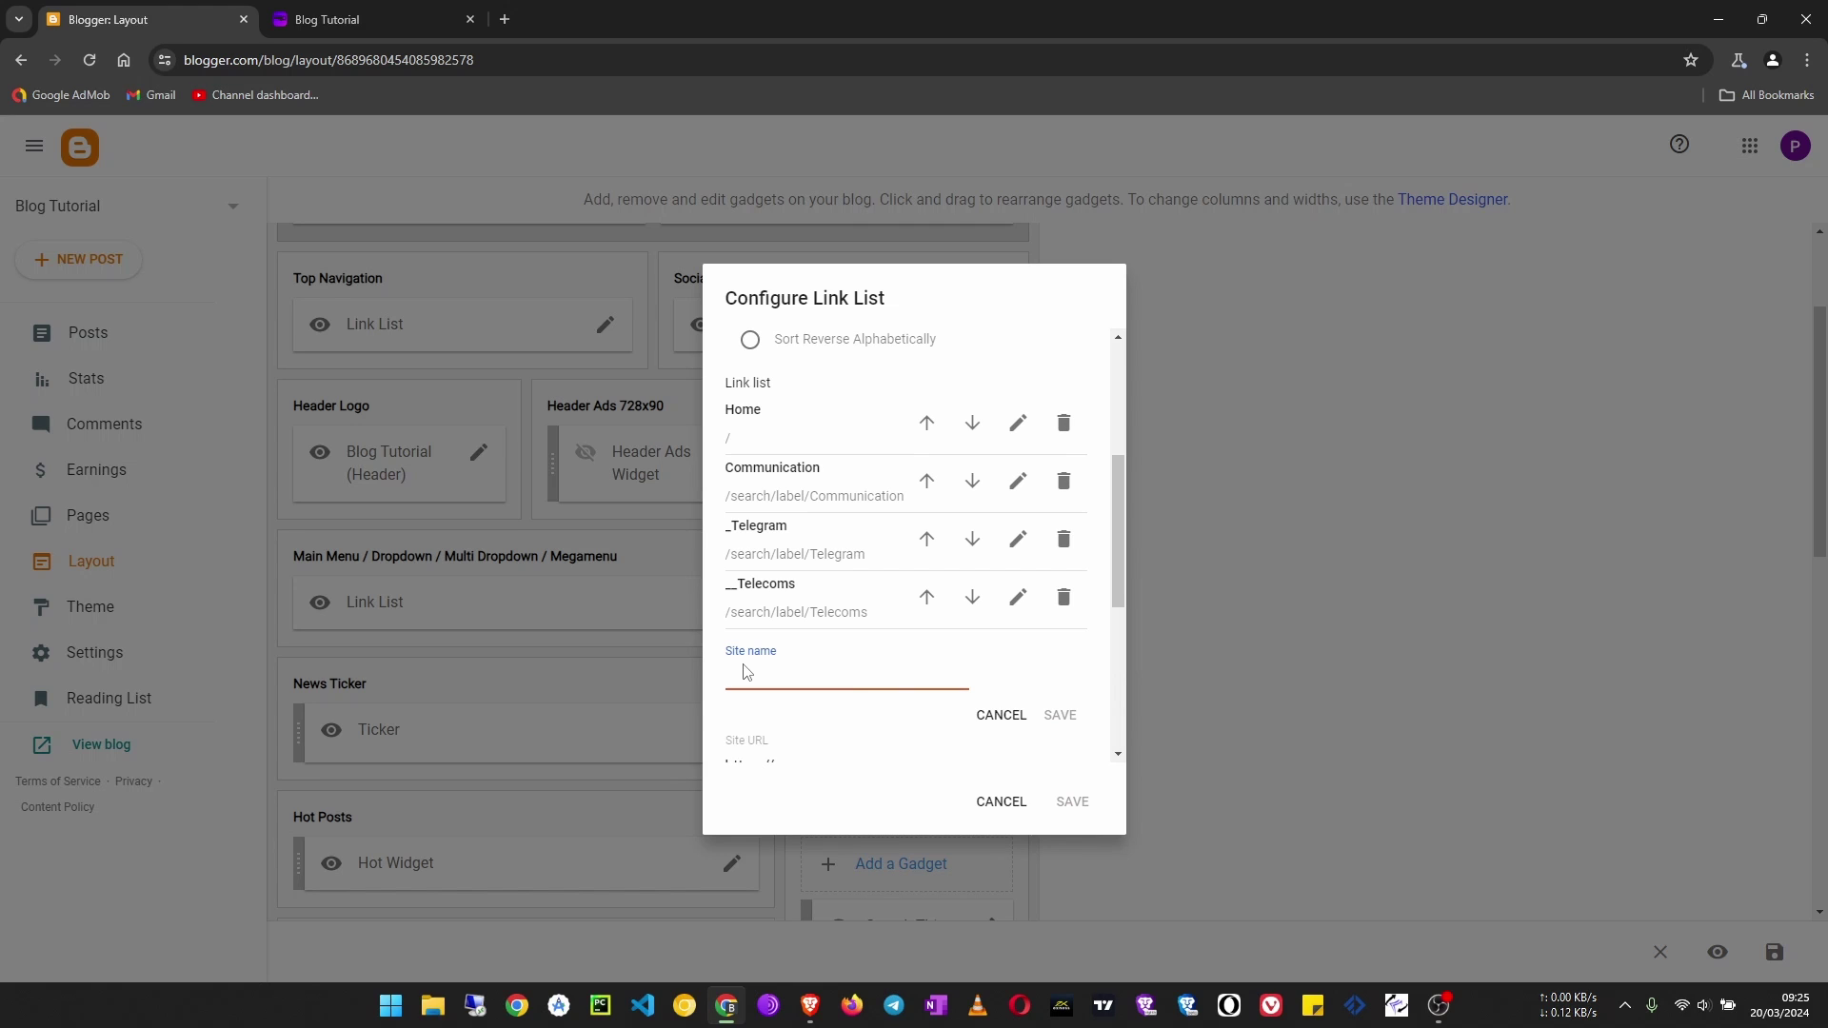
{"action": "type", "text": "Software Tools"}
Replace the Software Tools item's site URL with /search/label/SoftwareTools.
{"action": "left_click", "coordinate": [776, 762]}
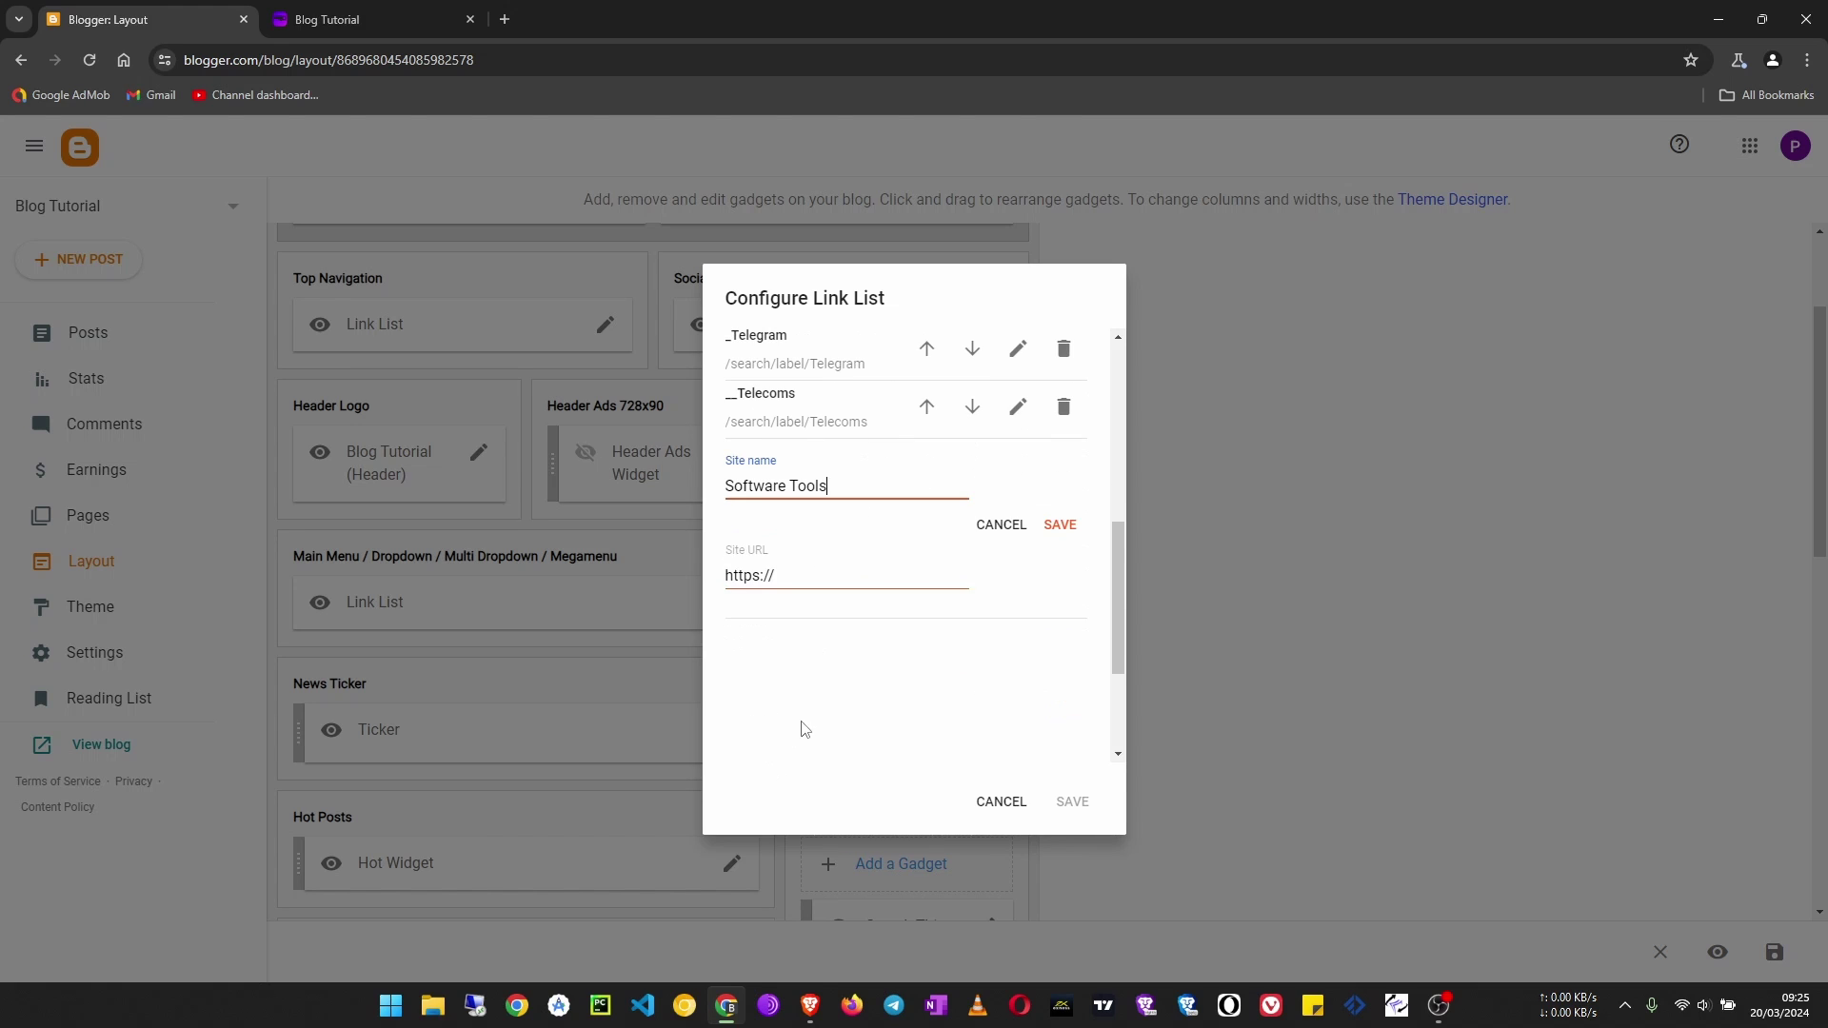
{"action": "left_click_drag", "start_coordinate": [848, 576], "coordinate": [453, 556]}
{"action": "type", "text": "/search/label/Sof"}
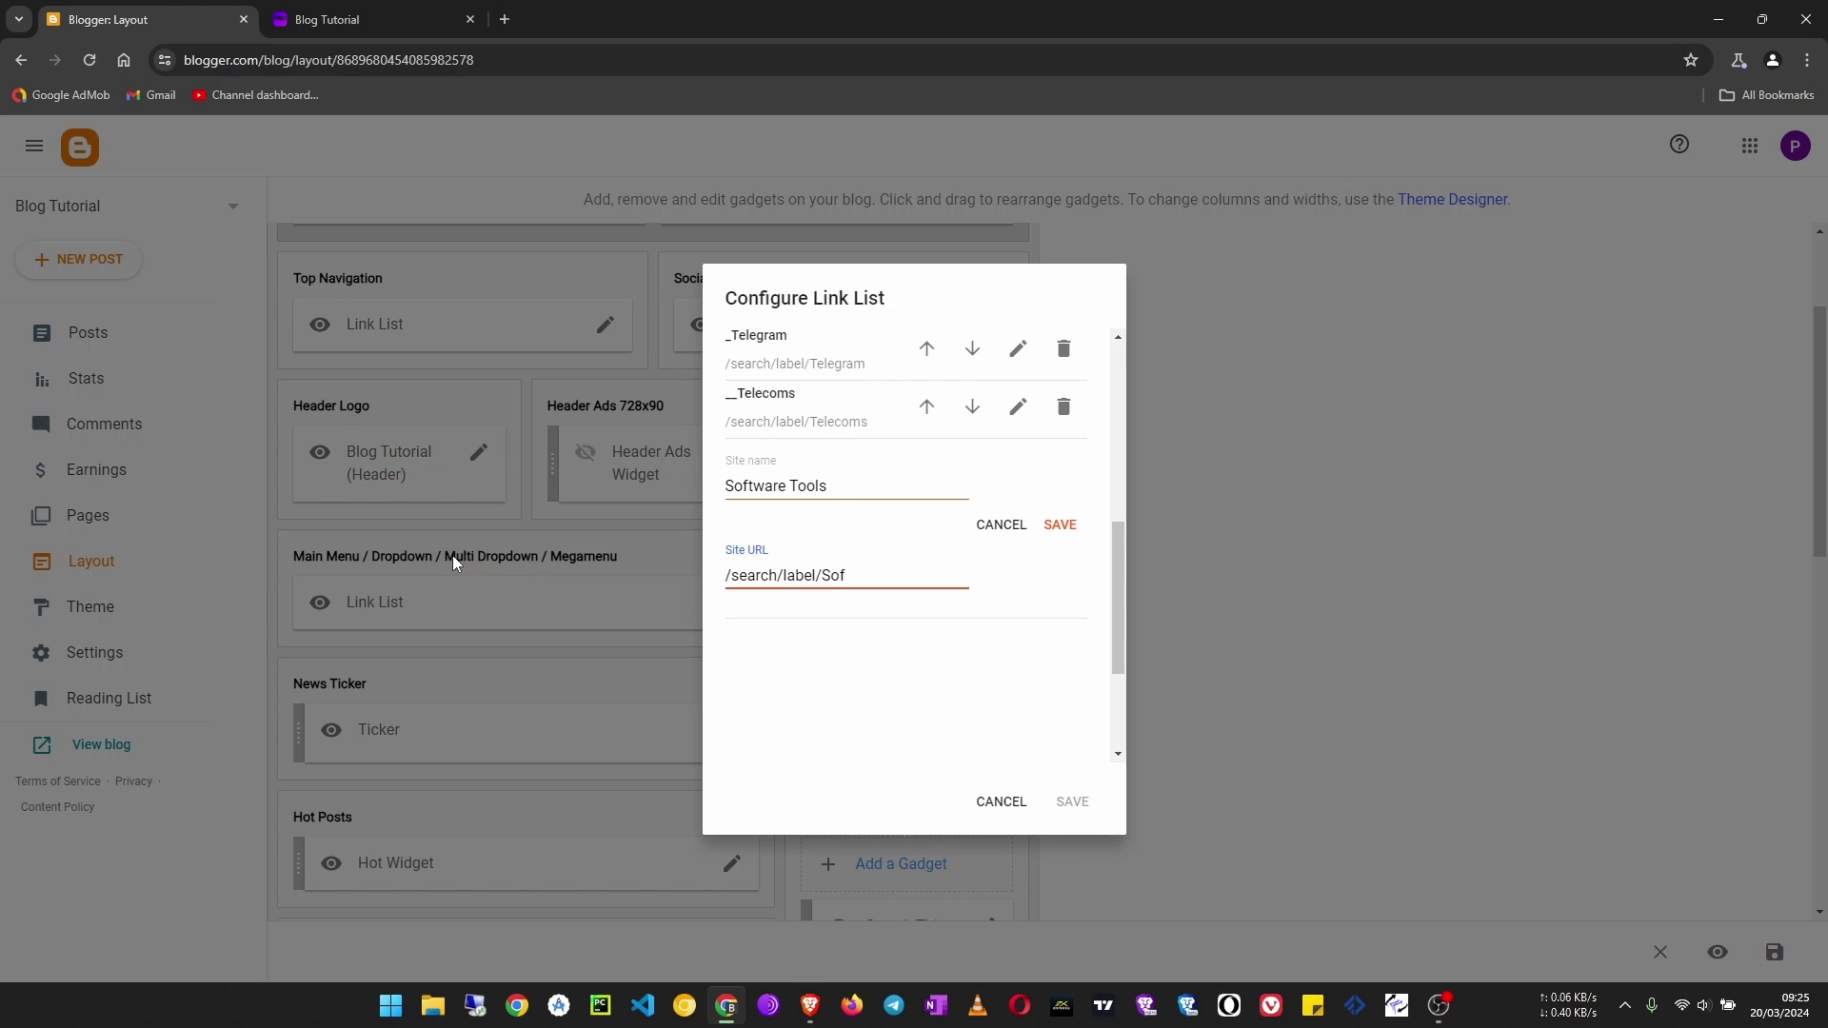
{"action": "type", "text": "twareTools"}
{"action": "key", "text": "ctrl+shift+Left"}
Open the Software Tools label page on the live blog and cut the label part from its address to examine its encoding.
{"action": "left_click", "coordinate": [367, 19]}
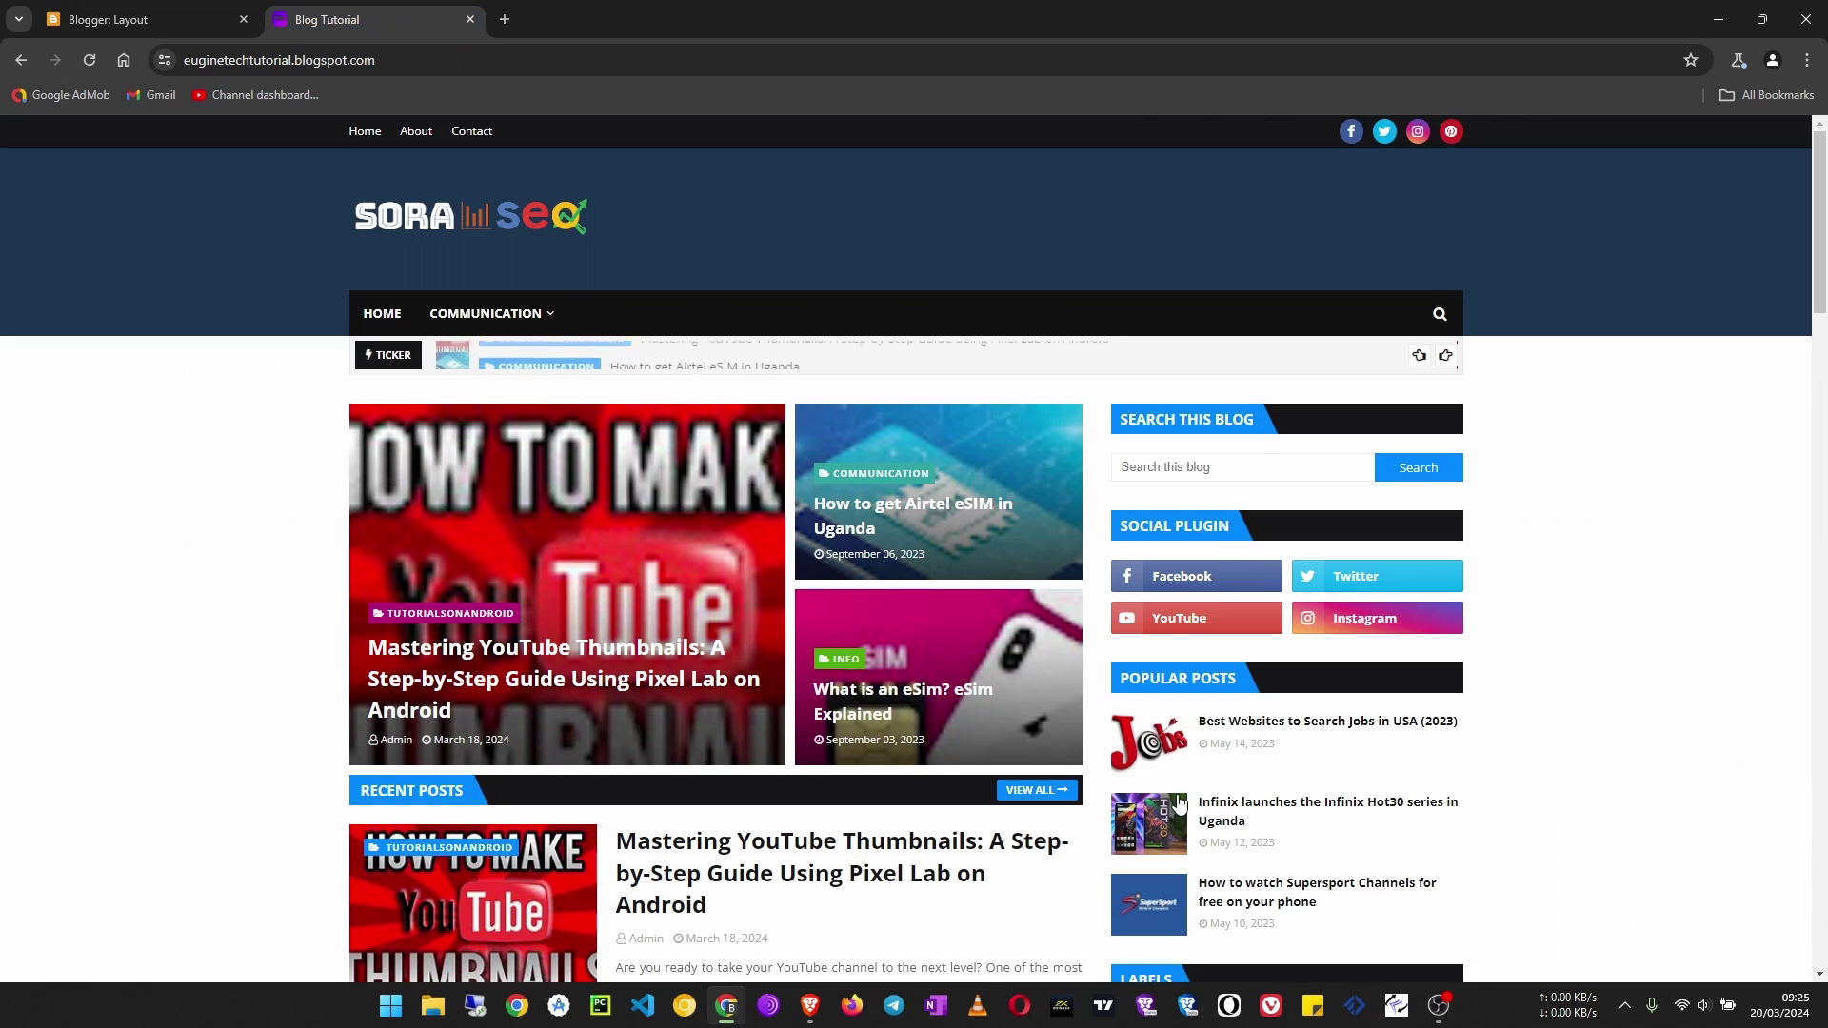
{"action": "scroll", "coordinate": [1367, 895], "scroll_direction": "down", "scroll_amount": 5}
{"action": "scroll", "coordinate": [1367, 895], "scroll_direction": "down", "scroll_amount": 1}
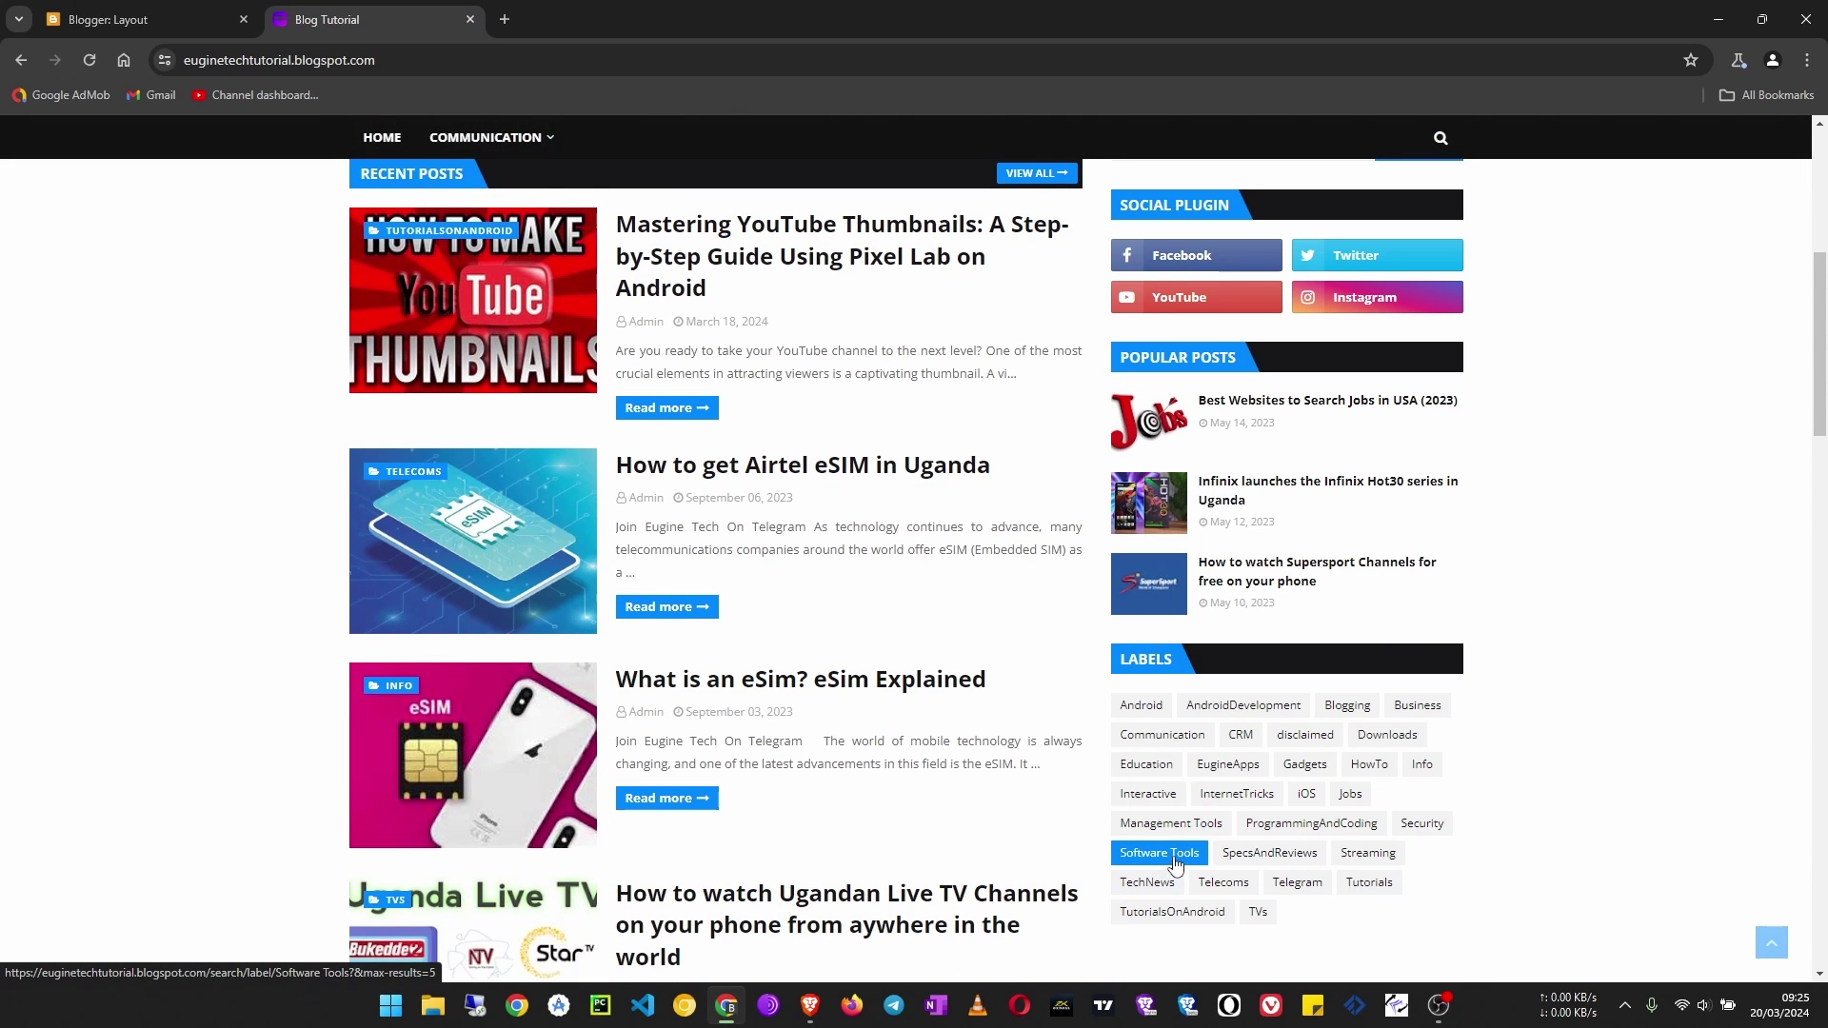
{"action": "left_click", "coordinate": [1171, 865]}
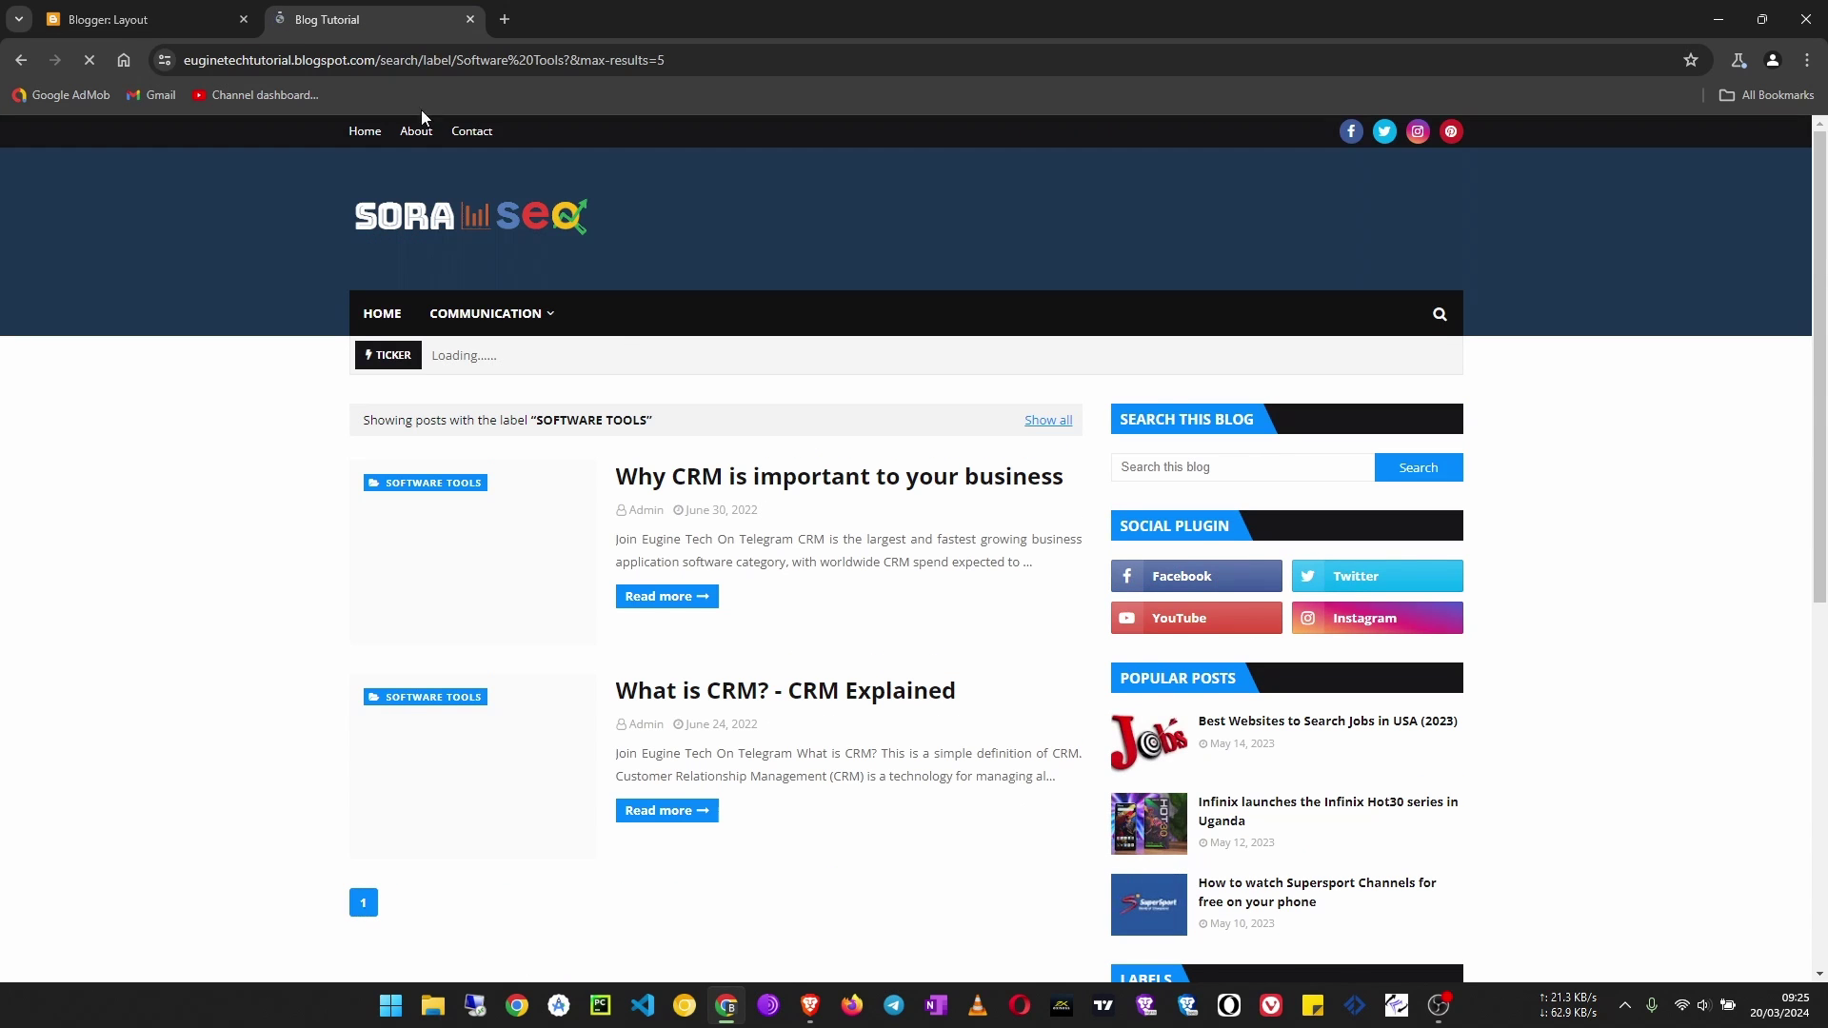
{"action": "left_click", "coordinate": [565, 60]}
{"action": "left_click_drag", "start_coordinate": [565, 60], "coordinate": [456, 60]}
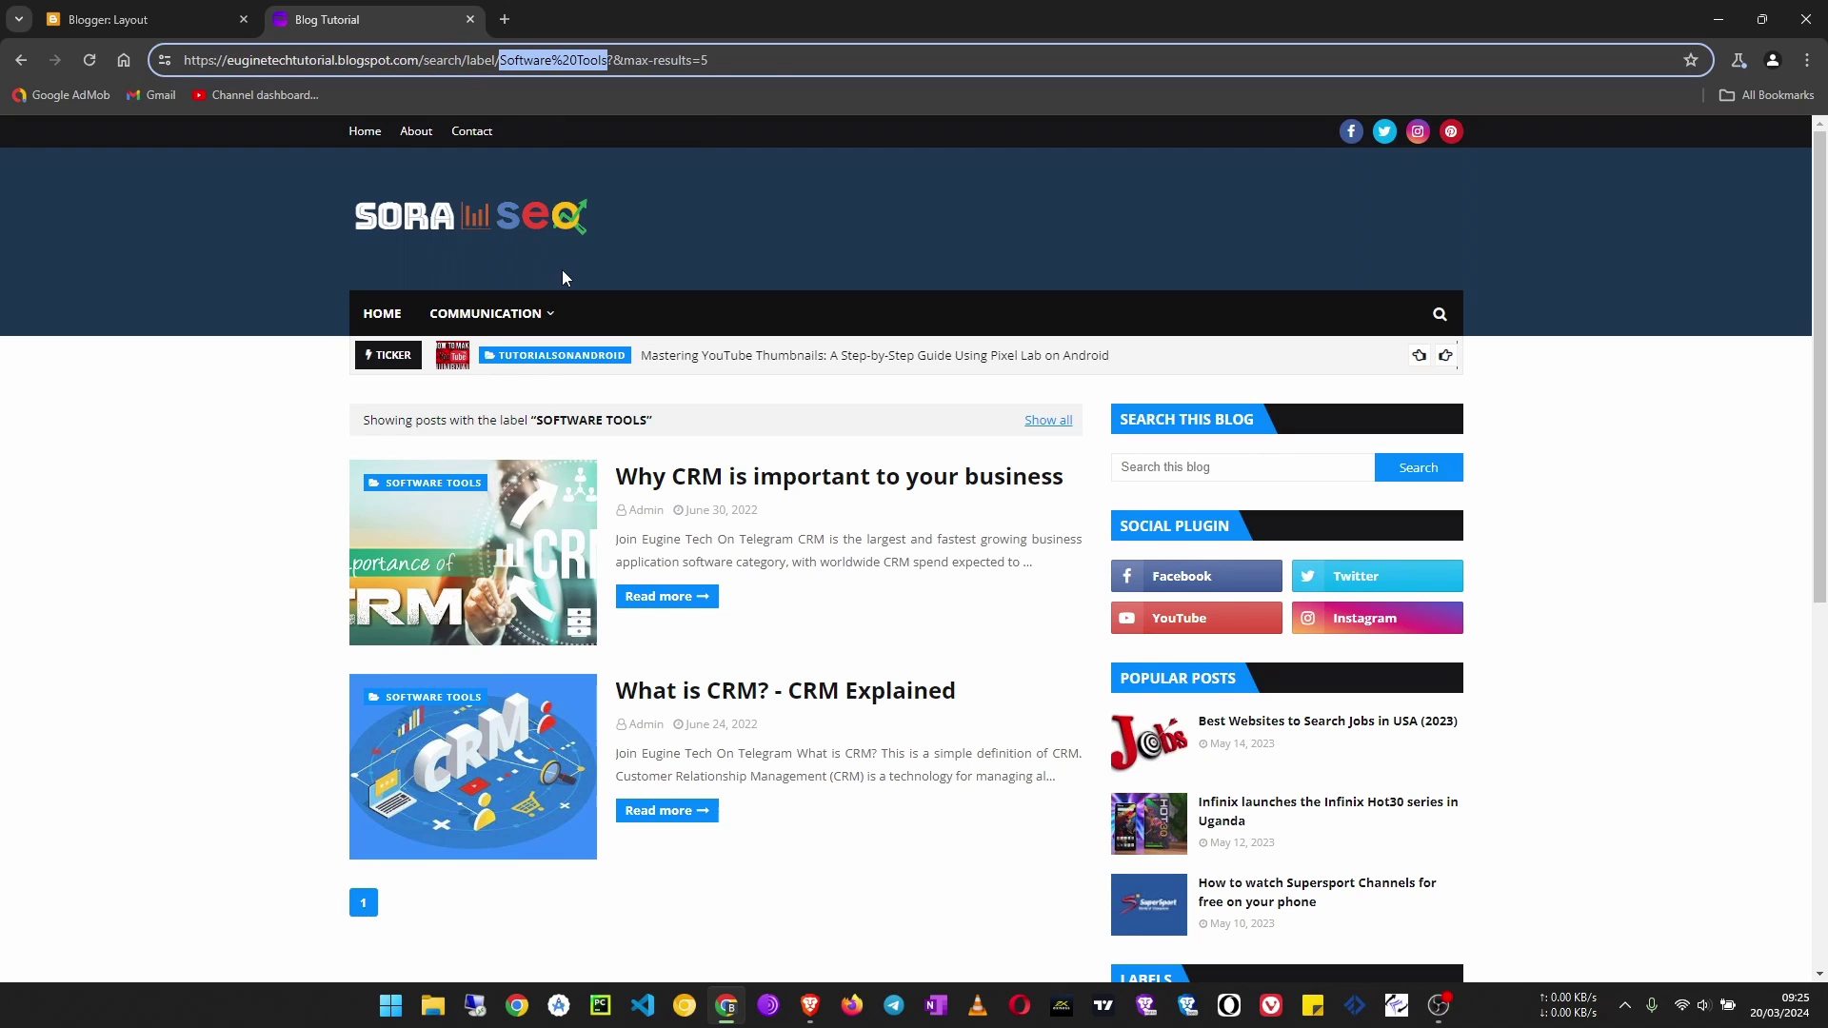
{"action": "key", "text": "ctrl+x"}
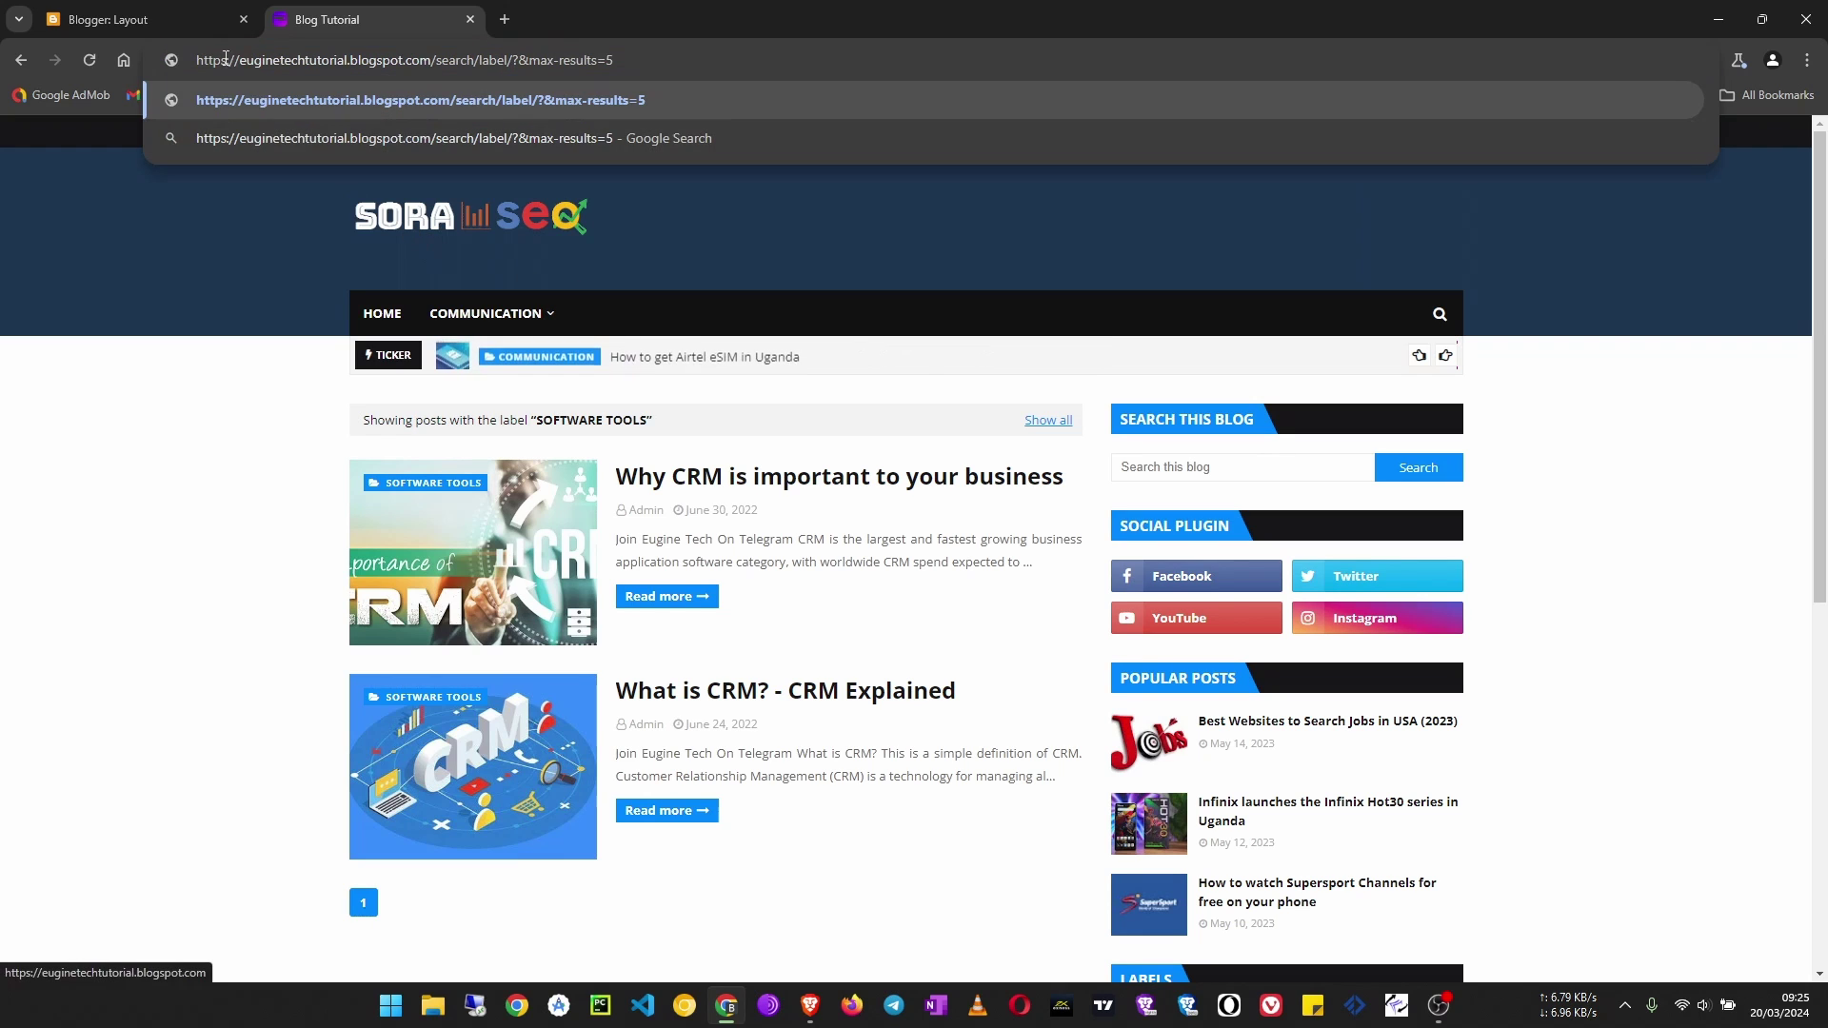
Correct the Software Tools item's site URL to /search/label/Software%20Tools in the Link List and save the item.
{"action": "left_click", "coordinate": [187, 23]}
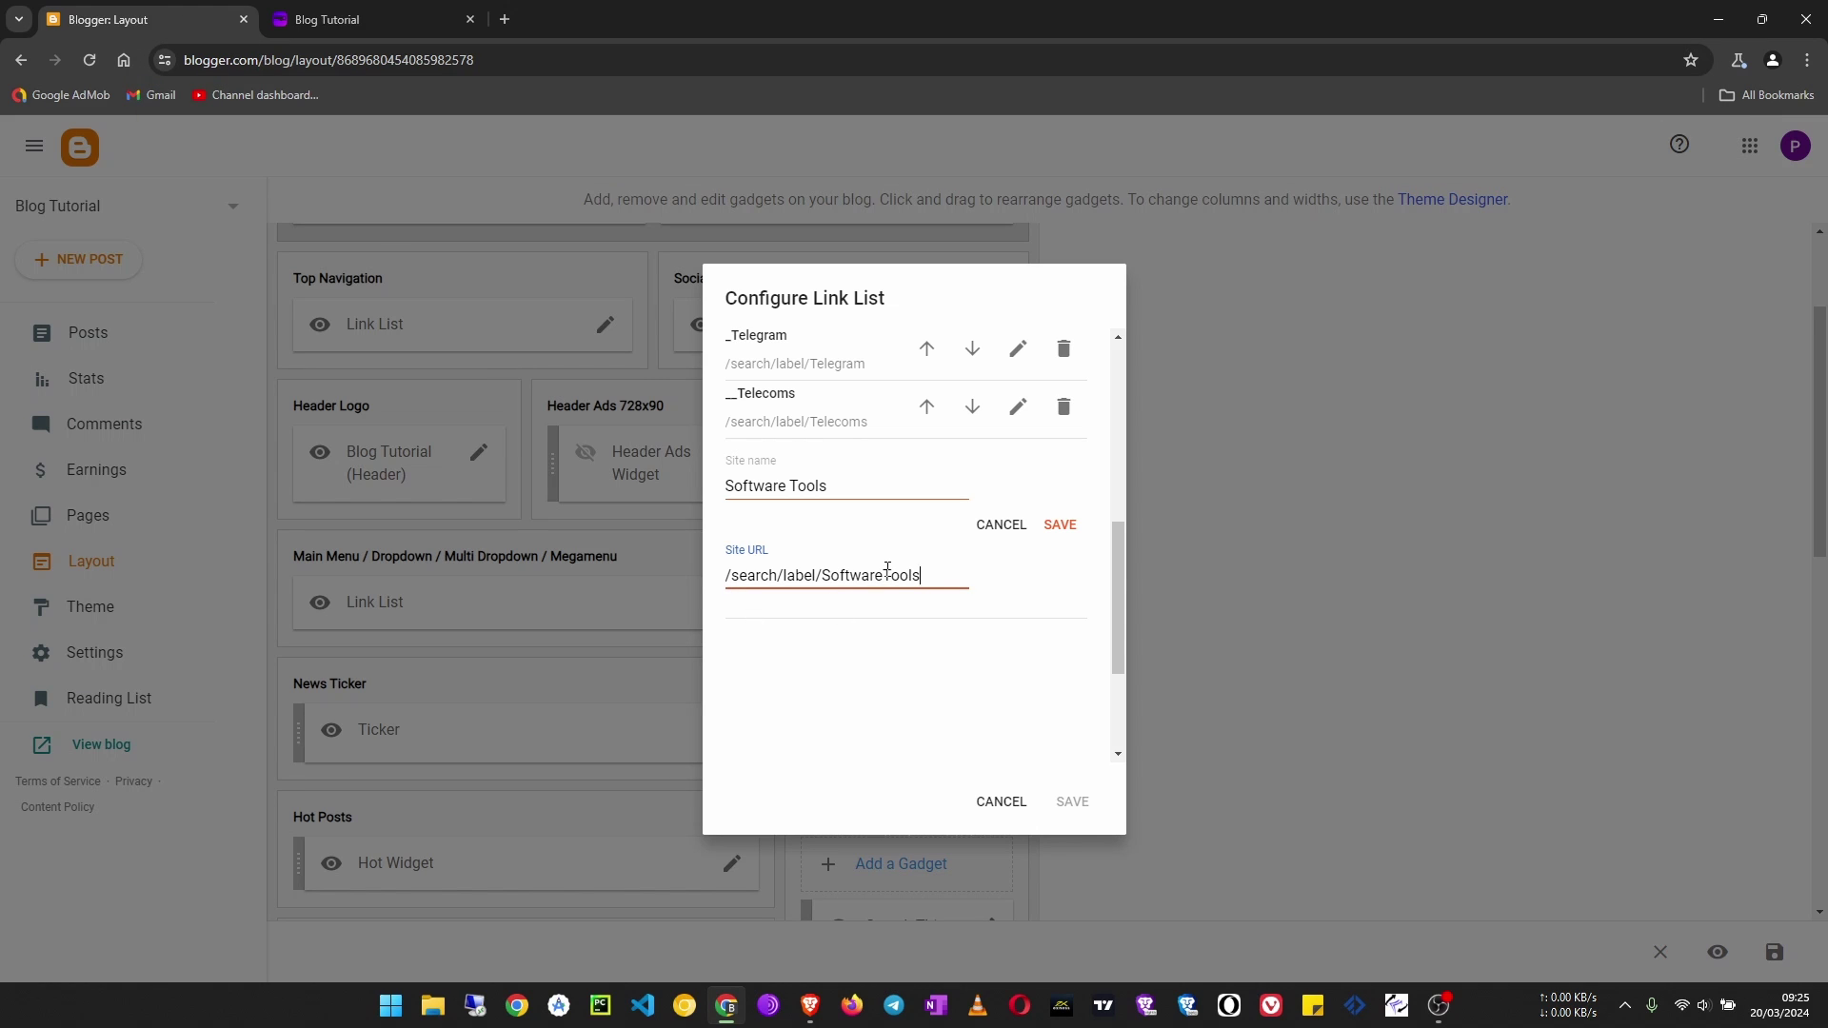
{"action": "type", "text": "%20"}
{"action": "left_click", "coordinate": [1060, 525]}
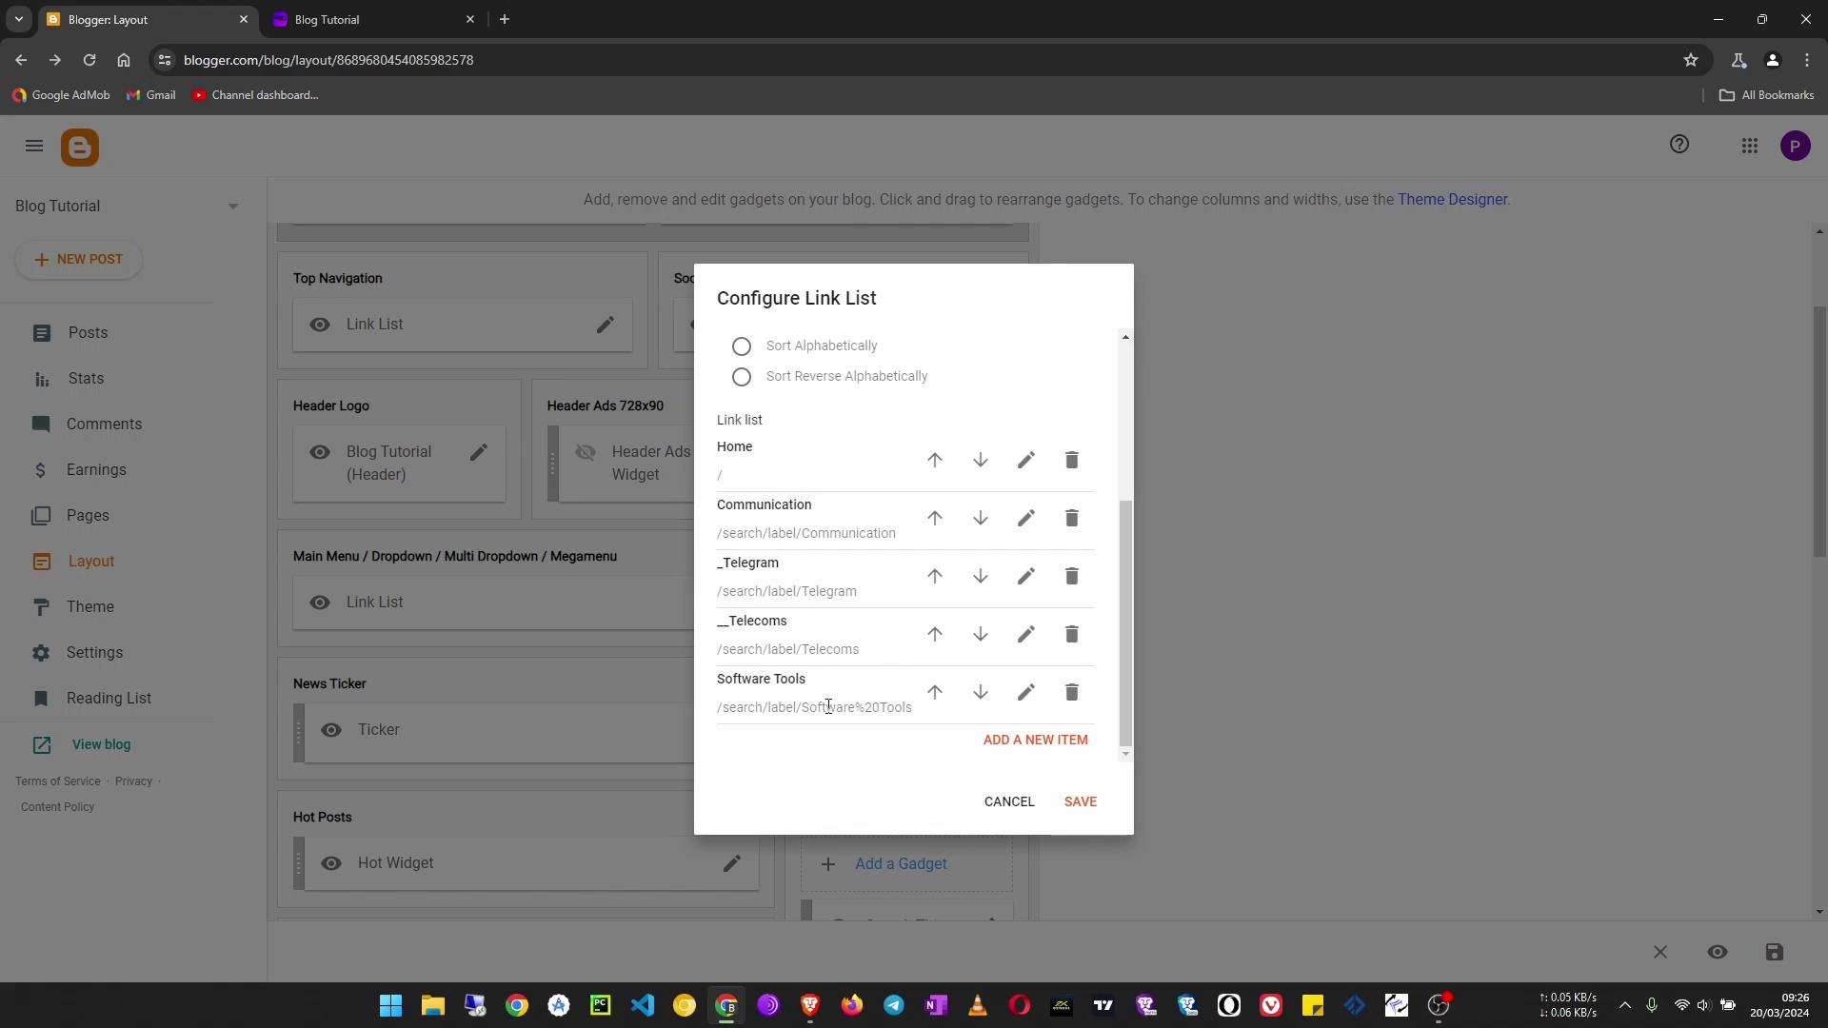
Start another new Link List item and look through the label list on the live blog for a category.
{"action": "left_click", "coordinate": [1042, 742]}
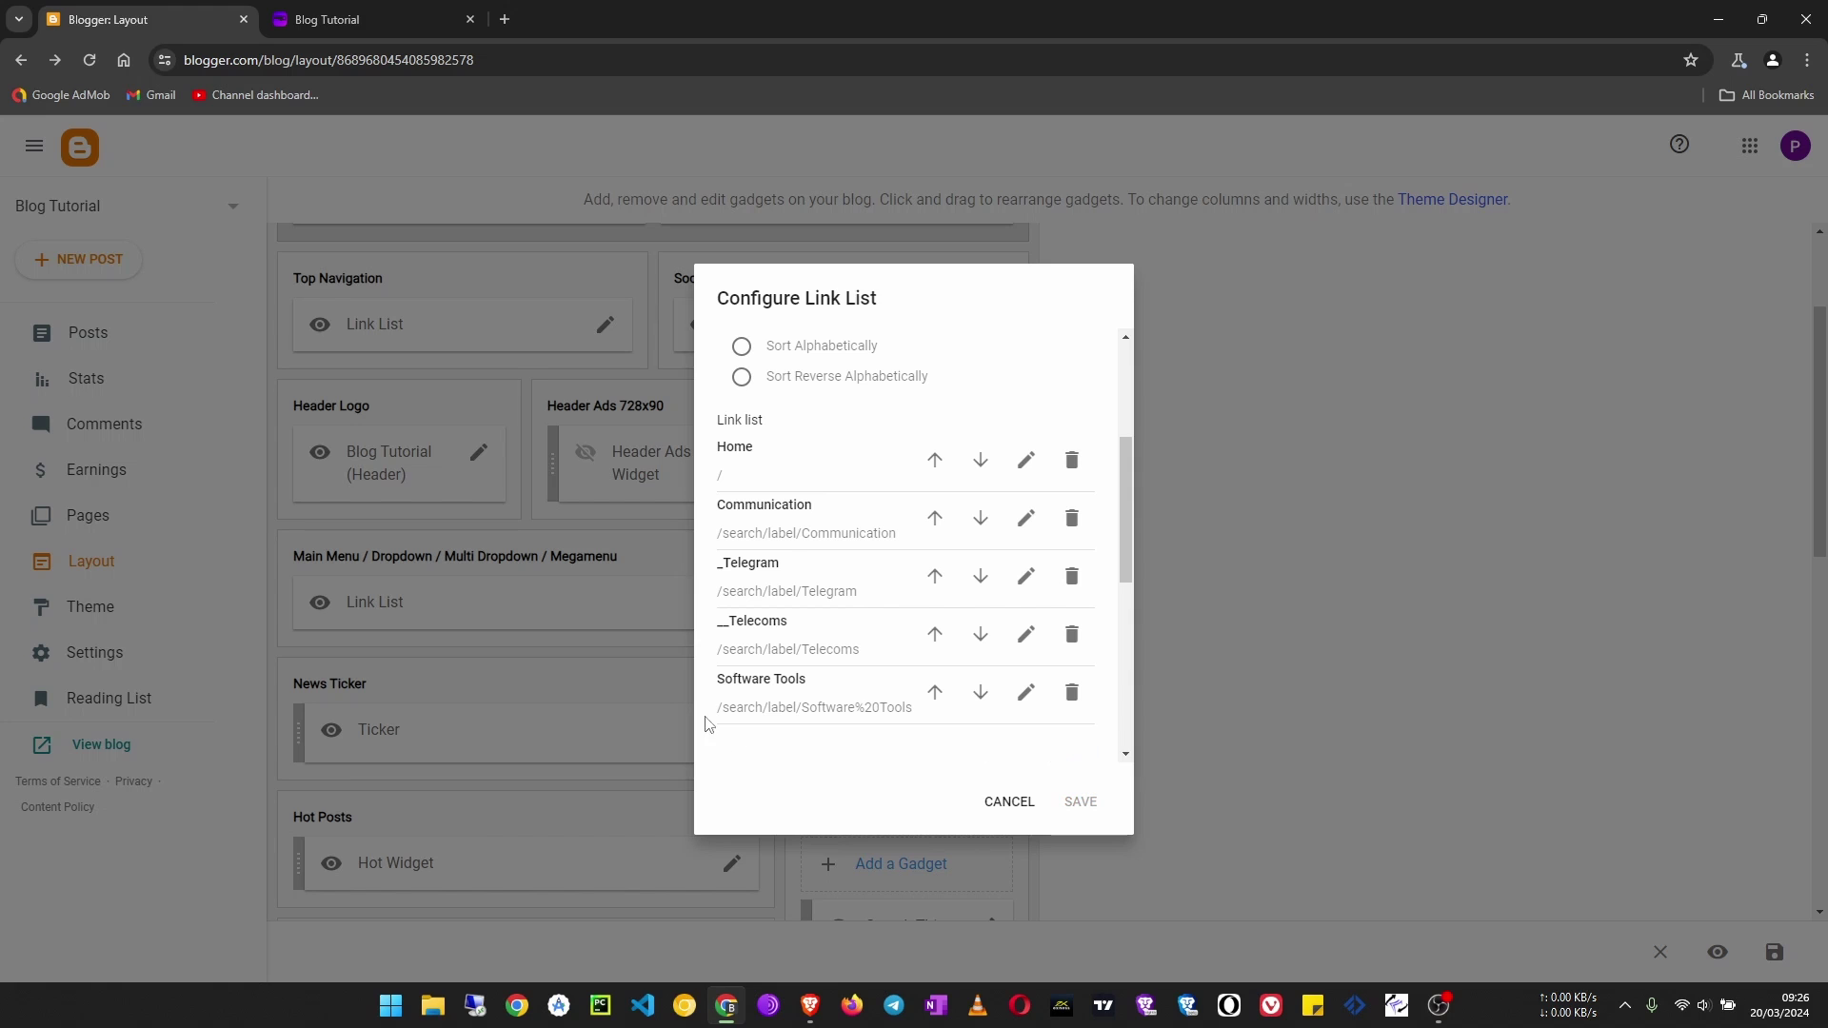
{"action": "left_click", "coordinate": [404, 21]}
{"action": "scroll", "coordinate": [1324, 868], "scroll_direction": "down", "scroll_amount": 3}
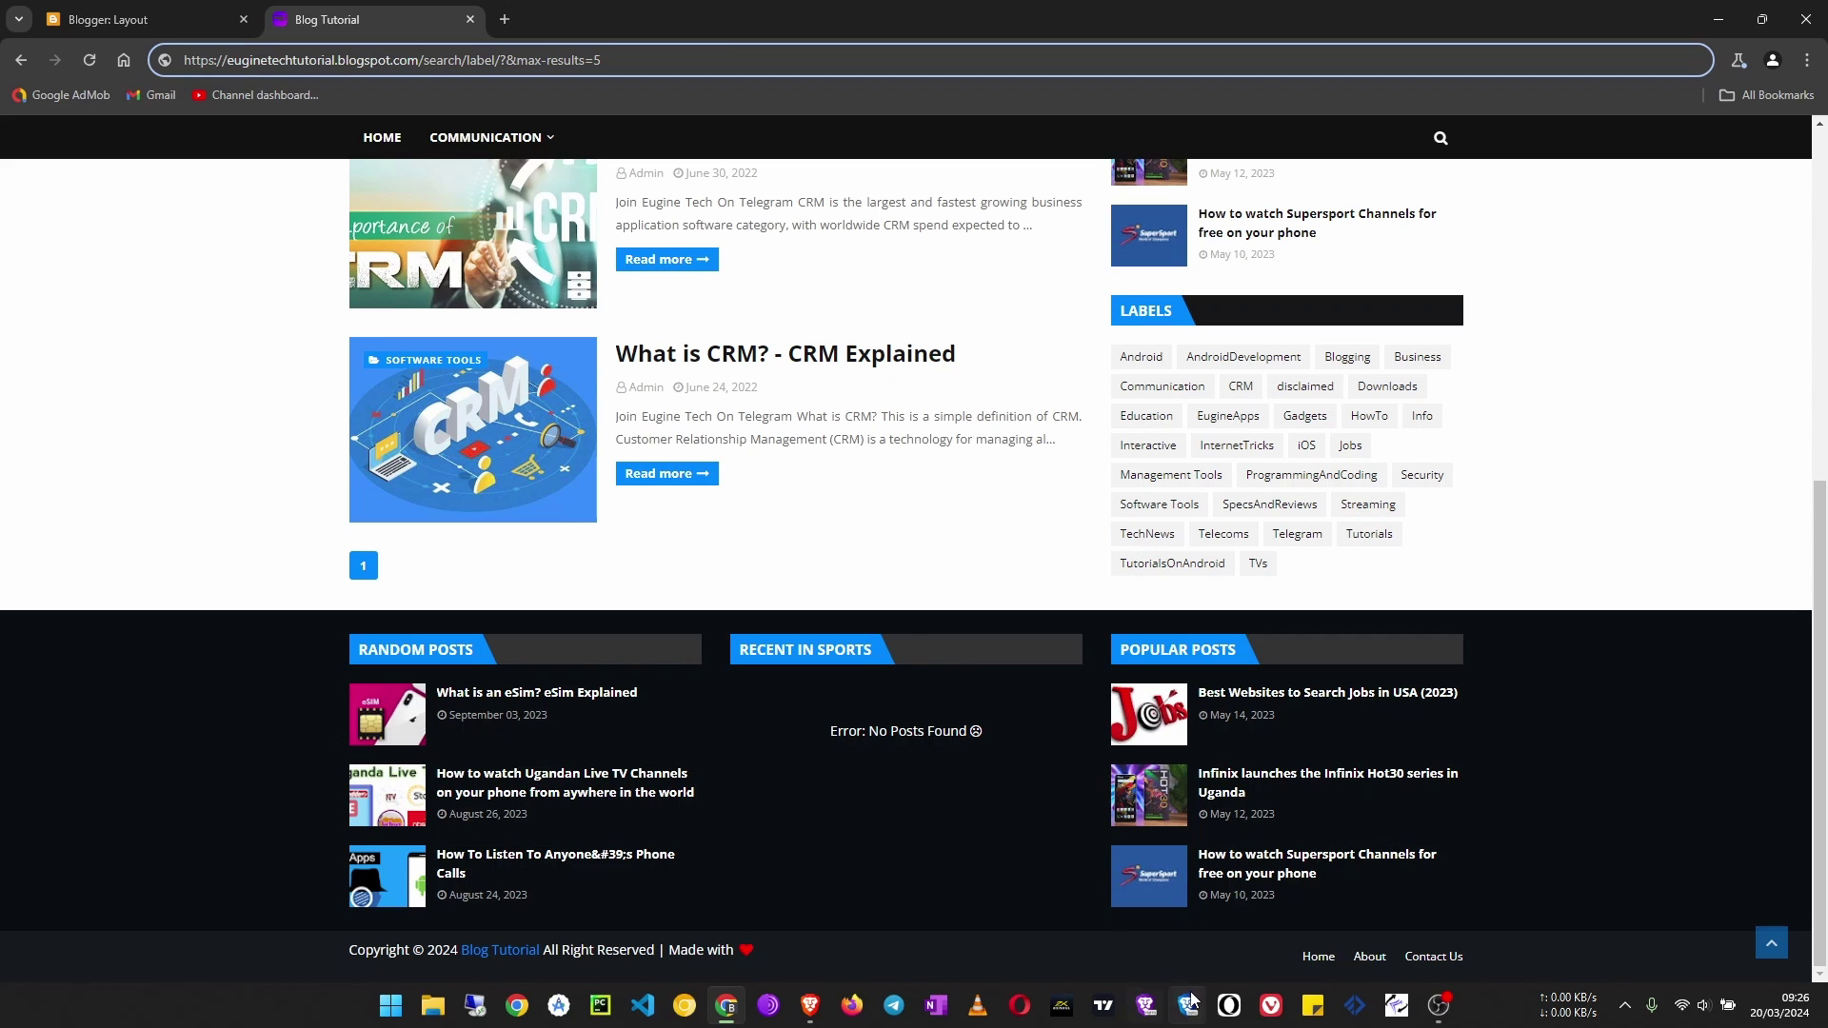
{"action": "left_click", "coordinate": [1439, 1012]}
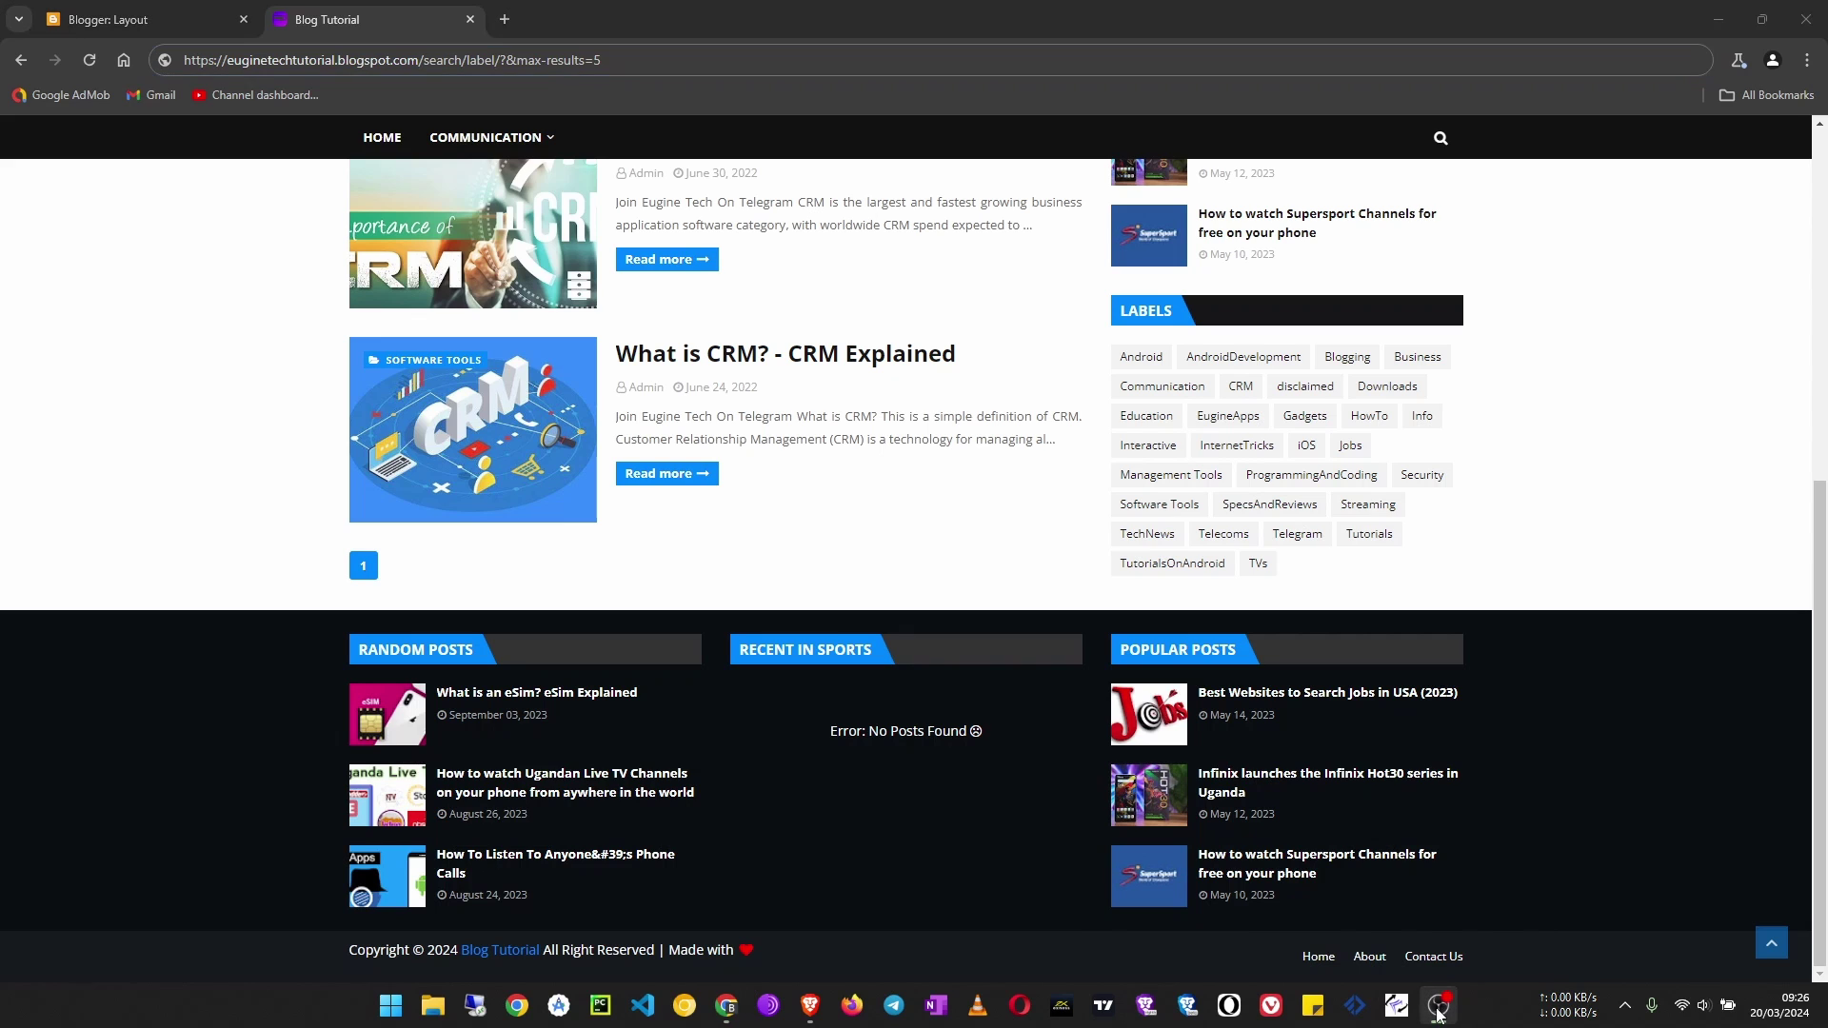
{"action": "left_click", "coordinate": [725, 1011]}
{"action": "left_click", "coordinate": [143, 20]}
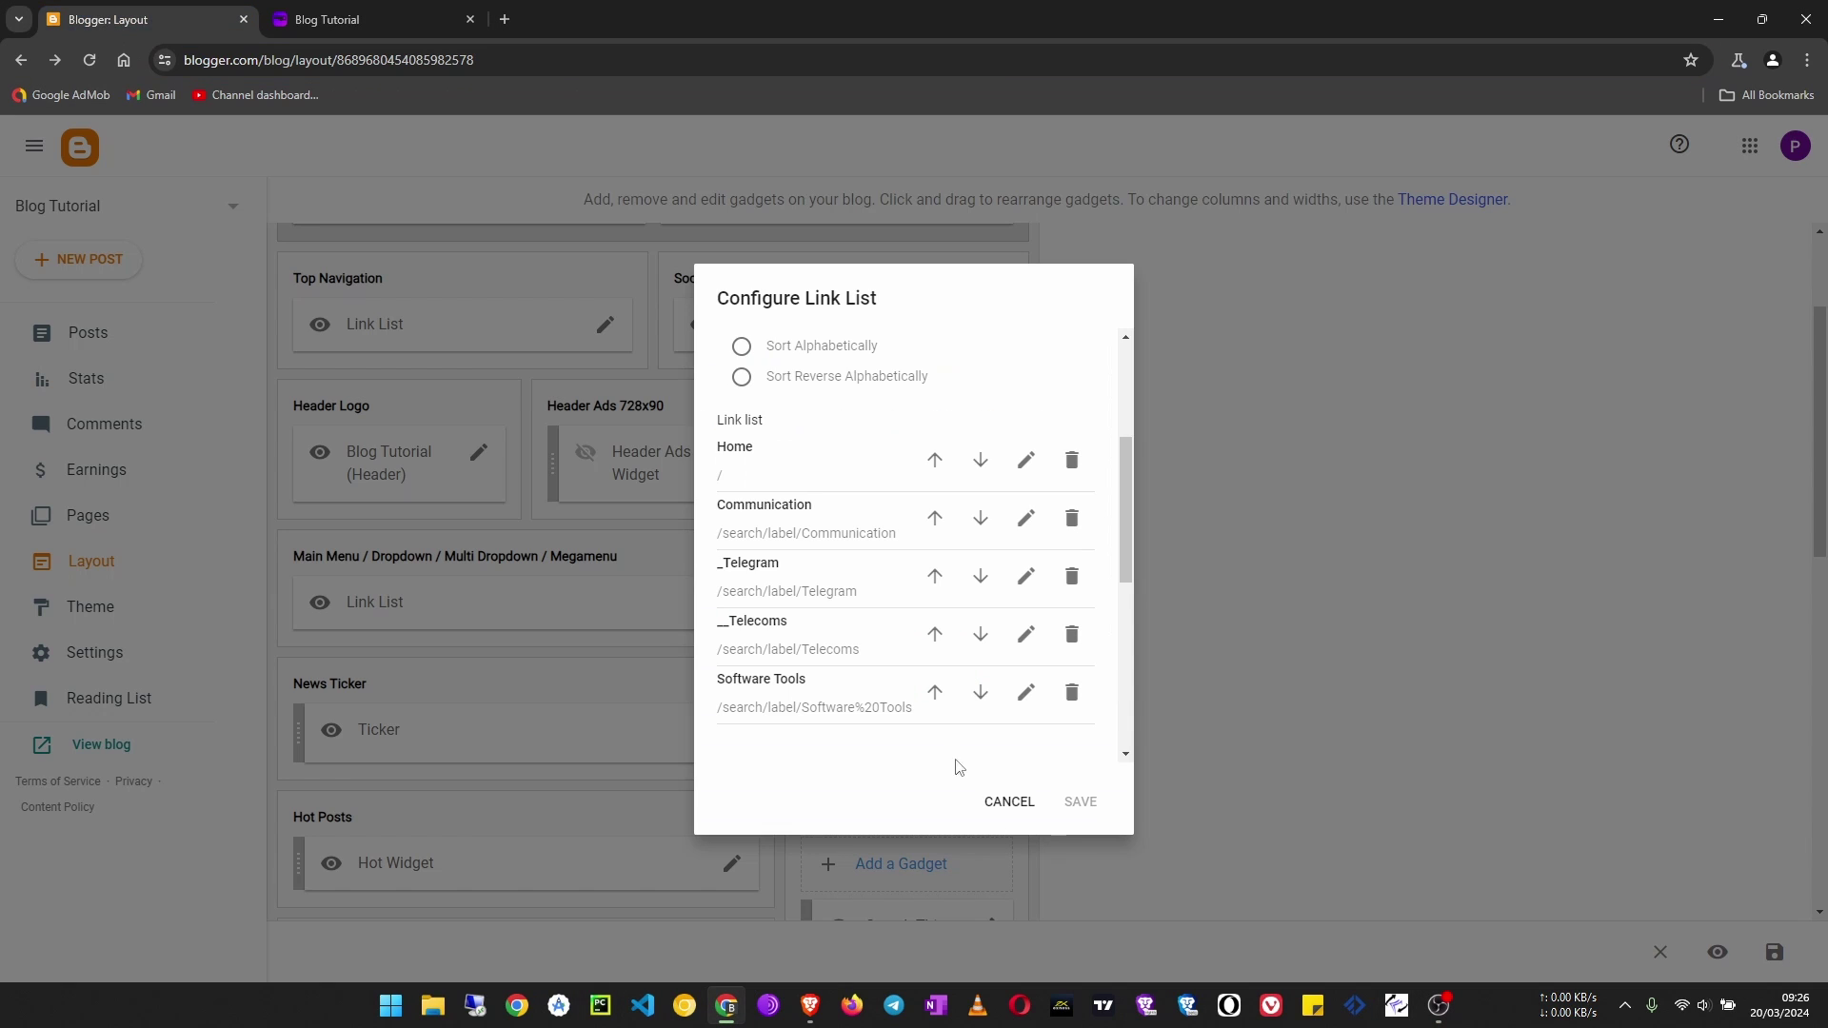
Enter Tech News as the new Link List item's site name.
{"action": "scroll", "coordinate": [966, 640], "scroll_direction": "down", "scroll_amount": 3}
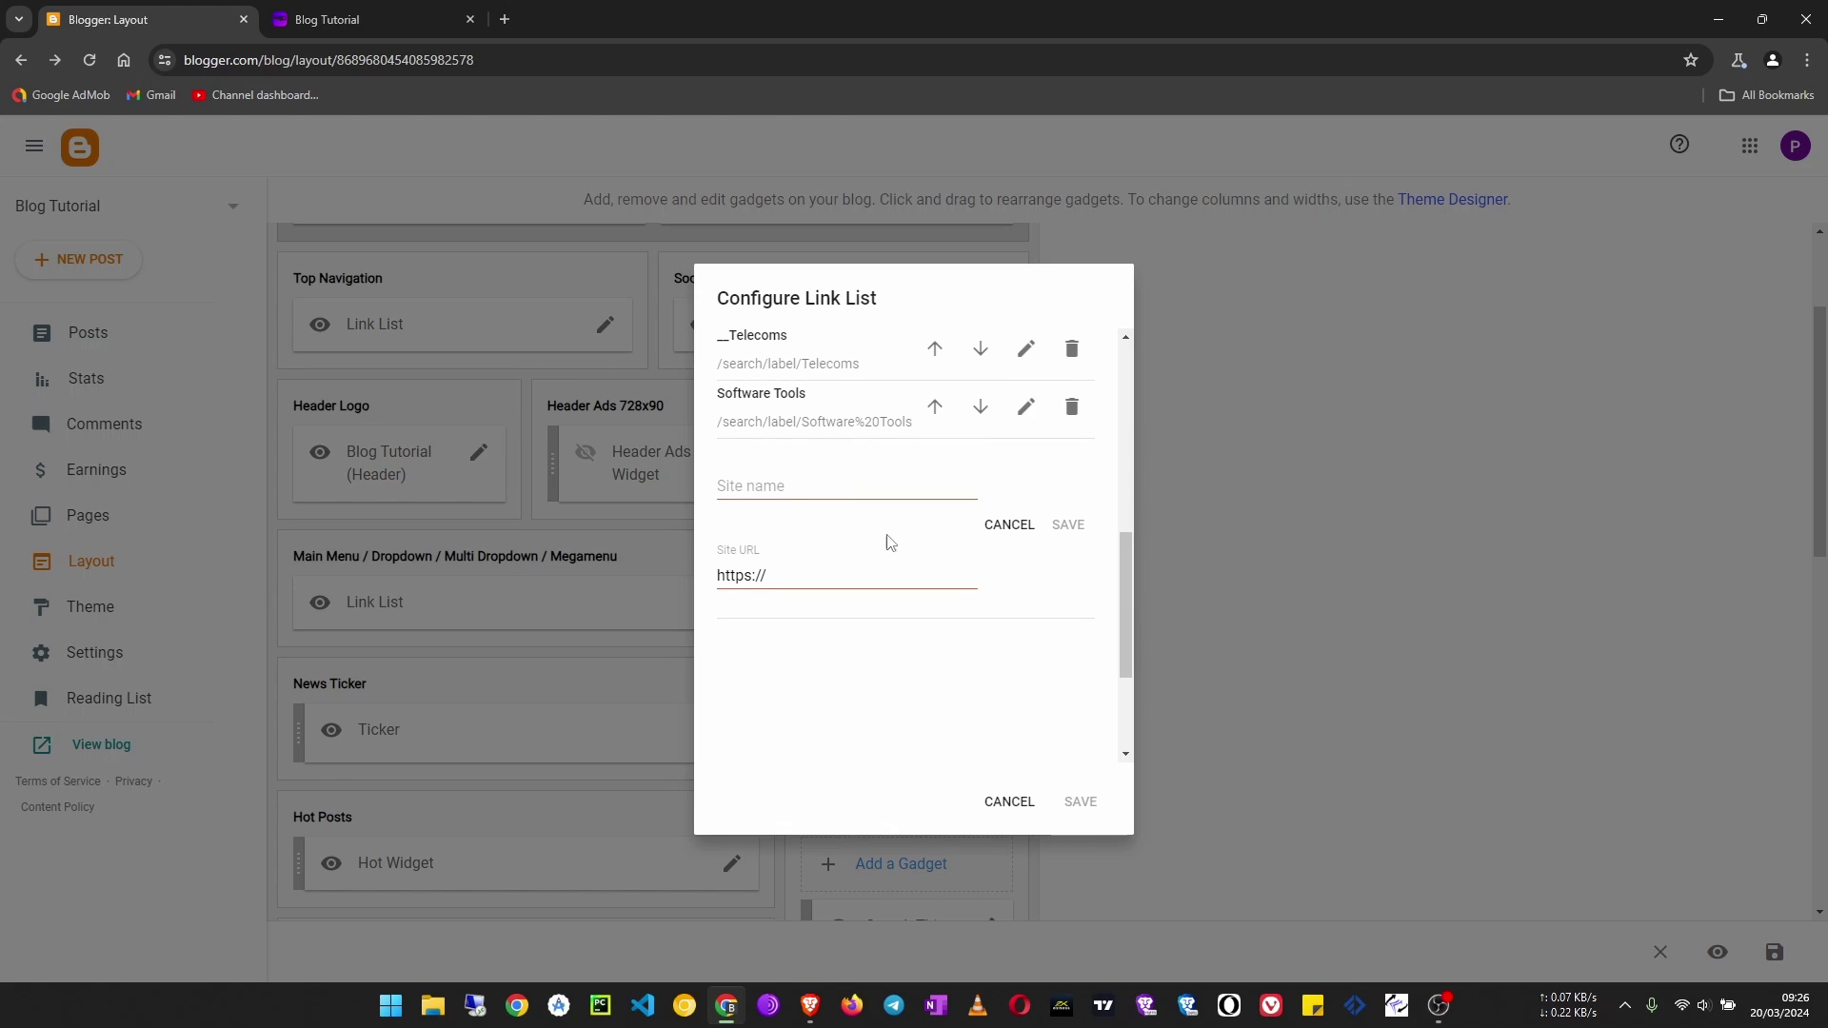
{"action": "left_click", "coordinate": [787, 483]}
{"action": "type", "text": "Te"}
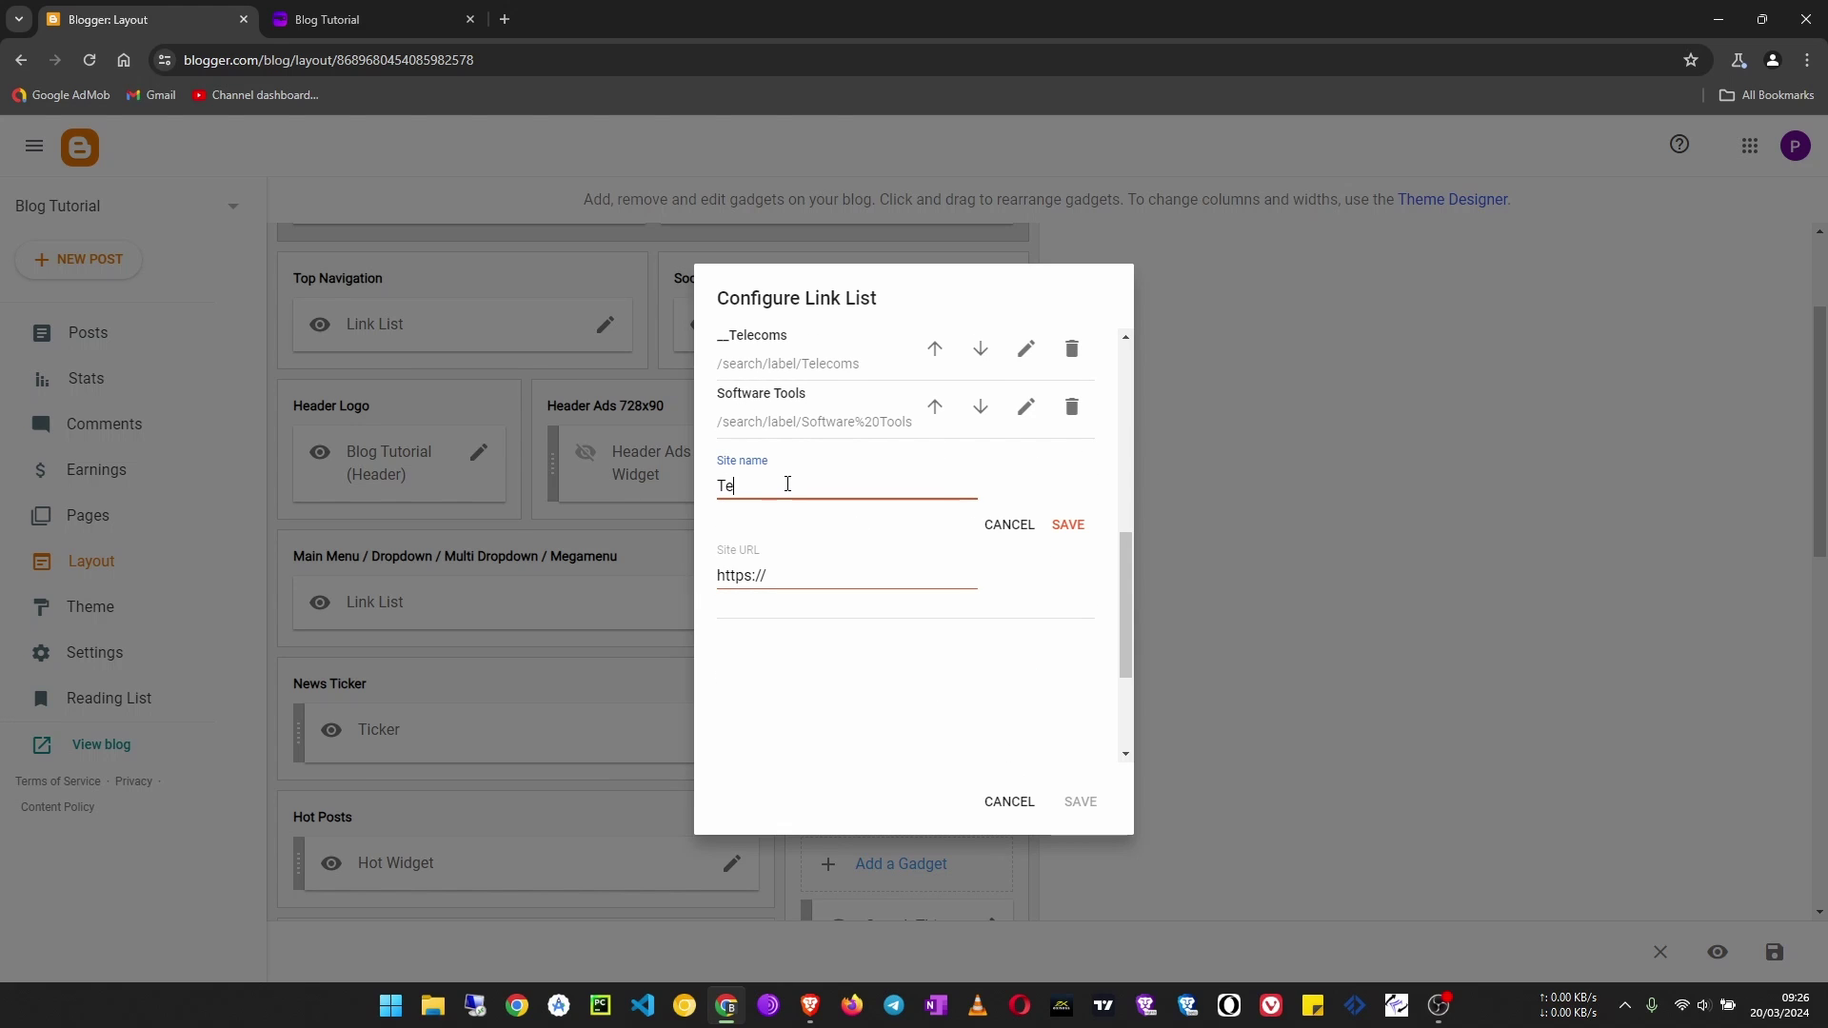
{"action": "type", "text": "ch News"}
Set the Tech News item's site URL to /search/label/TechNews and save the item.
{"action": "left_click", "coordinate": [817, 575]}
{"action": "scroll", "coordinate": [784, 657], "scroll_direction": "up", "scroll_amount": 1}
{"action": "scroll", "coordinate": [792, 534], "scroll_direction": "down", "scroll_amount": 2}
{"action": "key", "text": "ctrl+a"}
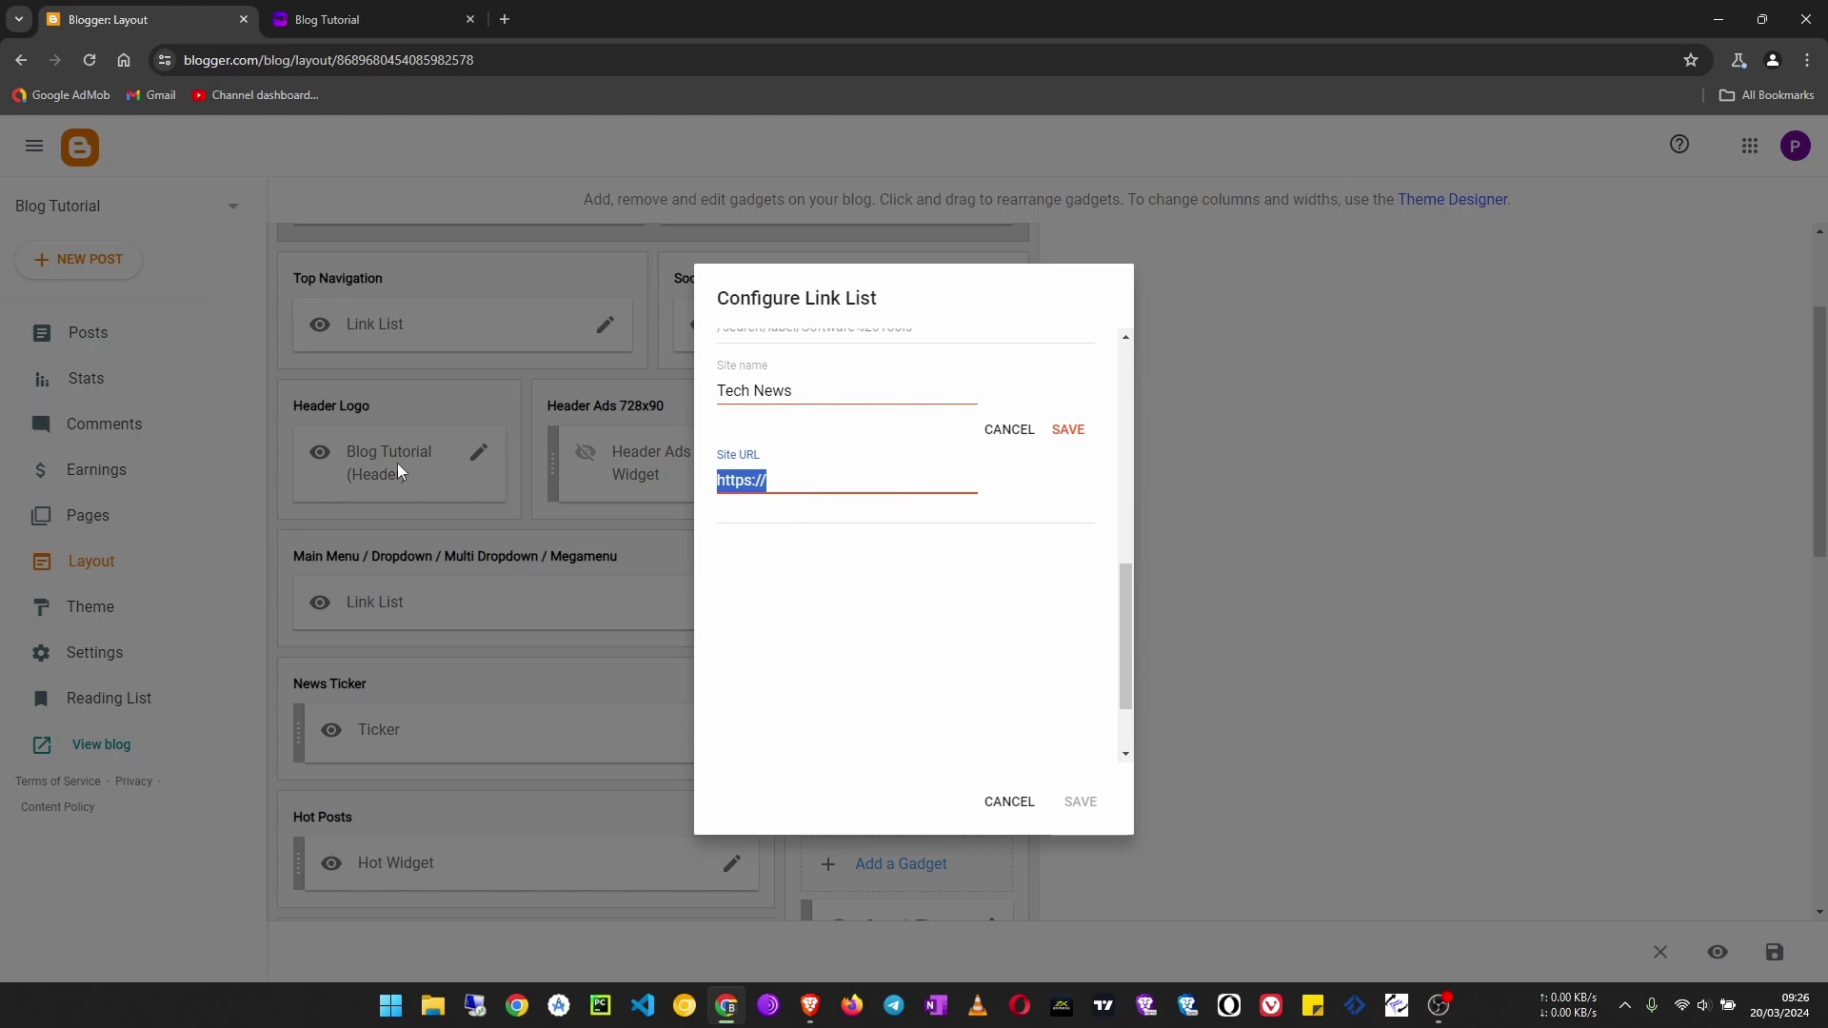
{"action": "type", "text": "/search/label/TechNews"}
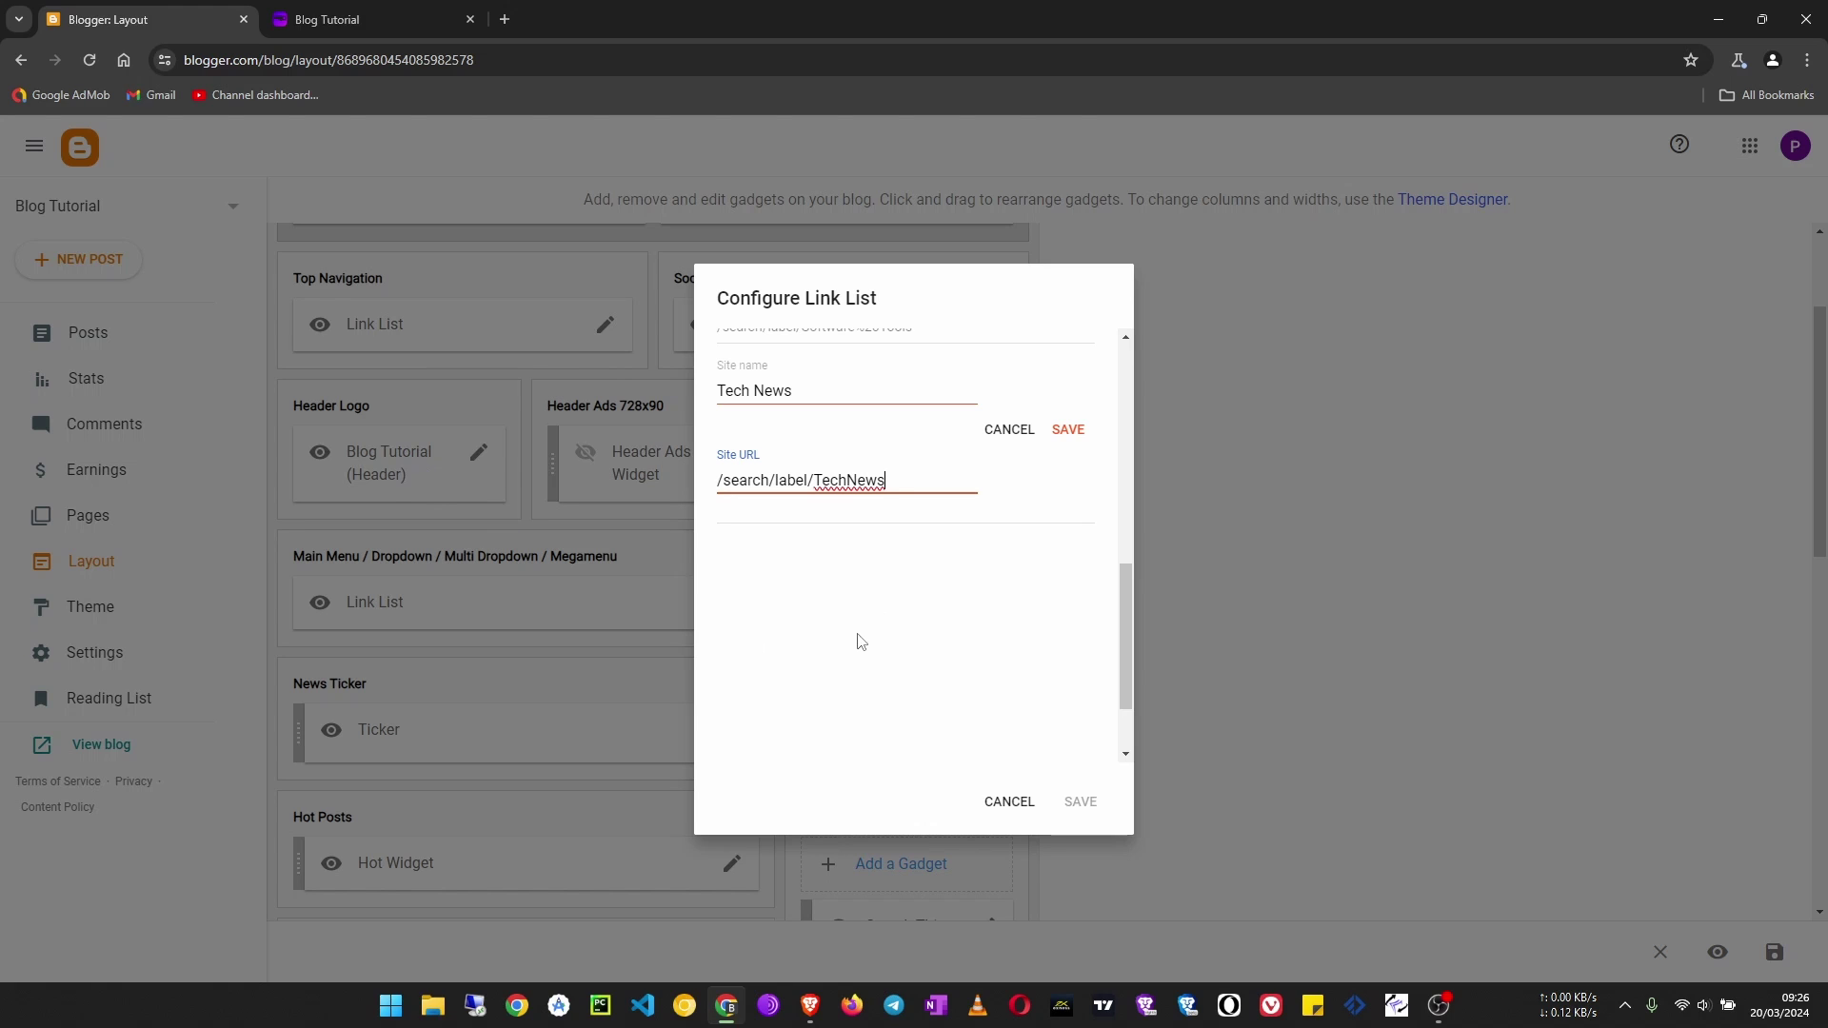
{"action": "left_click", "coordinate": [1068, 430]}
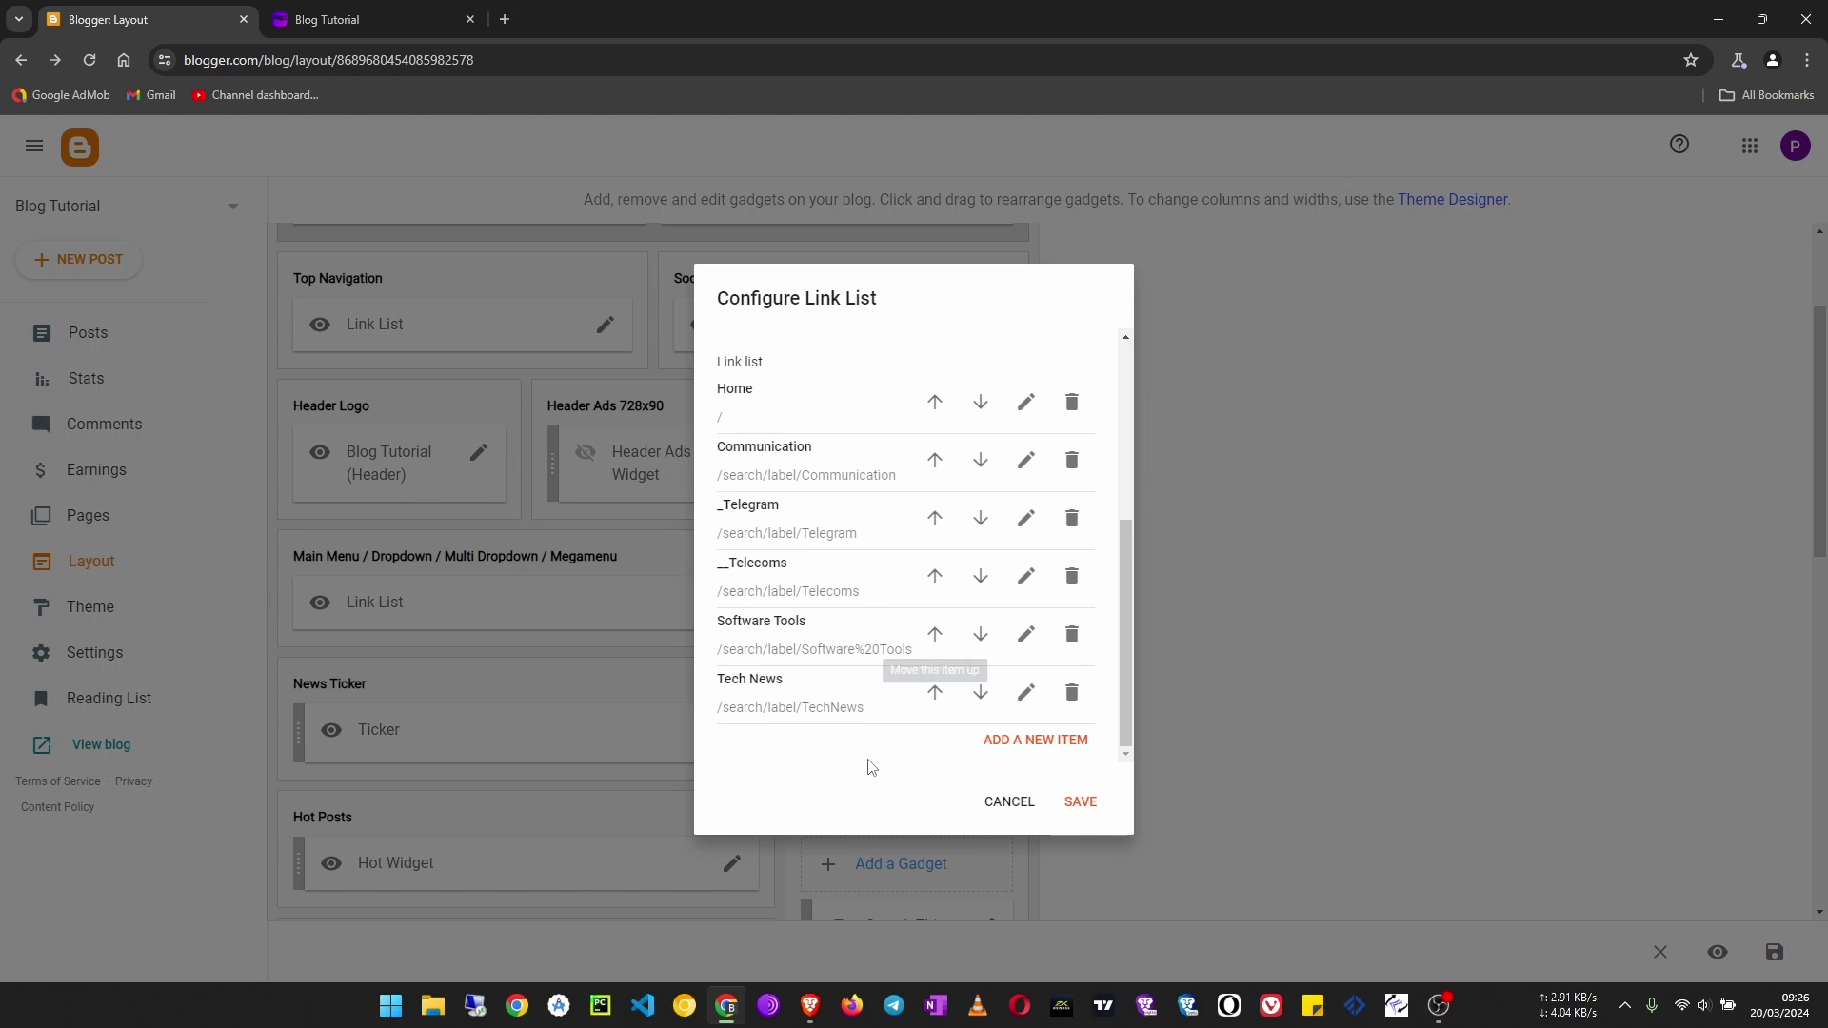
Save the Link List, reload the live blog and check the Software Tools and Tech News menu entries.
{"action": "left_click", "coordinate": [1081, 803]}
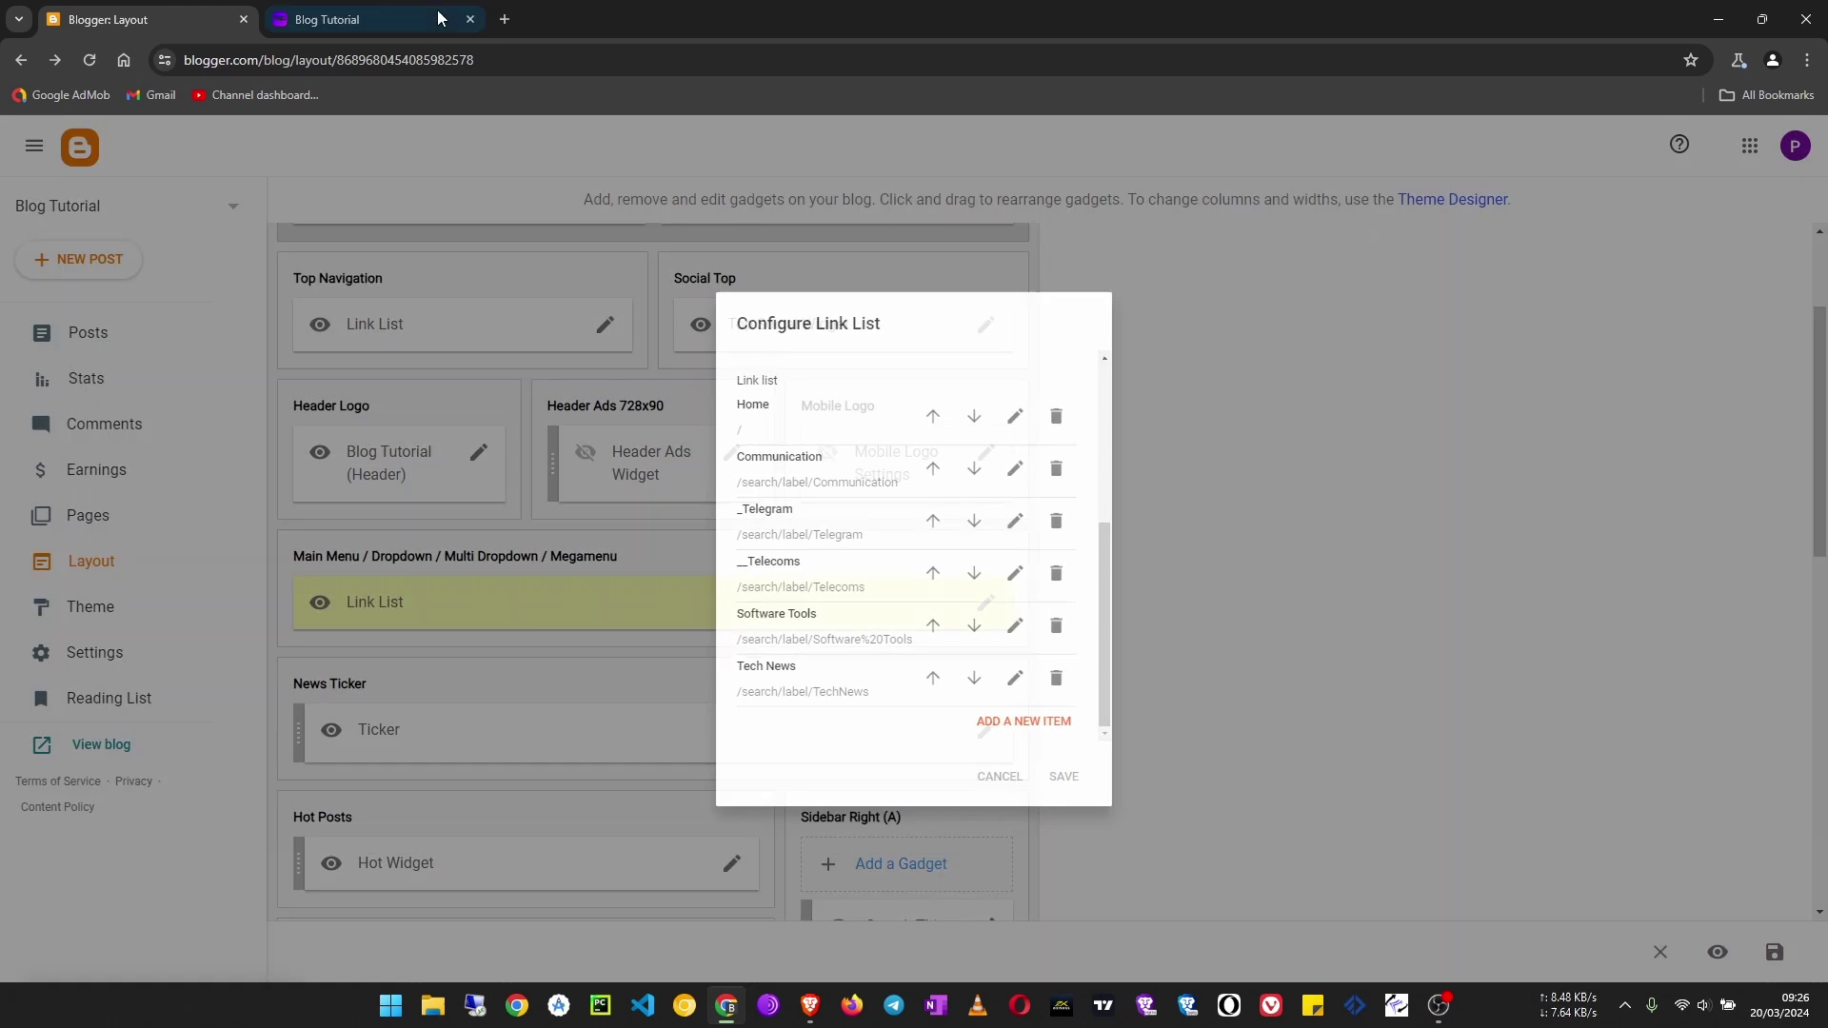
{"action": "left_click", "coordinate": [327, 19]}
{"action": "left_click", "coordinate": [82, 61]}
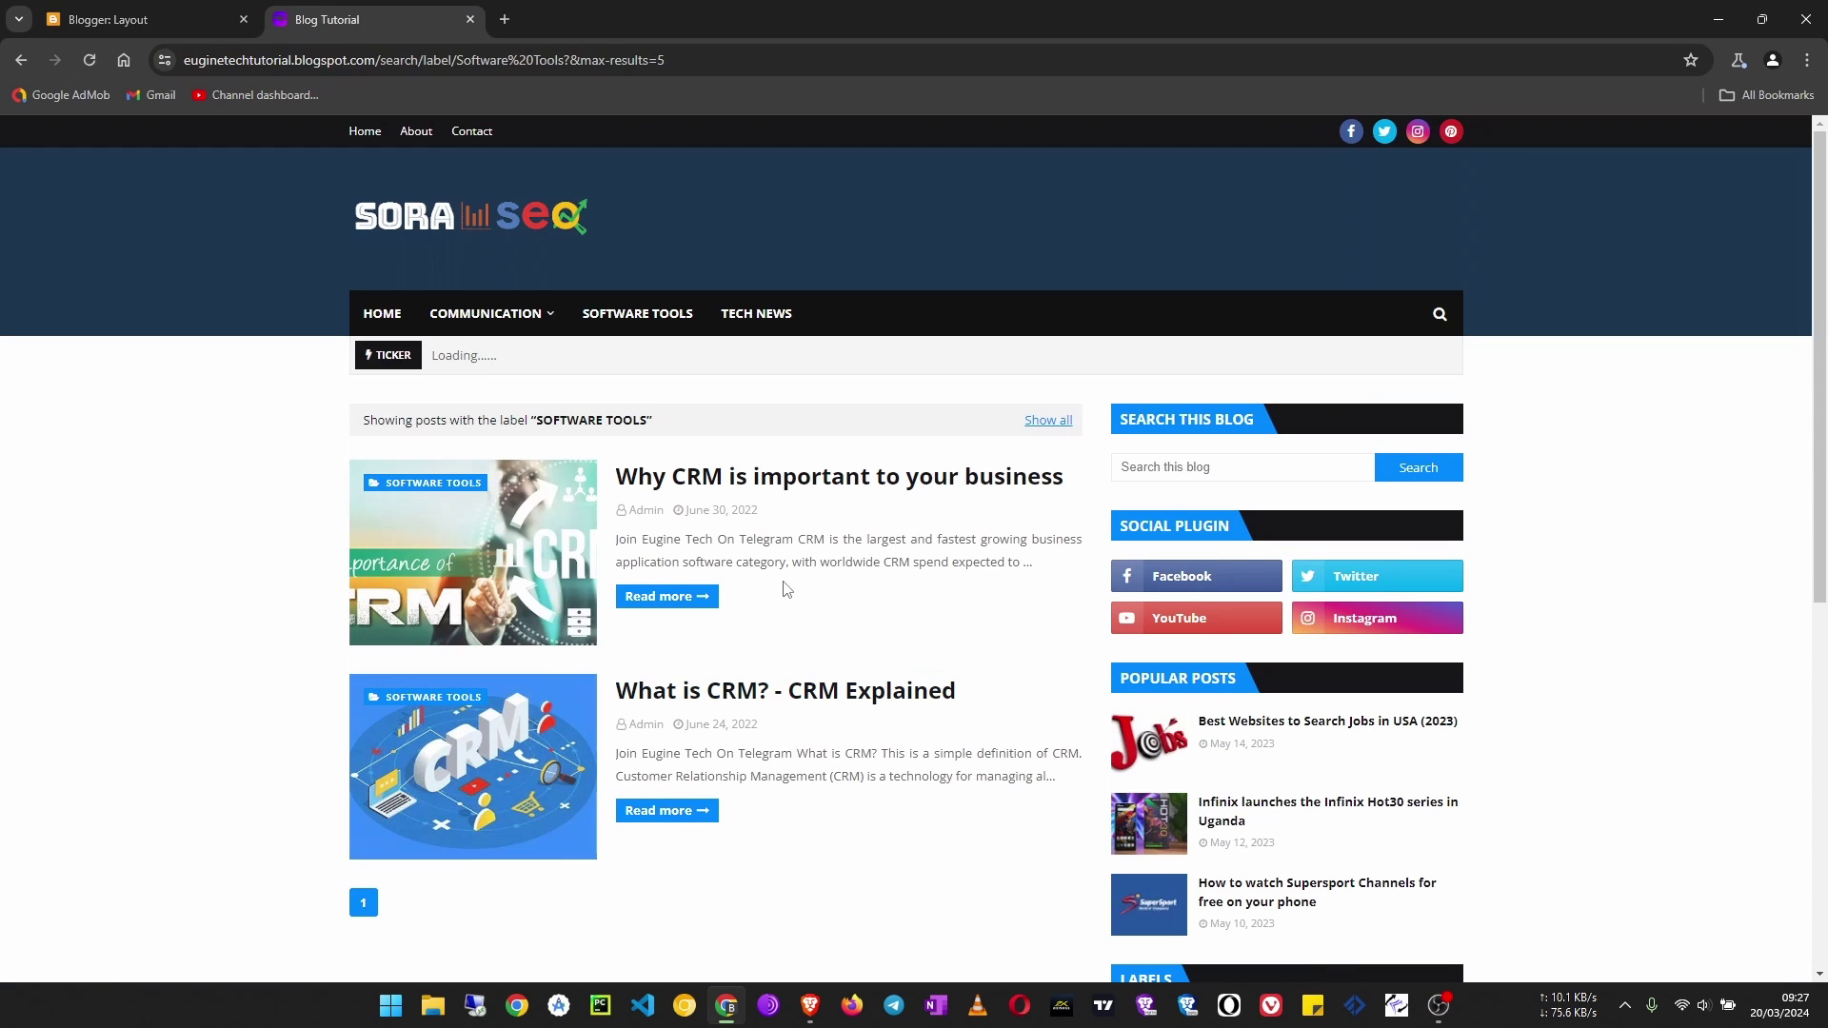
{"action": "mouse_move", "coordinate": [490, 341]}
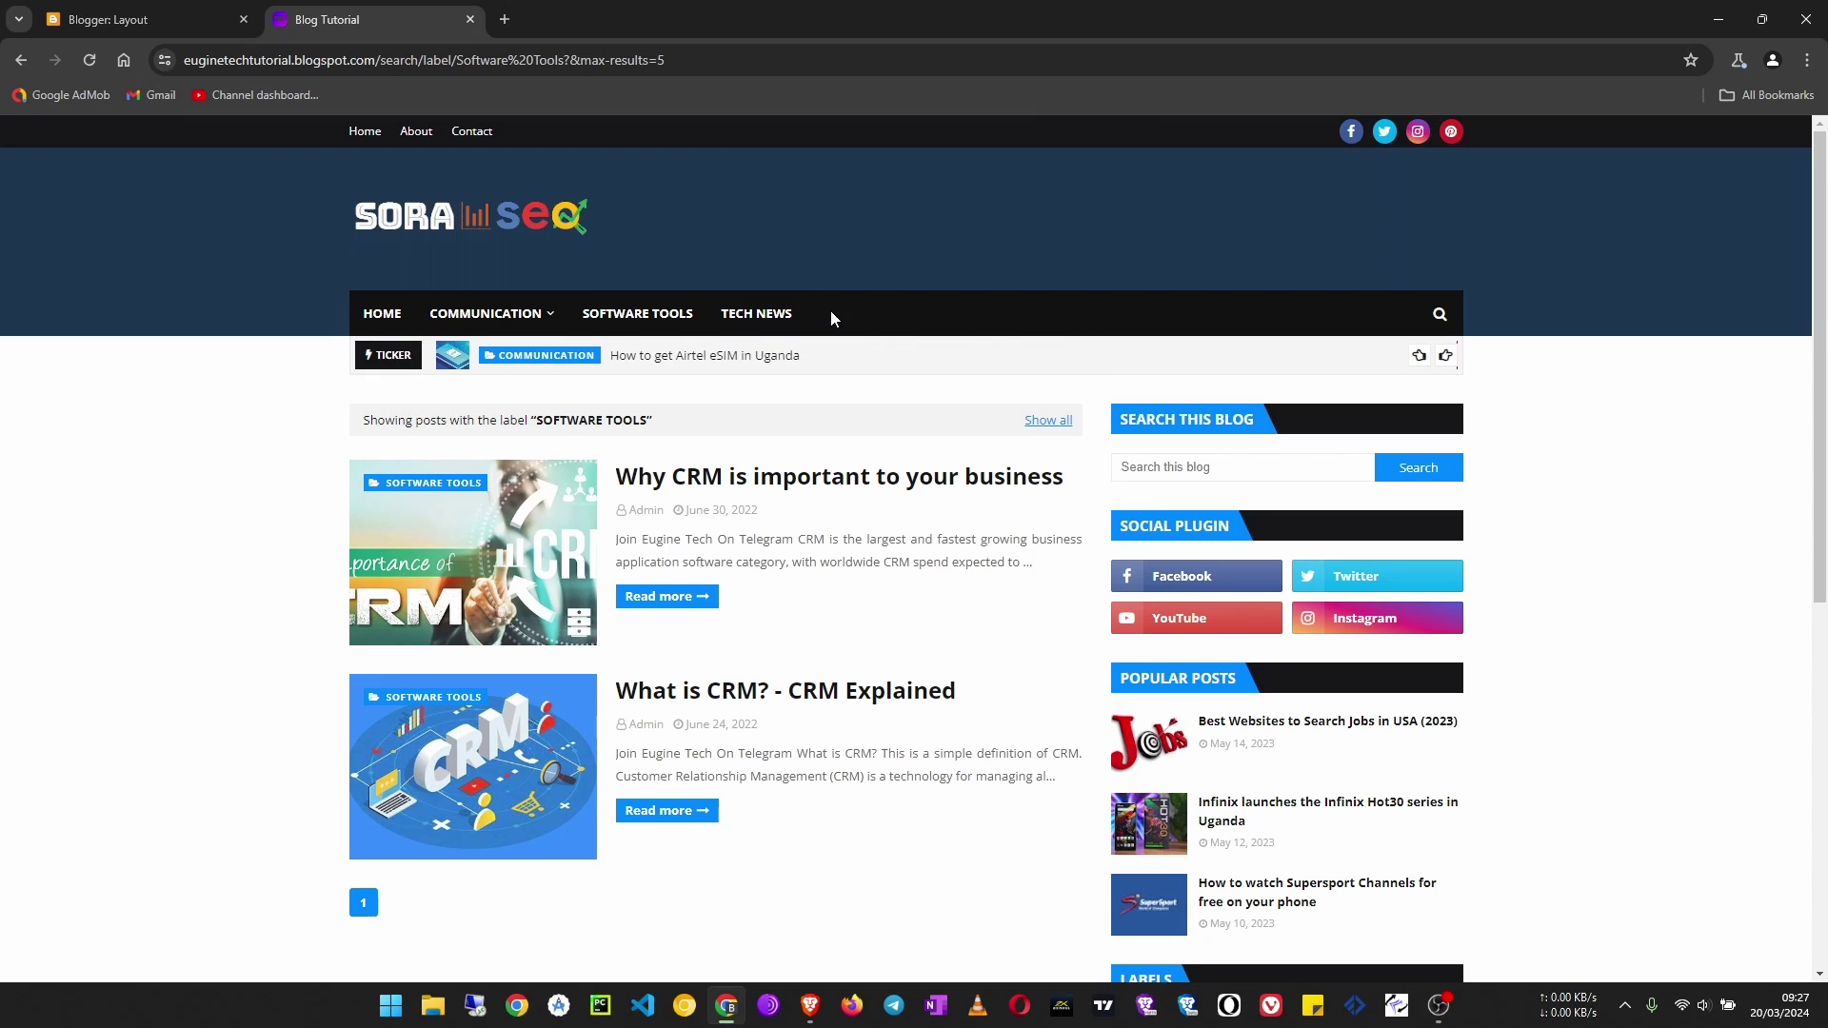
Reopen the main menu's Link List in the blog layout and add a new item with the site name Videos.
{"action": "left_click", "coordinate": [177, 21]}
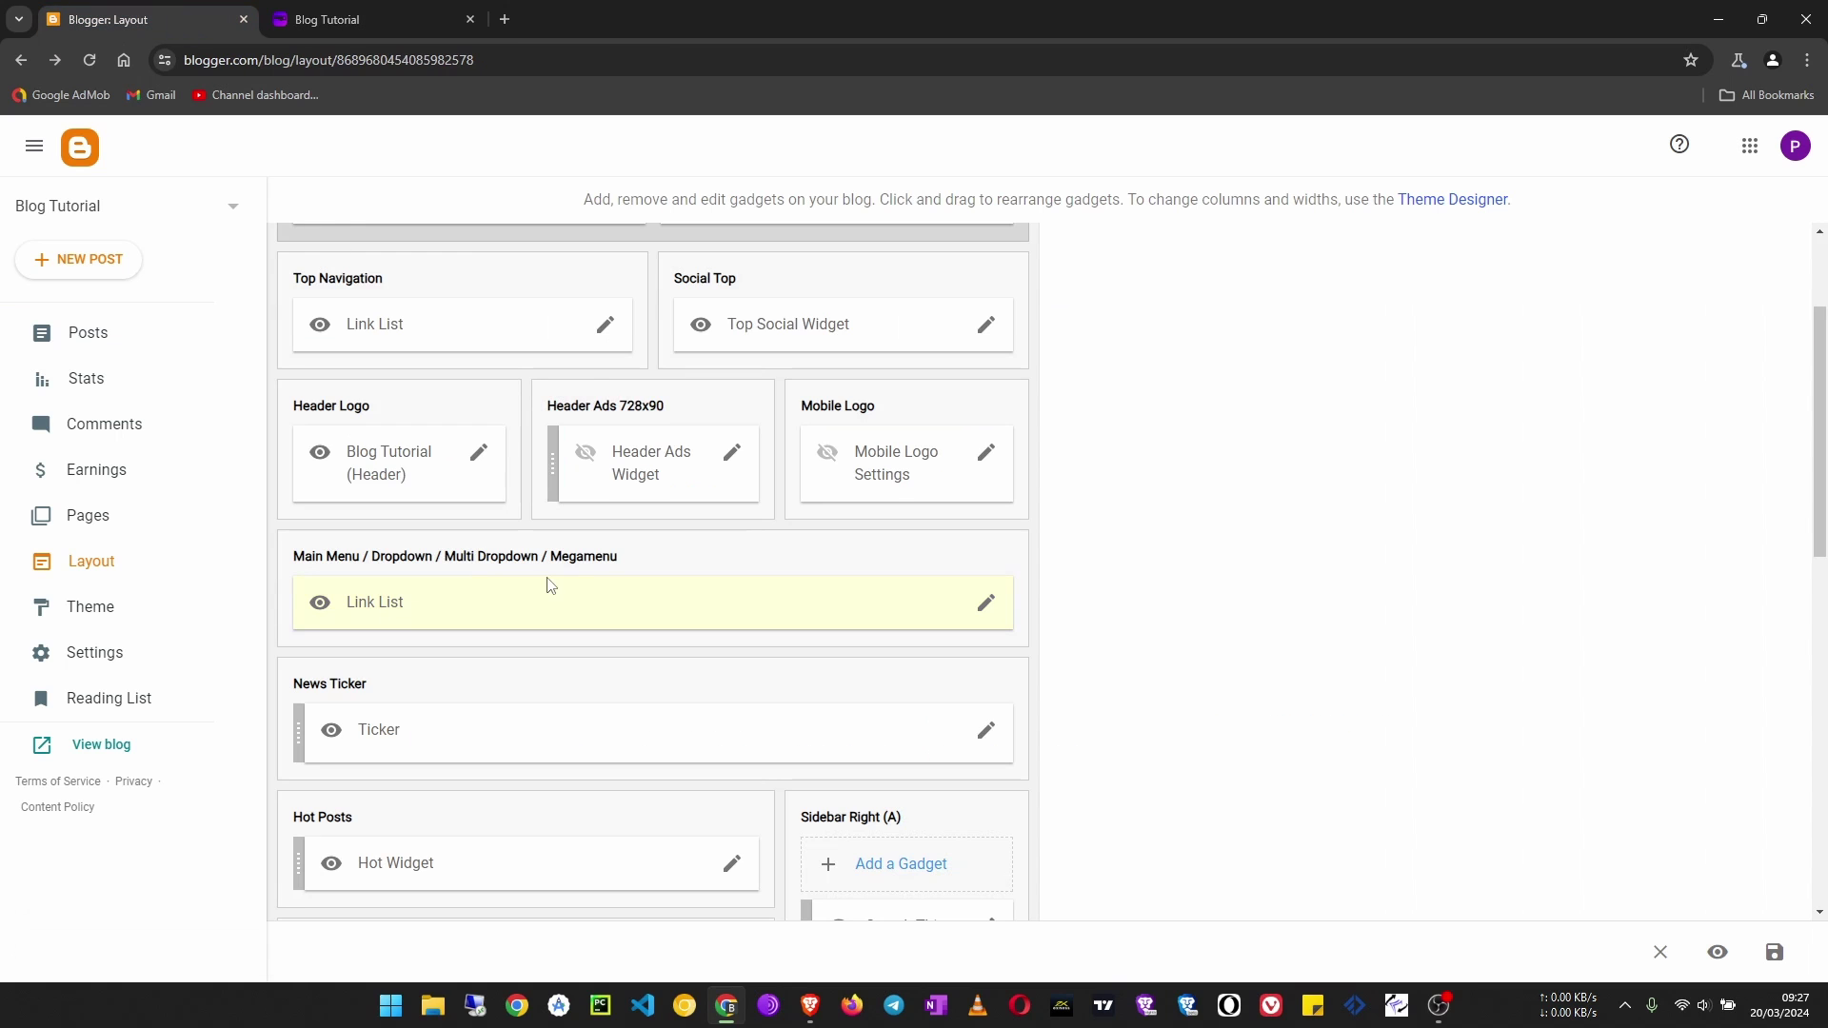
{"action": "scroll", "coordinate": [546, 584], "scroll_direction": "down", "scroll_amount": 6}
{"action": "scroll", "coordinate": [596, 612], "scroll_direction": "up", "scroll_amount": 2}
{"action": "scroll", "coordinate": [601, 613], "scroll_direction": "up", "scroll_amount": 2}
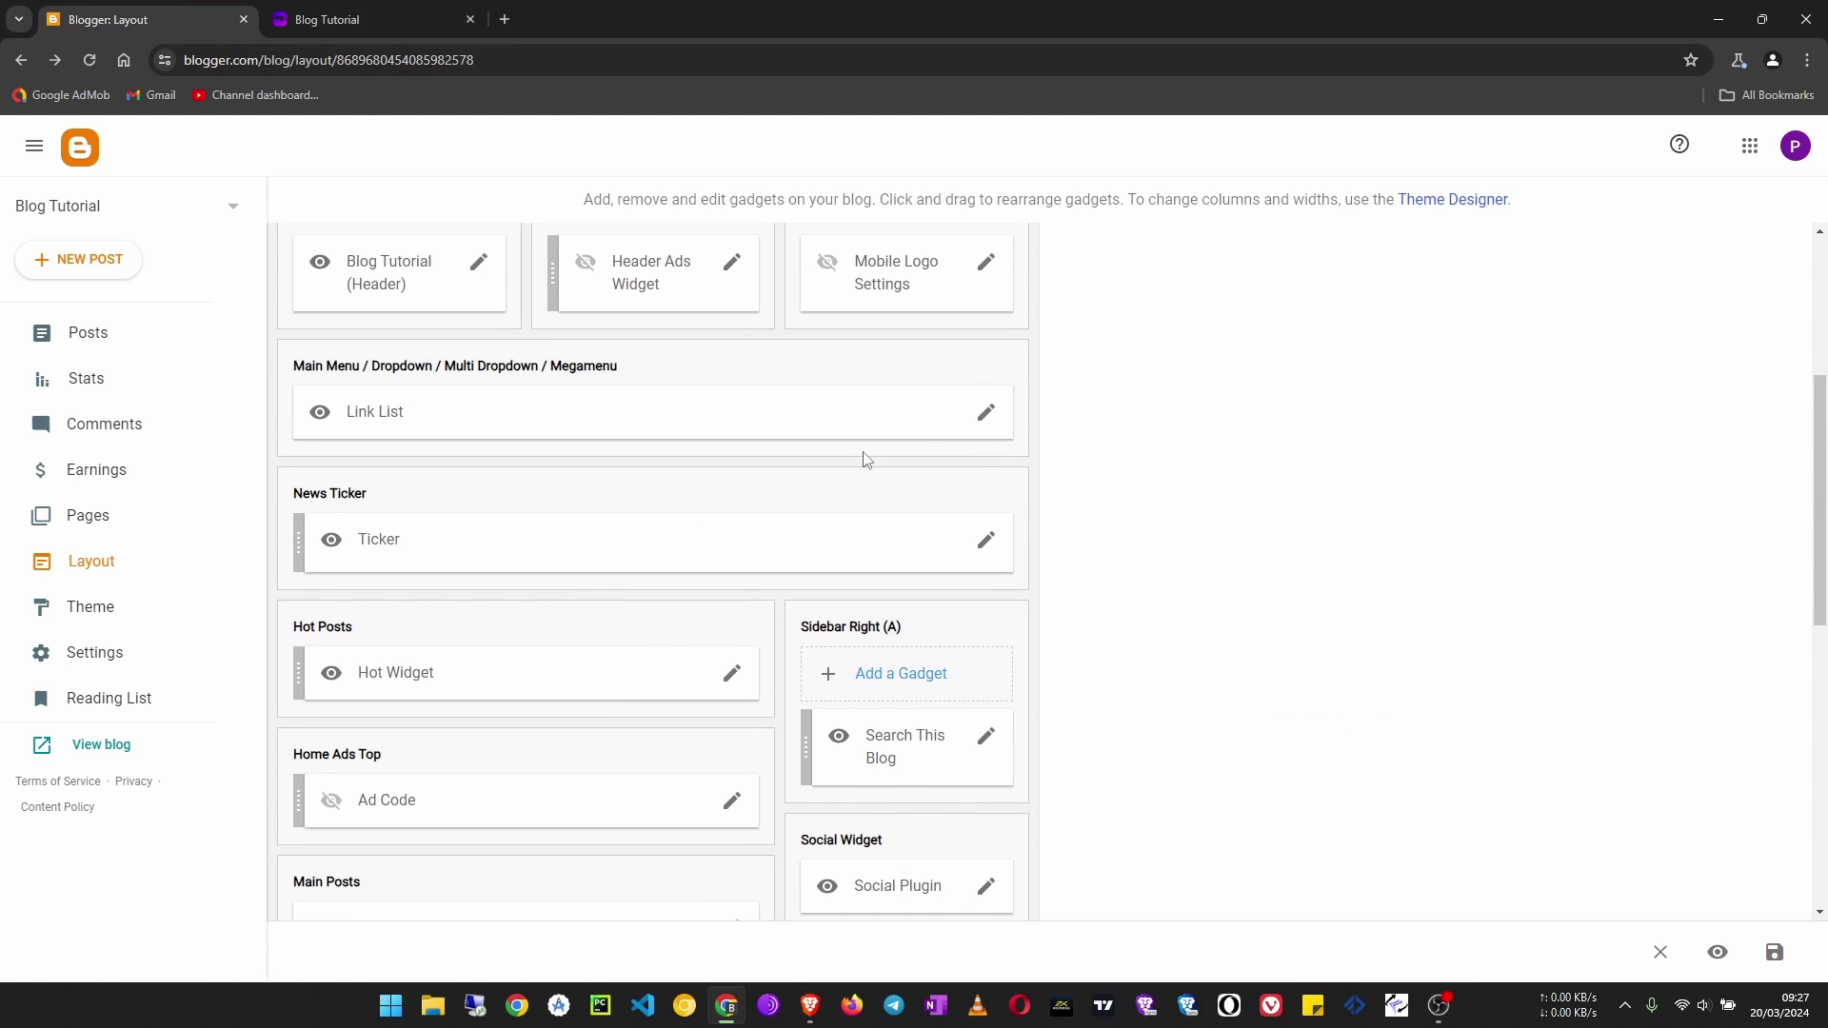
{"action": "left_click", "coordinate": [986, 413]}
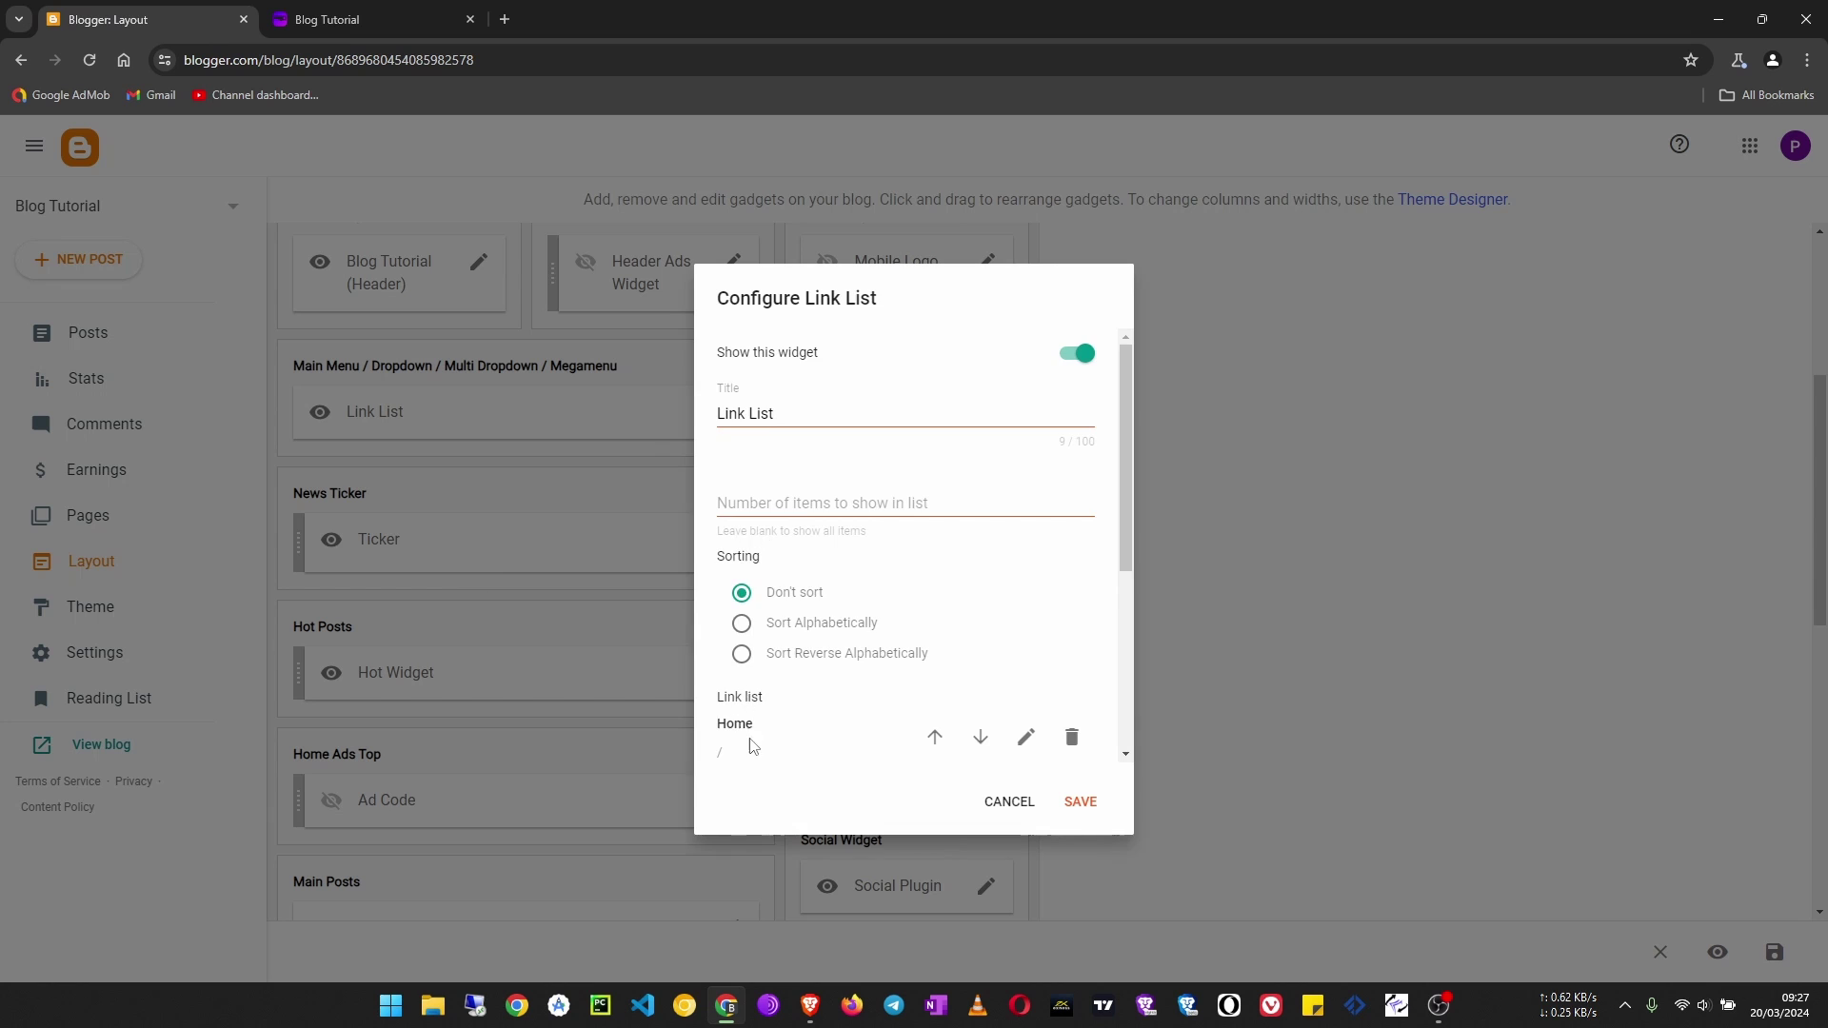
{"action": "scroll", "coordinate": [752, 746], "scroll_direction": "down", "scroll_amount": 5}
{"action": "left_click", "coordinate": [1017, 734]}
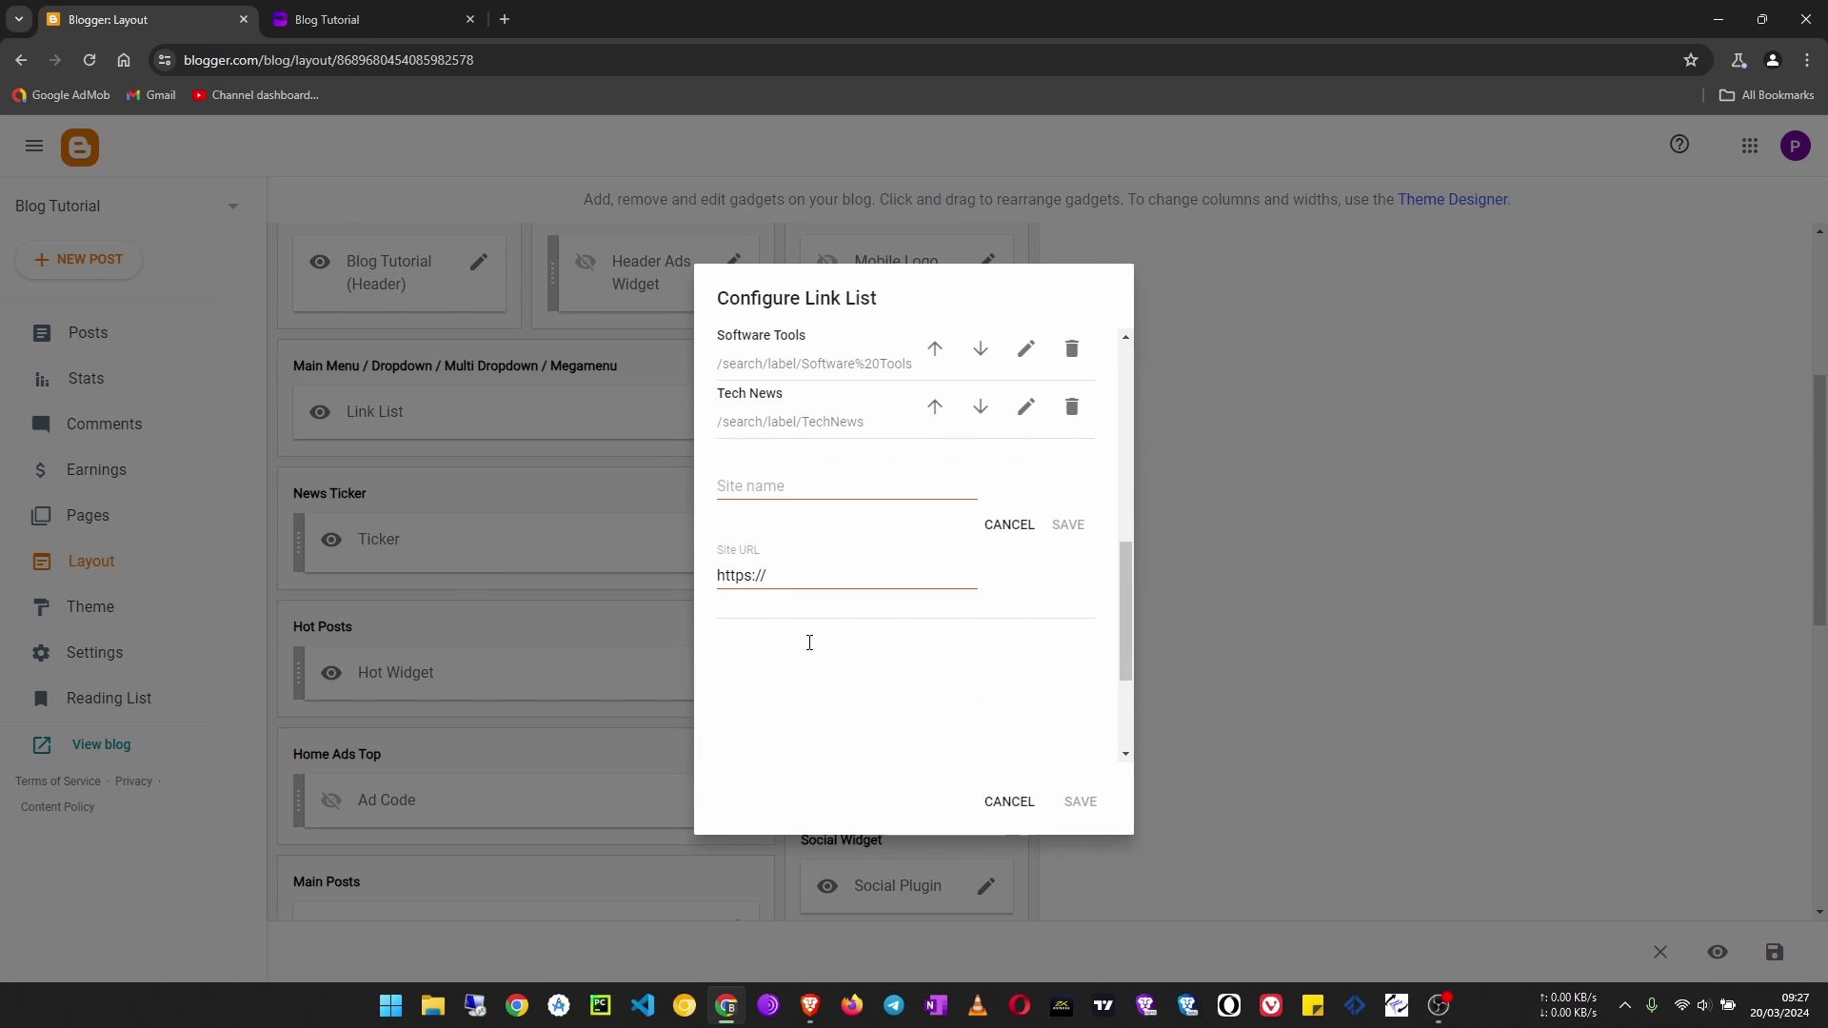
{"action": "left_click", "coordinate": [783, 480]}
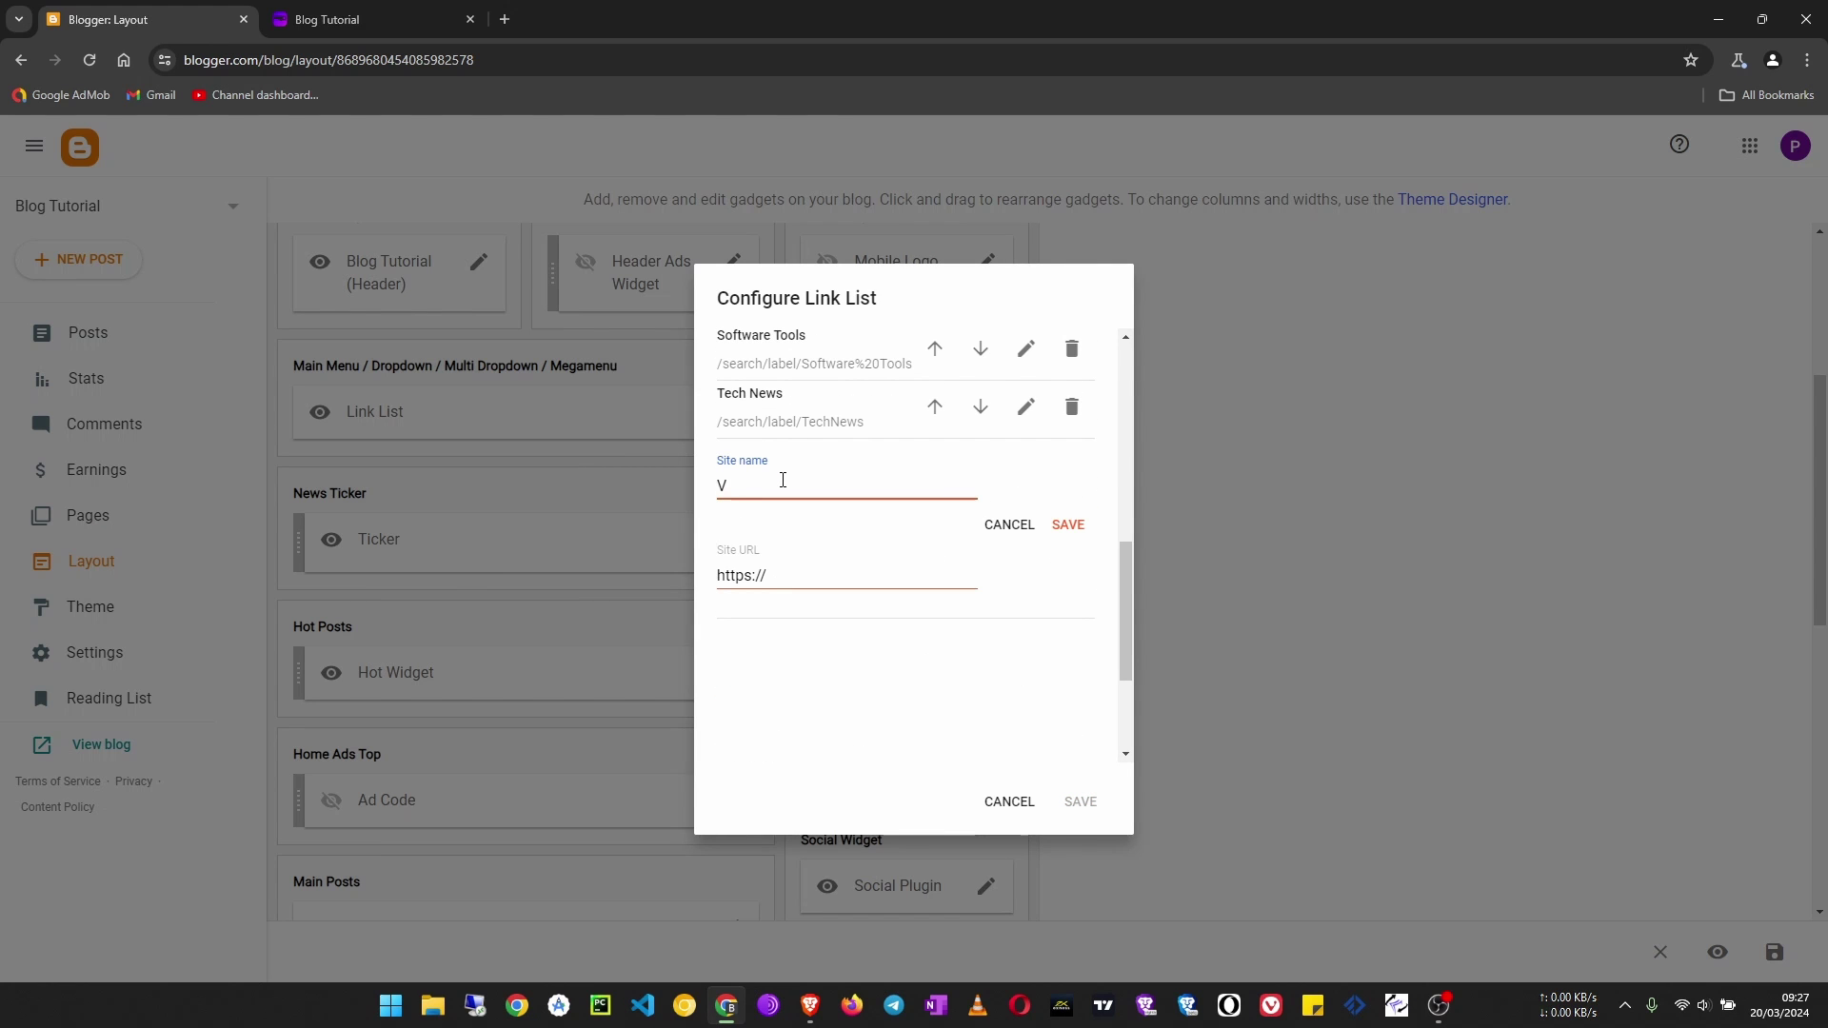
{"action": "left_click", "coordinate": [829, 577]}
{"action": "left_click", "coordinate": [842, 570]}
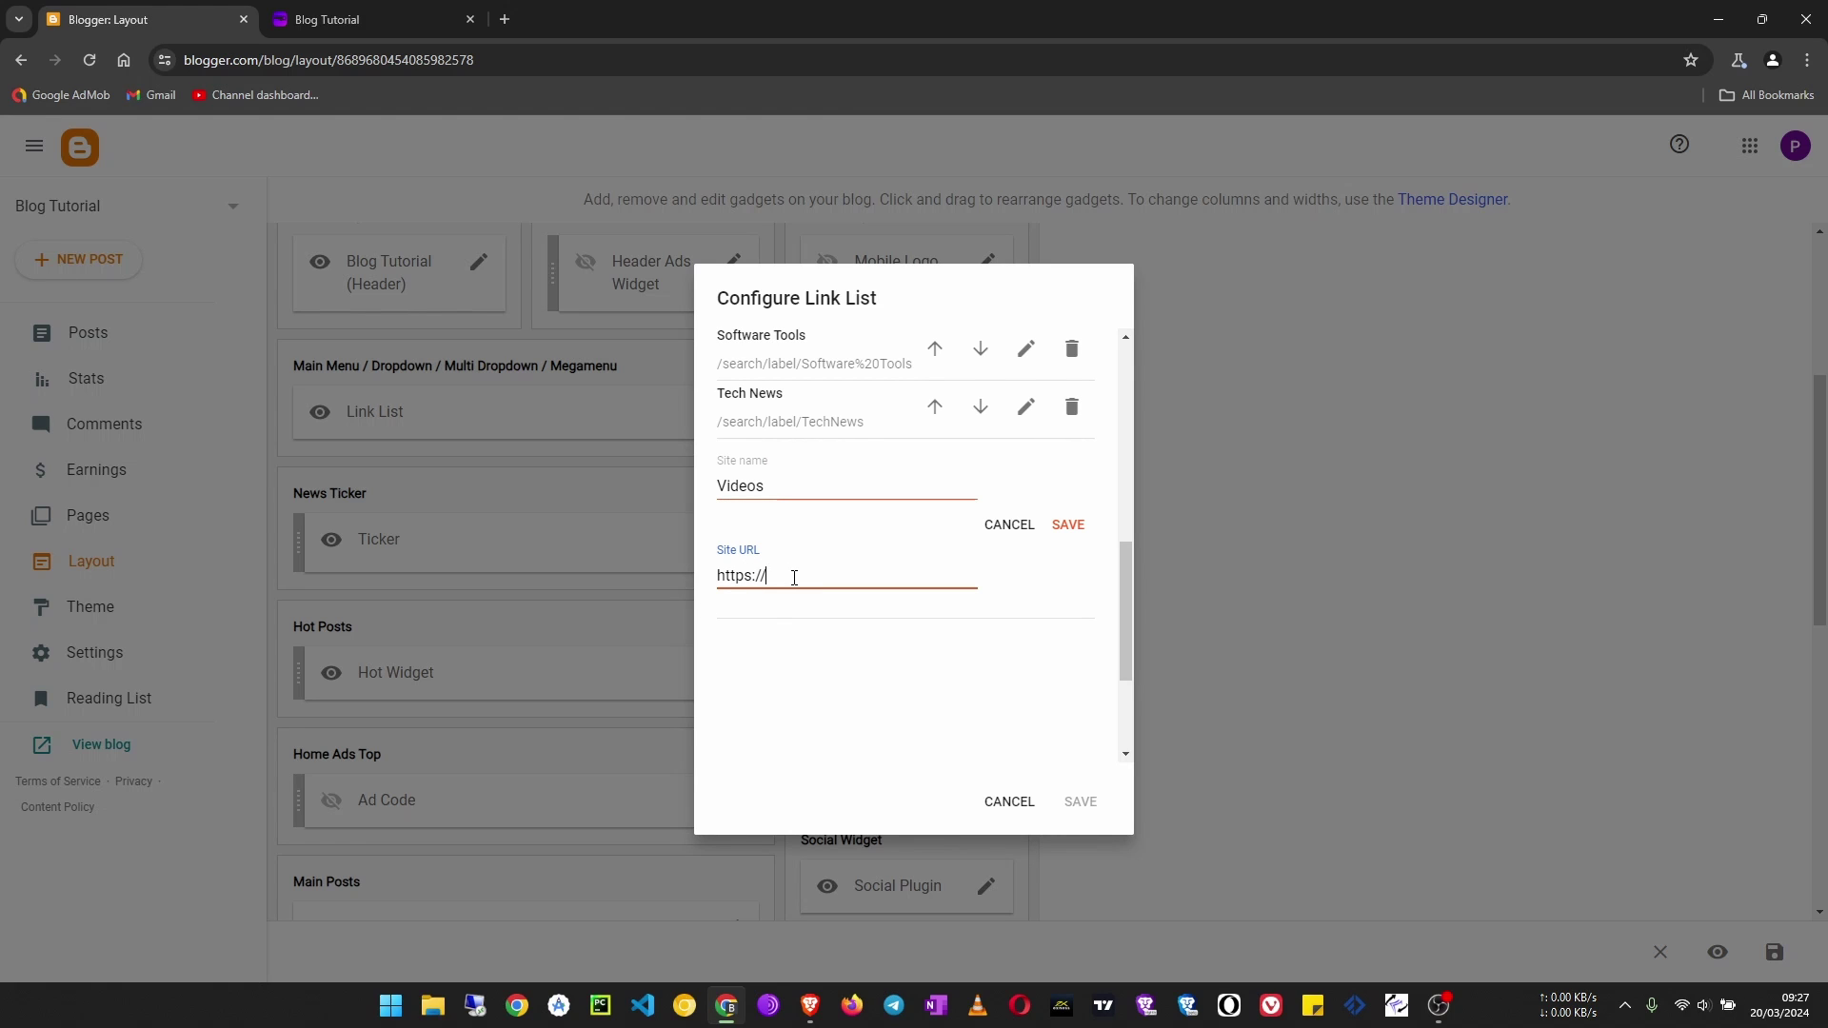
{"action": "type", "text": "youtube.com/c/euginetechug"}
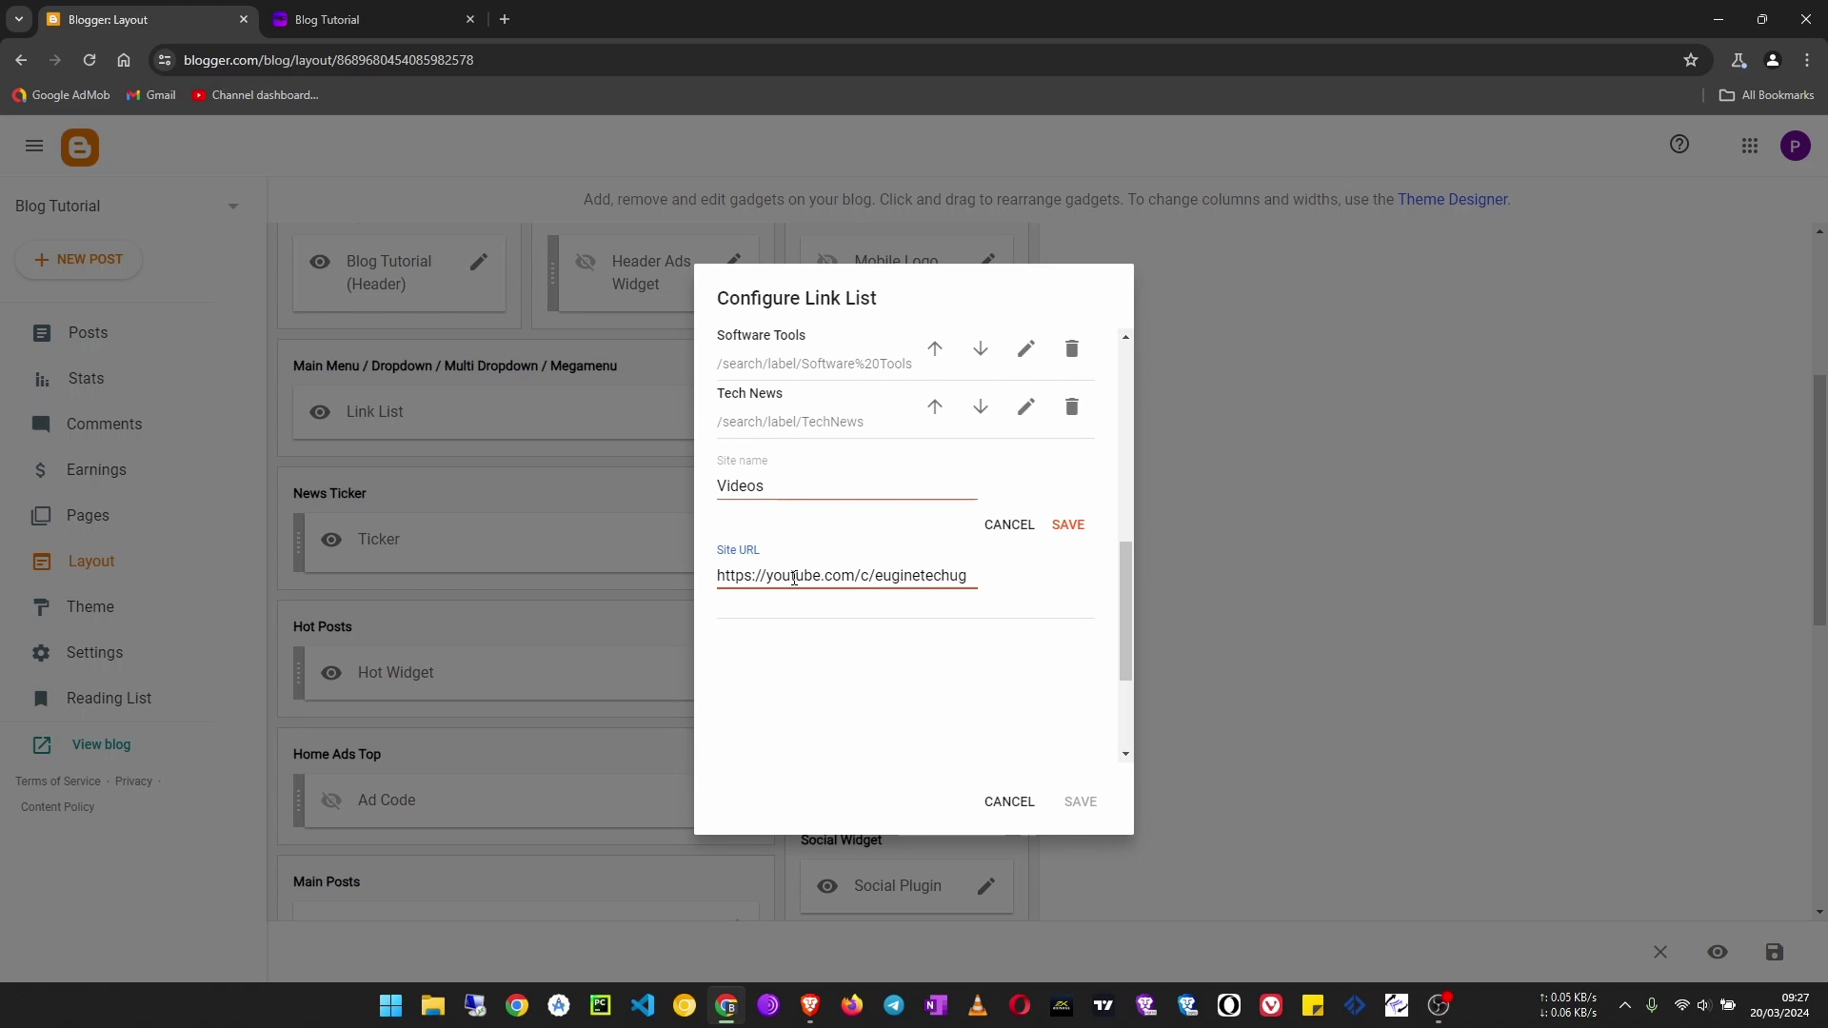
Save the Videos item and the Link List, and test the Videos menu link on the reloaded live blog.
{"action": "left_click", "coordinate": [1067, 525]}
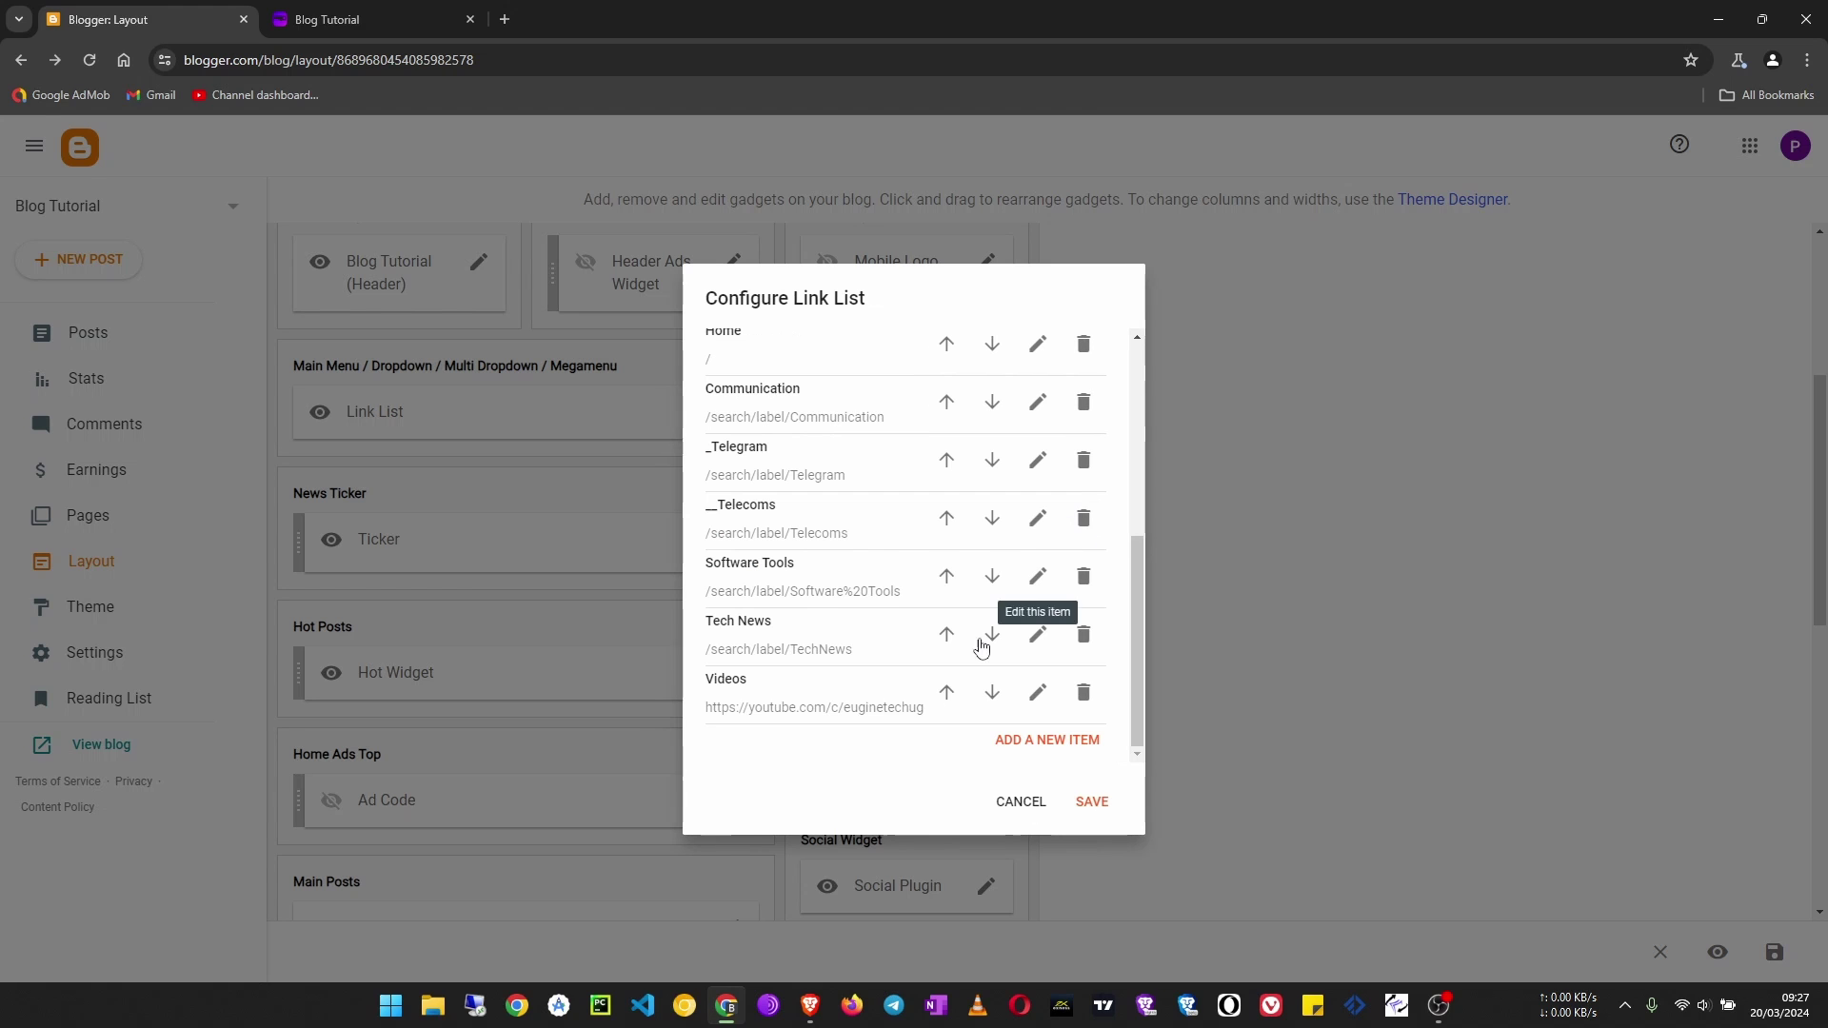
{"action": "left_click", "coordinate": [1089, 807]}
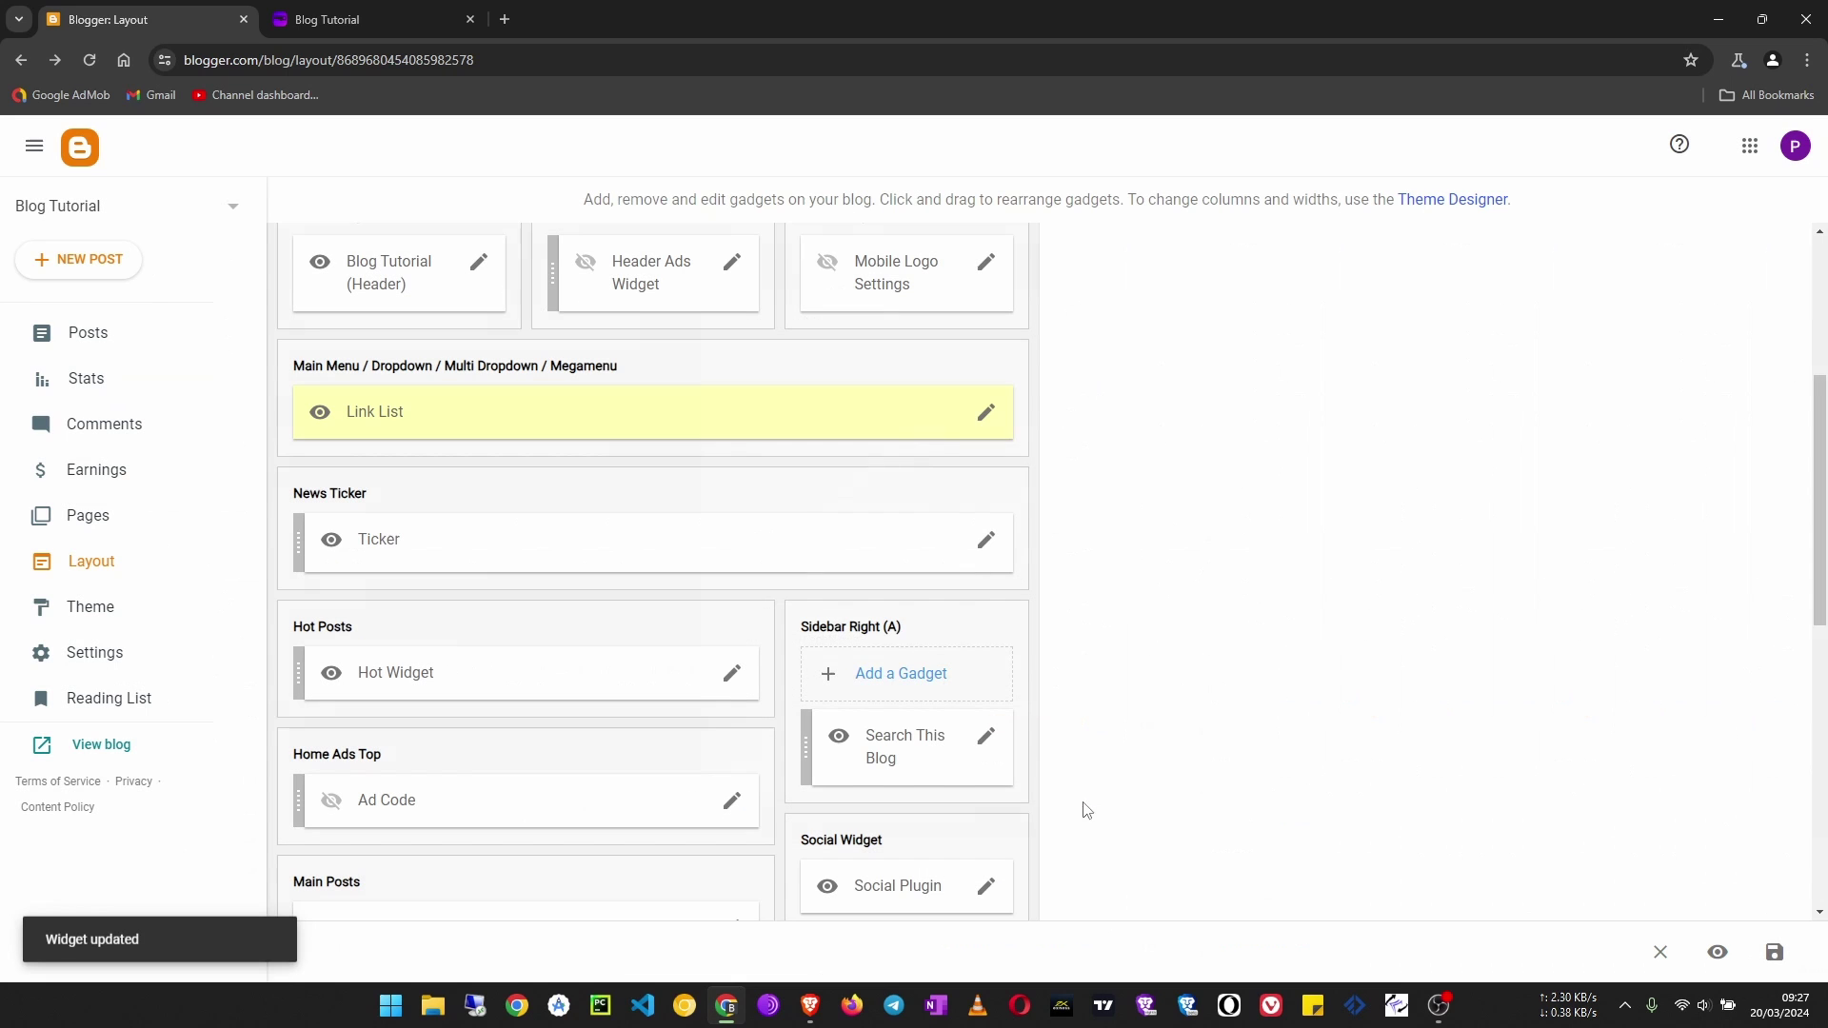
{"action": "left_click", "coordinate": [389, 21]}
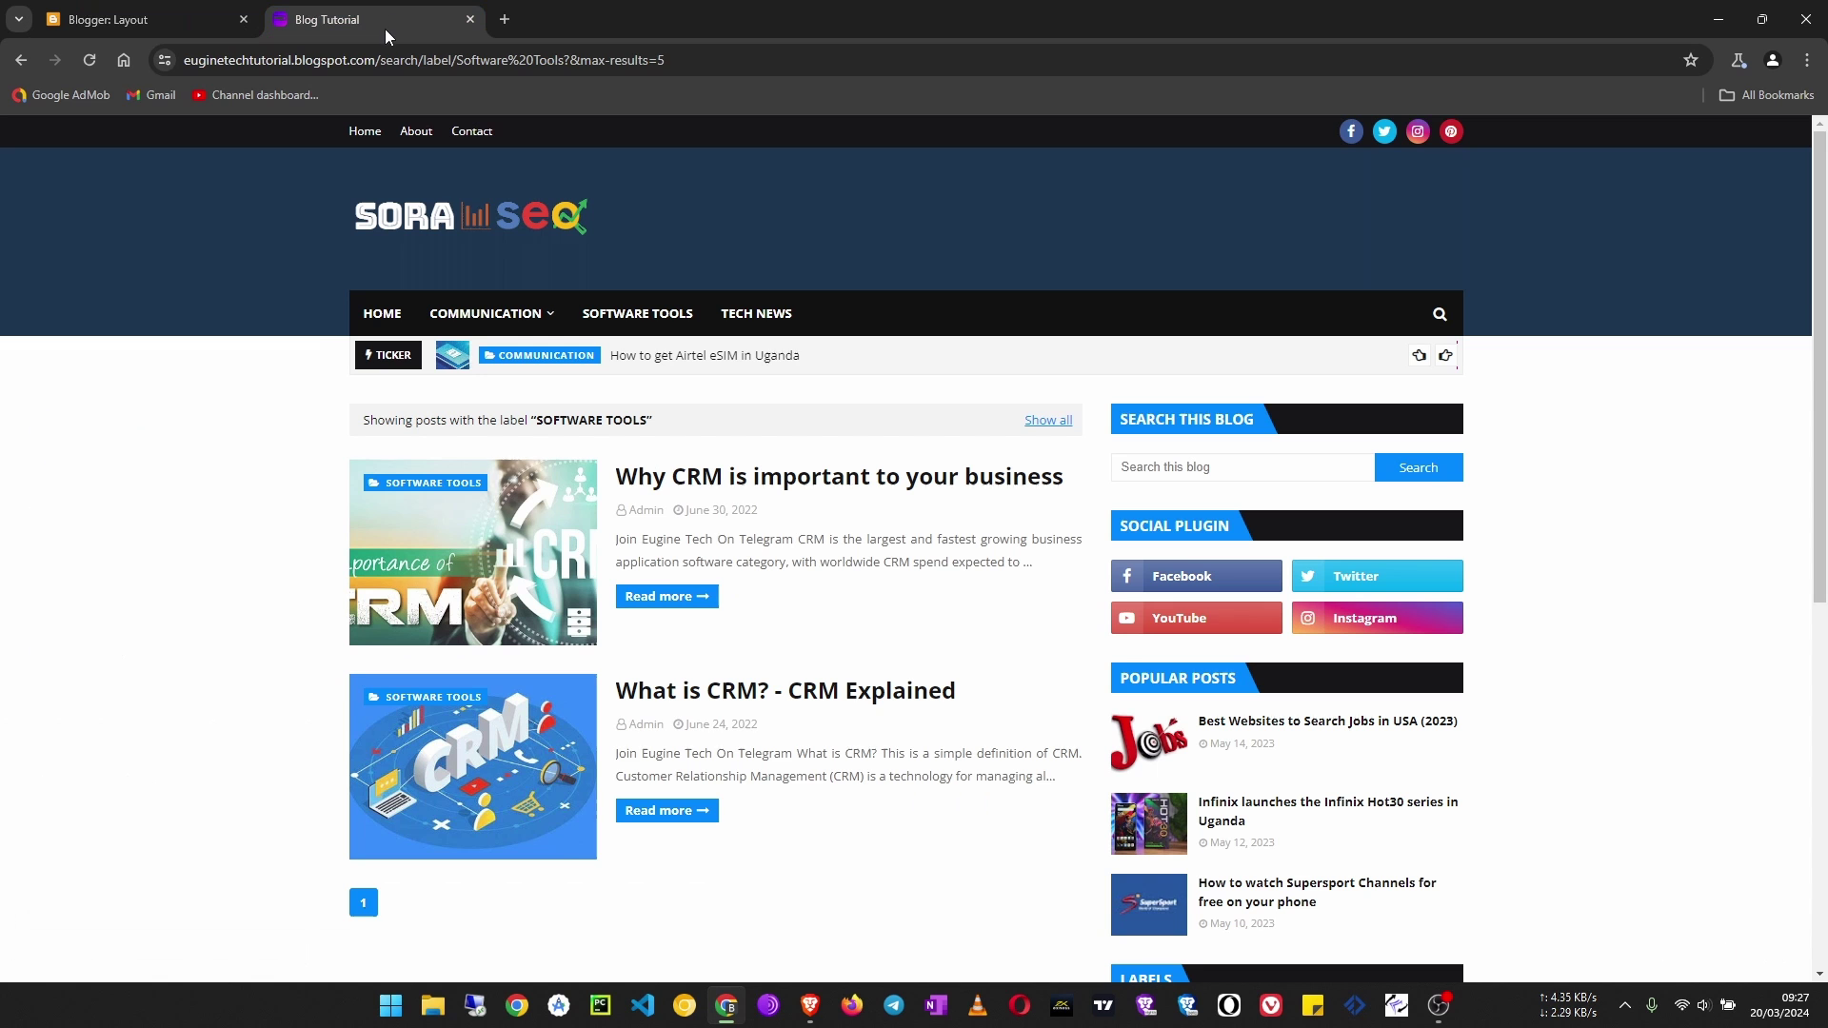
{"action": "left_click", "coordinate": [90, 60]}
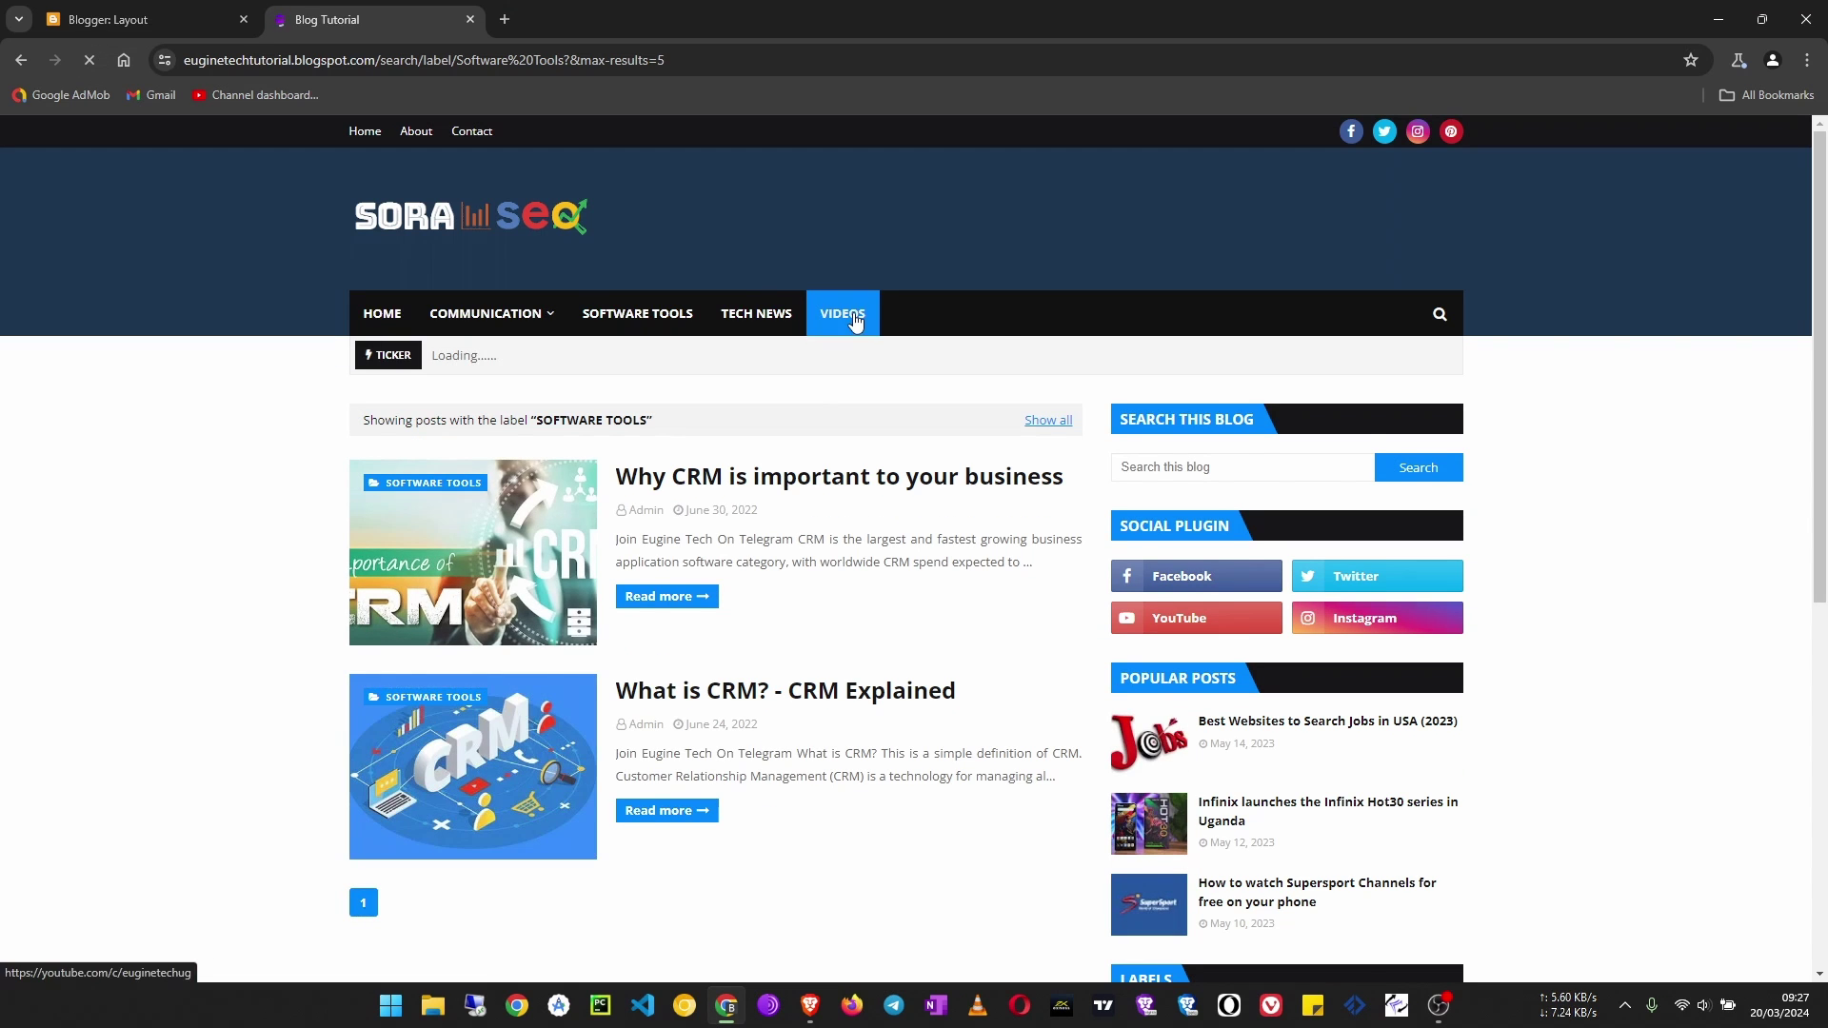
{"action": "left_click", "coordinate": [855, 326]}
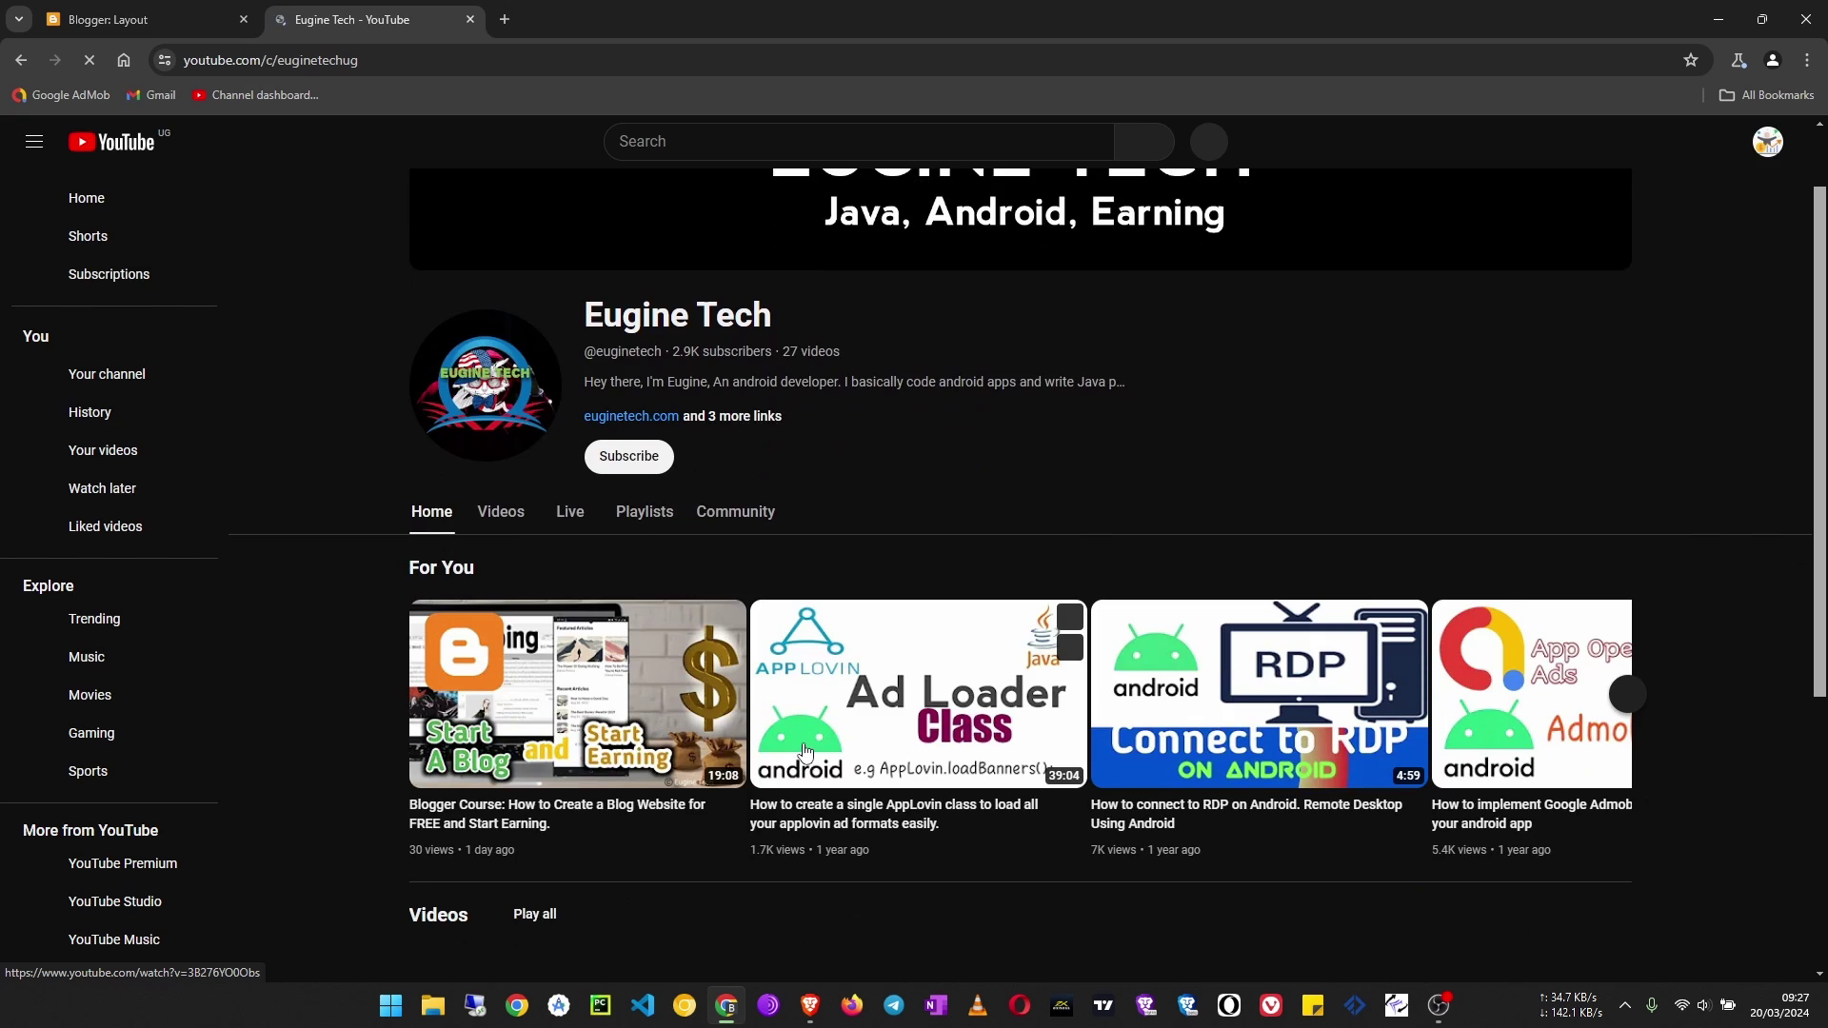
{"action": "scroll", "coordinate": [805, 752], "scroll_direction": "down", "scroll_amount": 5}
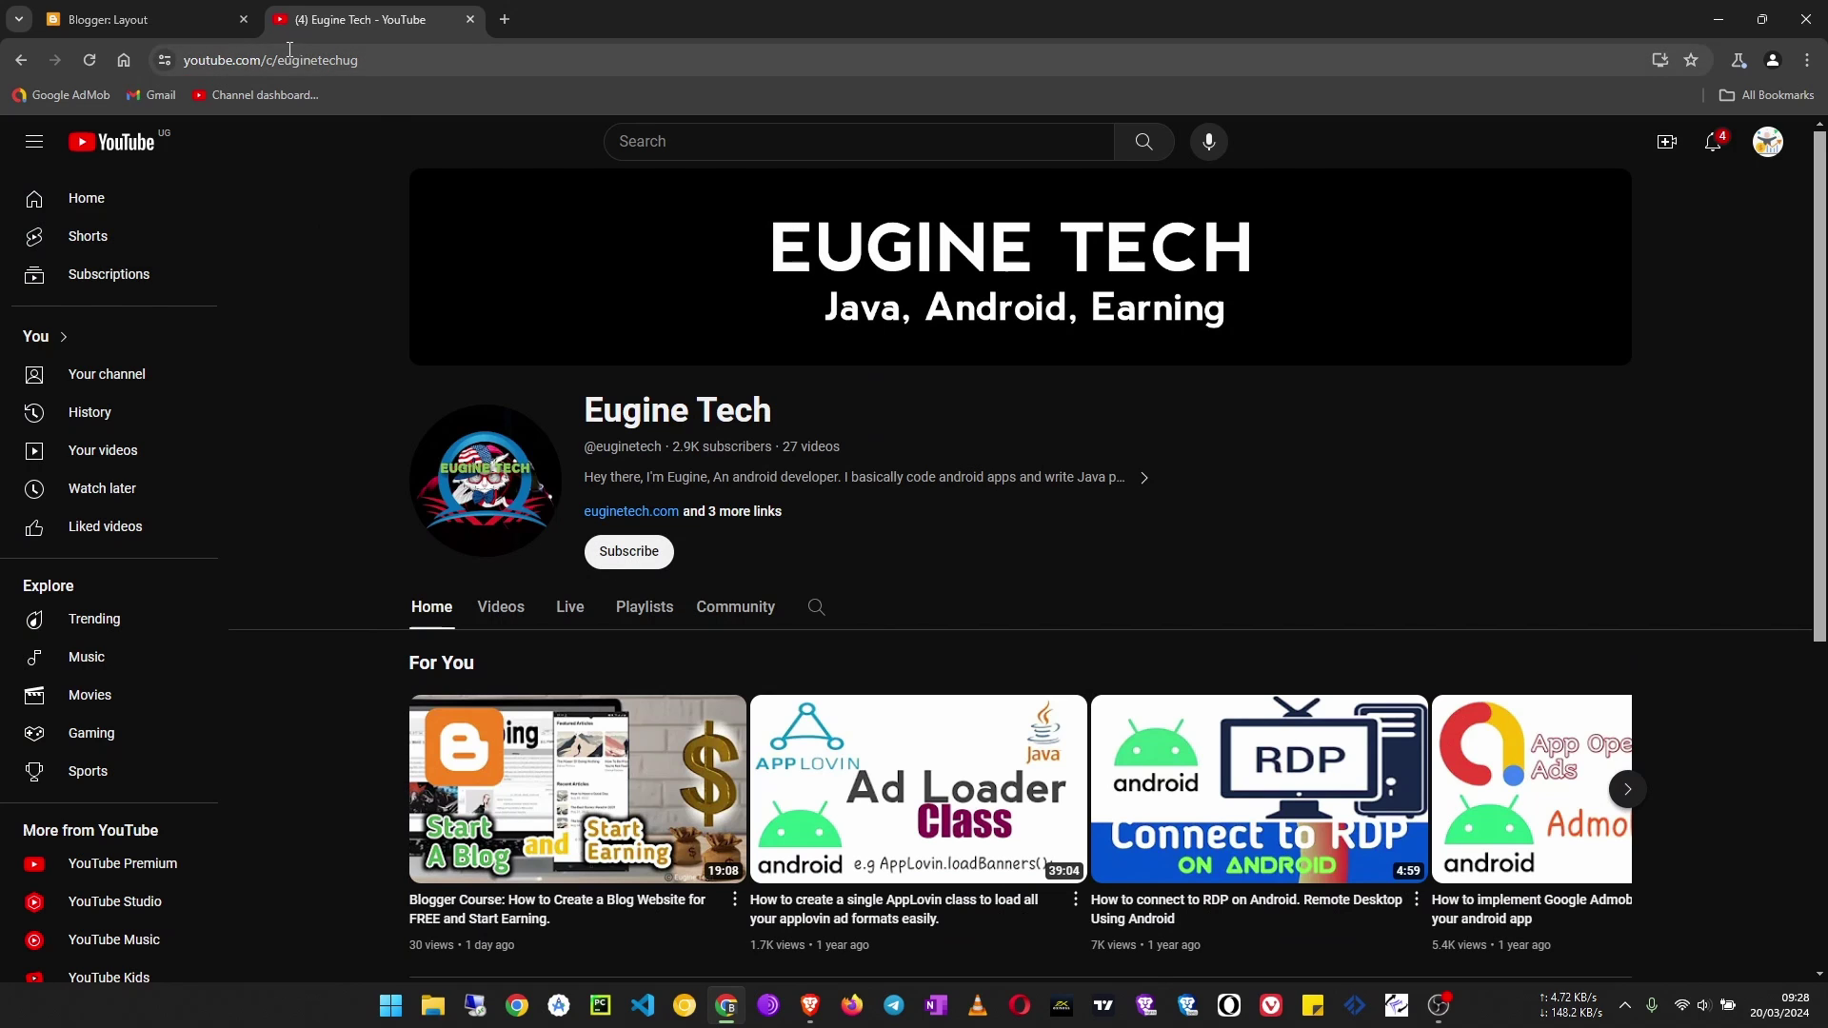
Return to the Blogger layout and review its gadget sections from the main menu down to Menu Footer and up to Theme Options.
{"action": "left_click", "coordinate": [143, 19]}
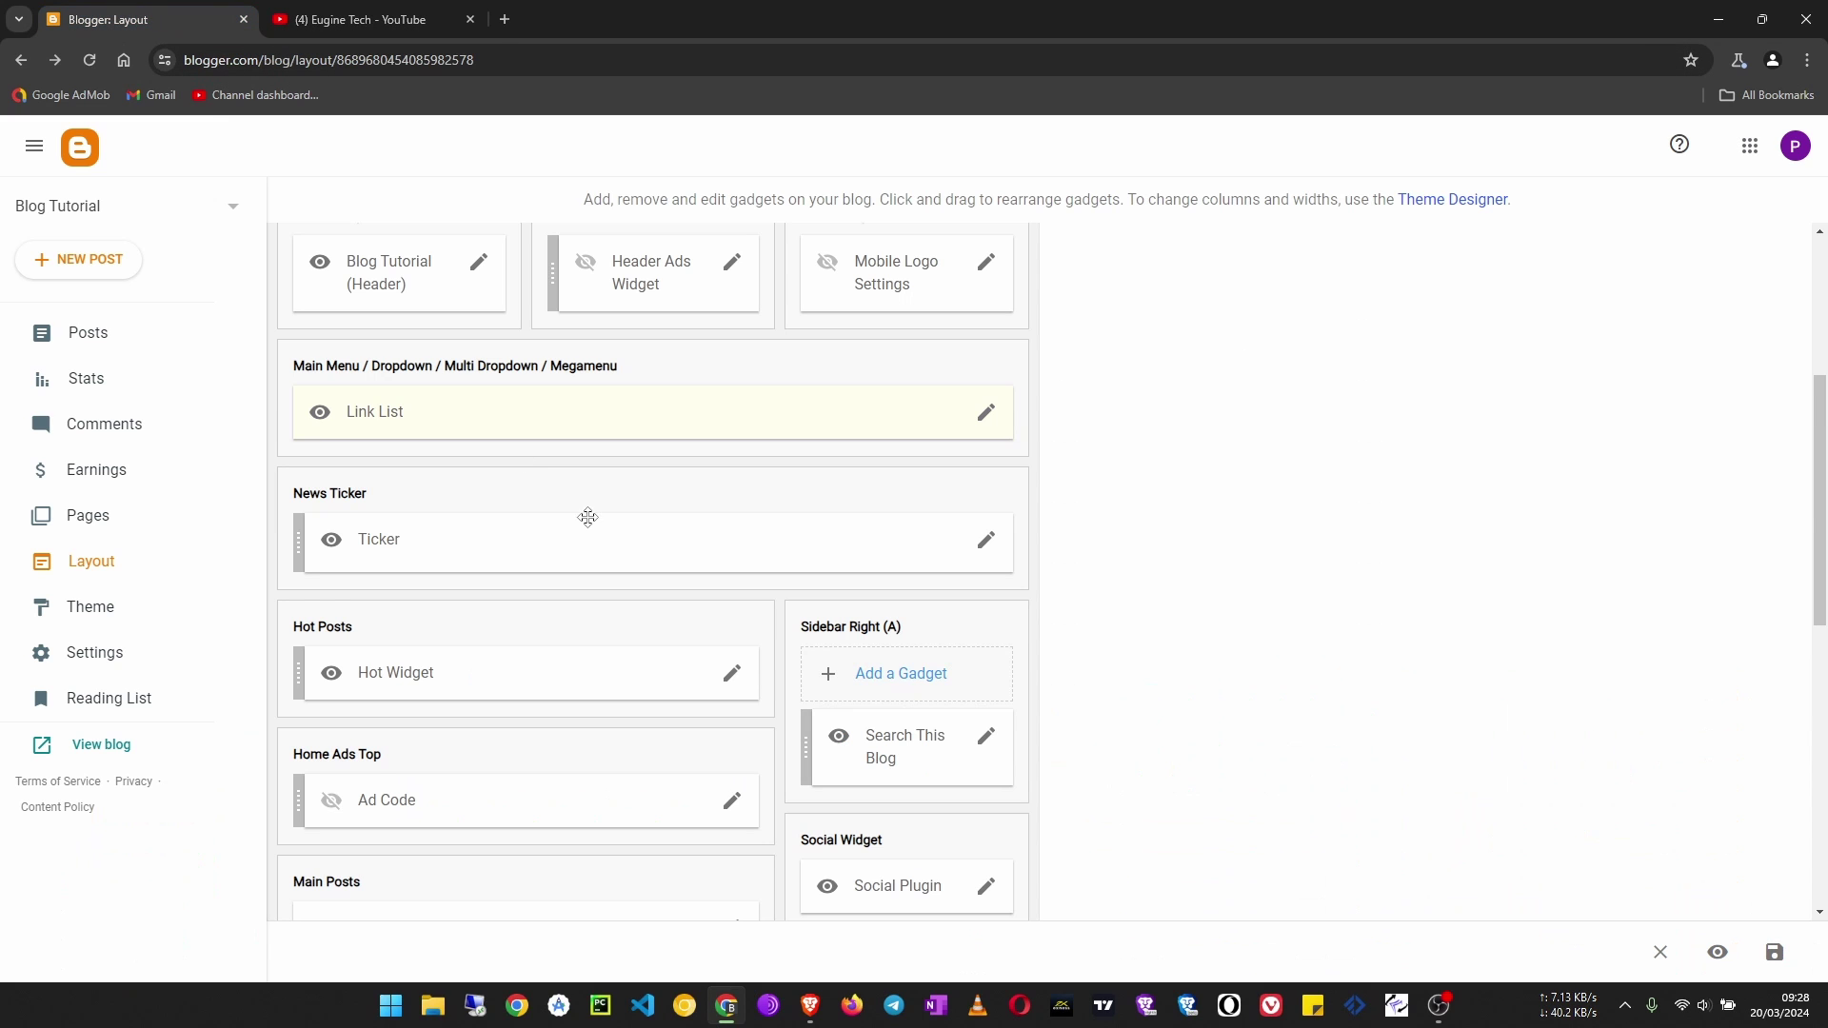
{"action": "scroll", "coordinate": [984, 809], "scroll_direction": "down", "scroll_amount": 5}
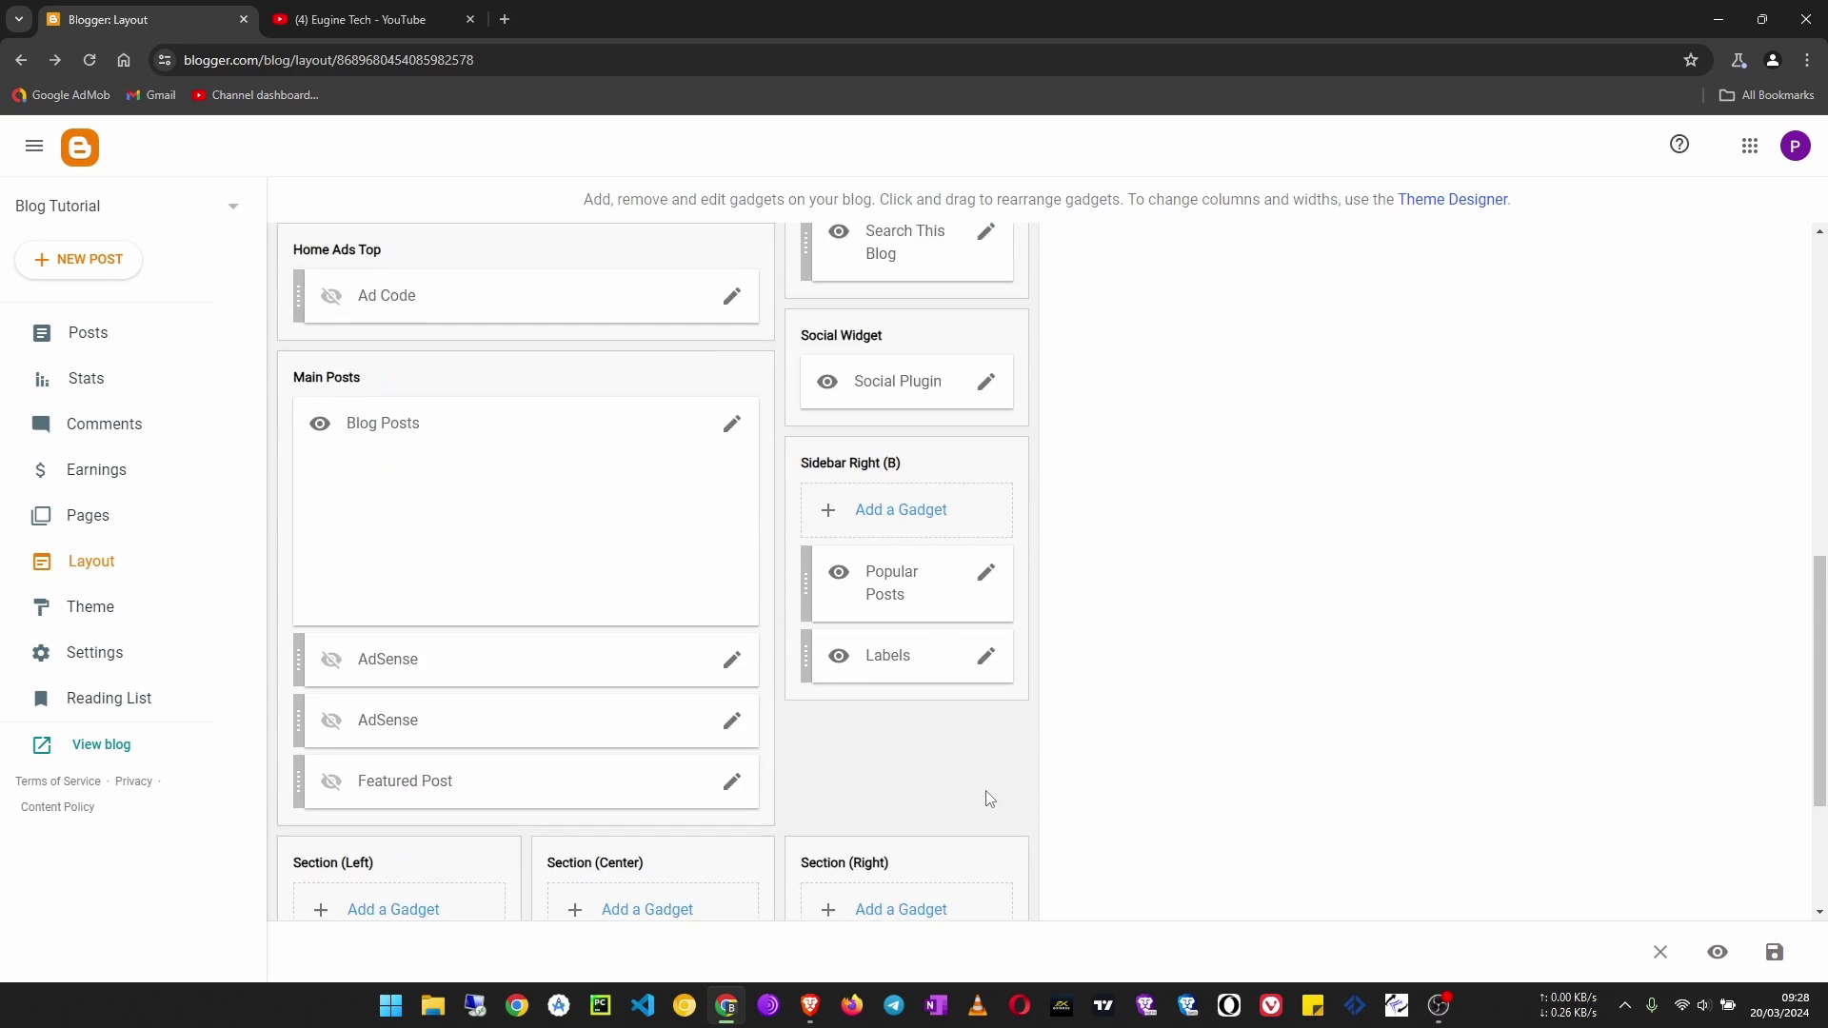
{"action": "scroll", "coordinate": [983, 799], "scroll_direction": "up", "scroll_amount": 4}
{"action": "scroll", "coordinate": [986, 805], "scroll_direction": "down", "scroll_amount": 6}
{"action": "scroll", "coordinate": [988, 805], "scroll_direction": "down", "scroll_amount": 2}
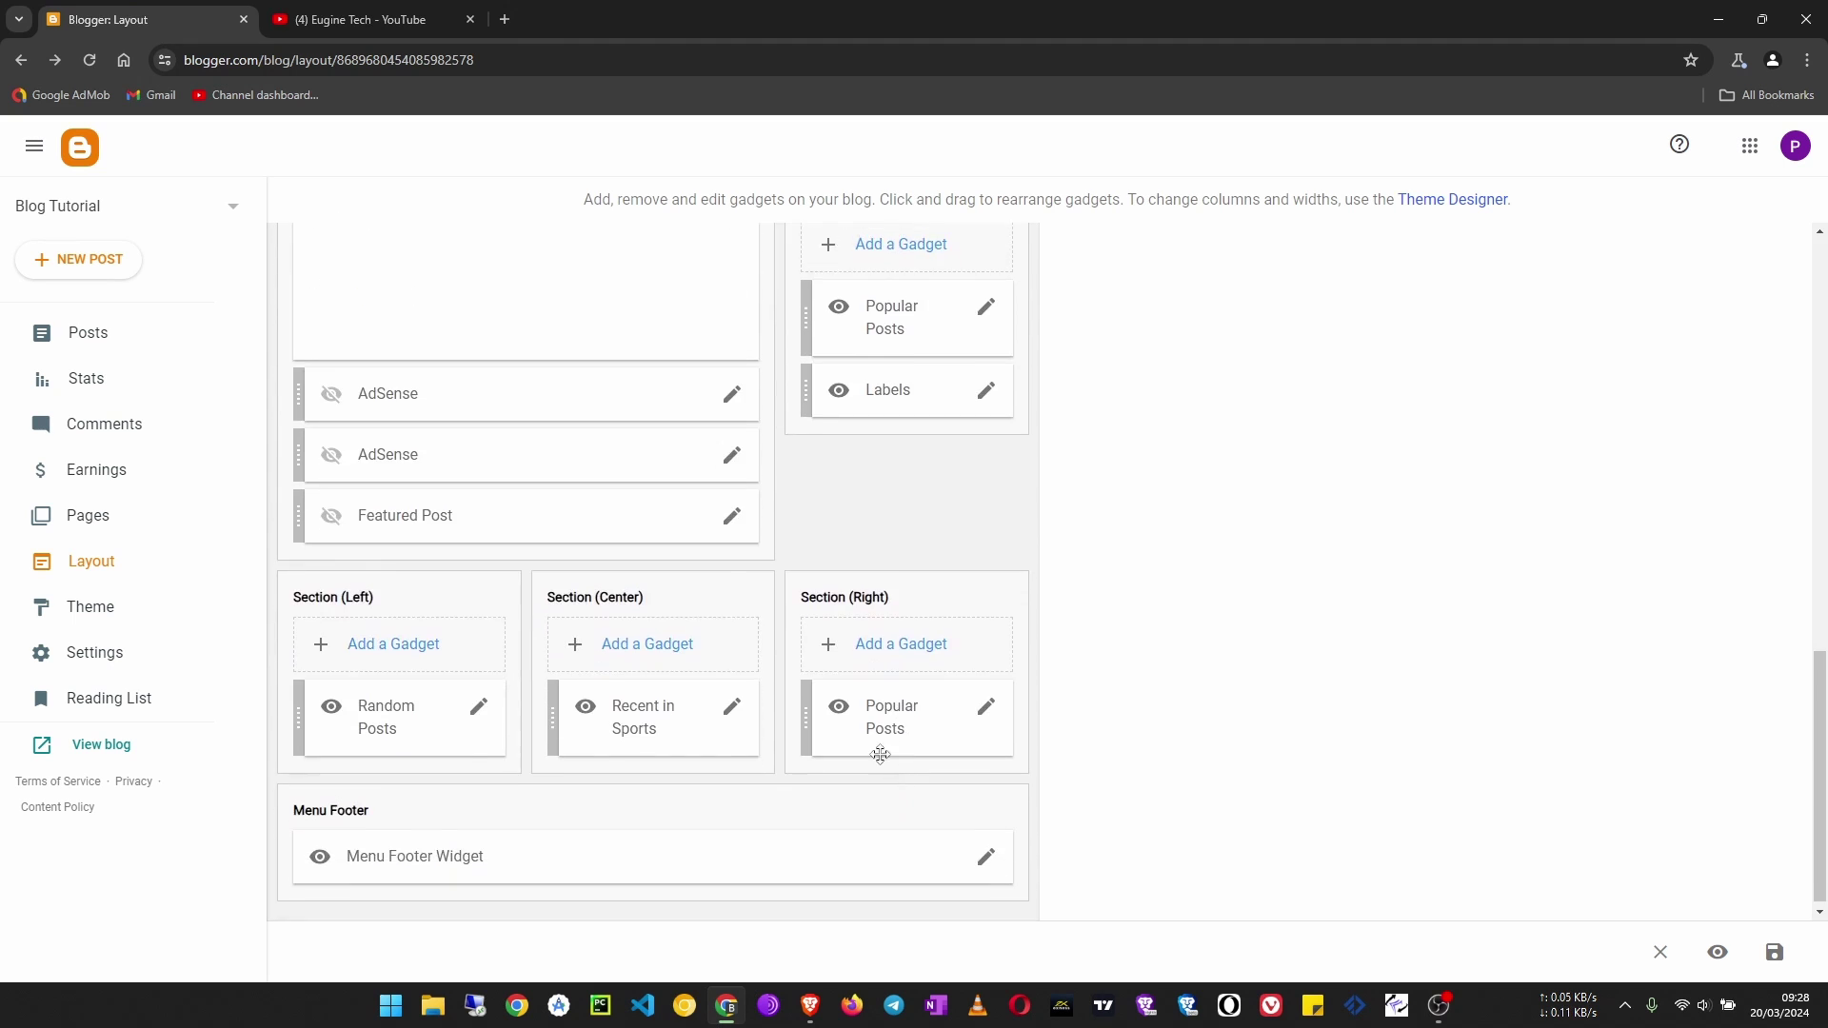
{"action": "scroll", "coordinate": [877, 755], "scroll_direction": "up", "scroll_amount": 9}
{"action": "scroll", "coordinate": [716, 732], "scroll_direction": "up", "scroll_amount": 3}
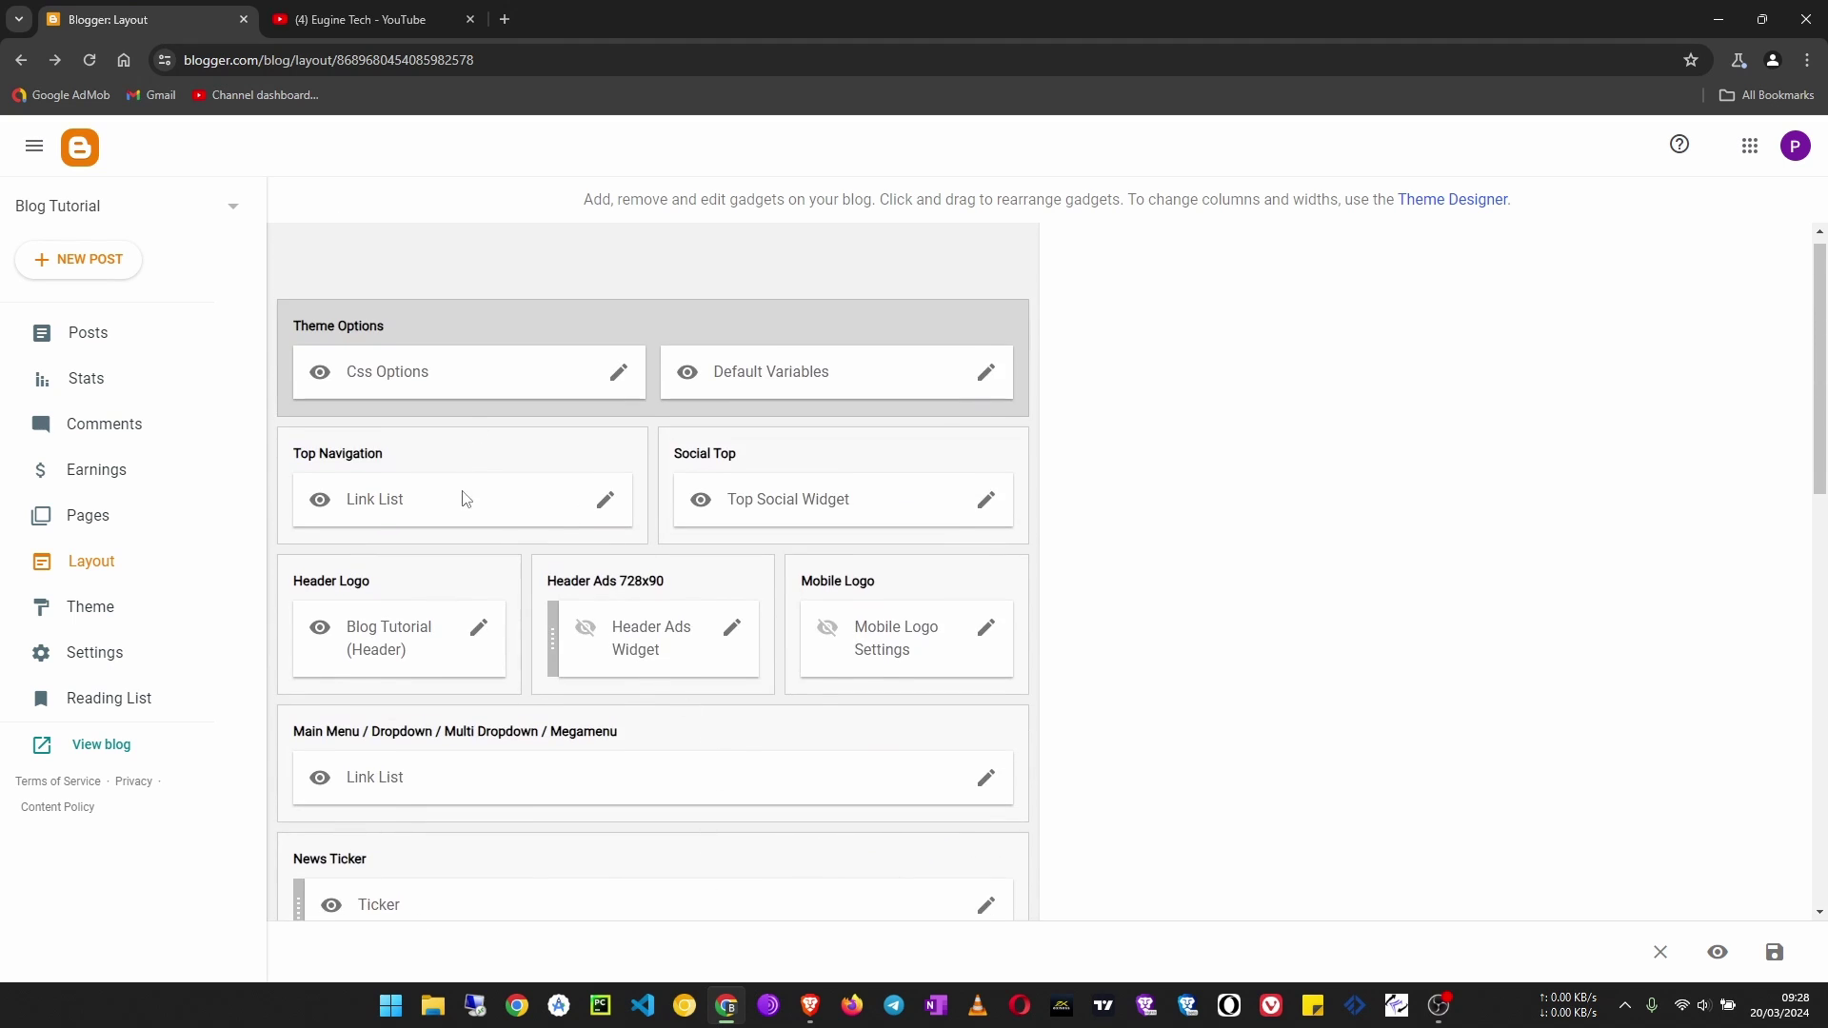
Close the YouTube channel page and reopen the live blog from Blogger.
{"action": "left_click", "coordinate": [322, 21]}
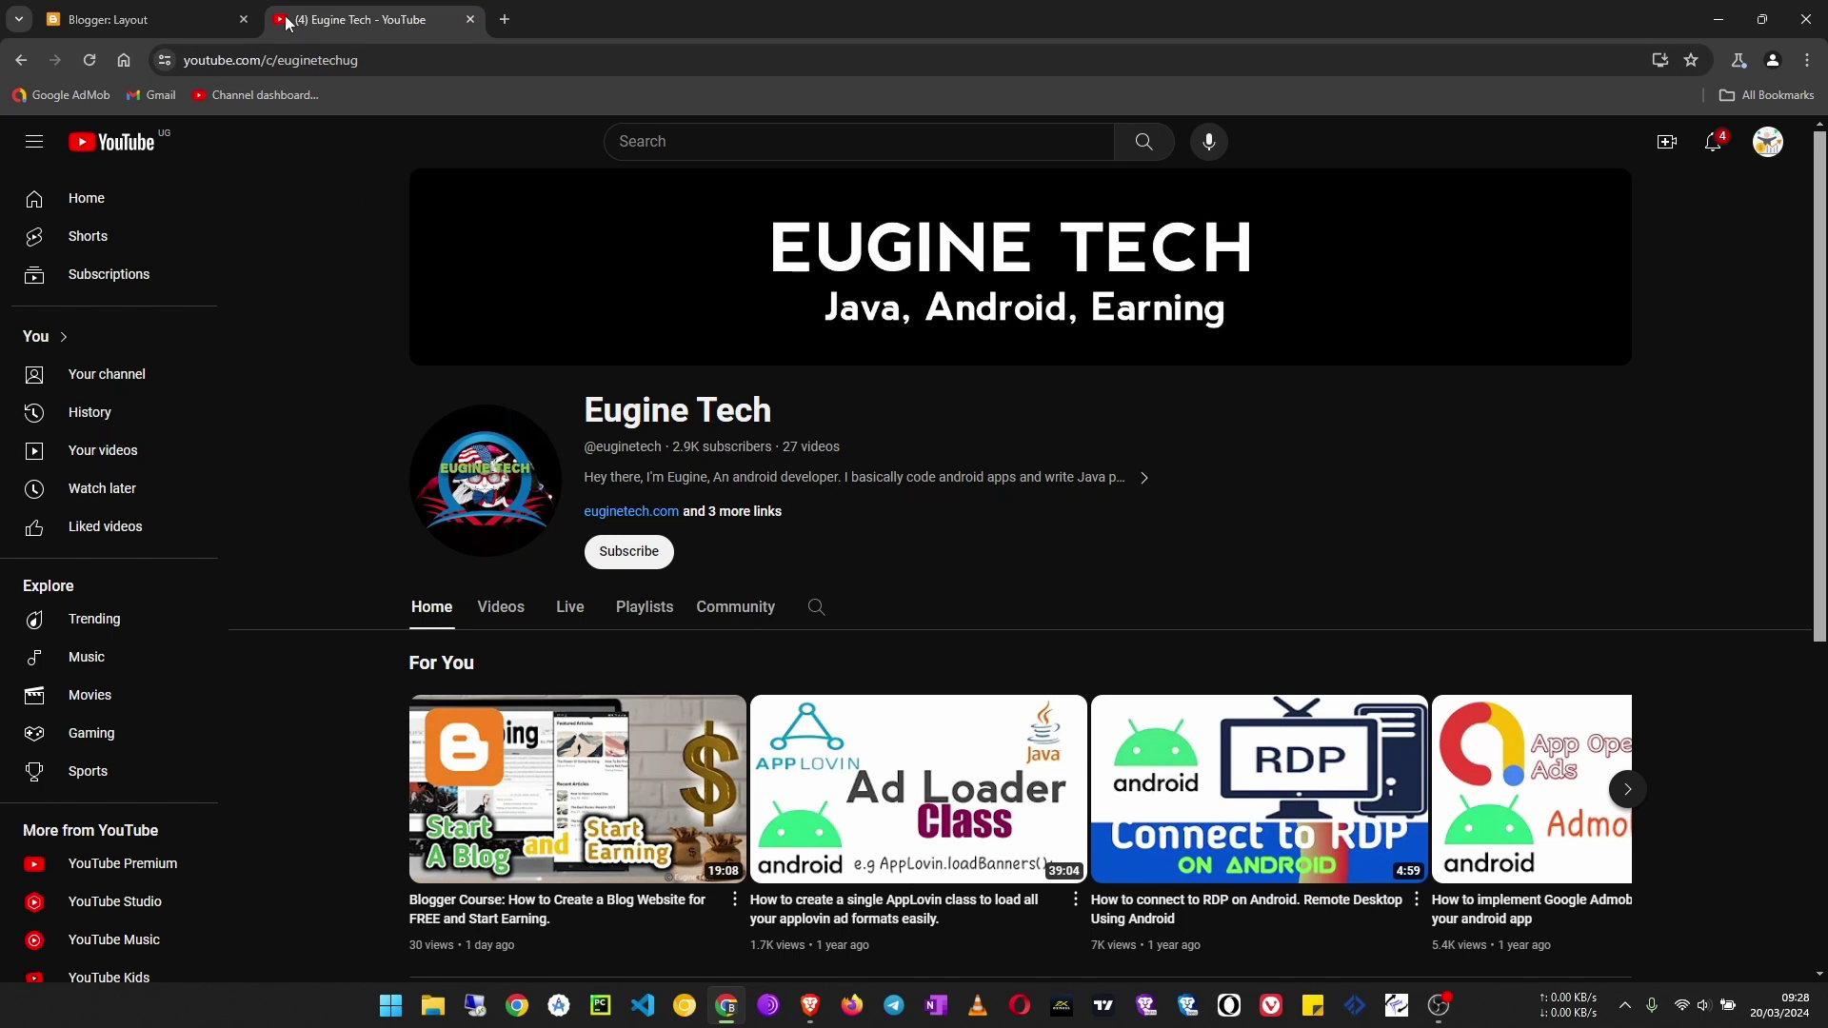
{"action": "left_click", "coordinate": [469, 19]}
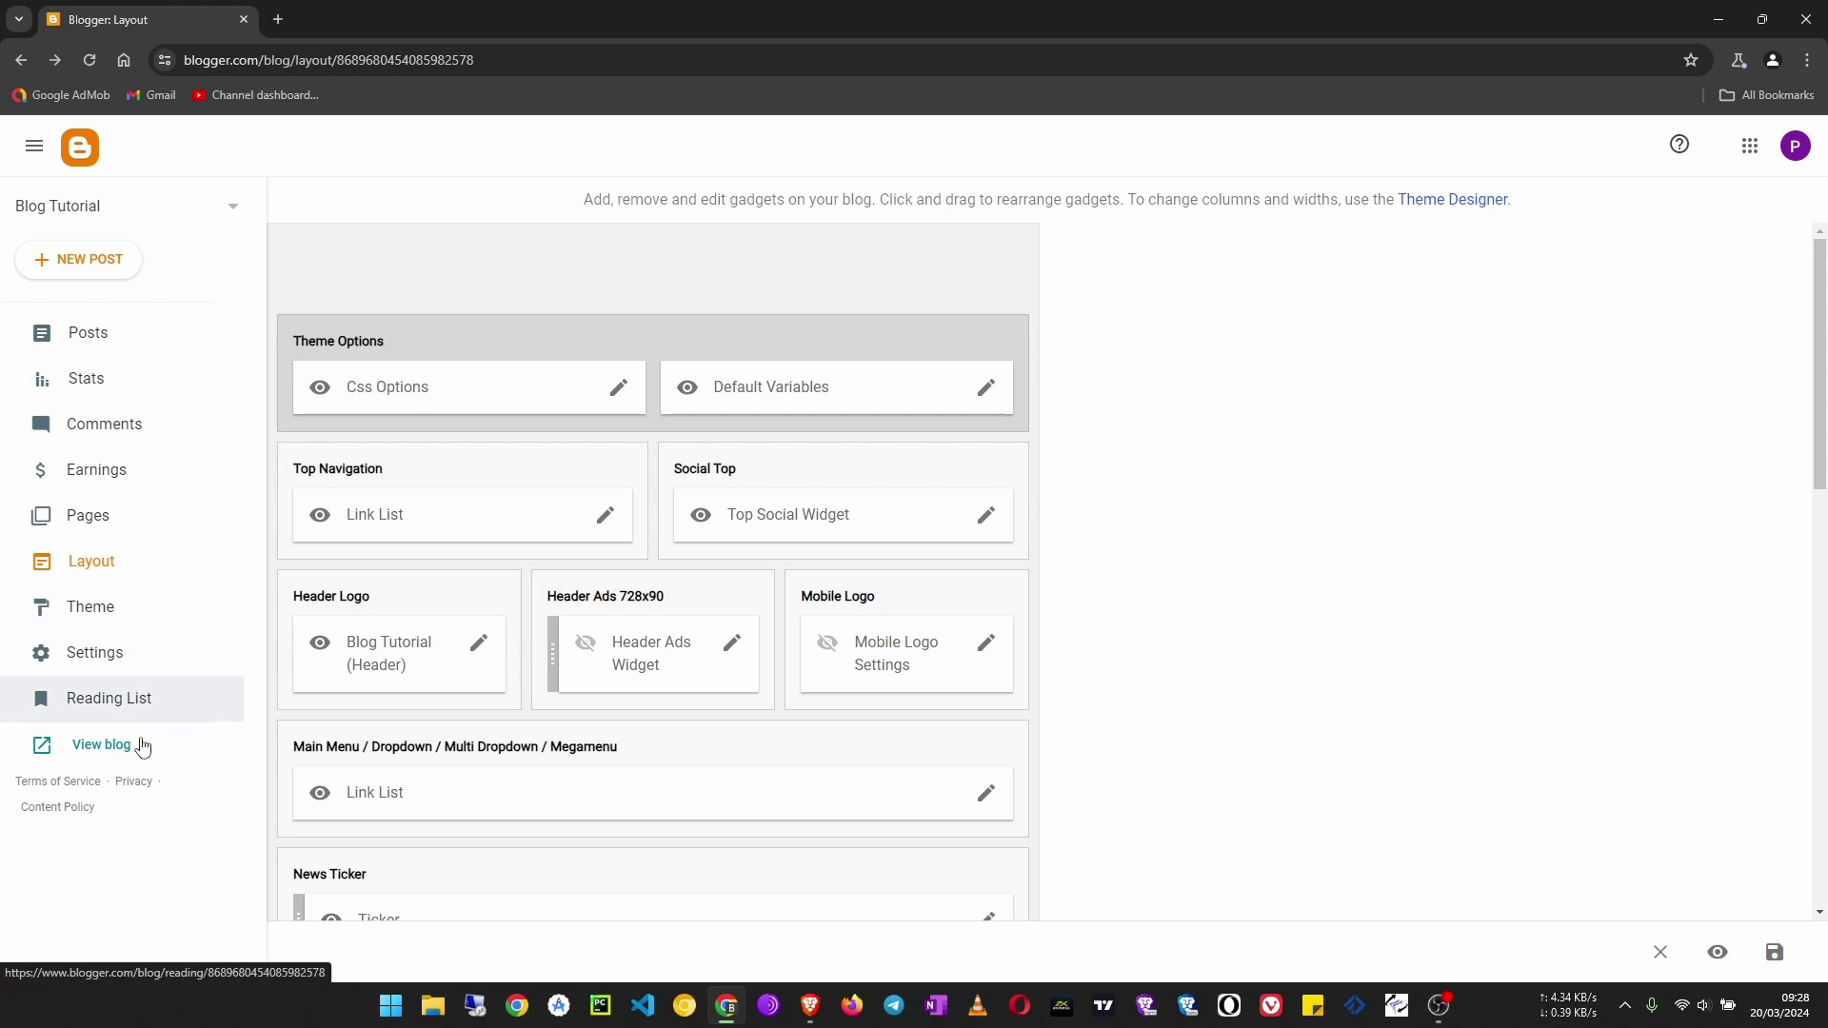
{"action": "left_click", "coordinate": [99, 758]}
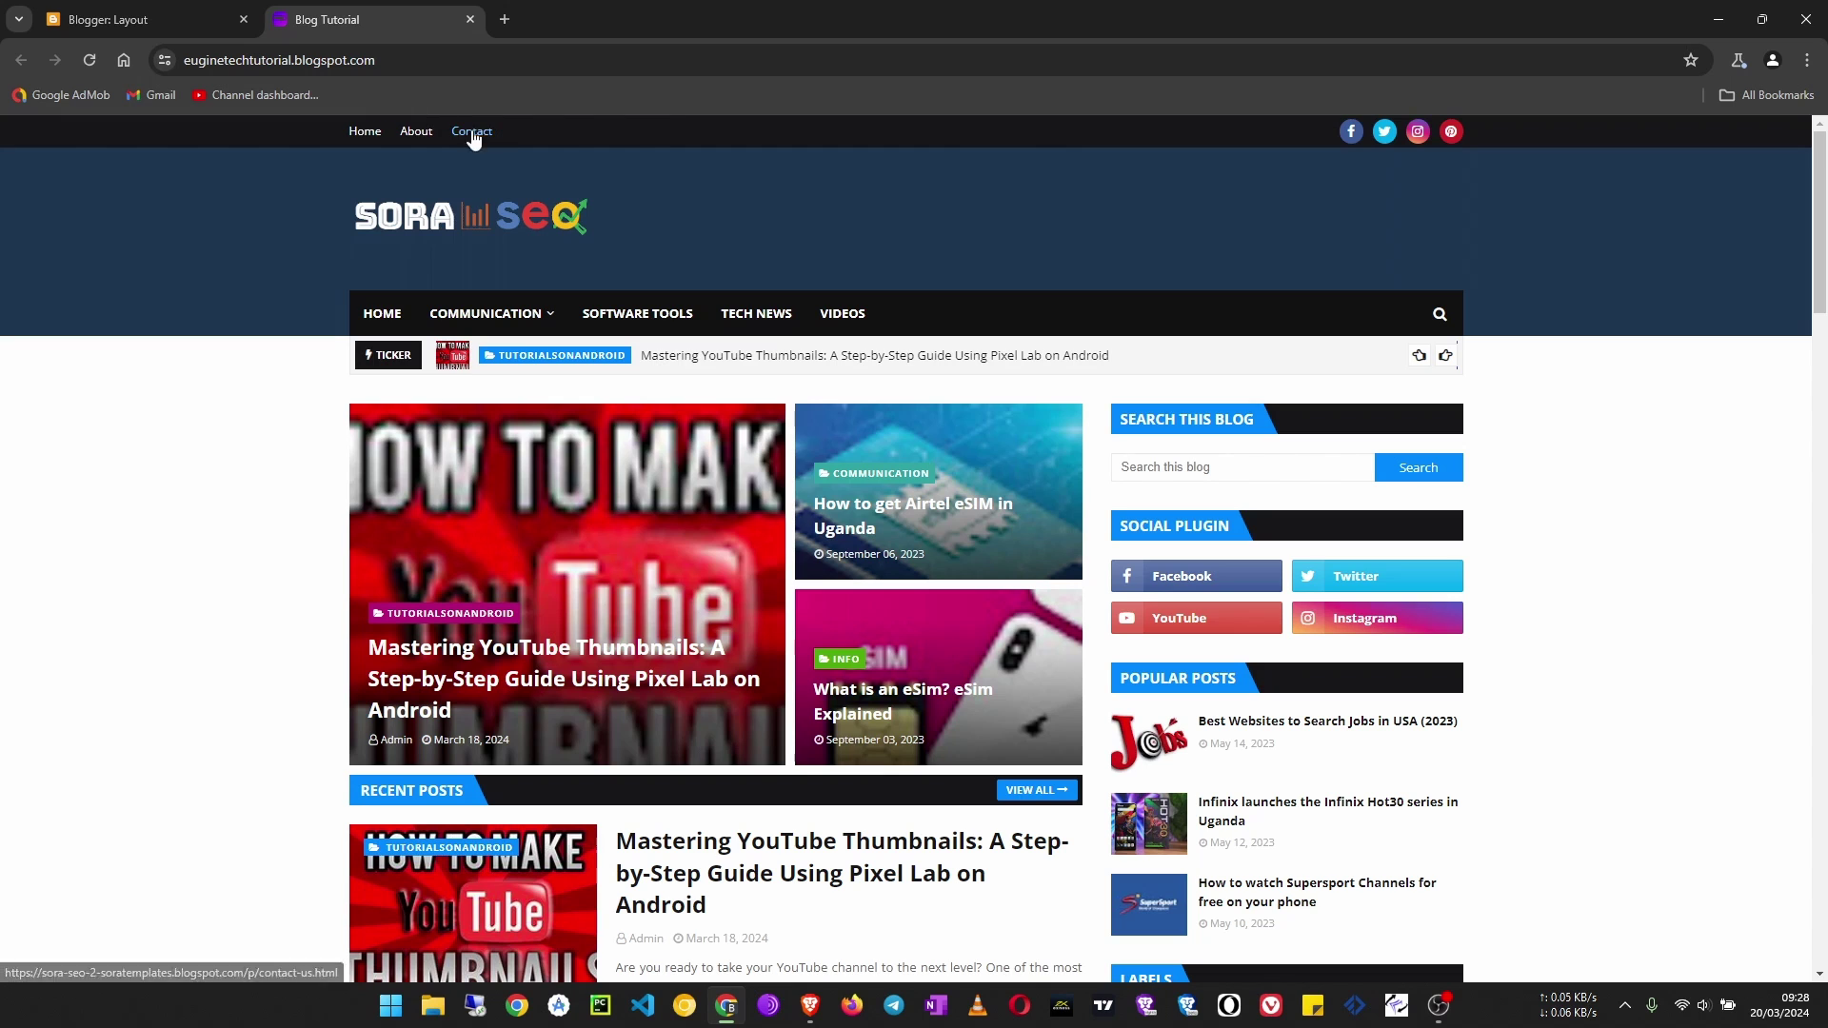
Examine the live blog's home page, including the top navigation, main menu, Labels widget, footer sections and footer menu.
{"action": "scroll", "coordinate": [666, 819], "scroll_direction": "down", "scroll_amount": 7}
{"action": "scroll", "coordinate": [689, 838], "scroll_direction": "down", "scroll_amount": 20}
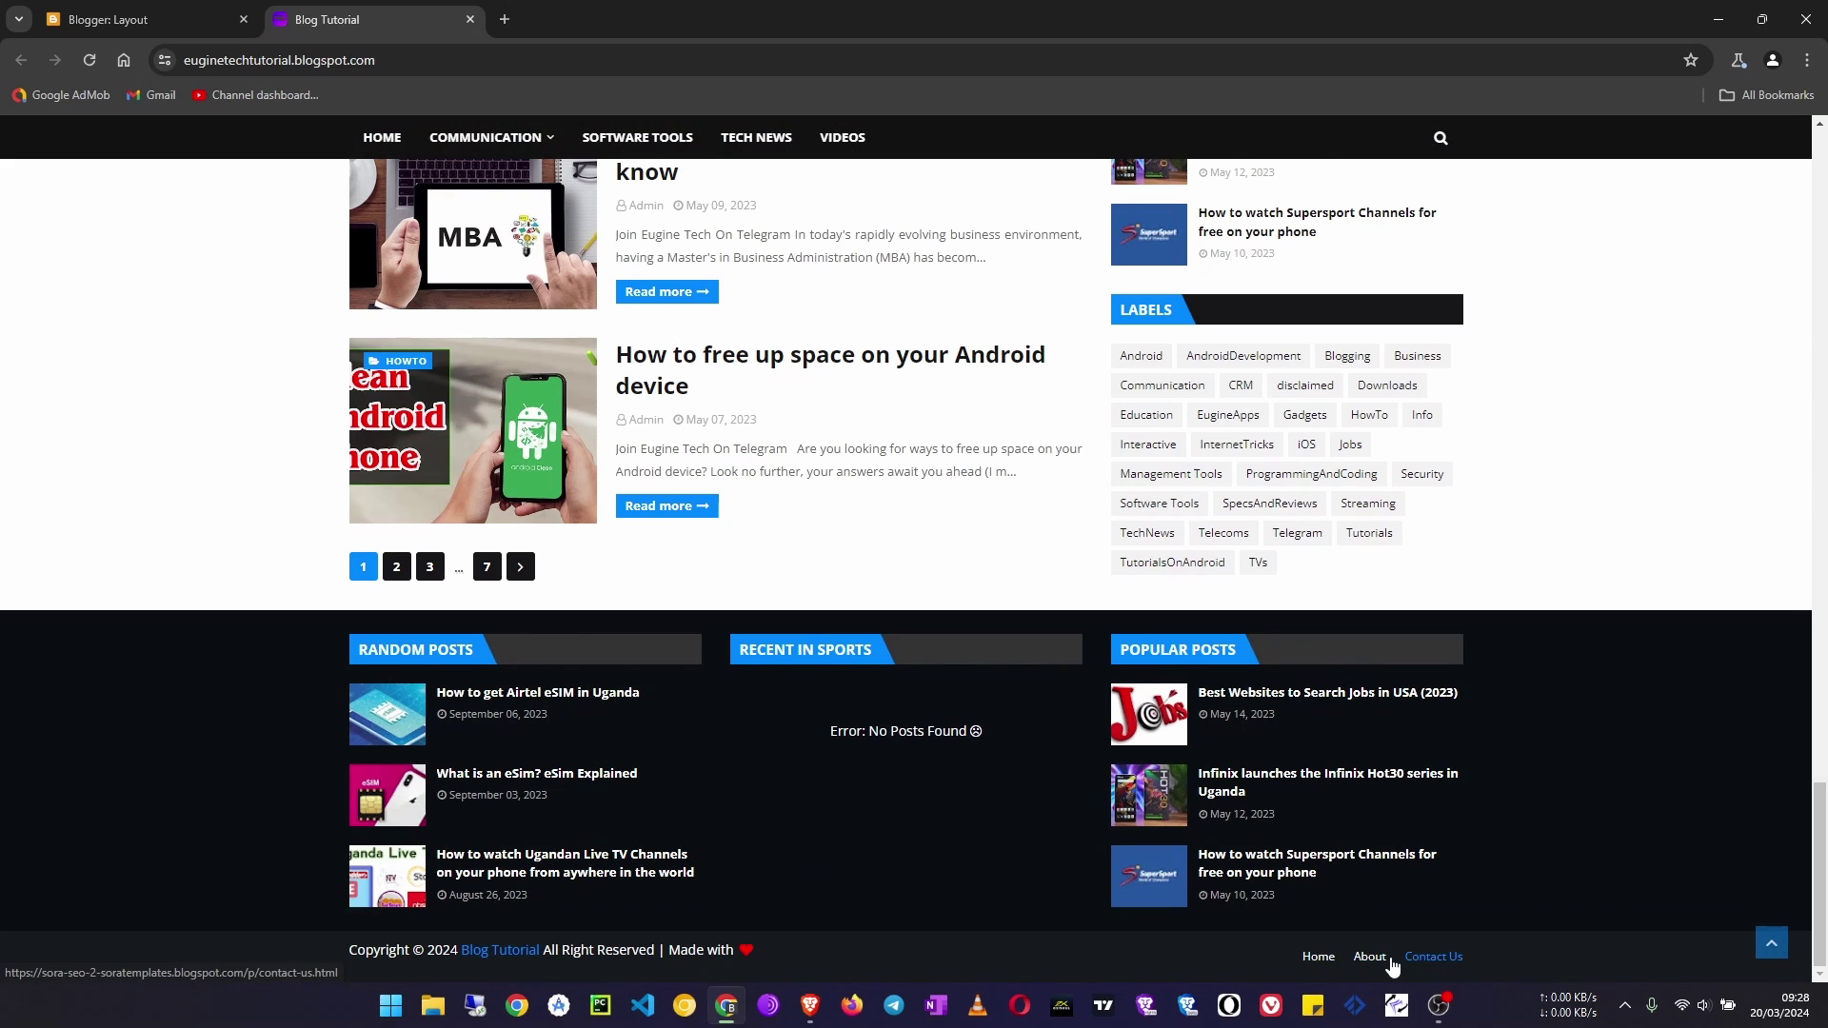
{"action": "scroll", "coordinate": [384, 669], "scroll_direction": "up", "scroll_amount": 8}
{"action": "scroll", "coordinate": [384, 669], "scroll_direction": "up", "scroll_amount": 20}
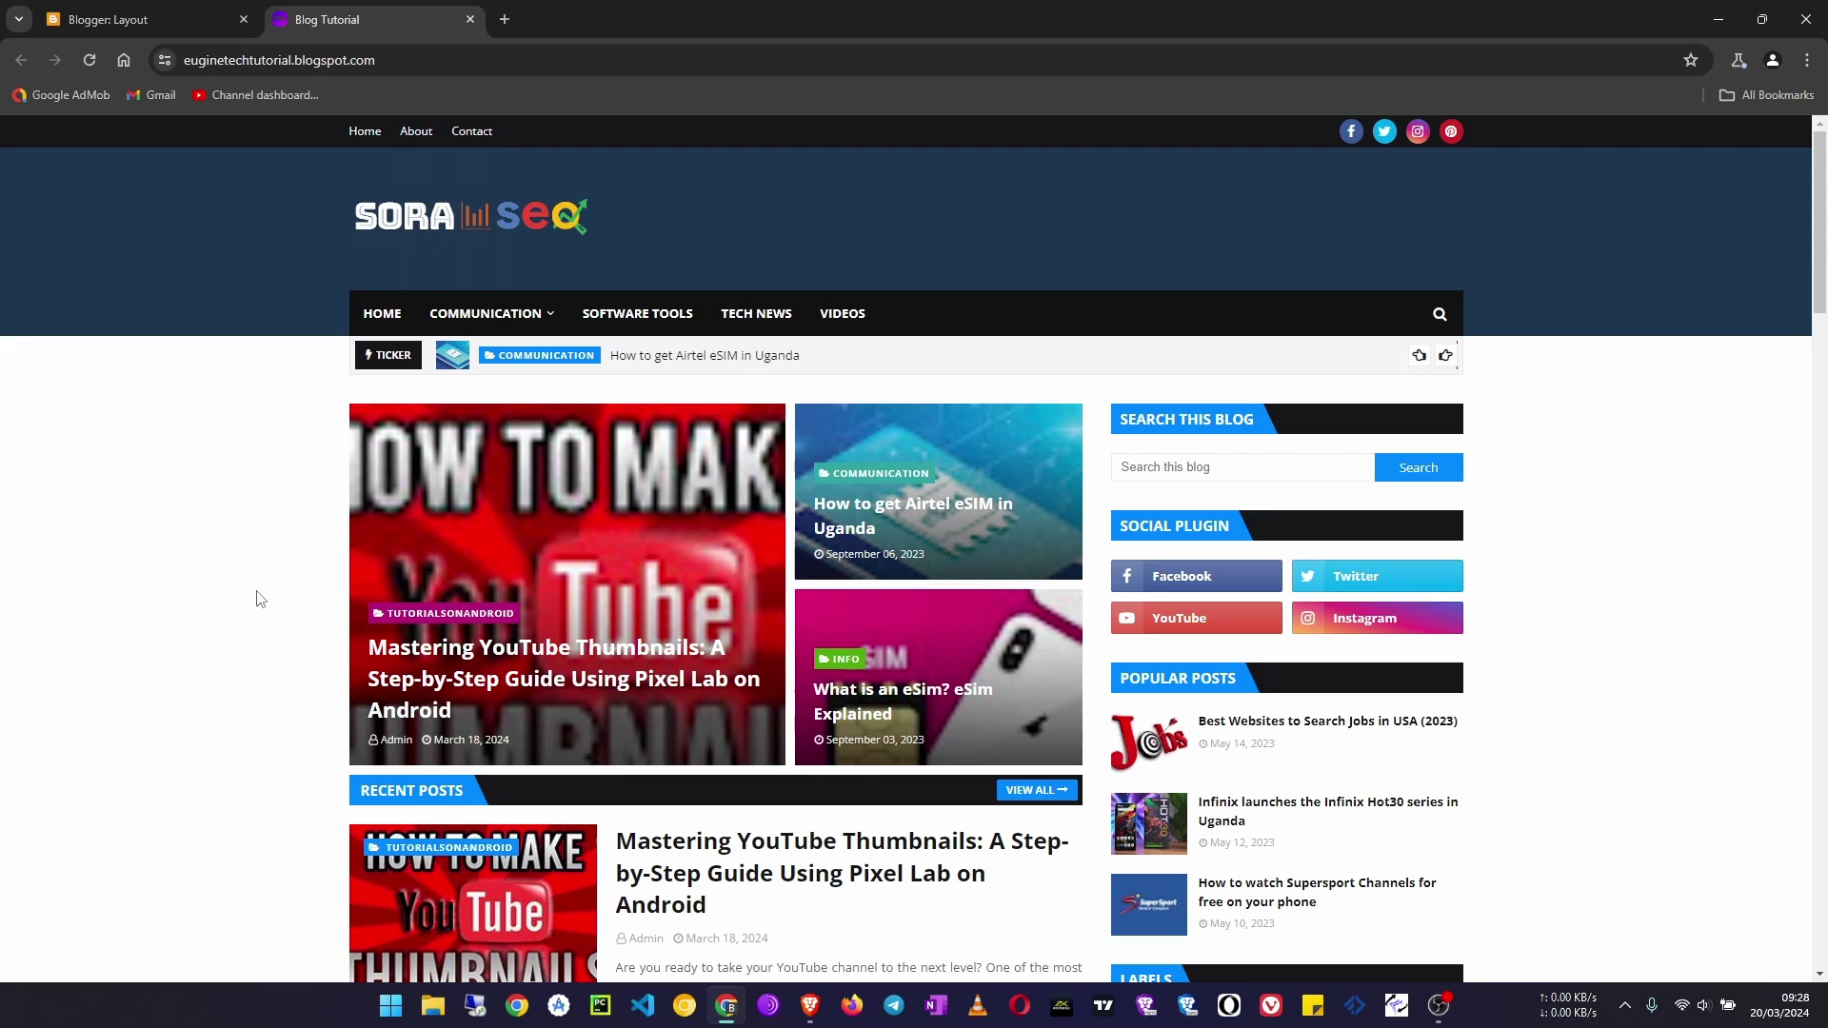
{"action": "scroll", "coordinate": [247, 607], "scroll_direction": "down", "scroll_amount": 20}
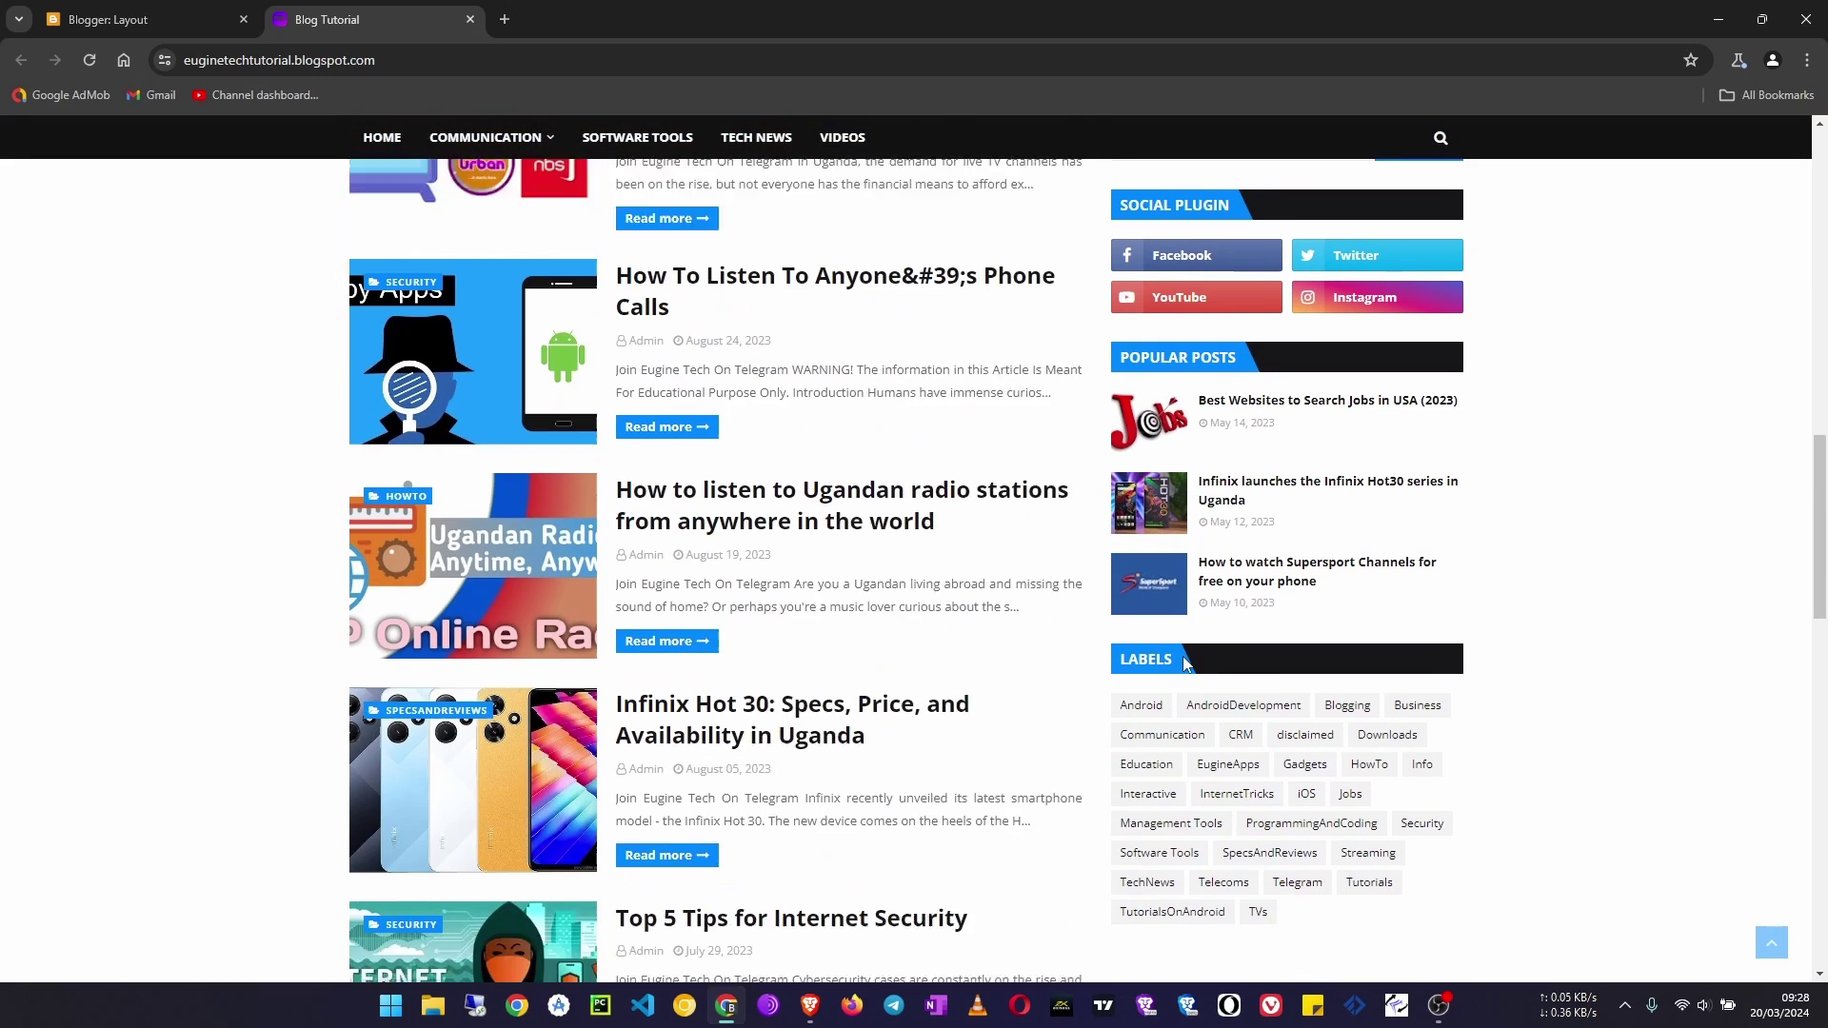
{"action": "scroll", "coordinate": [991, 717], "scroll_direction": "down", "scroll_amount": 4}
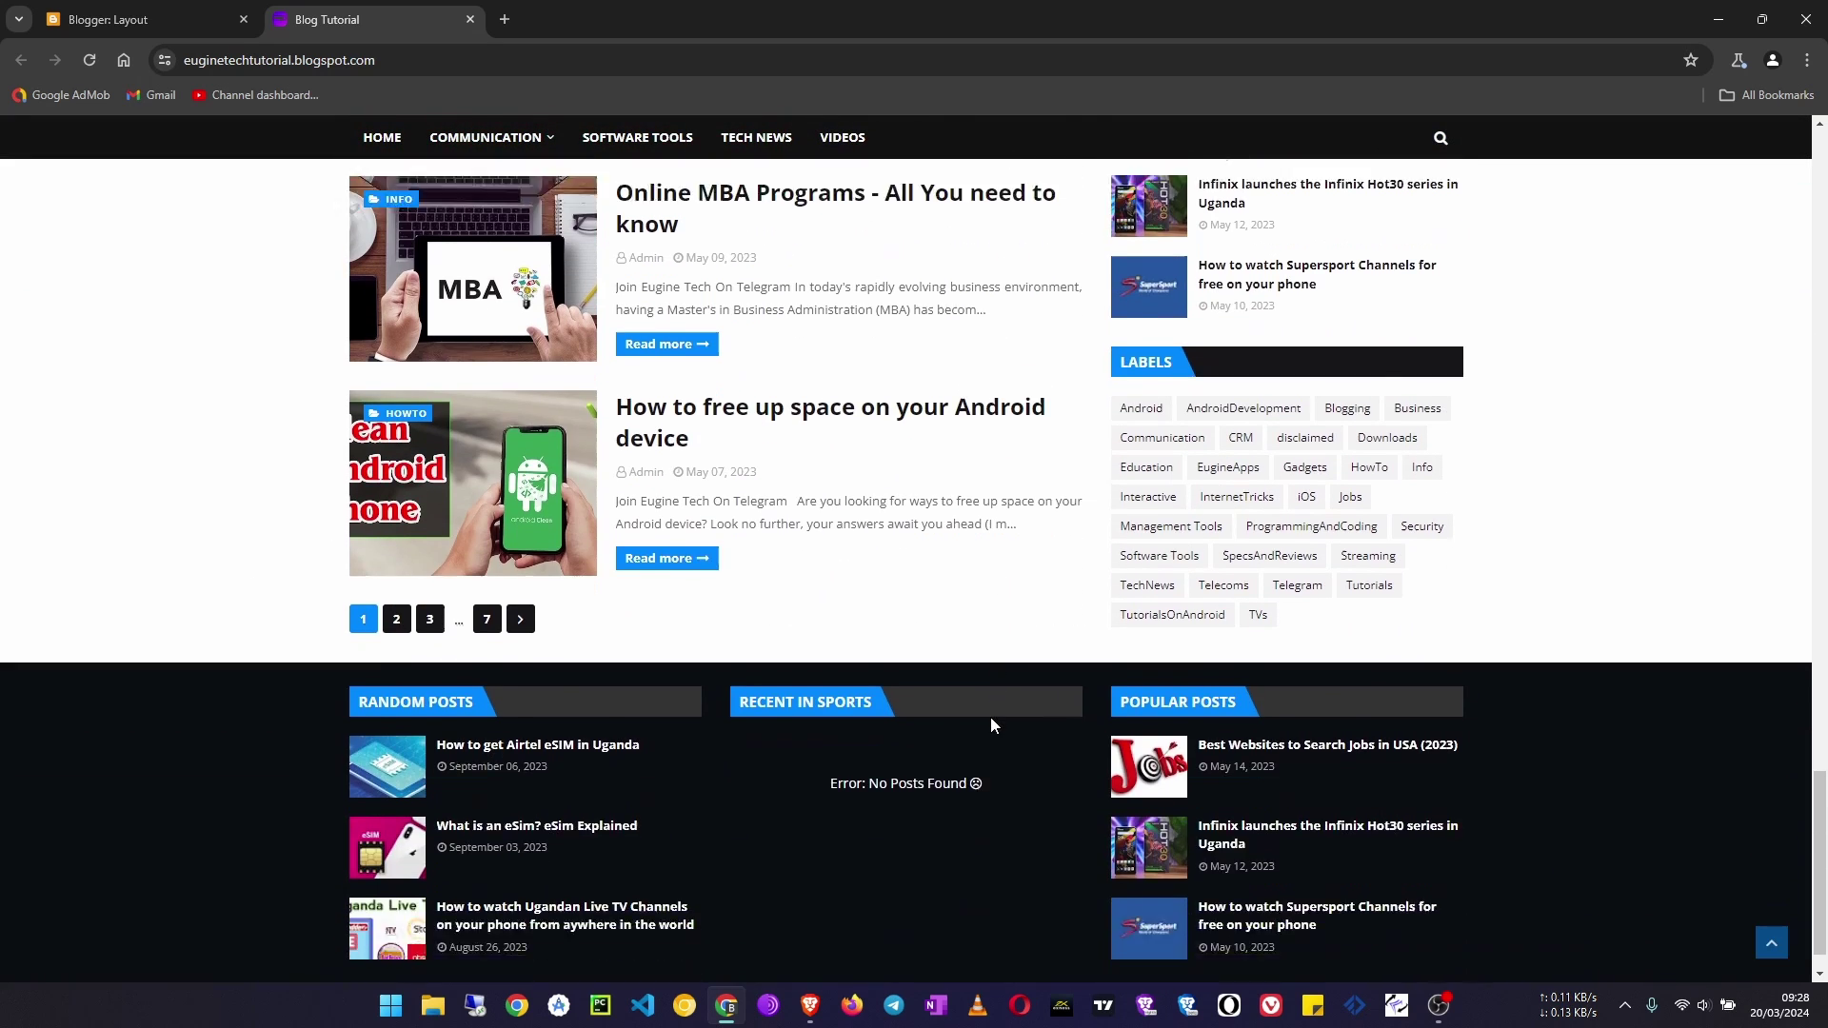
{"action": "scroll", "coordinate": [701, 746], "scroll_direction": "up", "scroll_amount": 20}
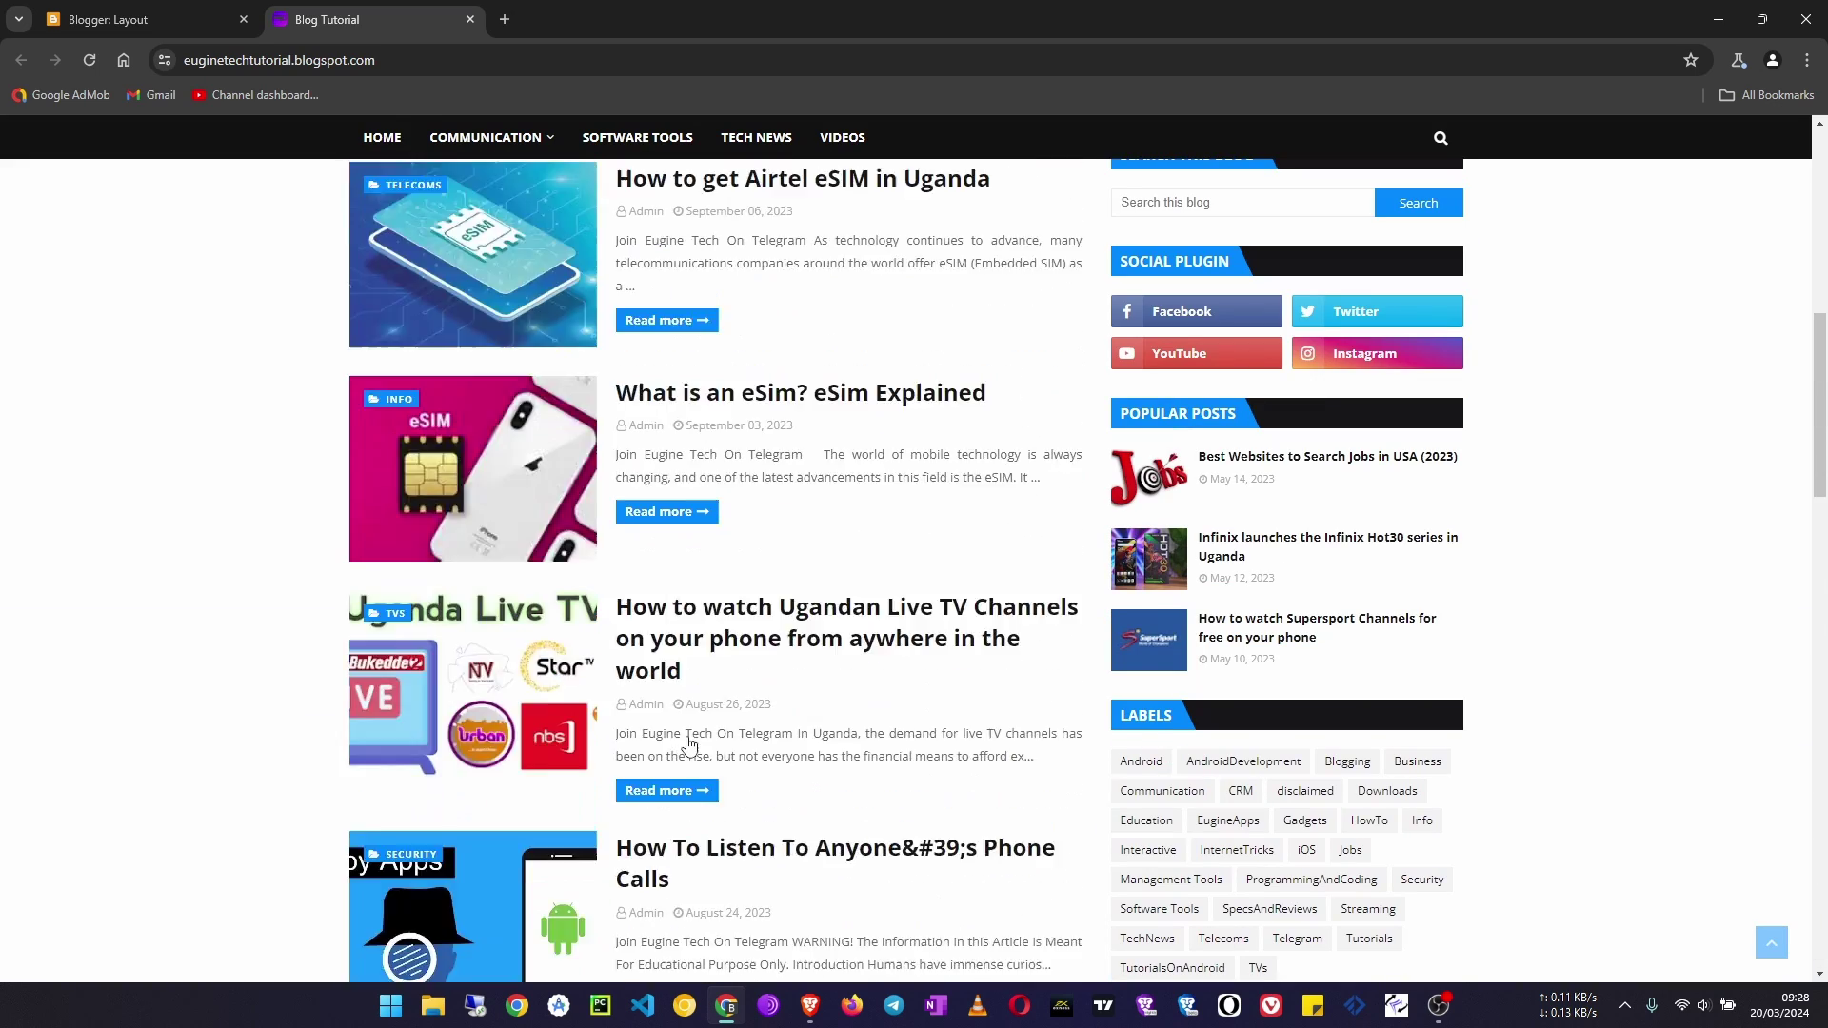
{"action": "scroll", "coordinate": [683, 733], "scroll_direction": "up", "scroll_amount": 1}
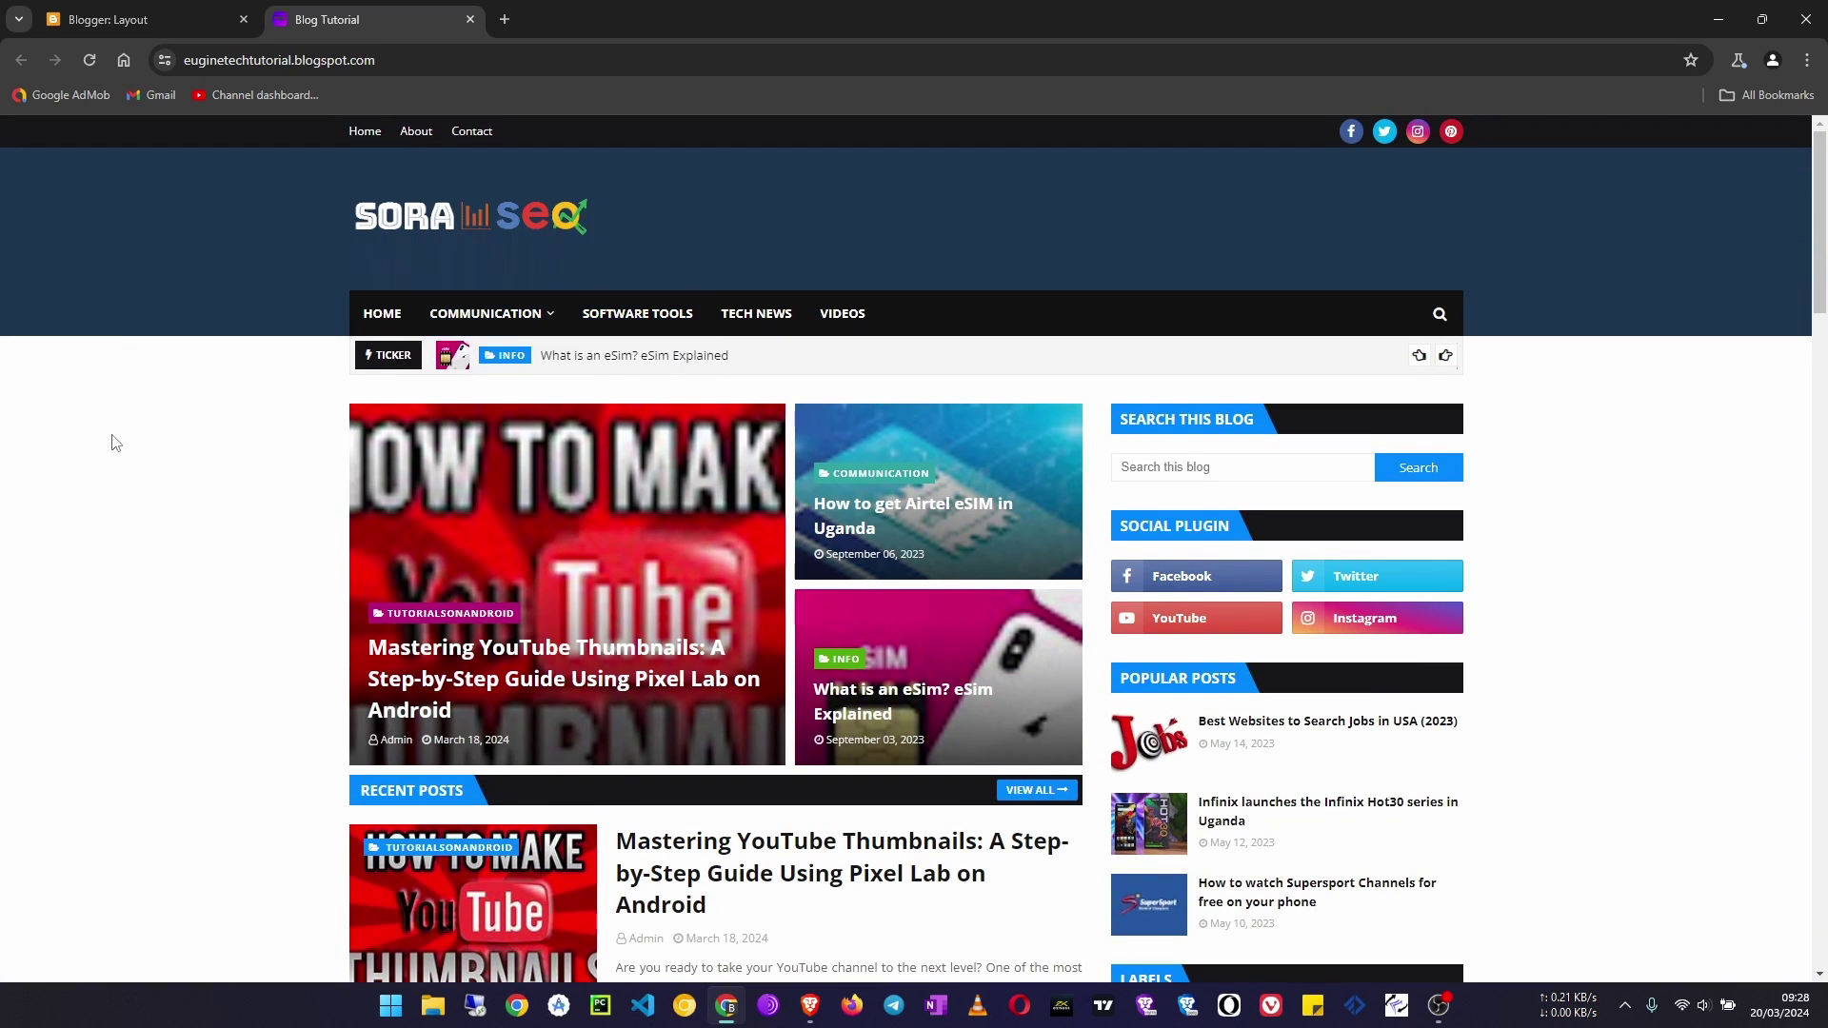
{"action": "scroll", "coordinate": [188, 748], "scroll_direction": "down", "scroll_amount": 12}
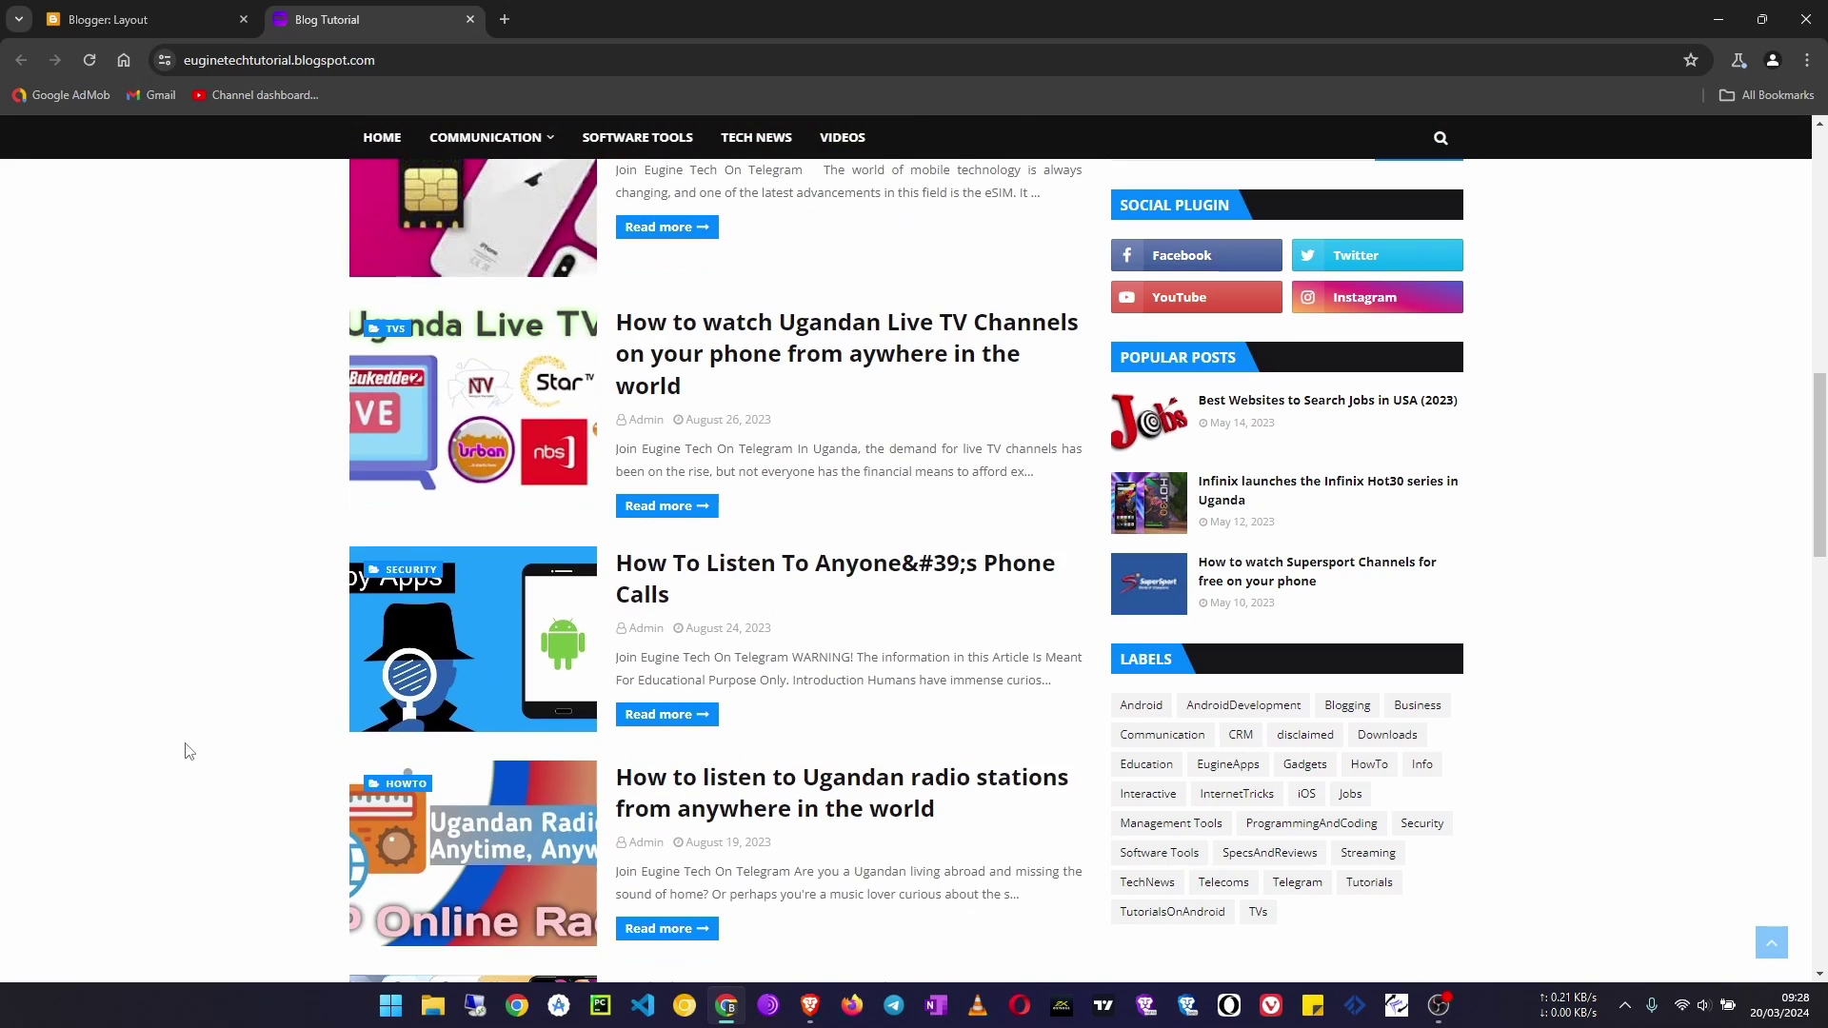